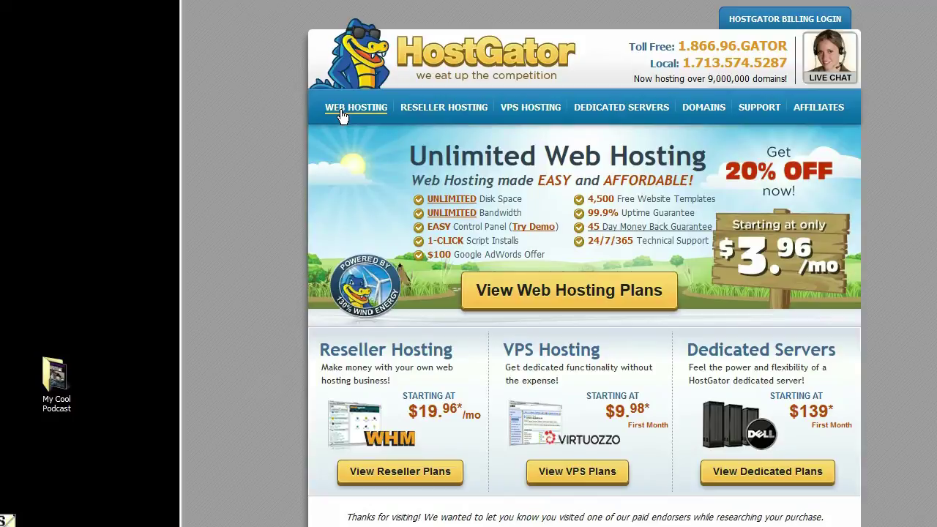
# - Order the Business web hosting plan, keeping its default billing term
pyautogui.click(340, 111)
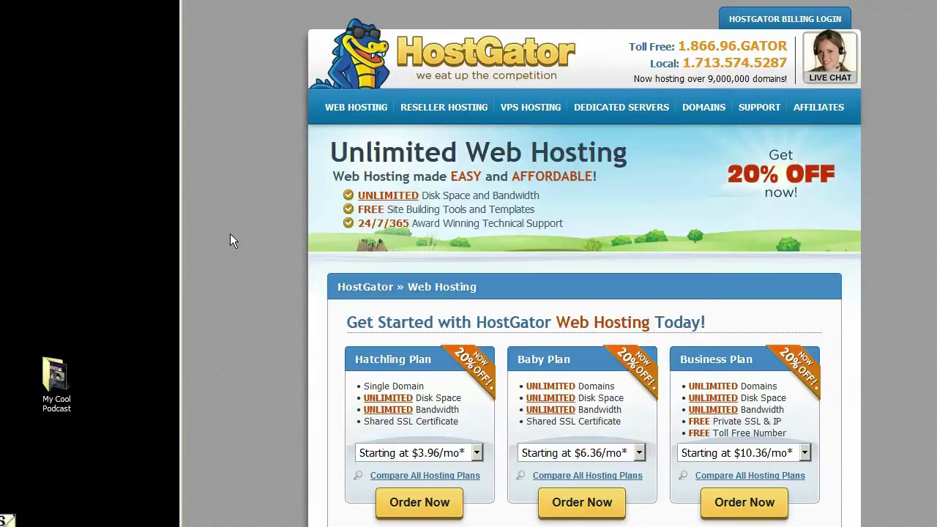
pyautogui.scroll(-3, 230, 234)
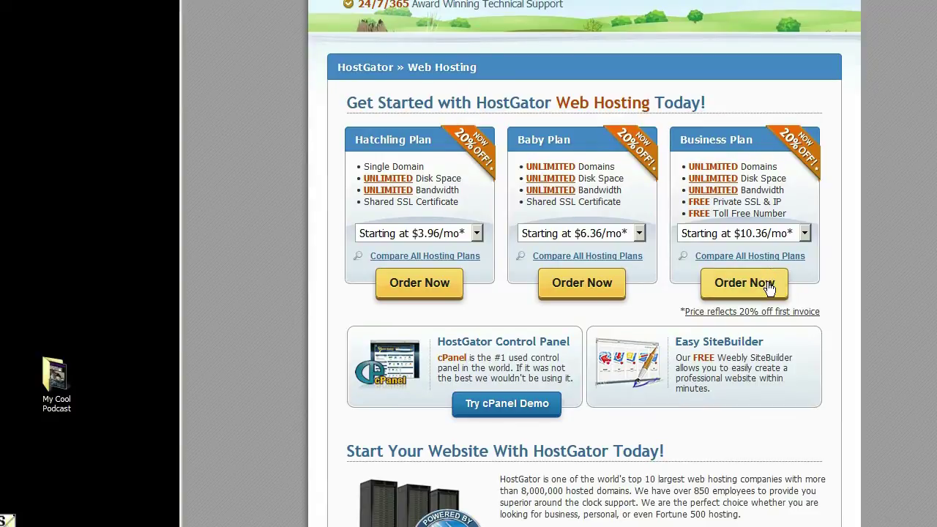
pyautogui.click(804, 233)
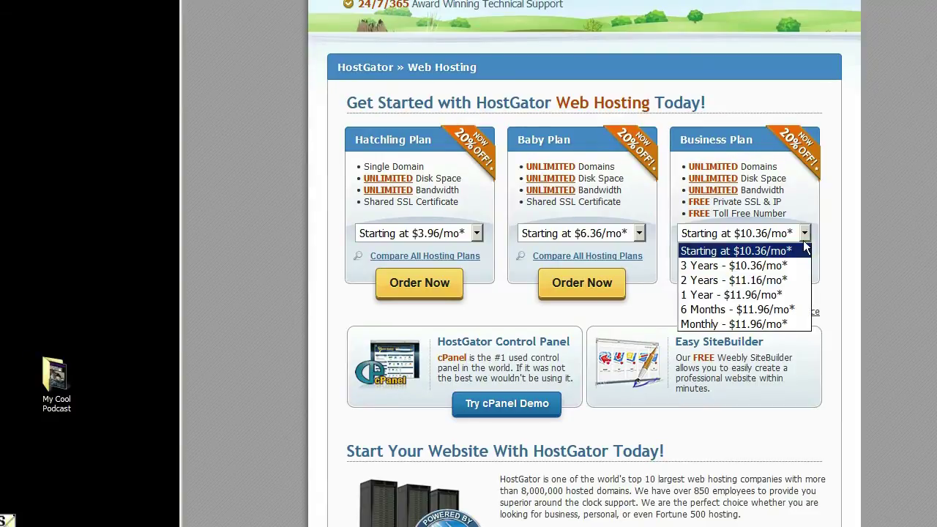
pyautogui.click(847, 238)
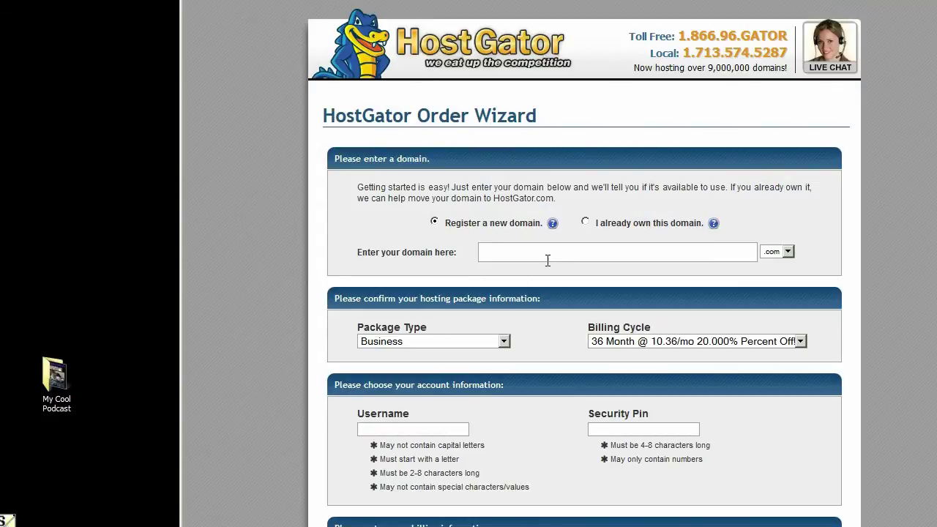
# - Enter mycoolpodcast as the domain and agree to the terms and conditions
pyautogui.click(548, 260)
pyautogui.write('mycoolpodcast')
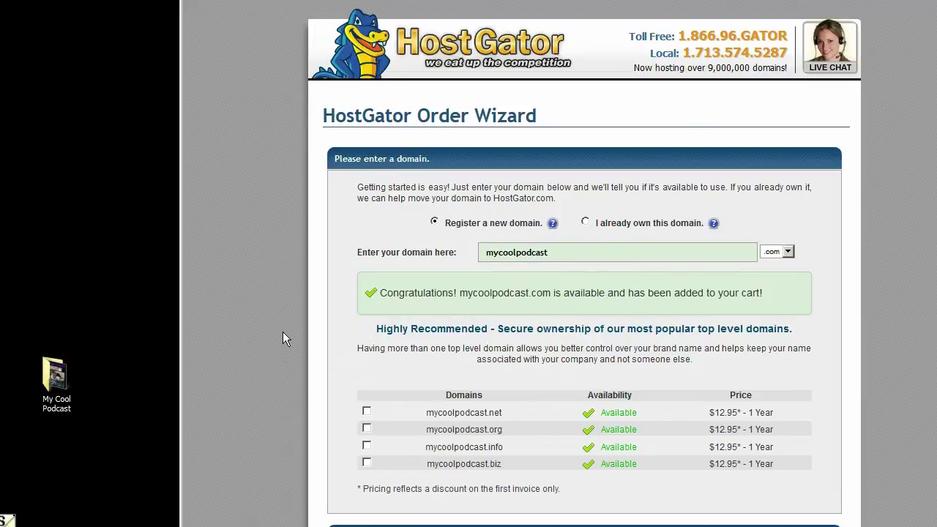
pyautogui.scroll(-5, 282, 332)
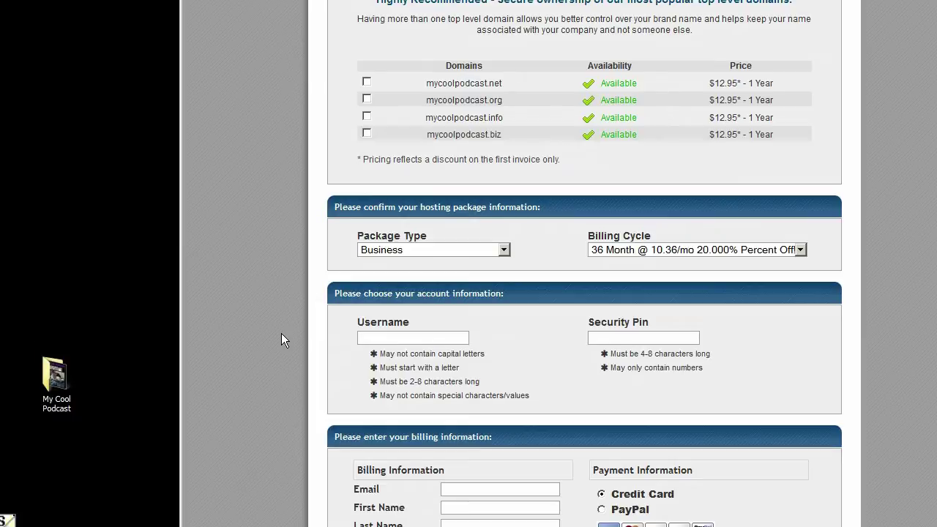
pyautogui.scroll(-5, 278, 334)
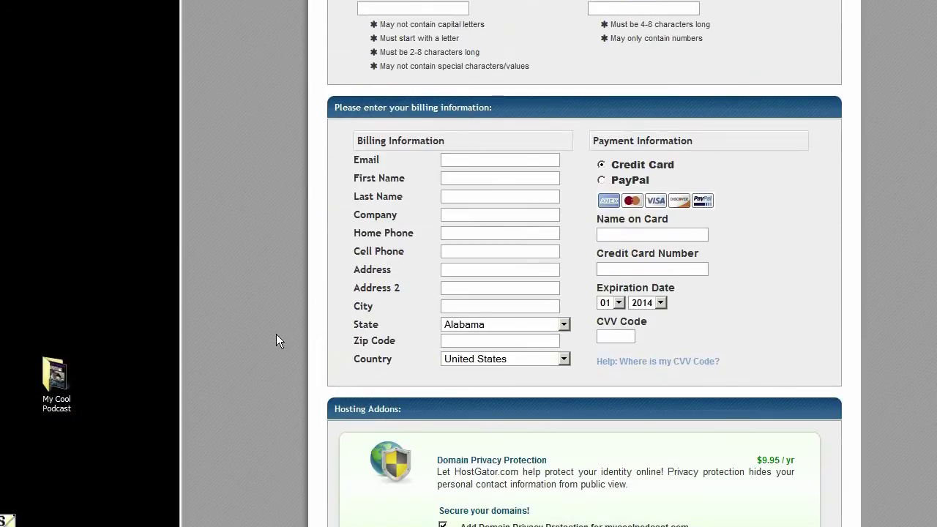
pyautogui.scroll(10, 276, 334)
pyautogui.scroll(-12, 320, 303)
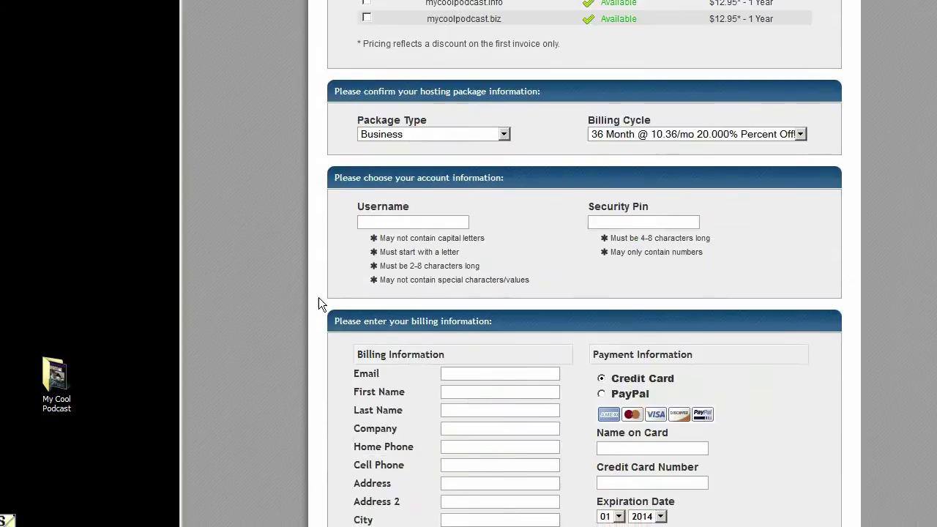
pyautogui.scroll(-7, 304, 289)
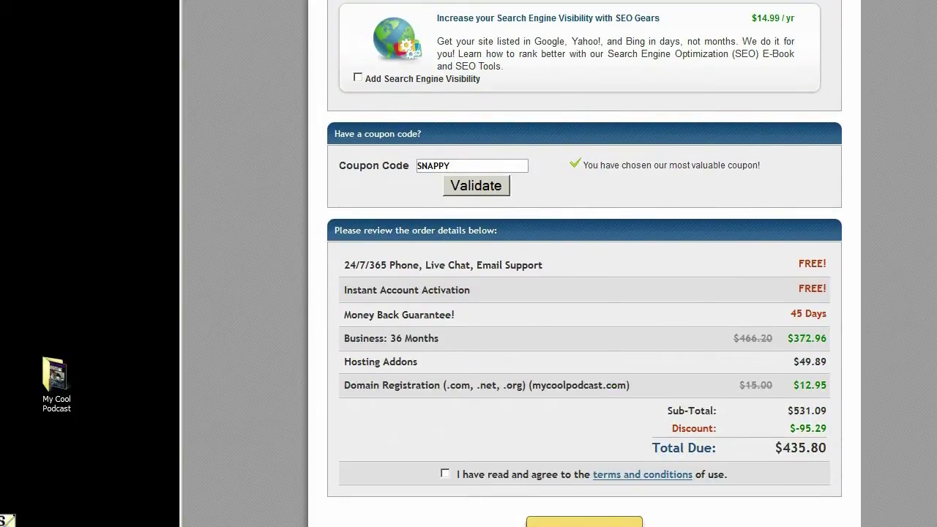
pyautogui.click(444, 474)
pyautogui.scroll(-1, 512, 507)
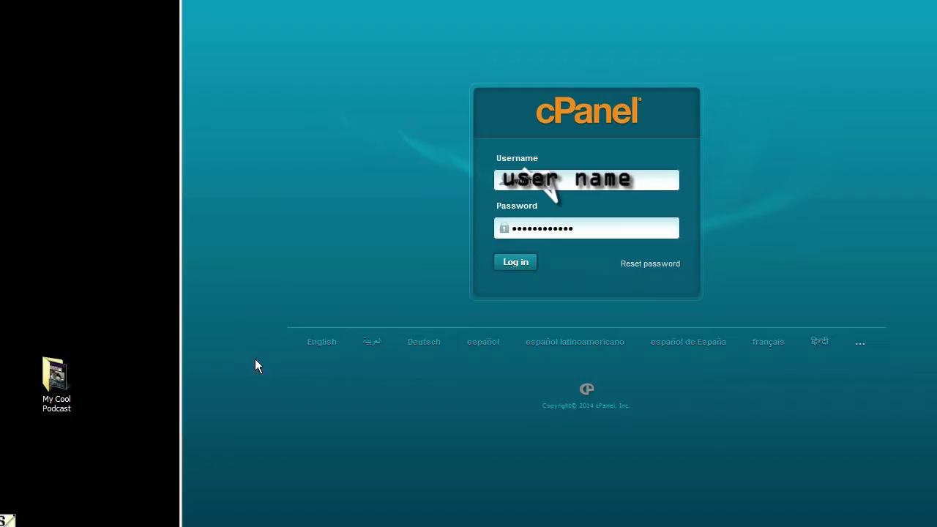
# - Log in to cPanel and scroll down through its feature sections
pyautogui.click(513, 263)
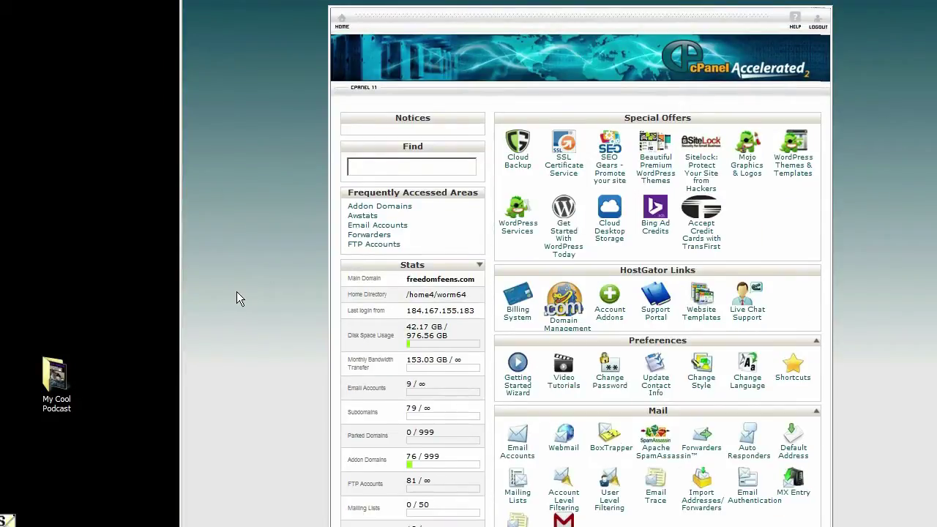
pyautogui.scroll(-3, 237, 292)
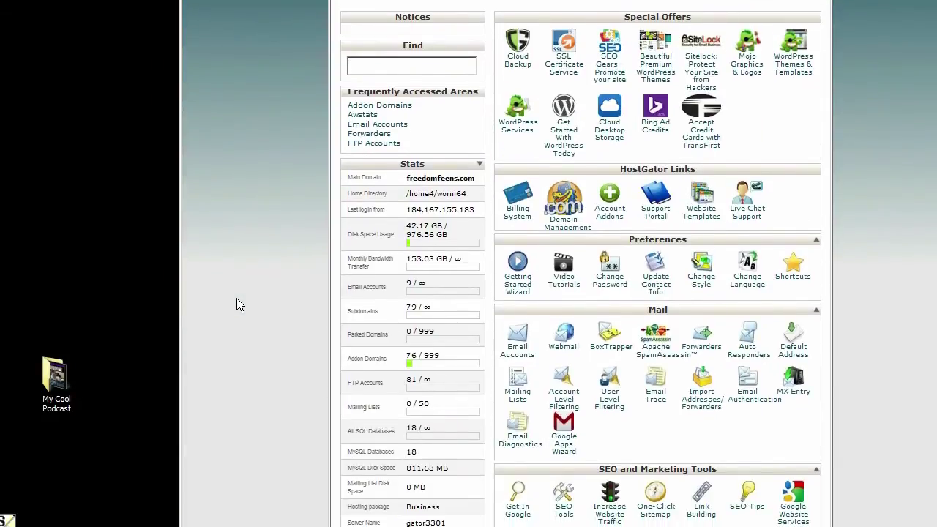
pyautogui.scroll(-3, 237, 298)
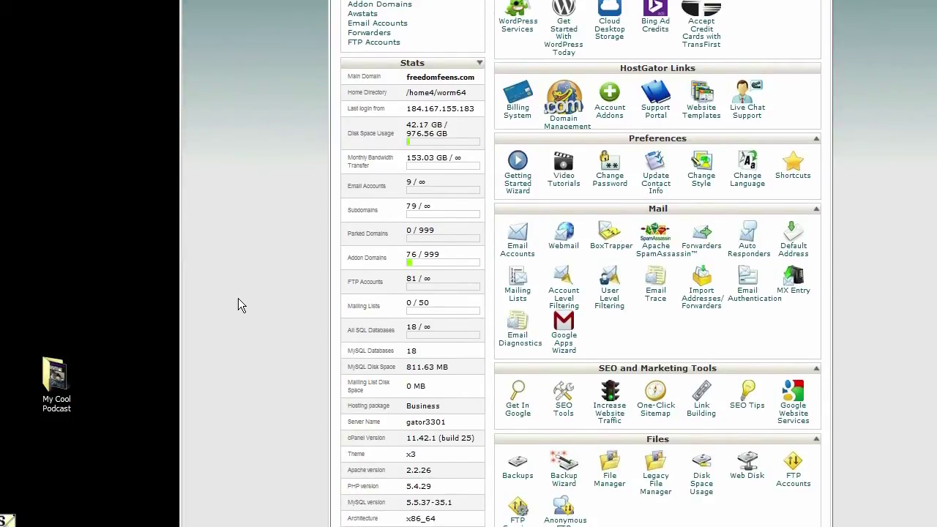
pyautogui.scroll(-8, 224, 317)
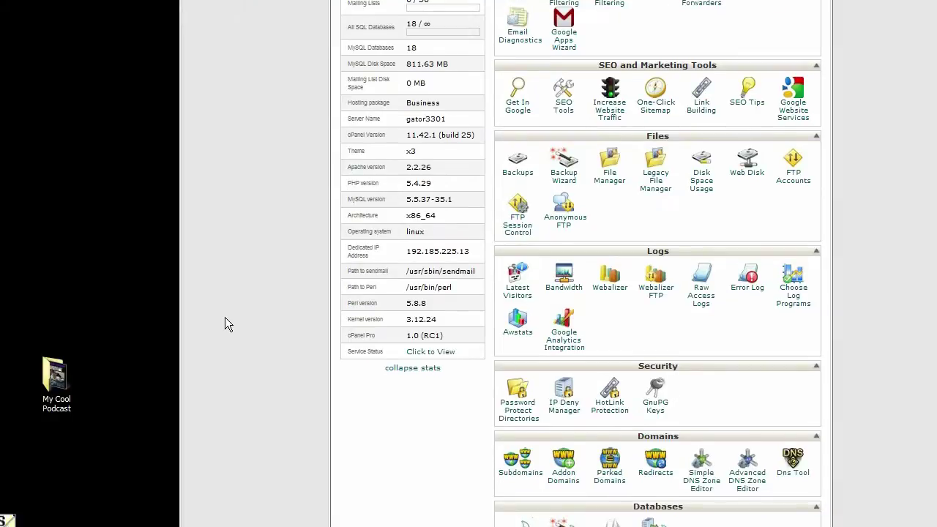
pyautogui.scroll(-3, 224, 317)
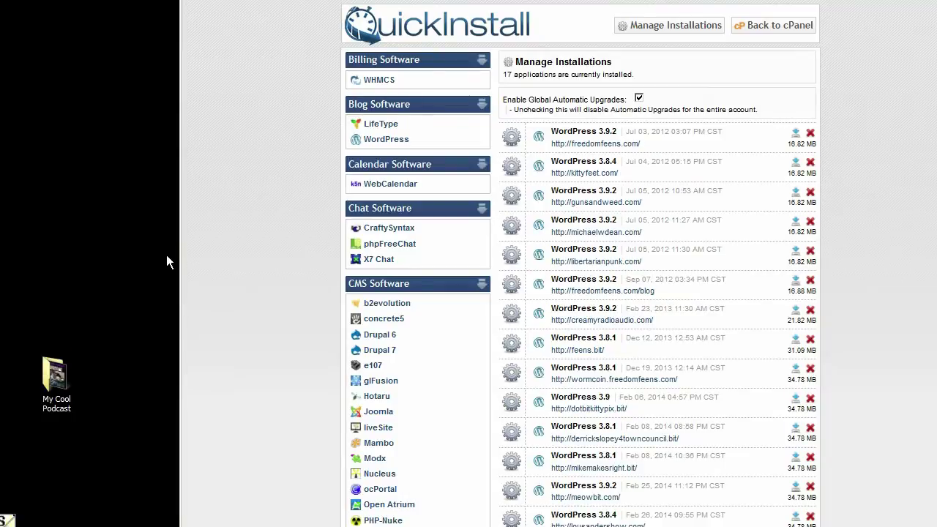
# - Choose WordPress, set the install directory to testy, and enter the admin email and blog title 'my cool podcast'
pyautogui.click(386, 143)
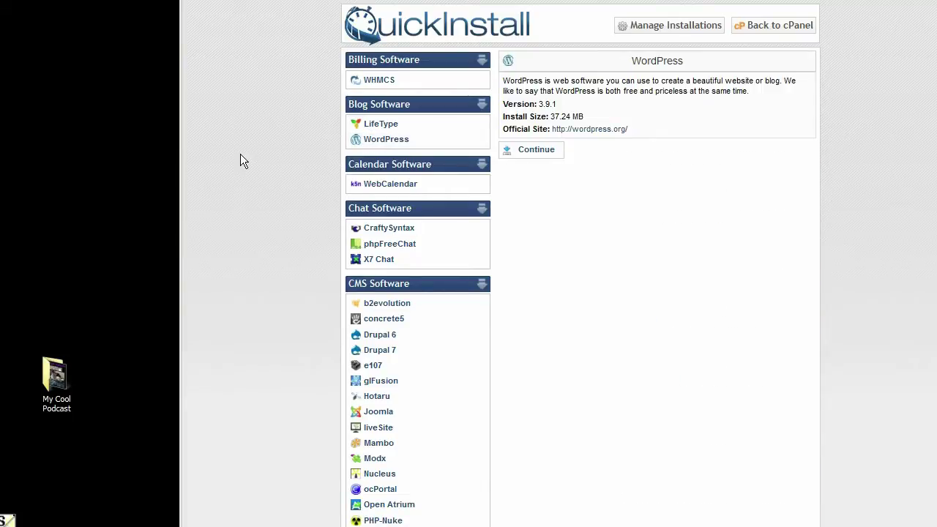
pyautogui.click(546, 158)
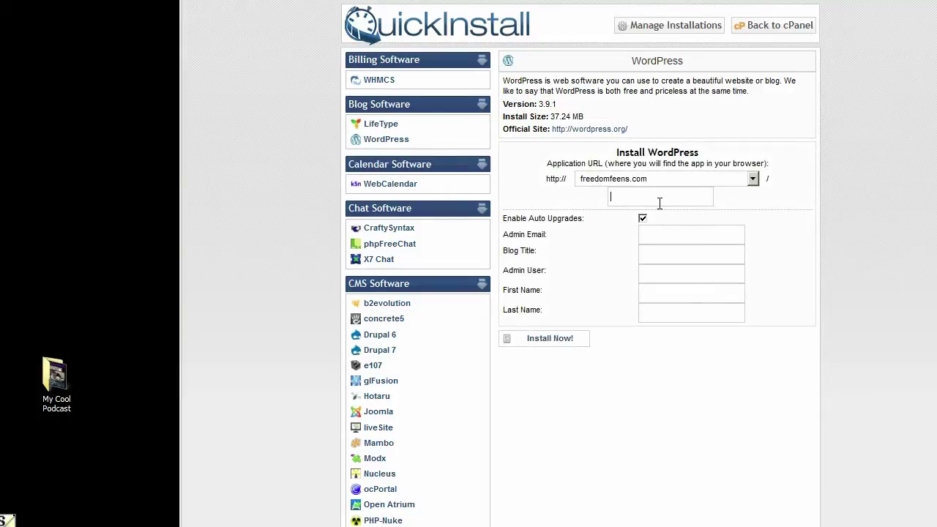
pyautogui.write('test')
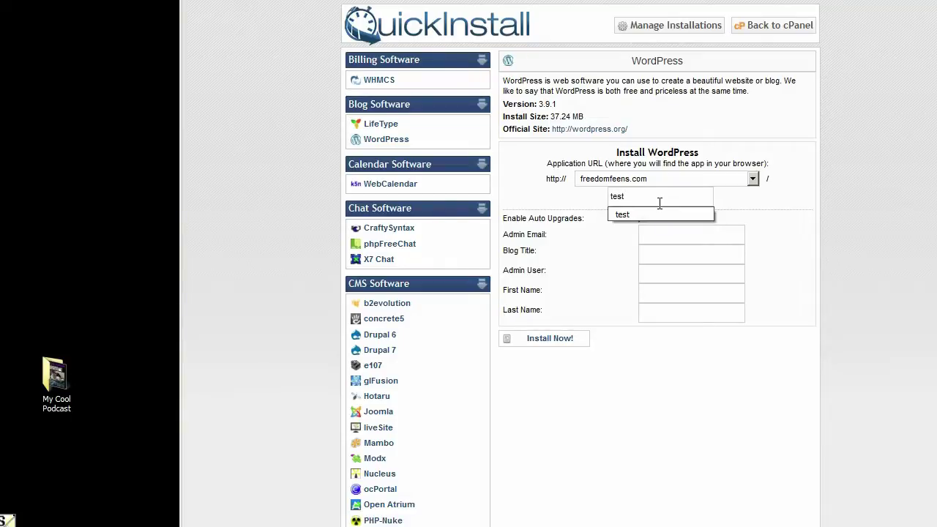
pyautogui.write('y')
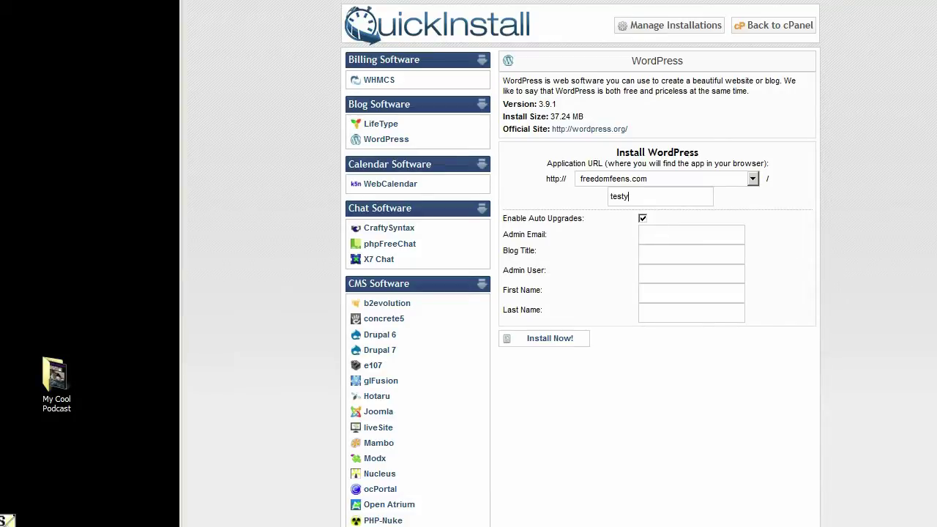
pyautogui.click(668, 233)
pyautogui.press('Tab')
pyautogui.write('my cool podcas')
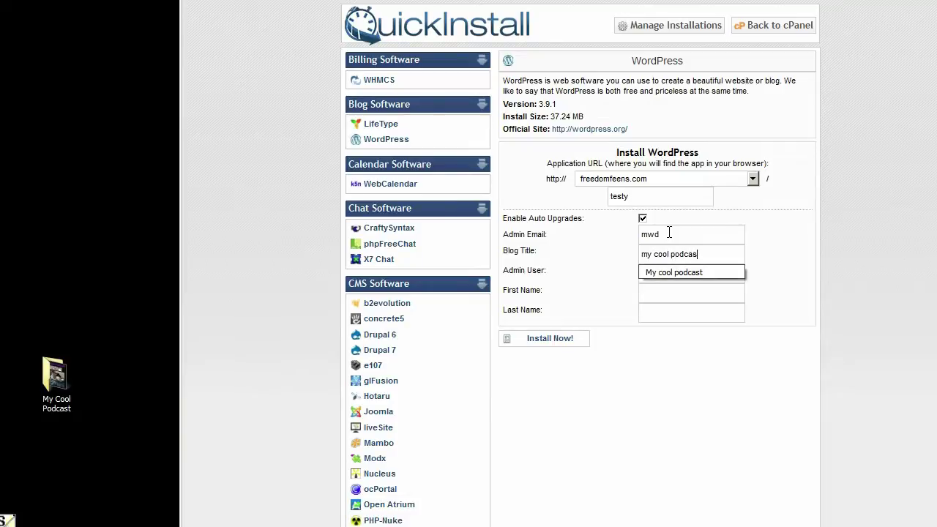
pyautogui.write('t')
# - Fill in the admin username and the admin's first and last name, then submit the install
pyautogui.press('Tab')
pyautogui.write('MWD')
pyautogui.press('Tab')
pyautogui.write('mich')
pyautogui.press('BackSpace')
pyautogui.press('BackSpace')
pyautogui.press('BackSpace')
pyautogui.press('BackSpace')
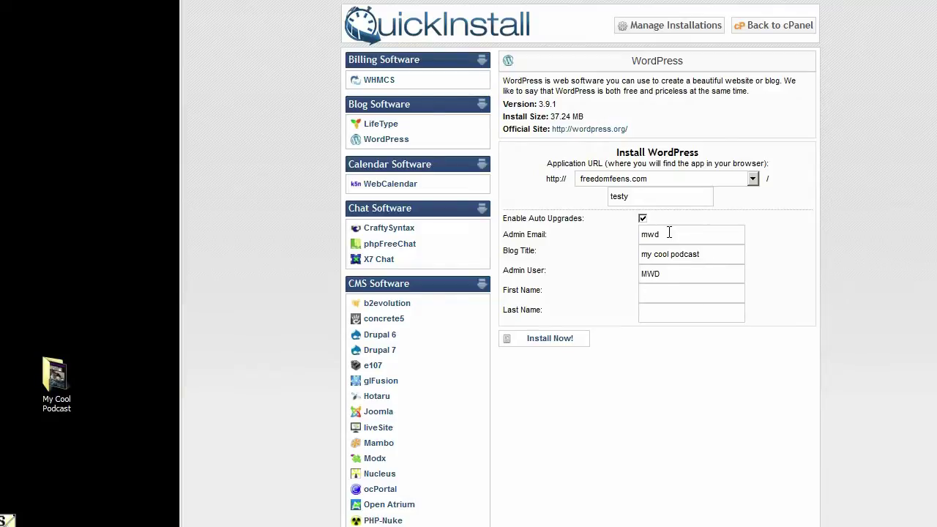
pyautogui.write('Michael')
pyautogui.press('Tab')
pyautogui.write('Dean')
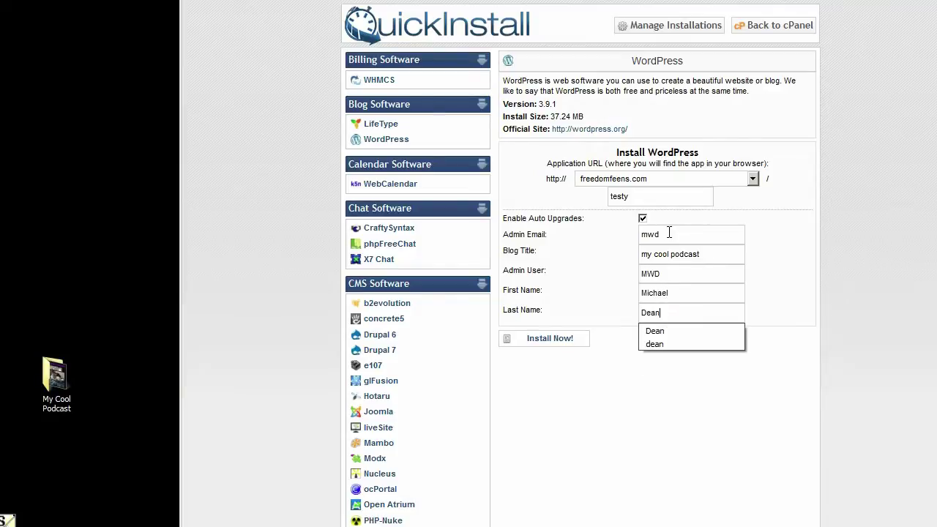
pyautogui.click(797, 333)
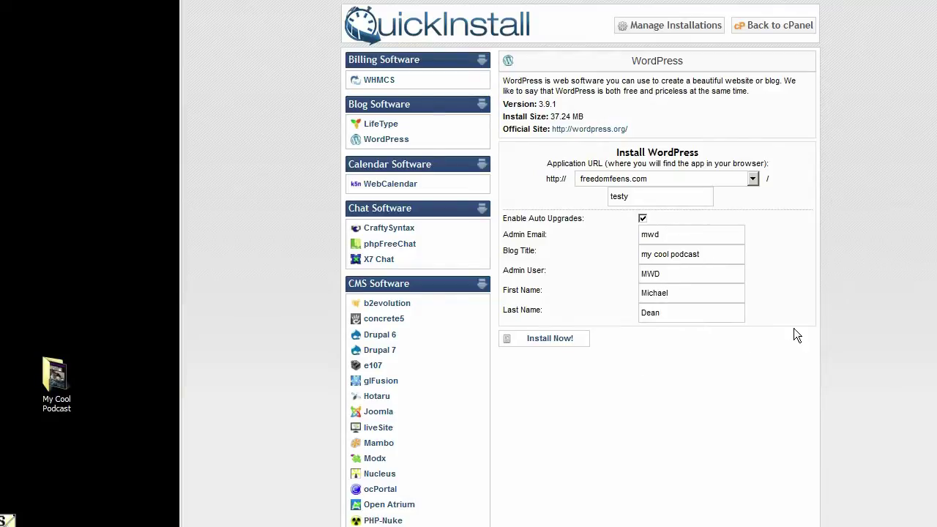
pyautogui.click(554, 348)
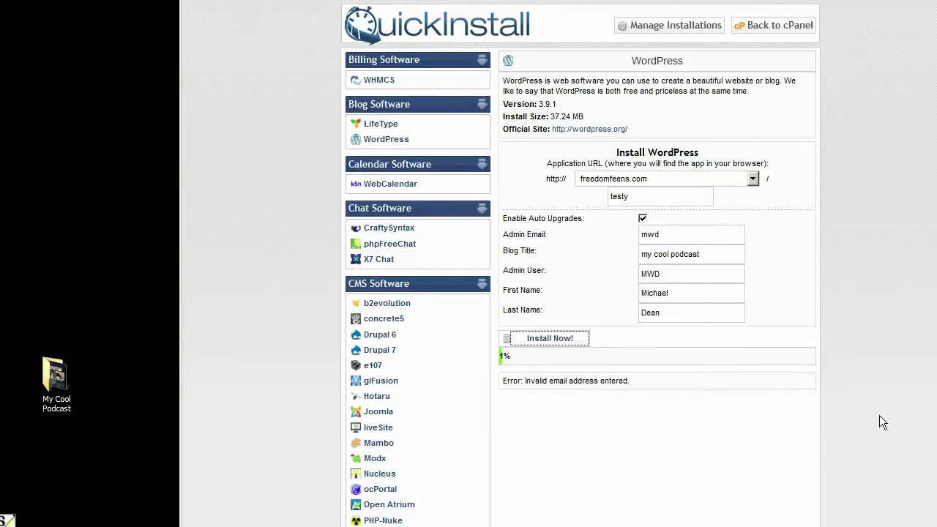
# - Complete the admin email address's domain and resubmit the WordPress install
pyautogui.moveTo(660, 234); pyautogui.dragTo(647, 234)
pyautogui.click(649, 234)
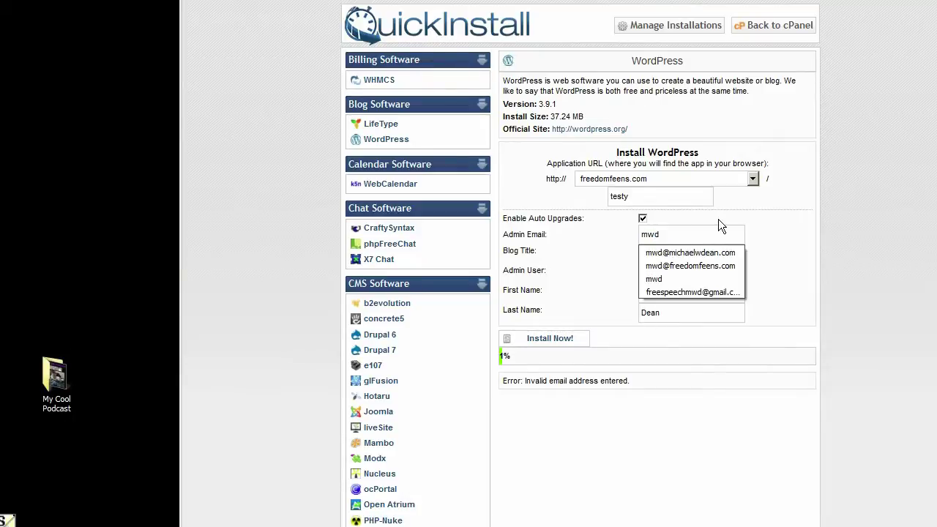
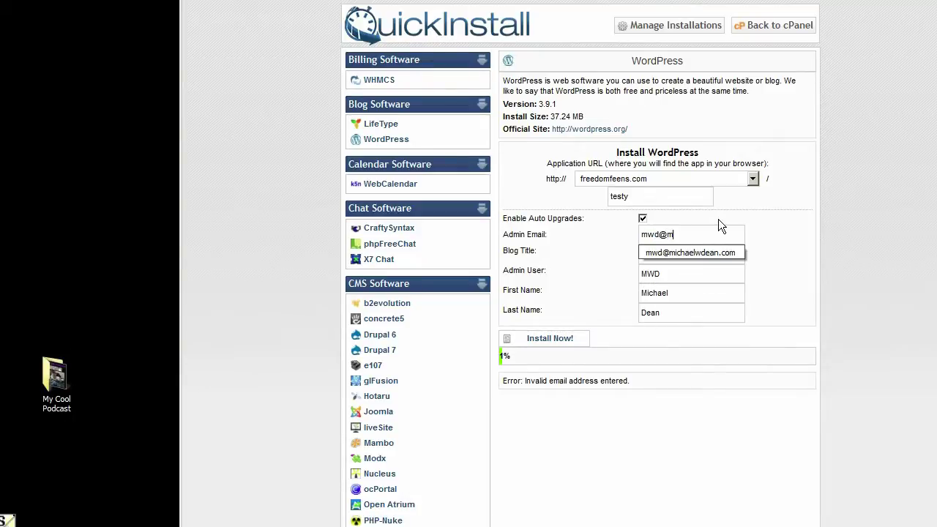
pyautogui.press('Return')
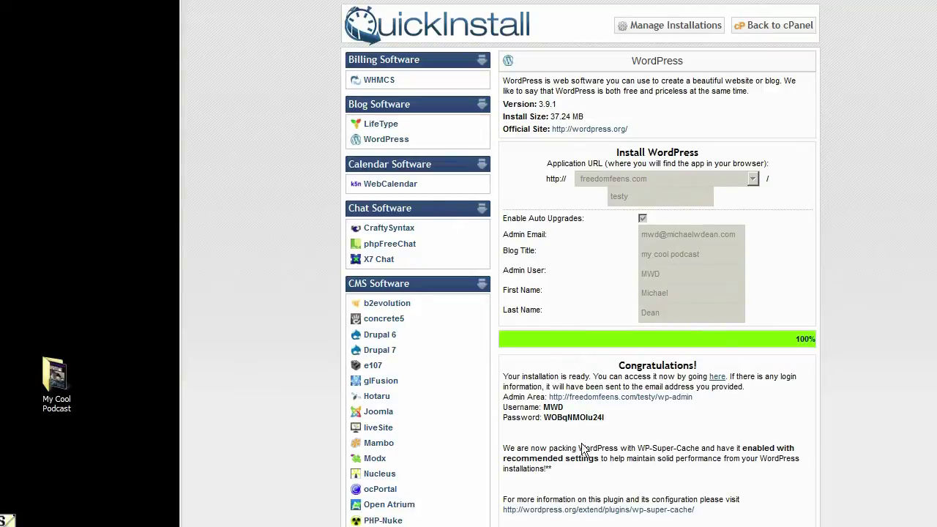
# - Copy the generated admin password and open the WordPress admin login in a new tab
pyautogui.doubleClick(573, 417)
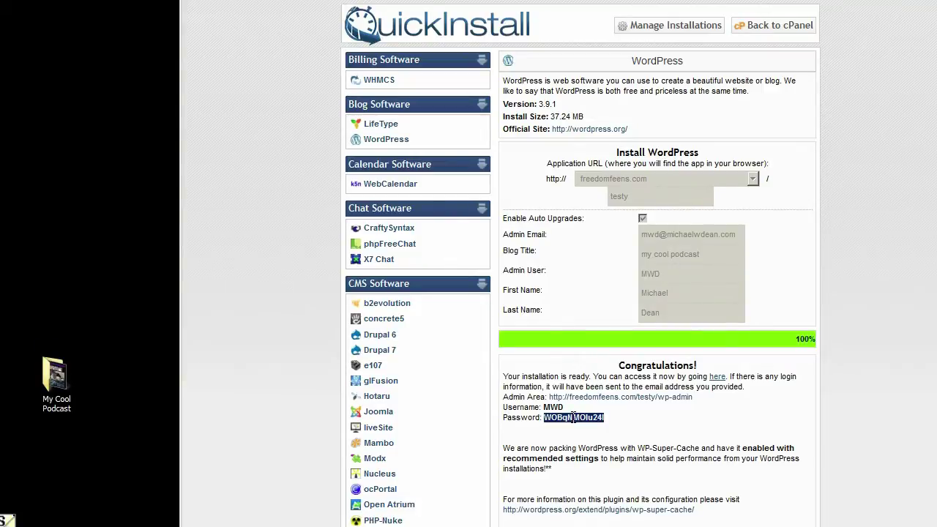
pyautogui.click(618, 423)
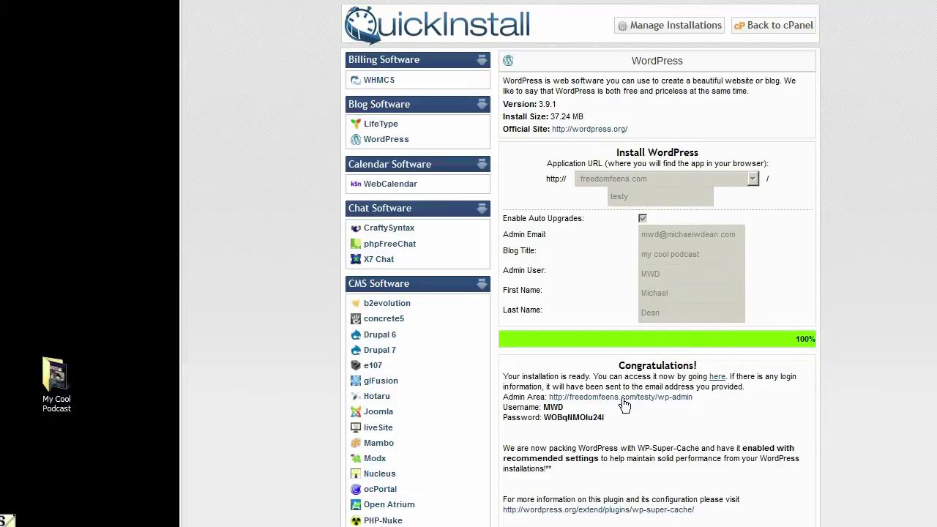
pyautogui.rightClick(624, 402)
pyautogui.click(637, 409)
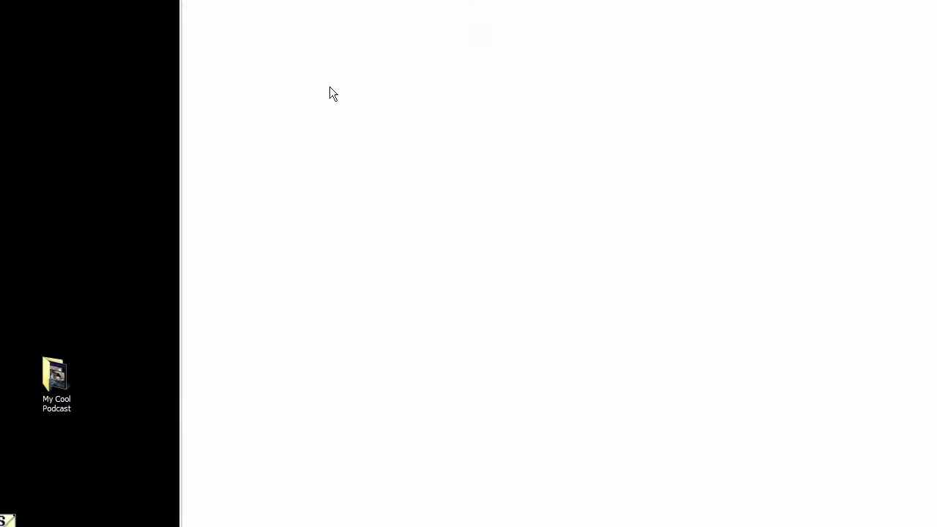
# - Log in with the admin username and pasted password, Remember Me ticked, and dismiss the save-password prompt
pyautogui.write('MWD')
pyautogui.press('Tab')
pyautogui.hotkey('ctrl', 'v')
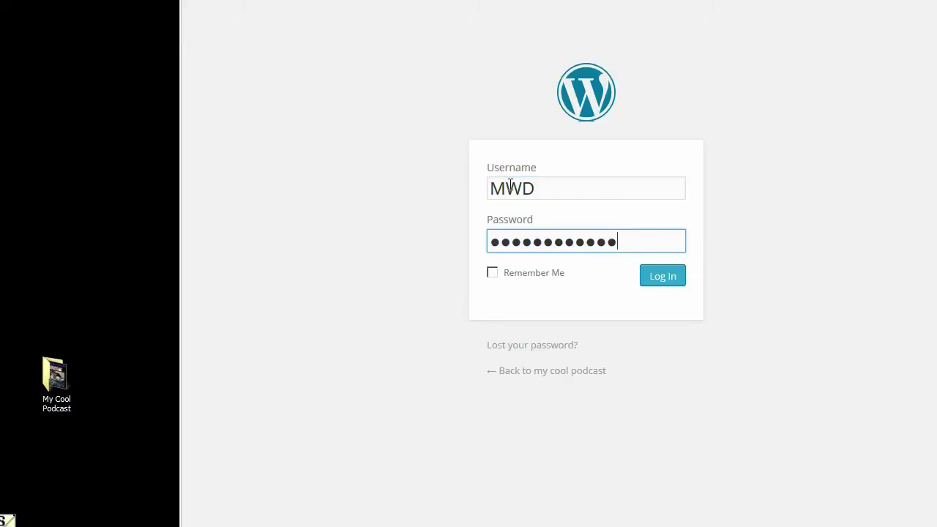
pyautogui.click(492, 273)
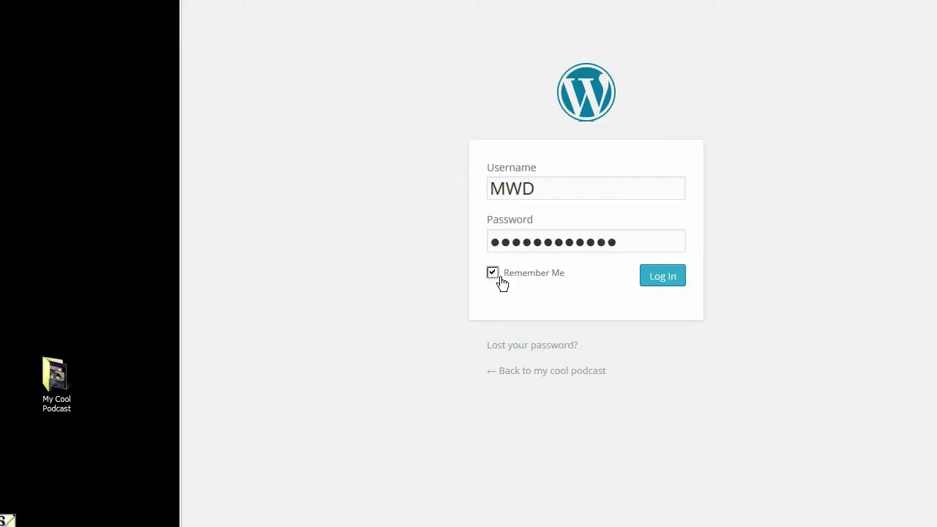
pyautogui.click(665, 289)
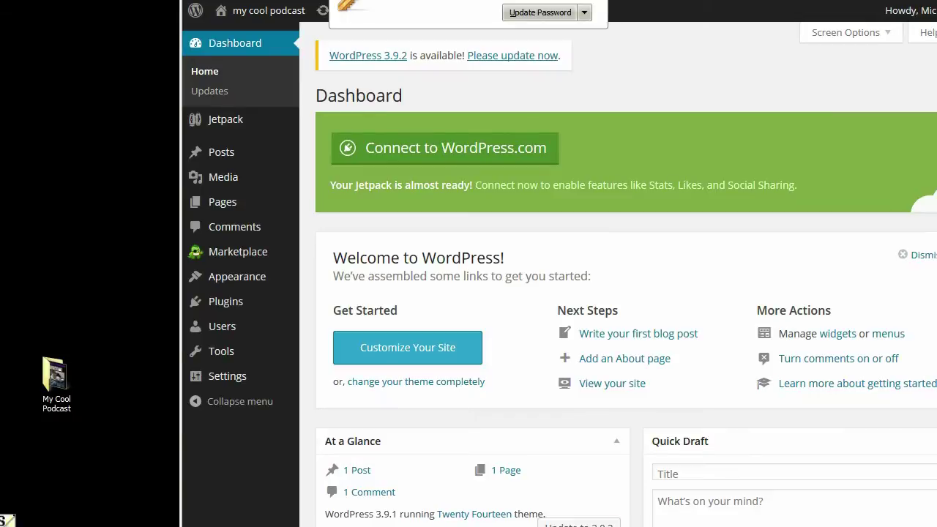
pyautogui.click(540, 12)
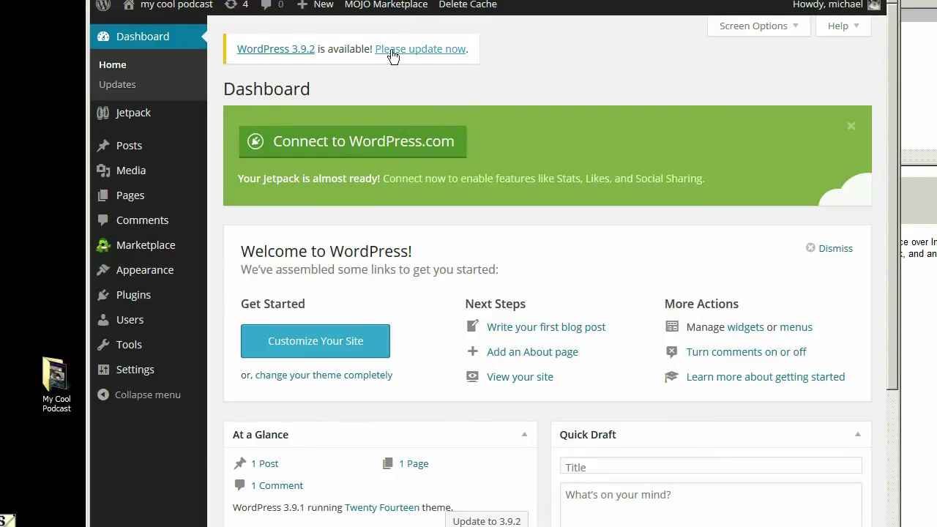
# - Update WordPress to version 3.9.2 and return to the updates page
pyautogui.click(425, 50)
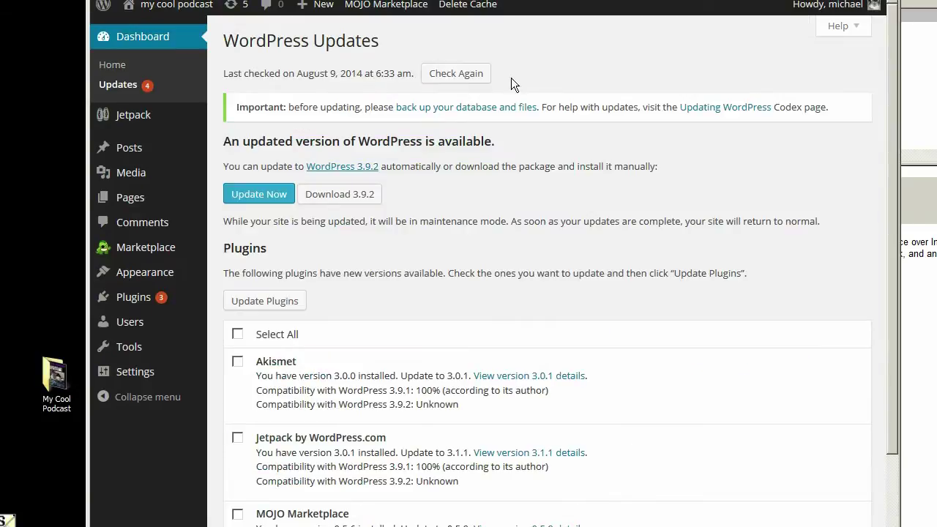
pyautogui.click(264, 193)
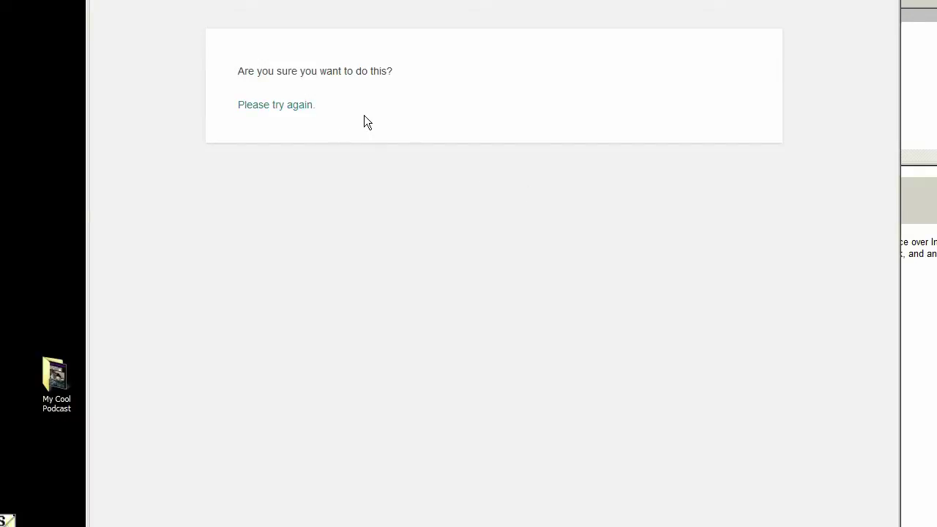
pyautogui.click(296, 107)
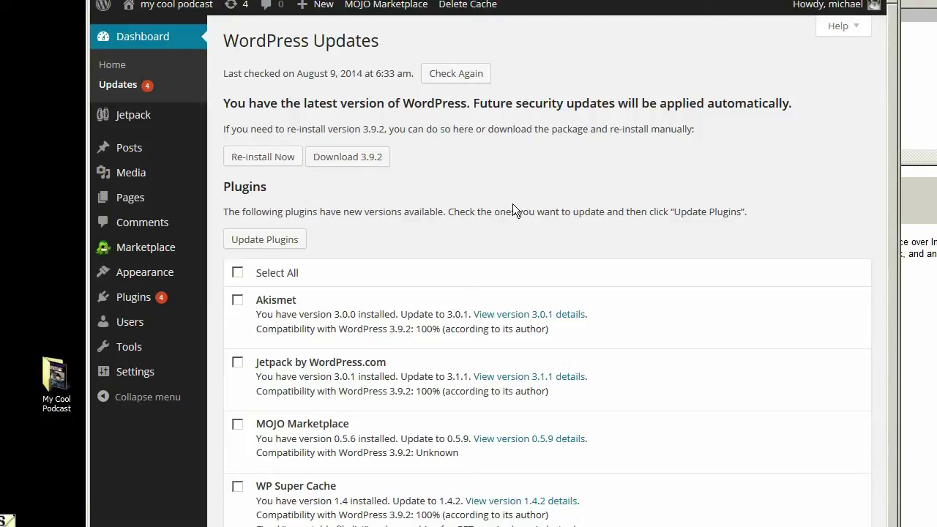
pyautogui.moveTo(138, 300)
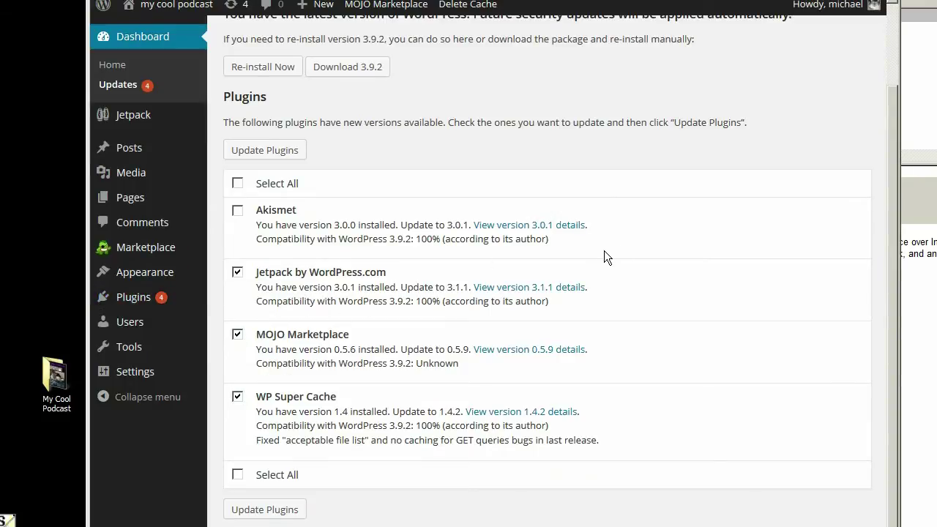
pyautogui.scroll(-3, 475, 198)
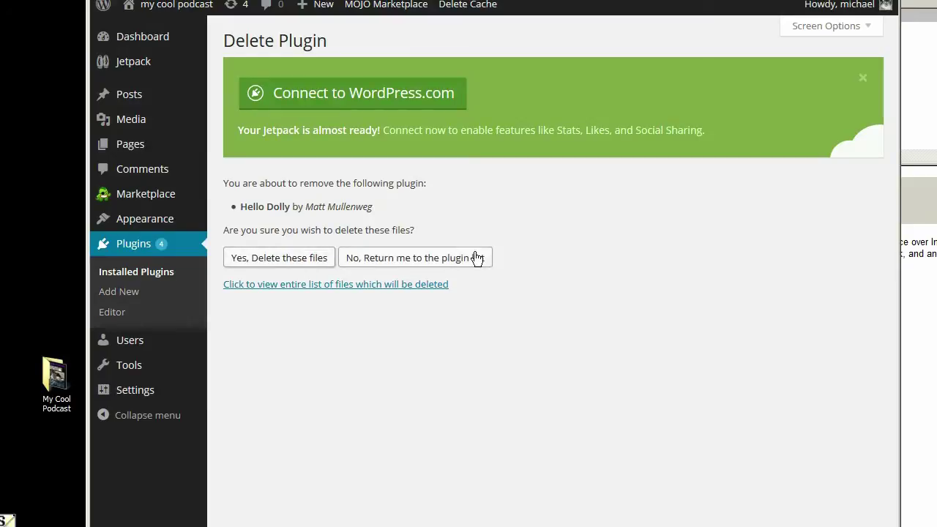
# - Confirm deleting Hello Dolly and dismiss the Jetpack connection banner
pyautogui.press('Return')
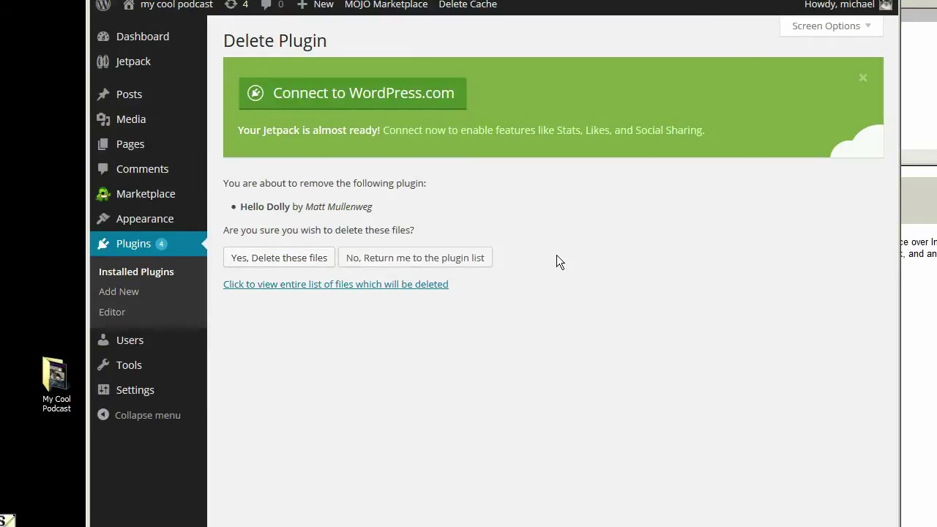
pyautogui.click(852, 83)
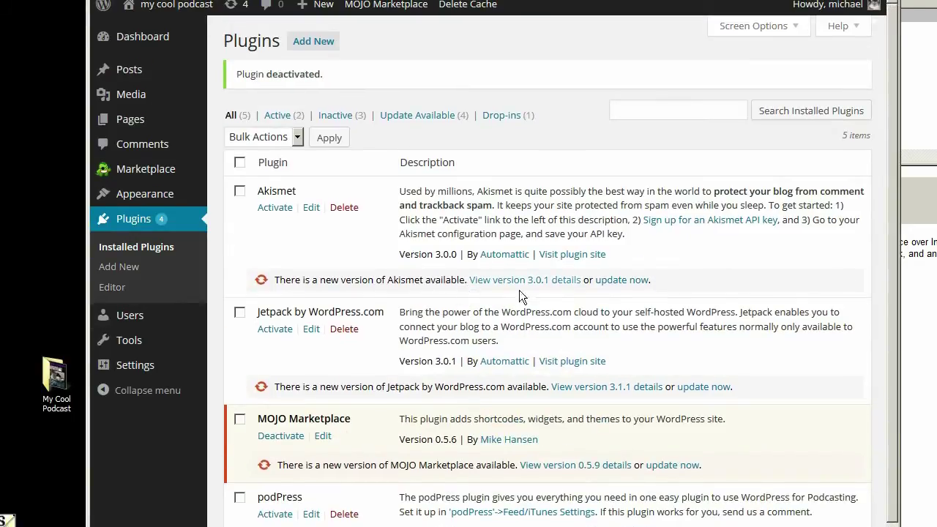
pyautogui.scroll(-3, 520, 300)
pyautogui.scroll(3, 488, 297)
pyautogui.scroll(-2, 473, 295)
pyautogui.scroll(2, 375, 318)
pyautogui.scroll(-3, 470, 291)
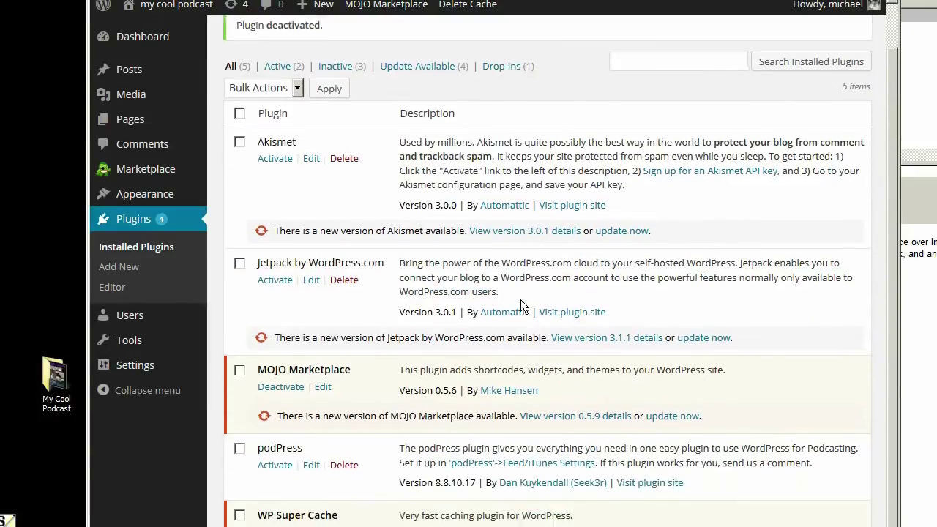
pyautogui.scroll(3, 489, 297)
pyautogui.scroll(-3, 473, 295)
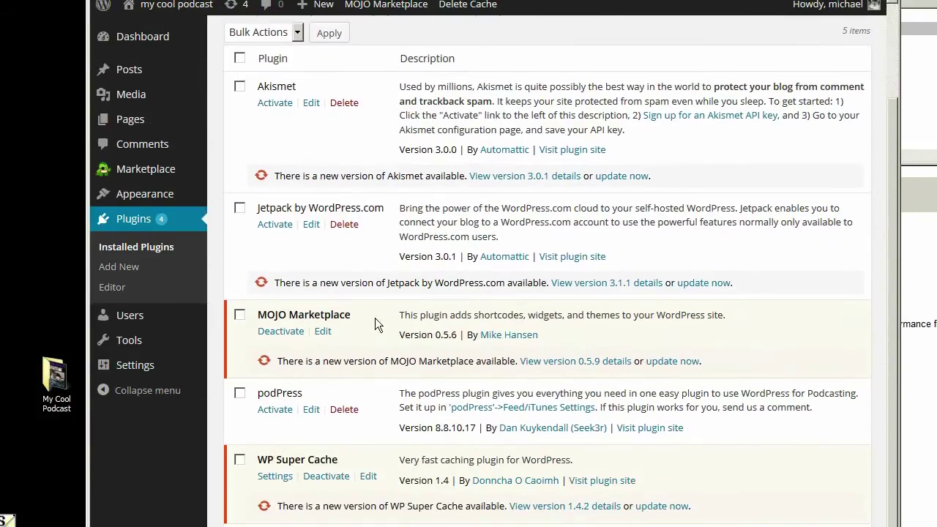
pyautogui.scroll(3, 375, 318)
pyautogui.scroll(-1, 468, 284)
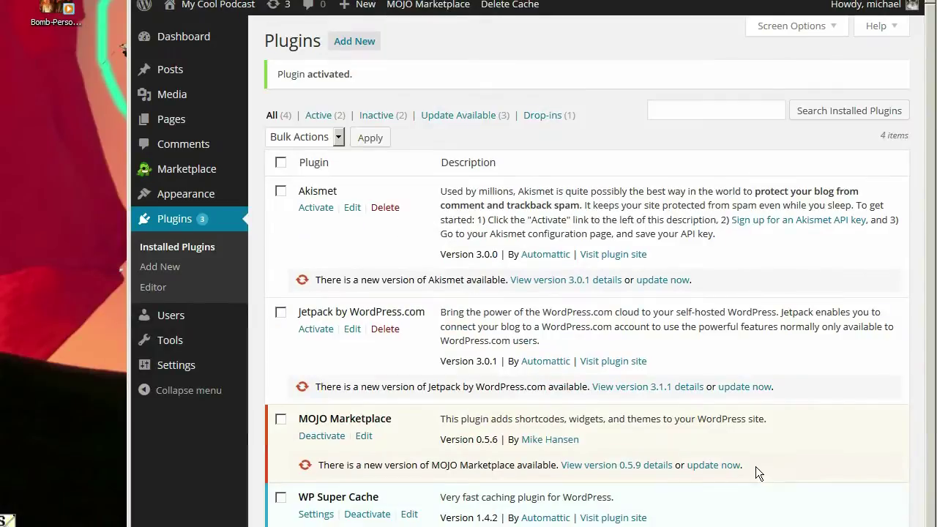
# - Deactivate MOJO Marketplace and bulk-delete it together with Jetpack, including their data
pyautogui.click(319, 437)
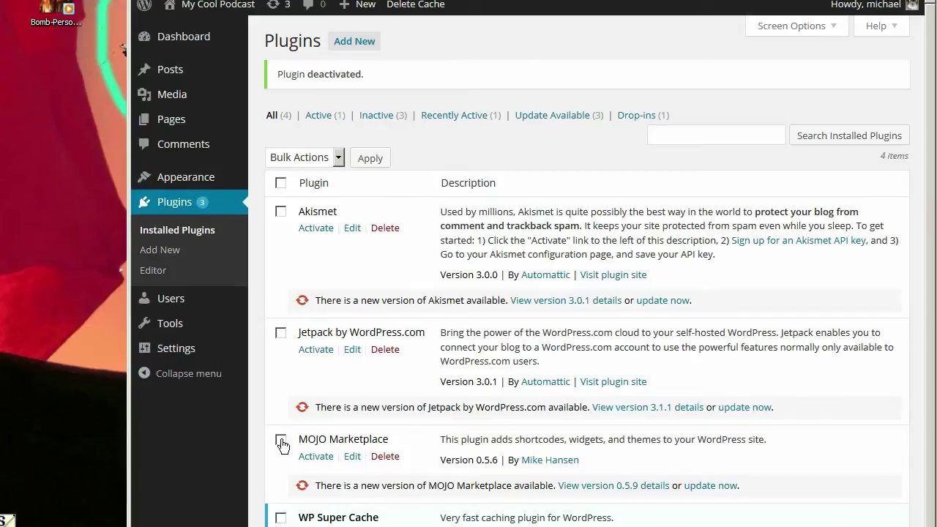
pyautogui.click(281, 440)
pyautogui.click(281, 333)
pyautogui.click(339, 158)
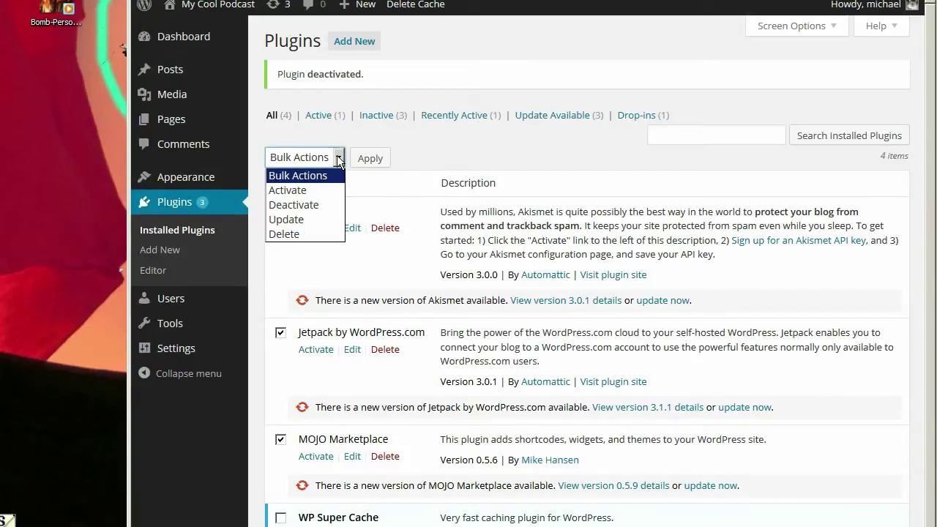
pyautogui.click(317, 233)
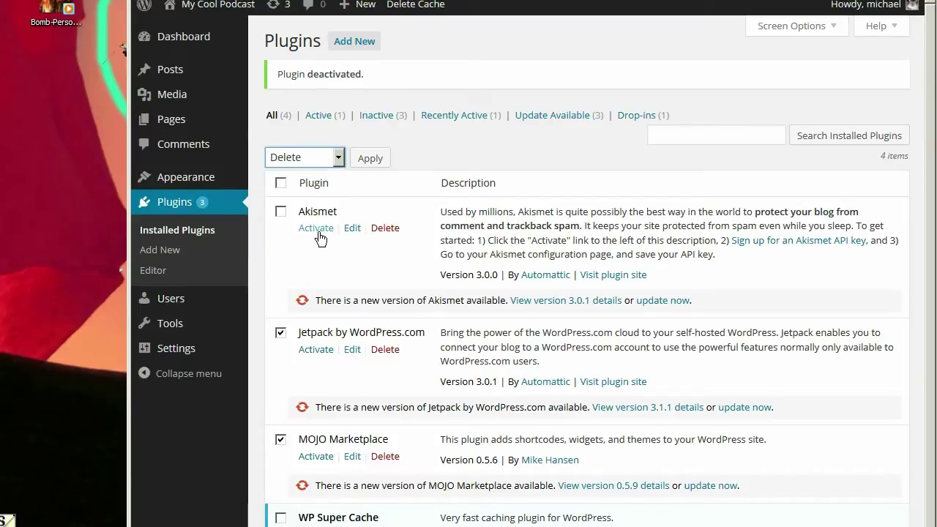
pyautogui.click(370, 158)
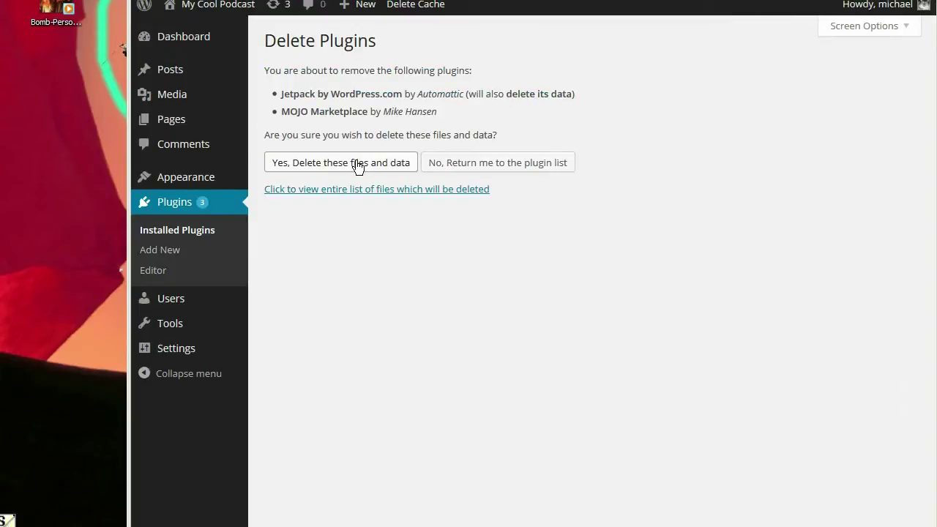
pyautogui.click(359, 167)
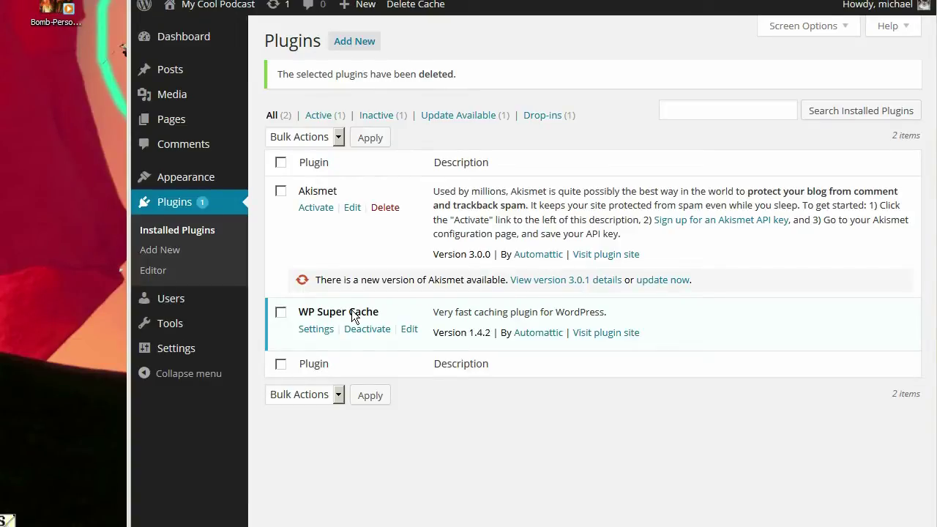
pyautogui.click(315, 330)
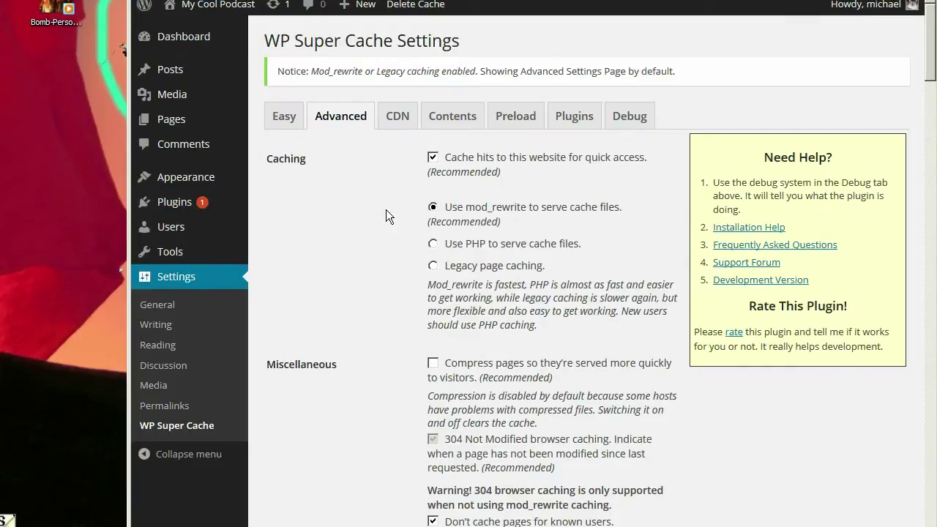
# - Turn caching on, then enable mod_rewrite serving, page compression and 304 Not Modified browser caching
pyautogui.click(284, 115)
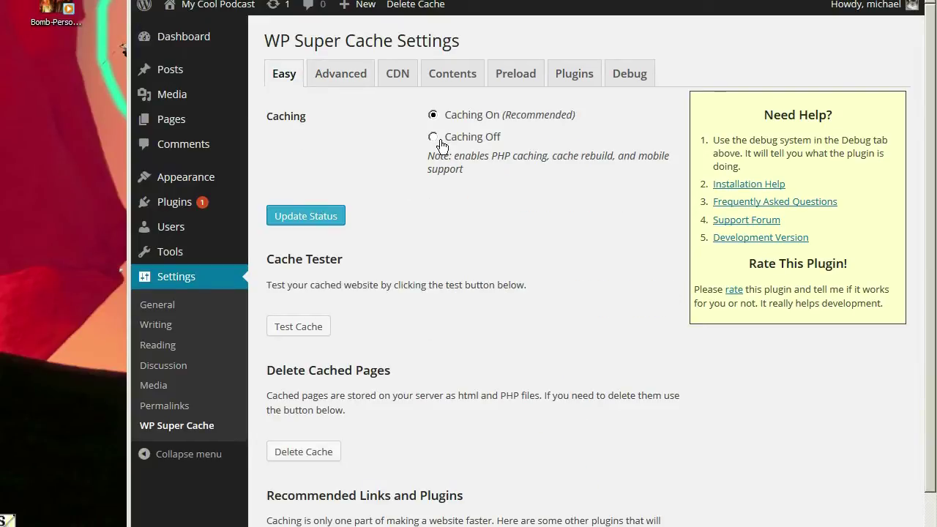
pyautogui.click(316, 217)
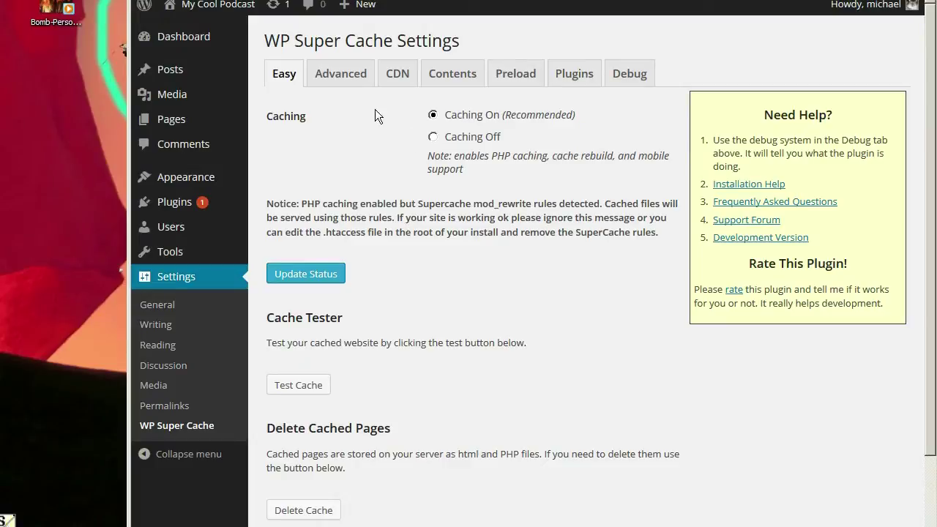
pyautogui.click(351, 77)
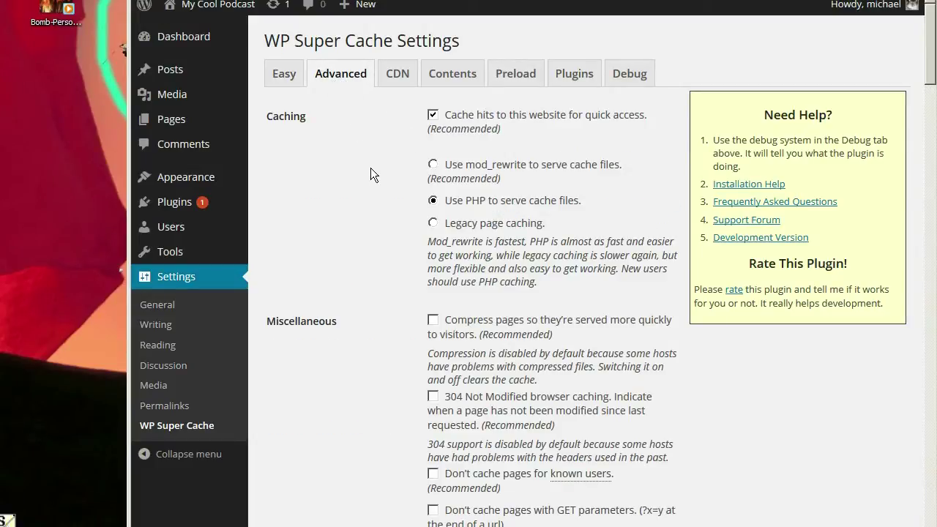
pyautogui.click(433, 166)
pyautogui.click(433, 116)
pyautogui.click(434, 164)
pyautogui.click(433, 323)
pyautogui.click(433, 396)
# - Stop caching pages for known users and save the advanced caching settings
pyautogui.scroll(-3, 397, 380)
pyautogui.click(434, 369)
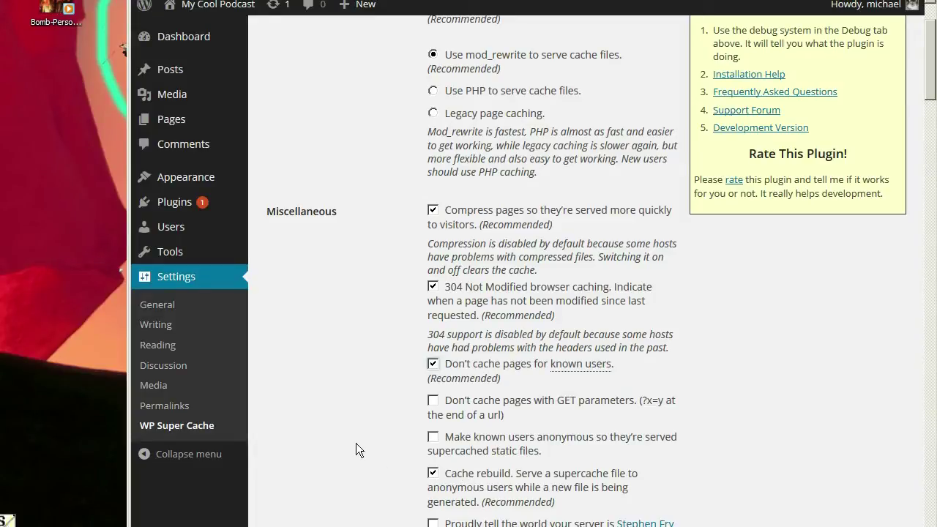
pyautogui.scroll(-15, 355, 443)
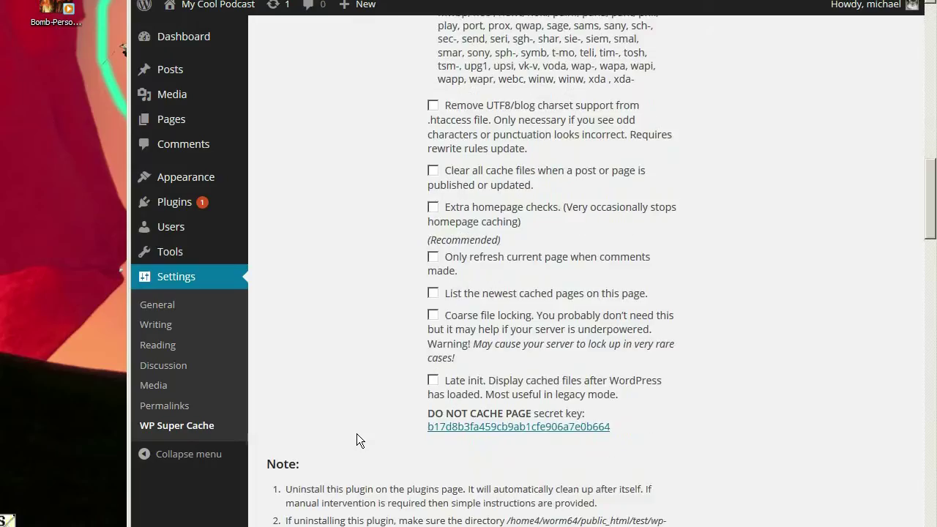
pyautogui.scroll(4, 356, 431)
pyautogui.scroll(-3, 356, 431)
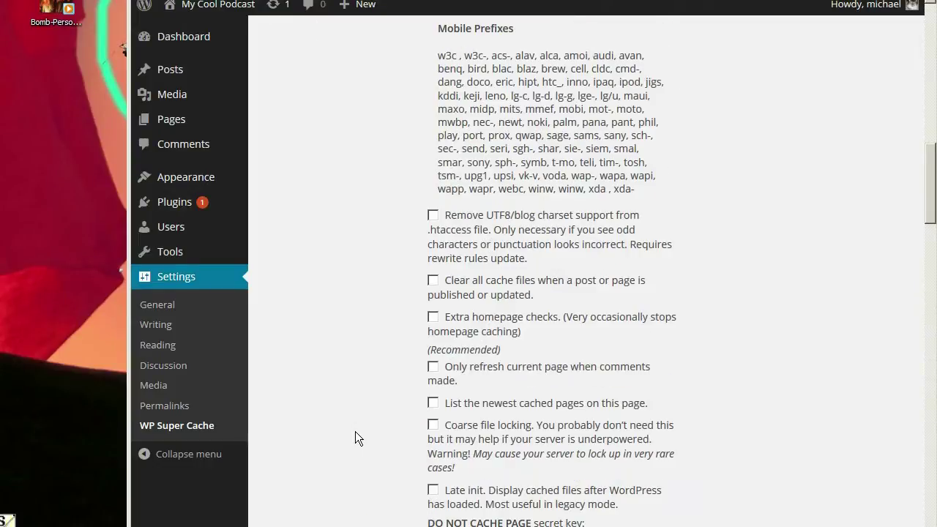
pyautogui.scroll(6, 355, 431)
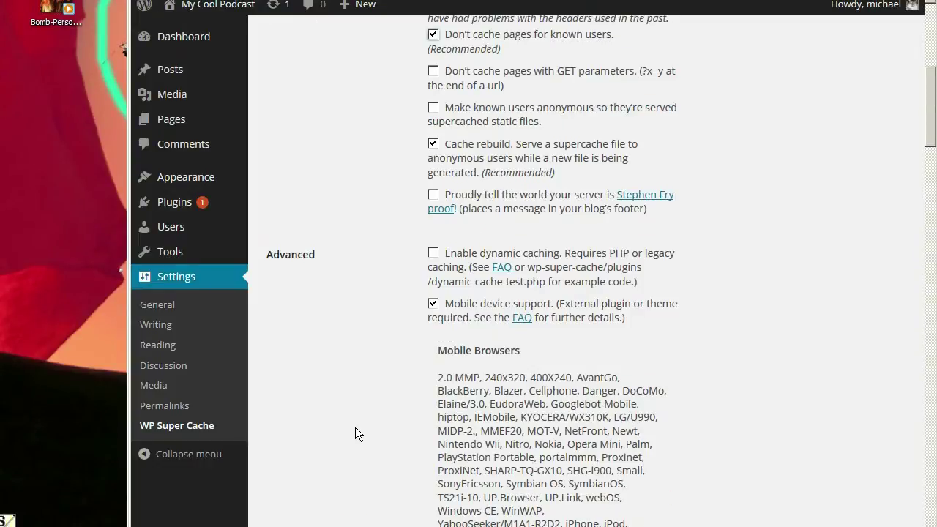
pyautogui.scroll(-10, 349, 388)
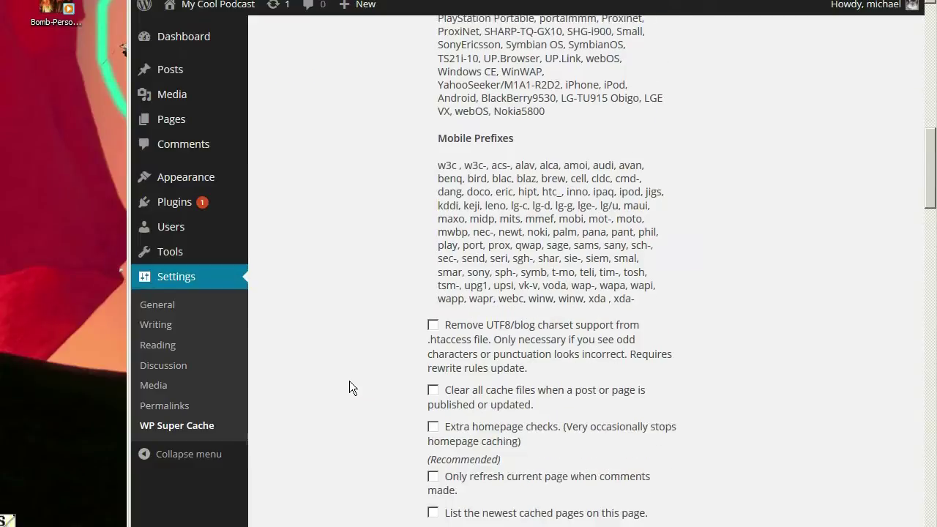
pyautogui.click(320, 459)
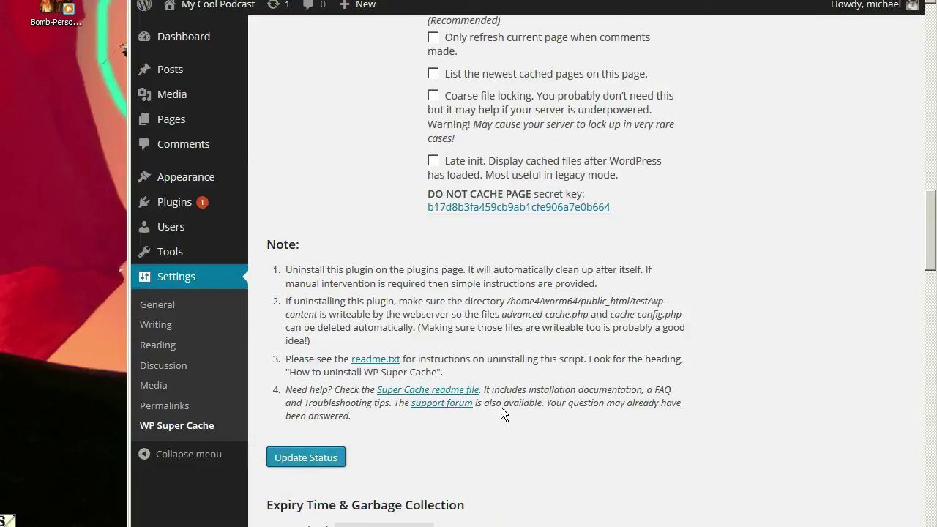
pyautogui.scroll(-10, 379, 403)
pyautogui.scroll(-5, 380, 403)
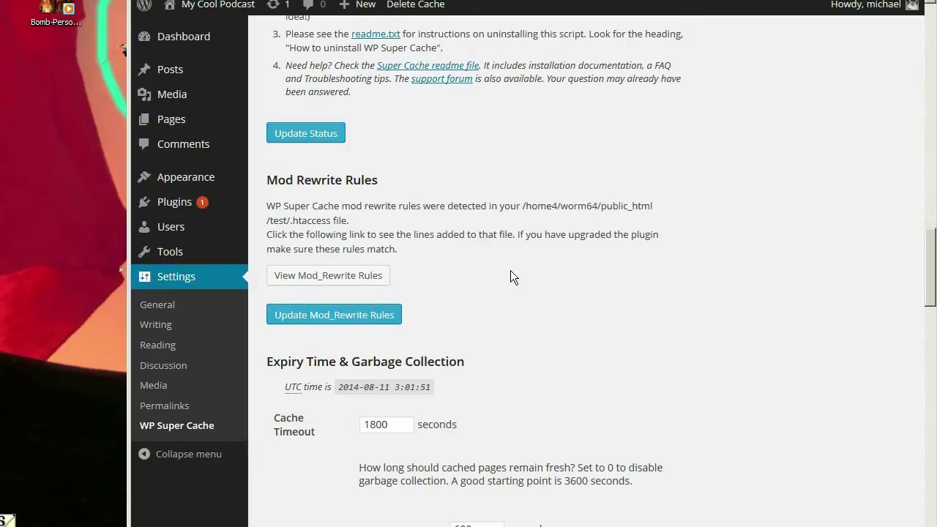
pyautogui.scroll(2, 503, 278)
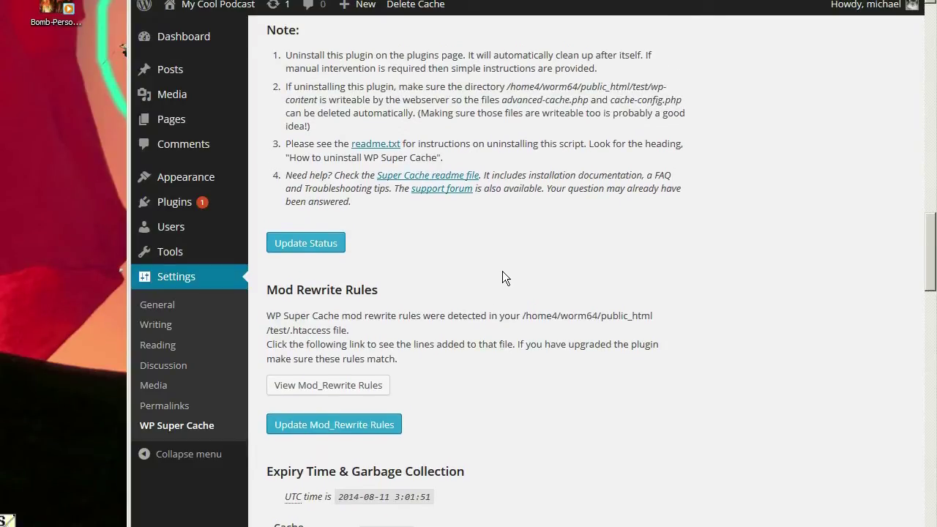
# - Write the mod_rewrite rules to .htaccess and change the cache timeout from 1800 to 3600 seconds
pyautogui.click(382, 422)
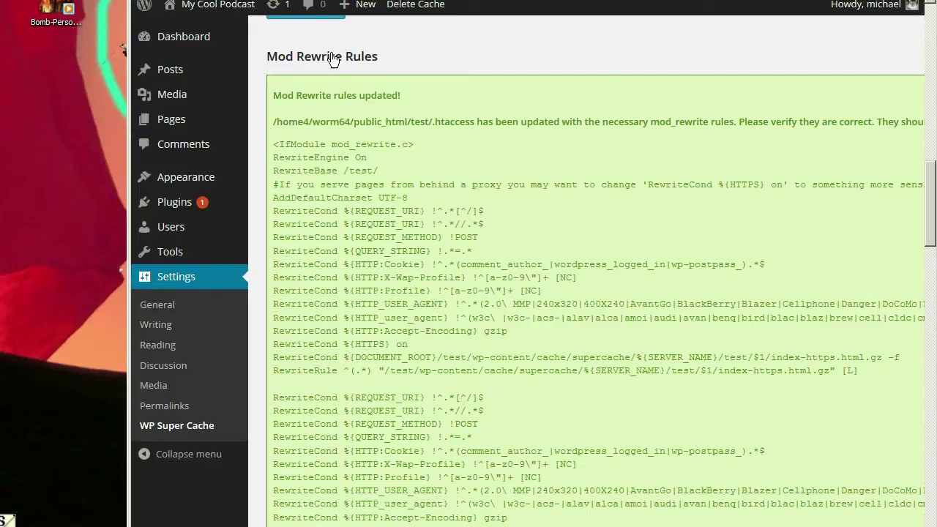
pyautogui.scroll(-10, 356, 356)
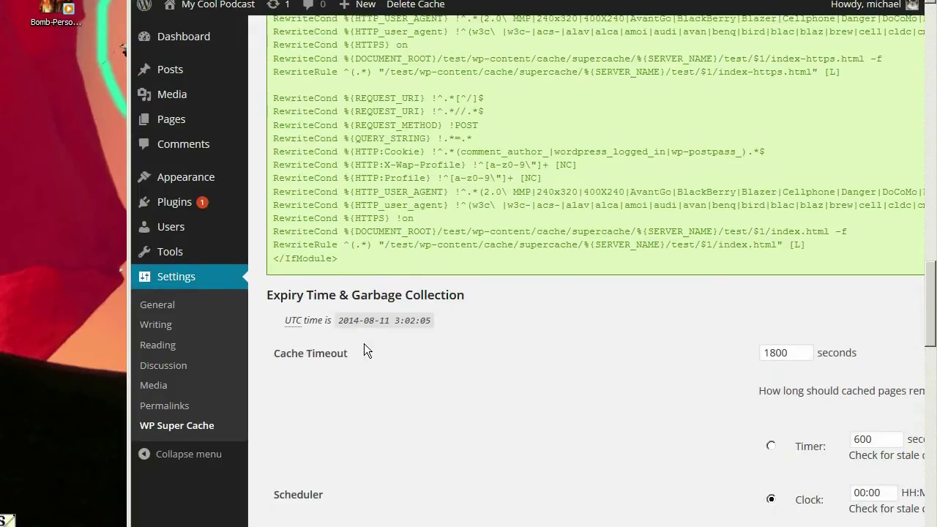
pyautogui.doubleClick(803, 357)
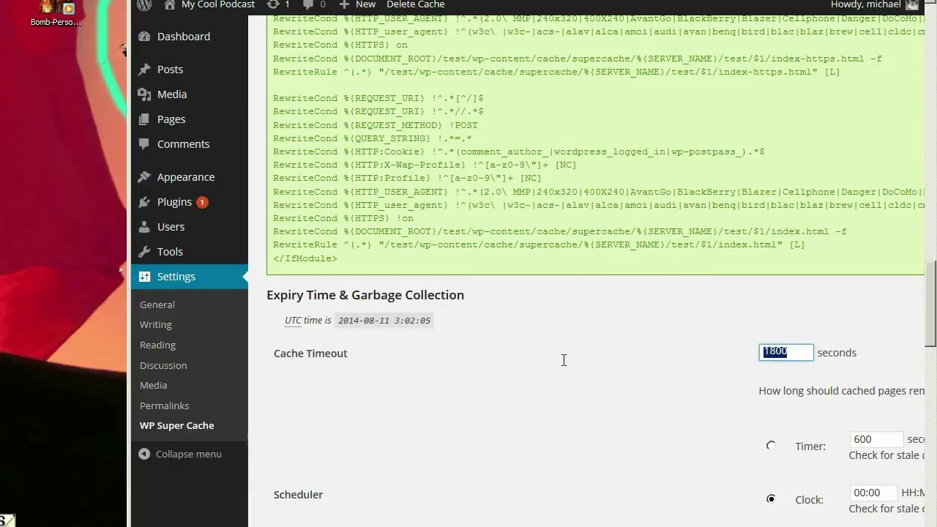
pyautogui.write('3')
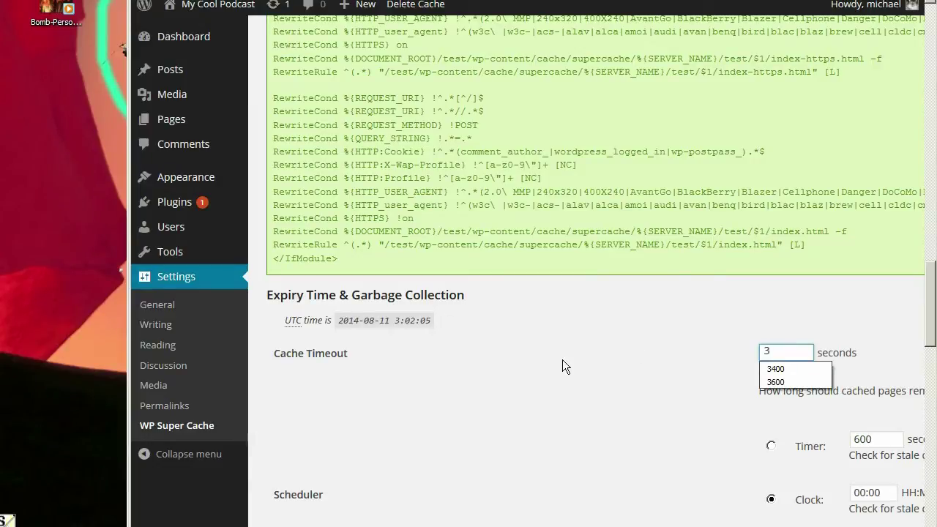
pyautogui.write('600')
pyautogui.click(562, 360)
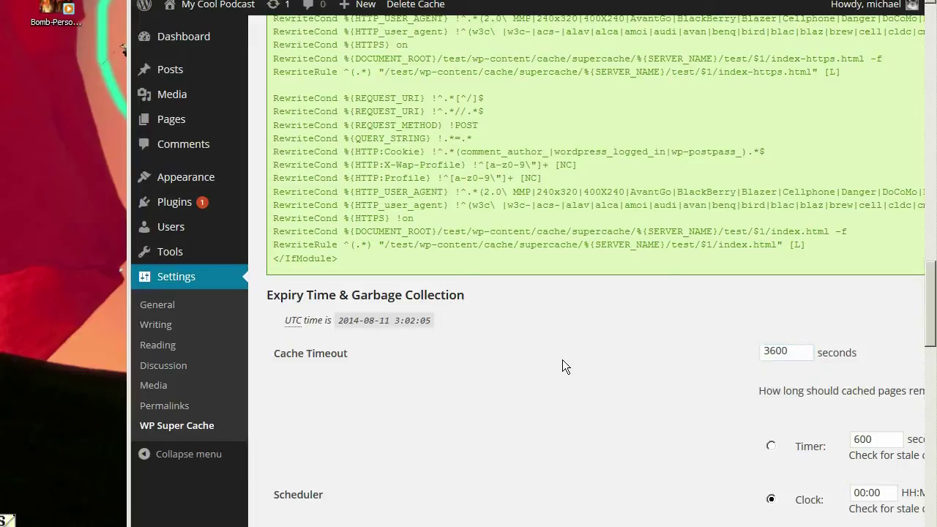
pyautogui.scroll(-8, 563, 360)
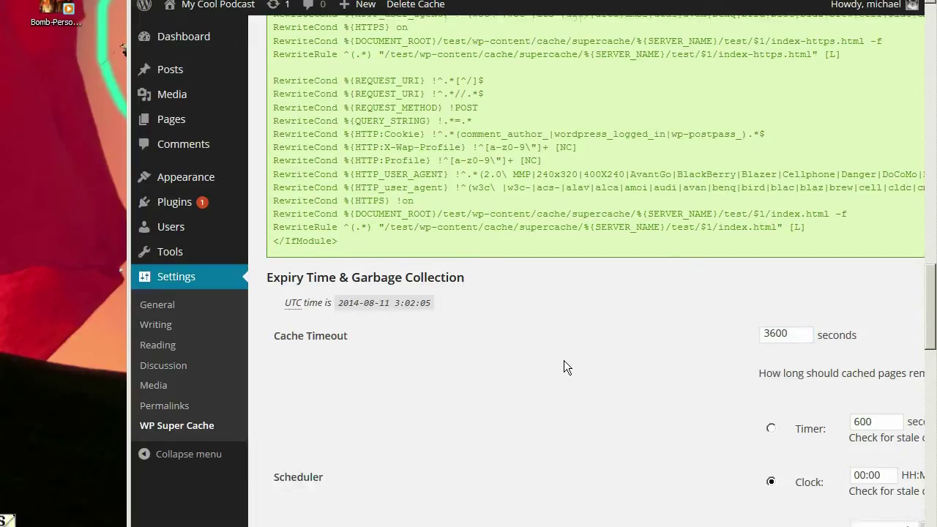
pyautogui.click(268, 390)
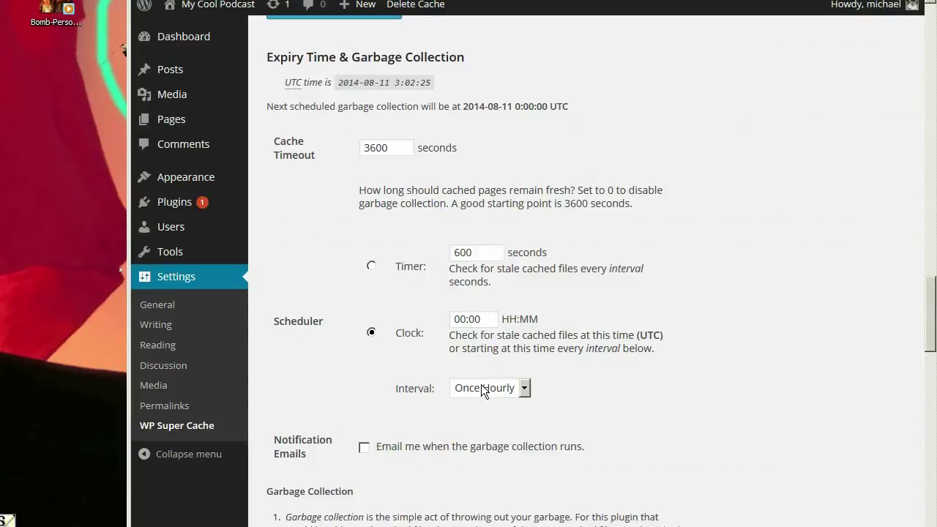
# - Save the rejected user agent strings and review the 304 browser caching warning
pyautogui.scroll(-9, 618, 398)
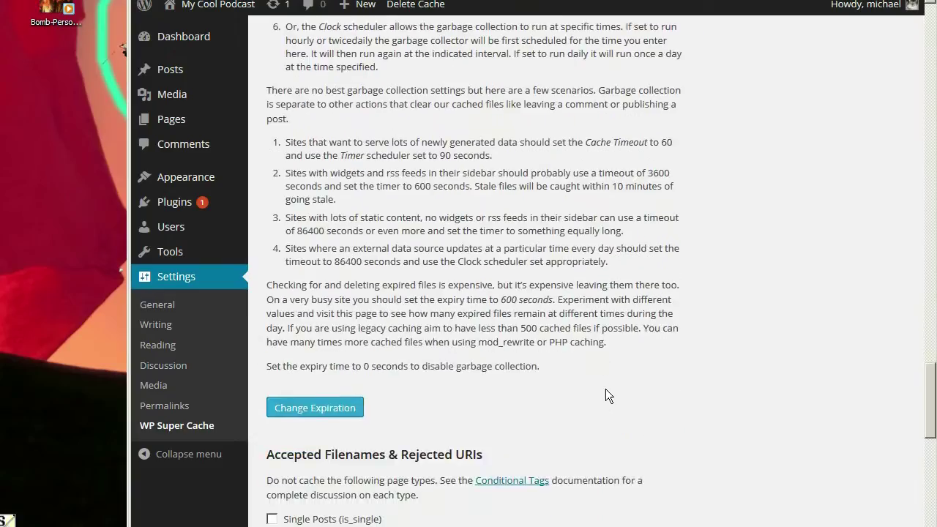
pyautogui.scroll(-10, 605, 389)
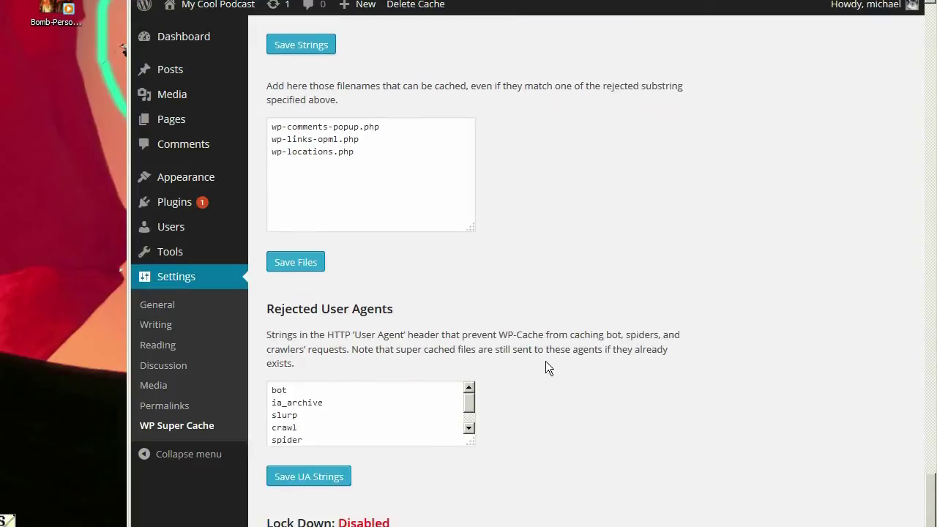
pyautogui.click(329, 438)
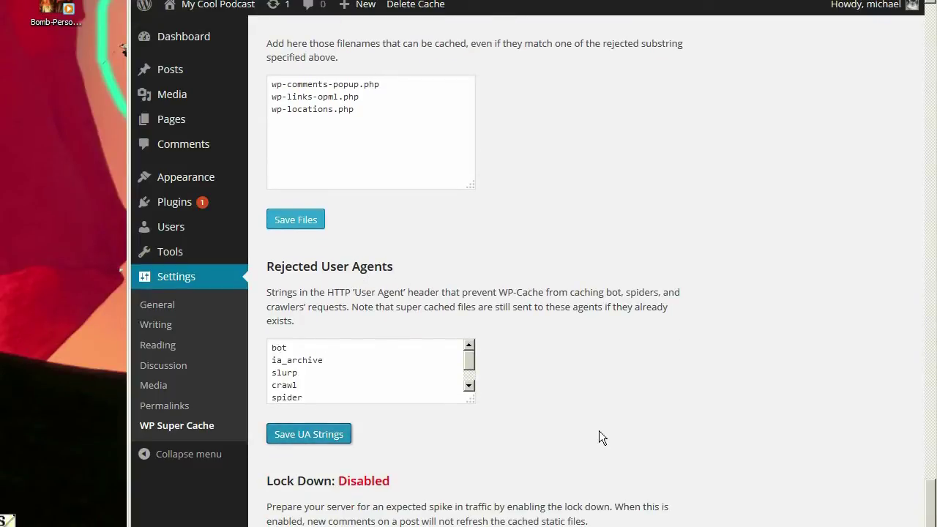
pyautogui.scroll(-3, 598, 430)
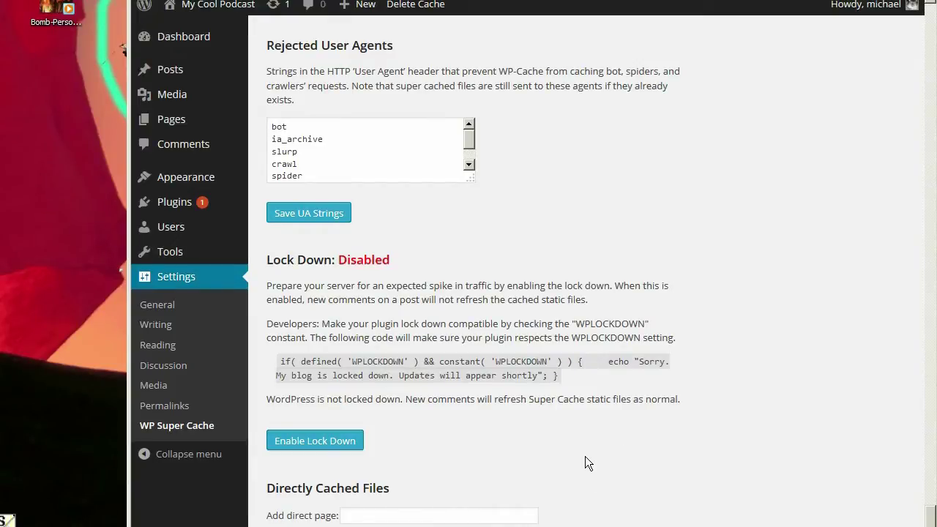
pyautogui.scroll(15, 584, 456)
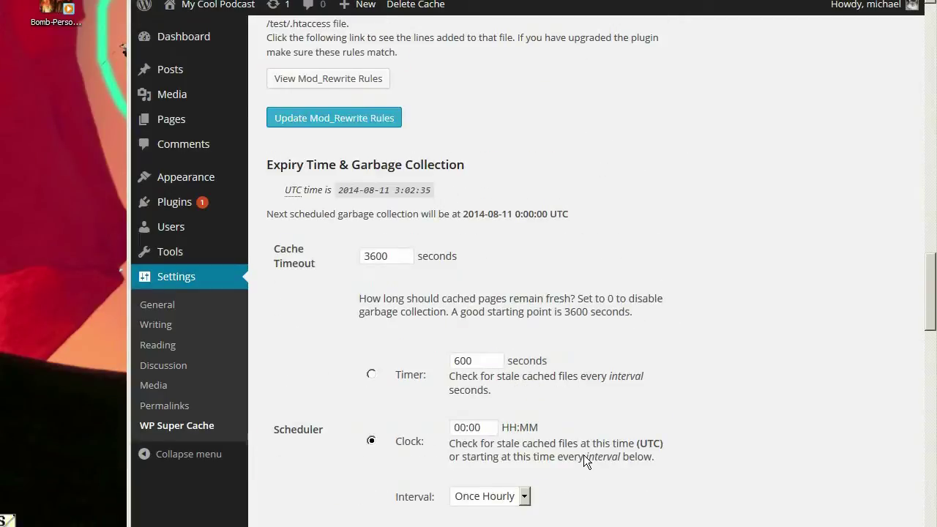
pyautogui.scroll(15, 584, 454)
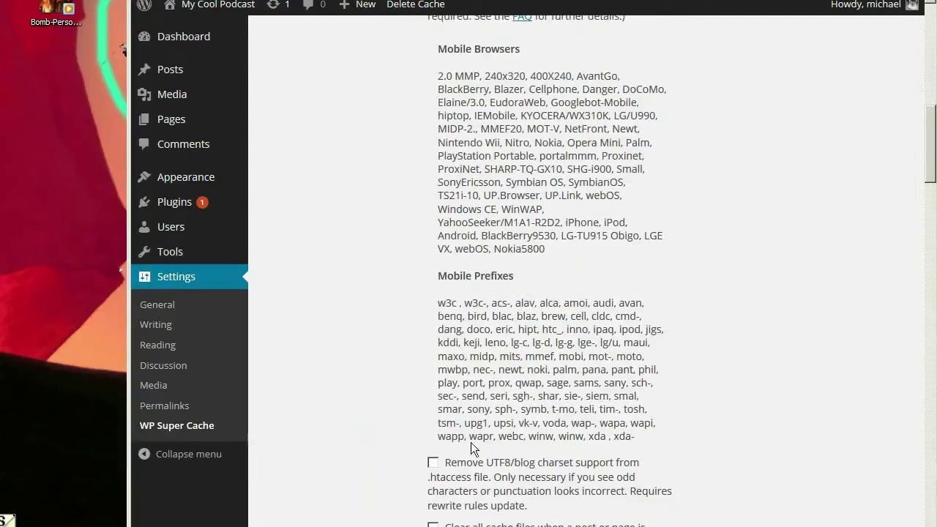
pyautogui.scroll(10, 440, 446)
pyautogui.moveTo(429, 360); pyautogui.dragTo(612, 376)
pyautogui.click(327, 381)
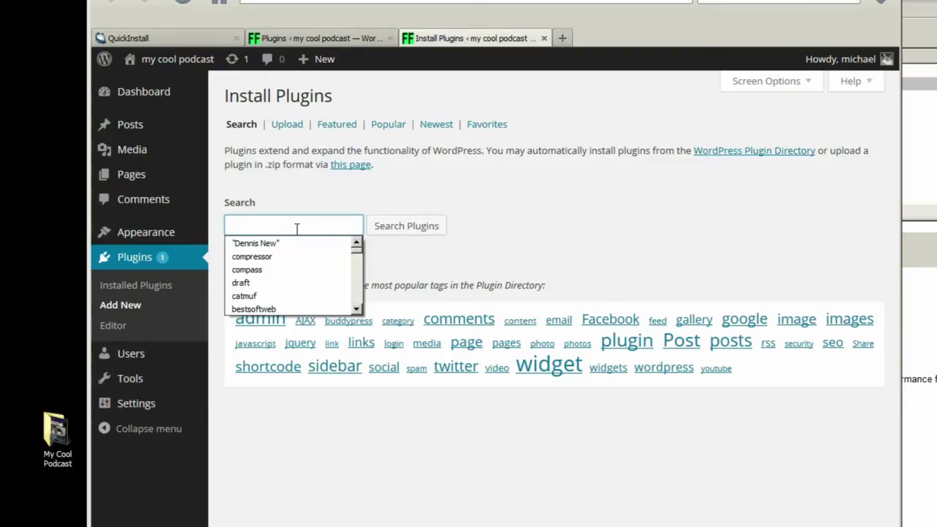
# - Search plugins for 'PodPress', then activate the installed podPress plugin from the Plugins list
pyautogui.write('PodPres')
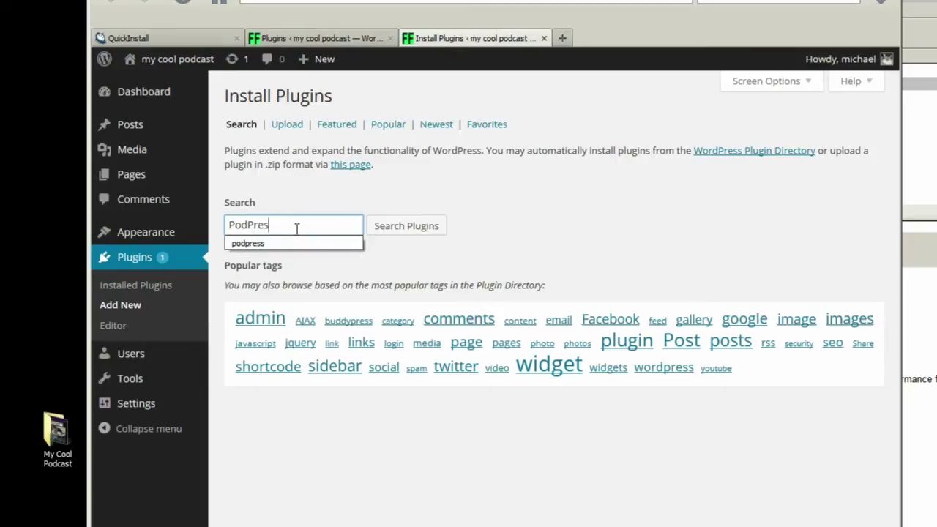
pyautogui.write('s')
pyautogui.press('Return')
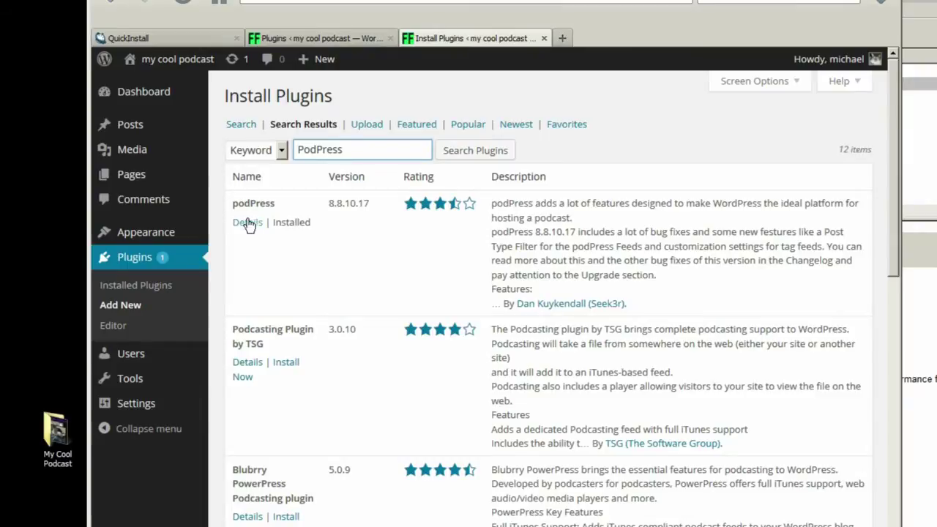
pyautogui.click(357, 40)
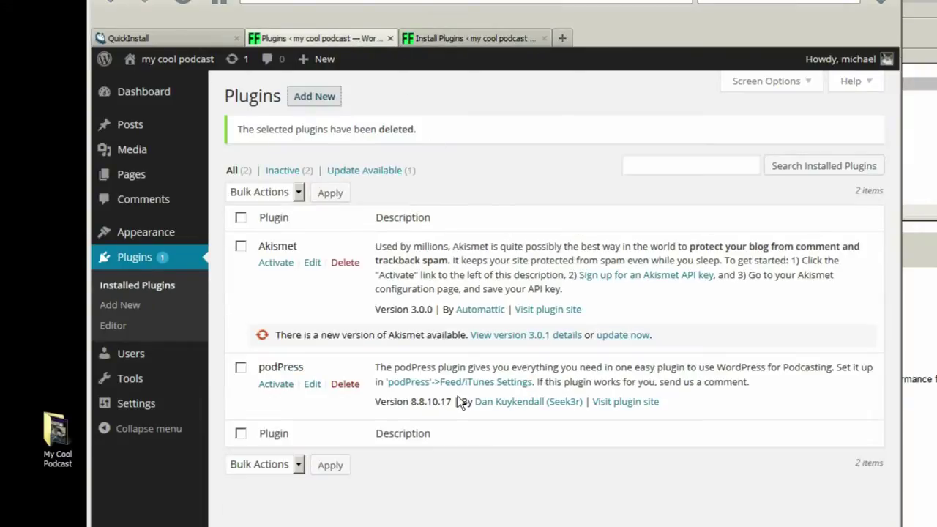
pyautogui.click(275, 386)
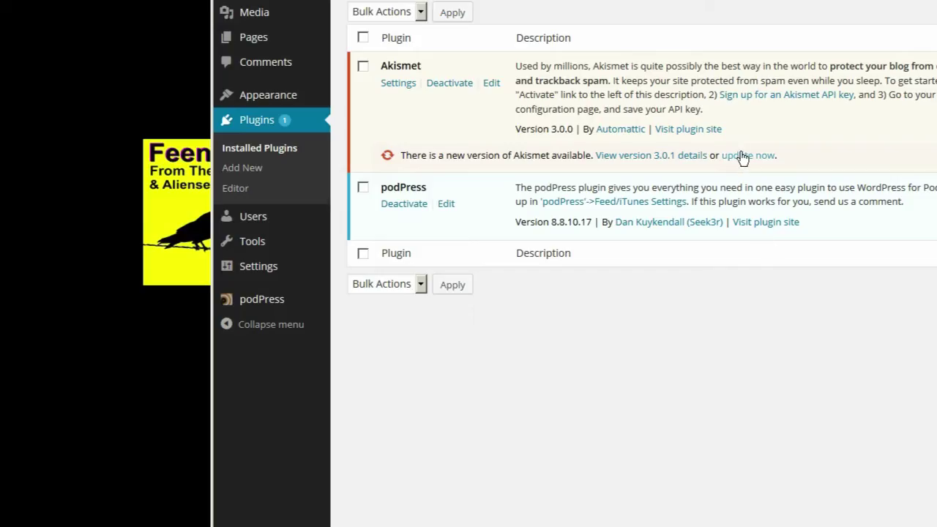
# - Update Akismet to 3.0.1, then select the default tagline text on General Settings
pyautogui.click(743, 156)
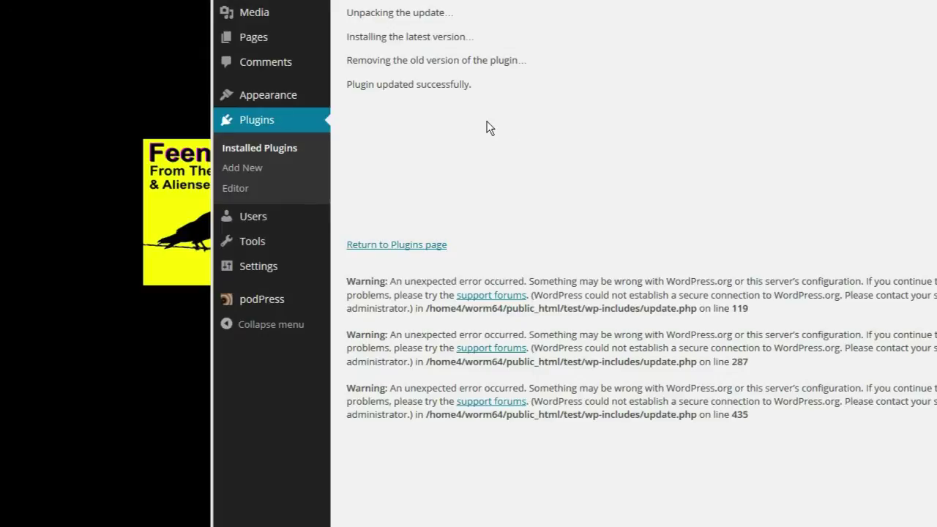
pyautogui.click(421, 246)
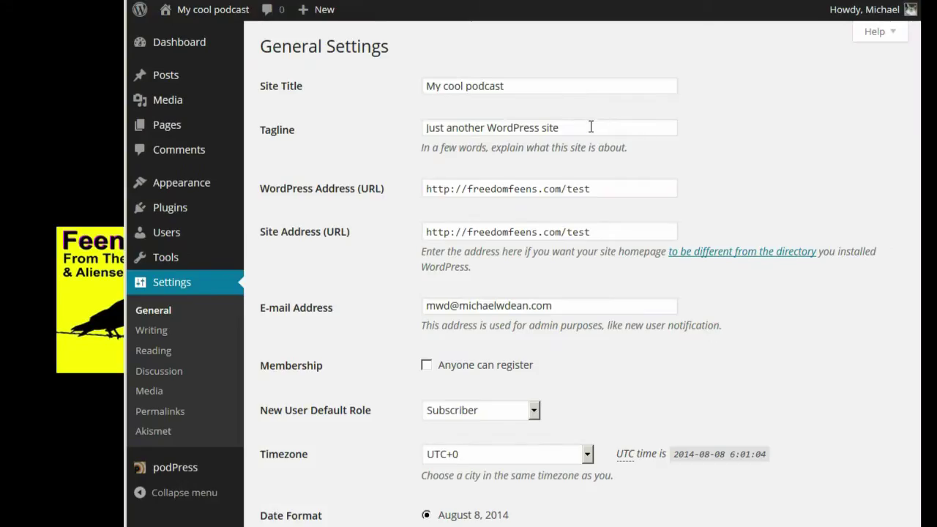
pyautogui.moveTo(590, 127); pyautogui.dragTo(360, 126)
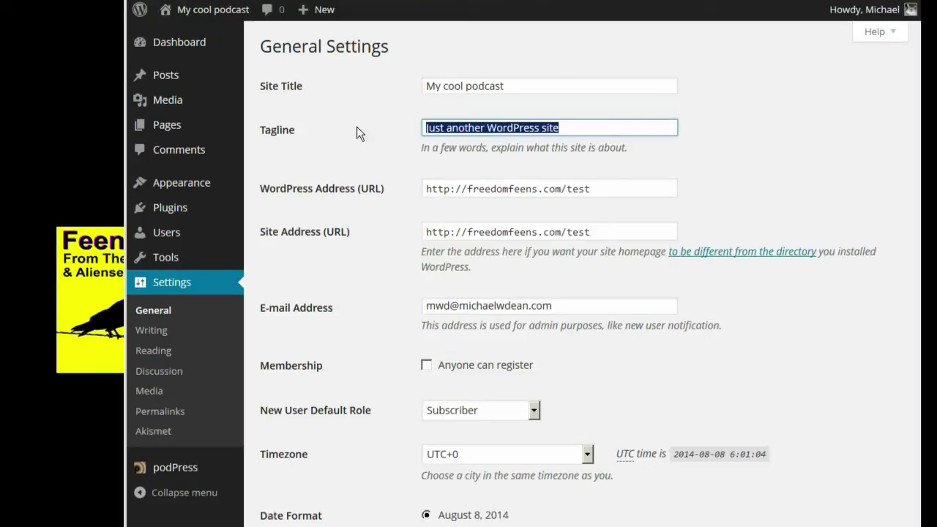
# - Enter the tagline 'better than what most people listen to' and choose the Denver timezone
pyautogui.write('be')
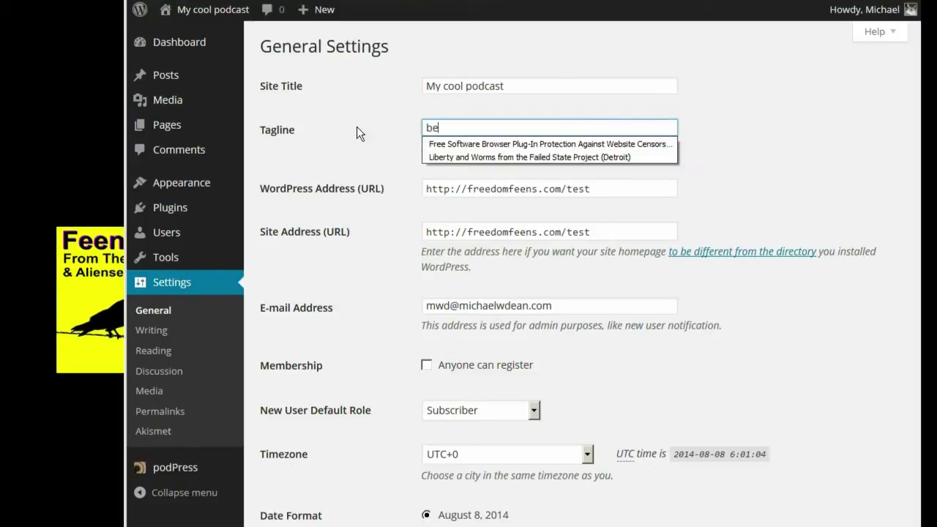
pyautogui.write('tter than what')
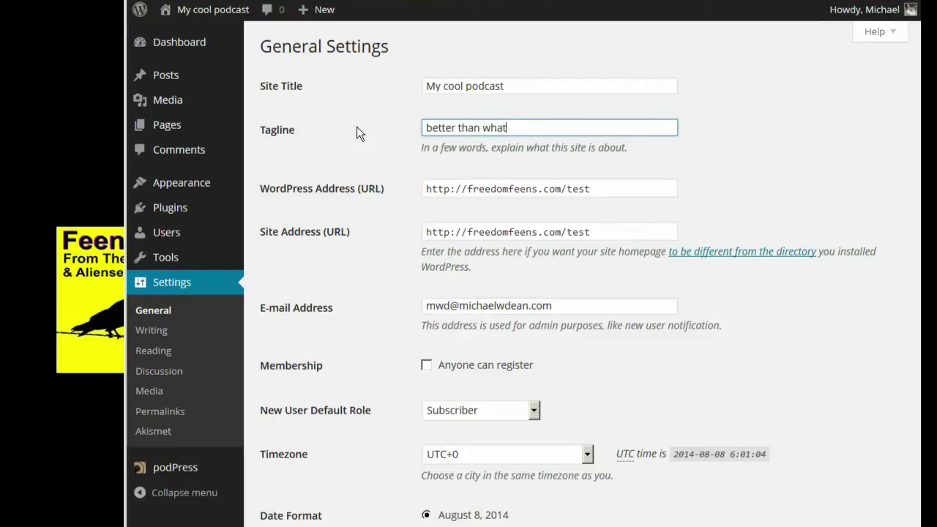
pyautogui.write(' most people l')
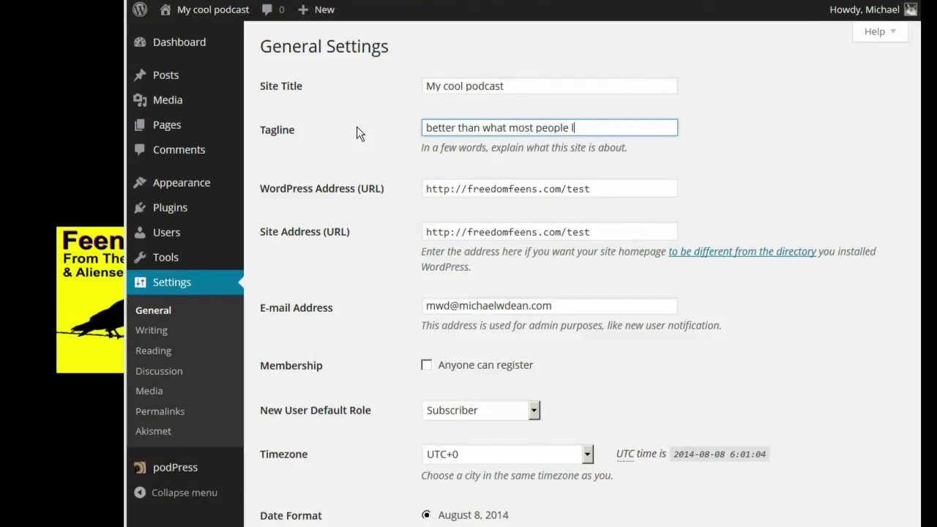
pyautogui.write('isten to')
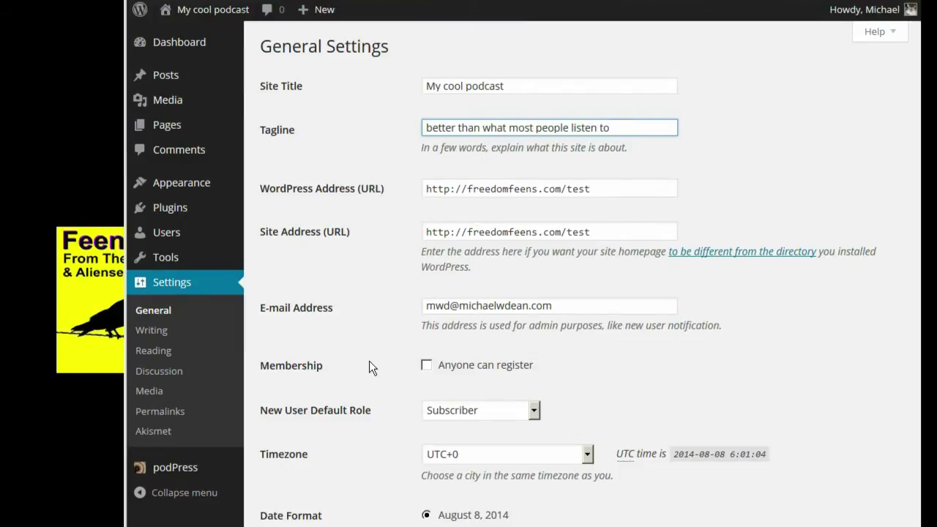
pyautogui.scroll(-3, 370, 362)
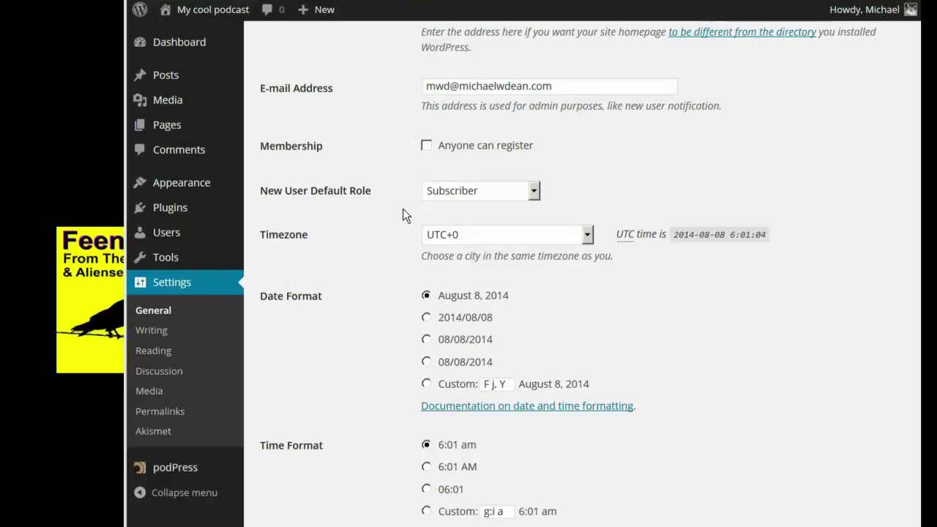
pyautogui.click(587, 235)
pyautogui.click(563, 237)
pyautogui.write('den')
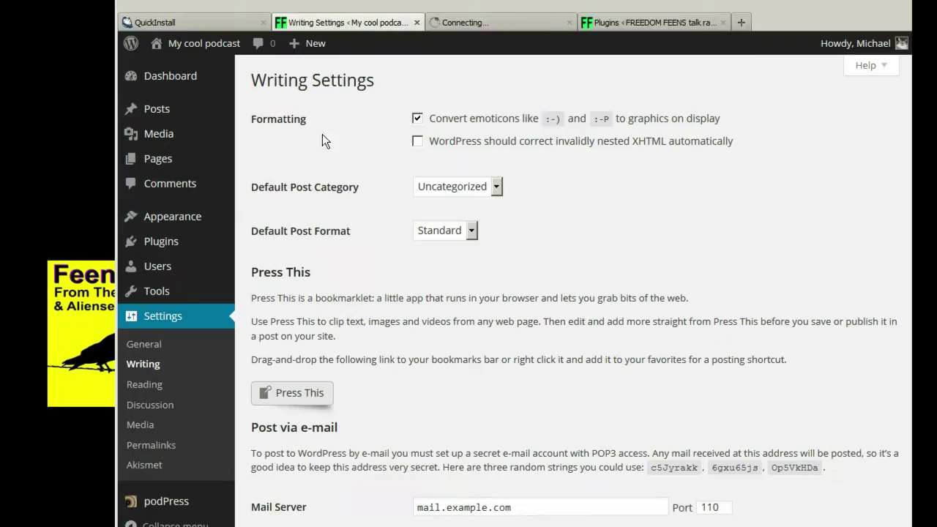
# - Add a post category named 'radio' with slug 'radio', then return to Writing Settings
pyautogui.click(509, 19)
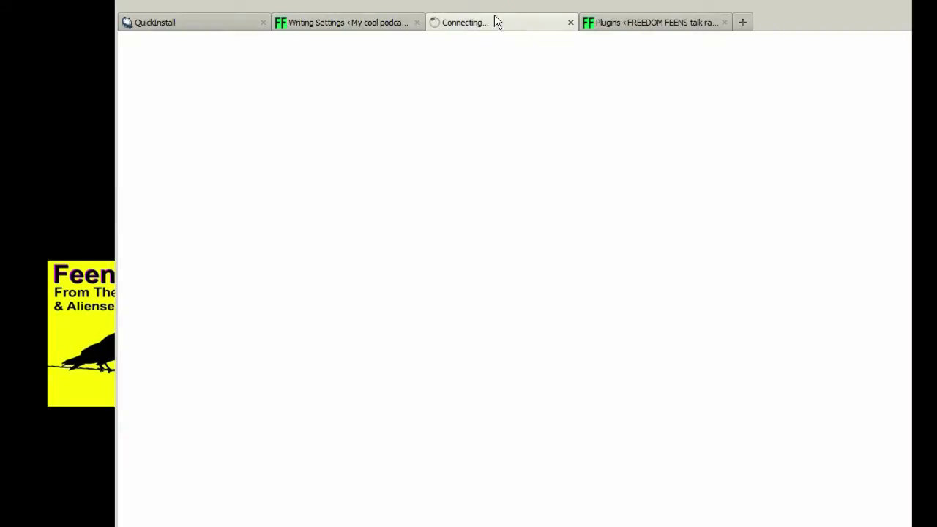
pyautogui.write('radio')
pyautogui.press('Tab')
pyautogui.write('radio')
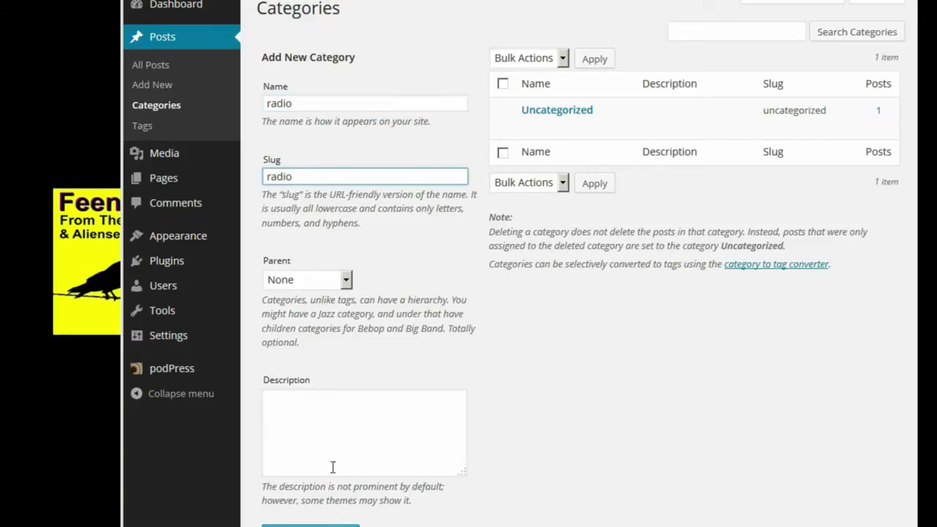
pyautogui.click(320, 508)
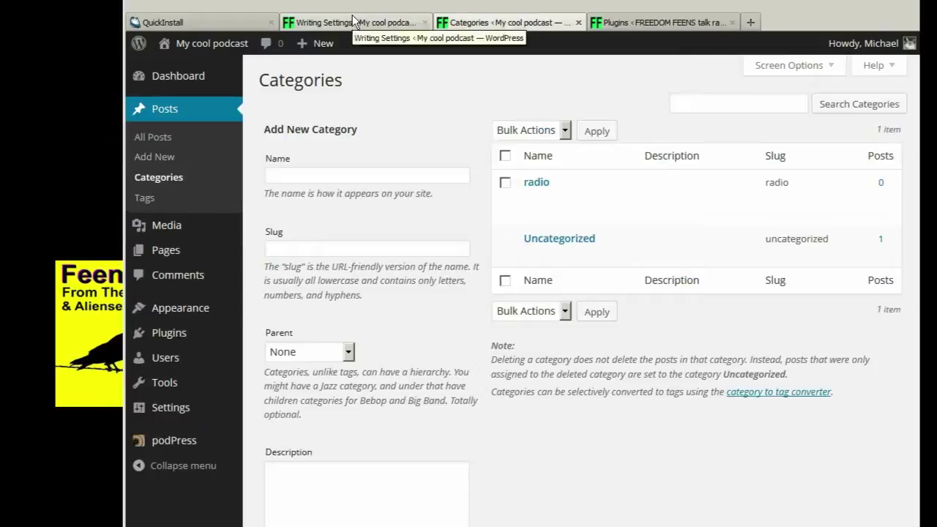
pyautogui.click(352, 16)
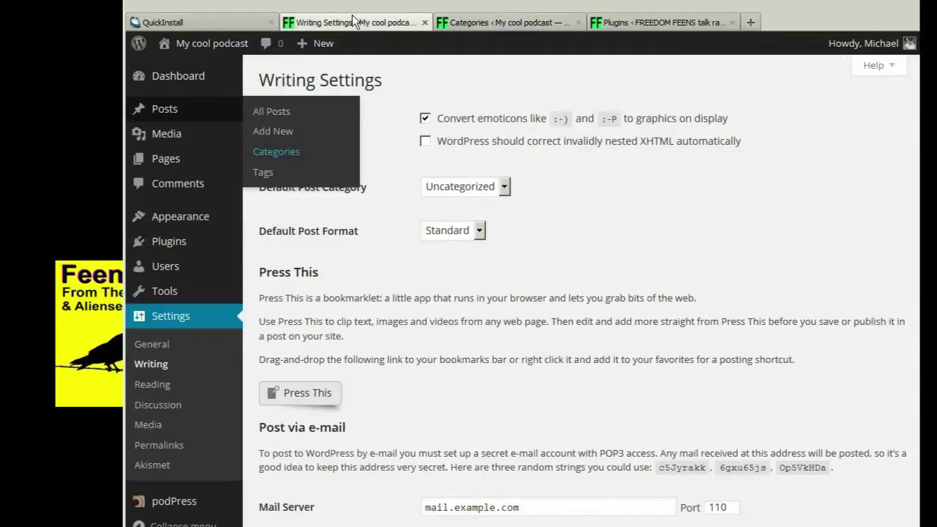
# - Reload Writing Settings and make 'radio' the default post category
pyautogui.press('F5')
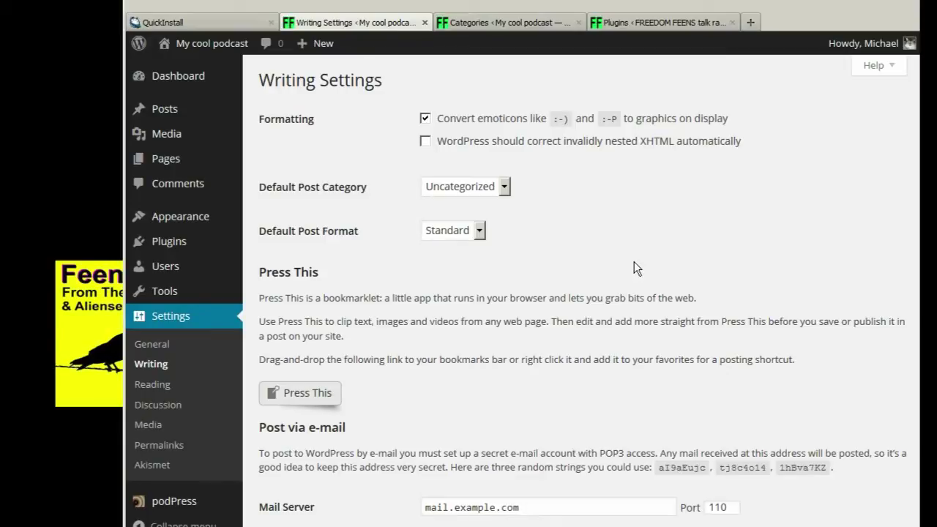
pyautogui.click(505, 187)
pyautogui.click(500, 199)
pyautogui.click(578, 276)
# - Replace the pingomatic Update Services URL with a longer ping list and save the settings
pyautogui.scroll(-3, 416, 344)
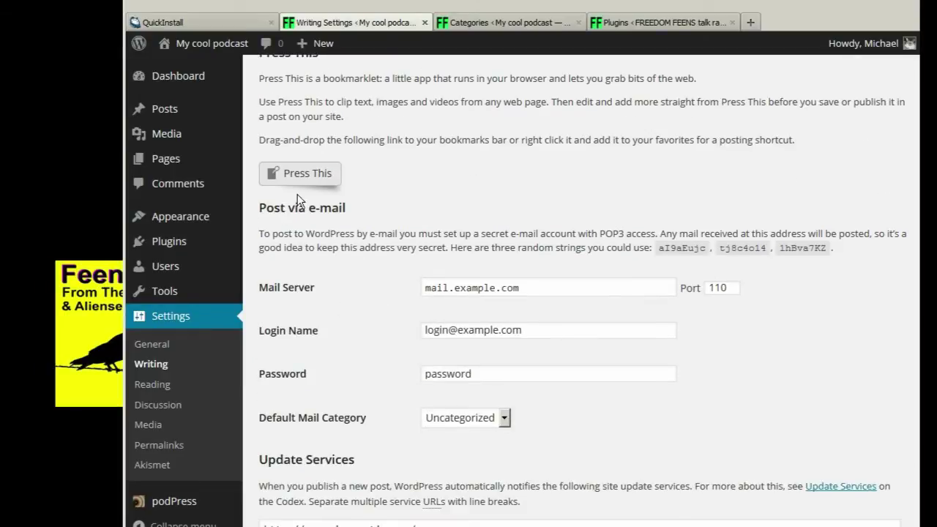
pyautogui.scroll(-2, 425, 422)
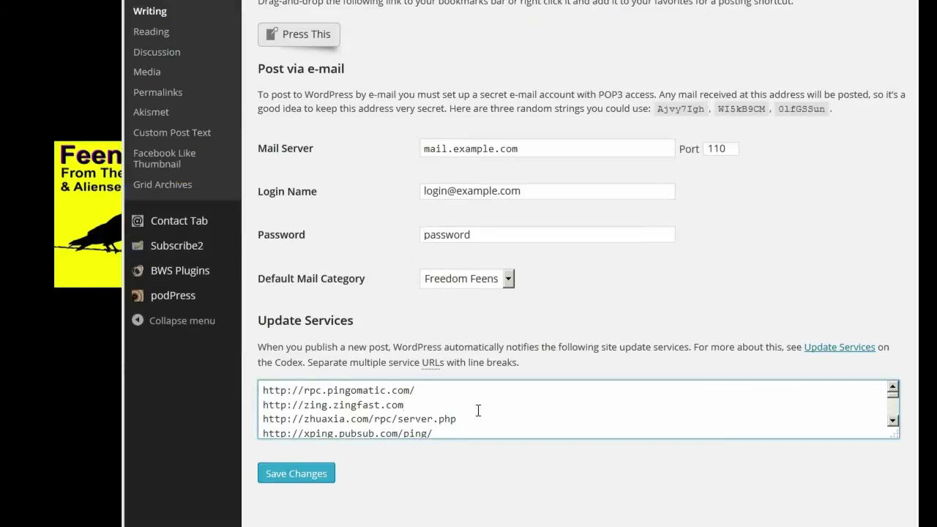
pyautogui.hotkey('ctrl', 'a')
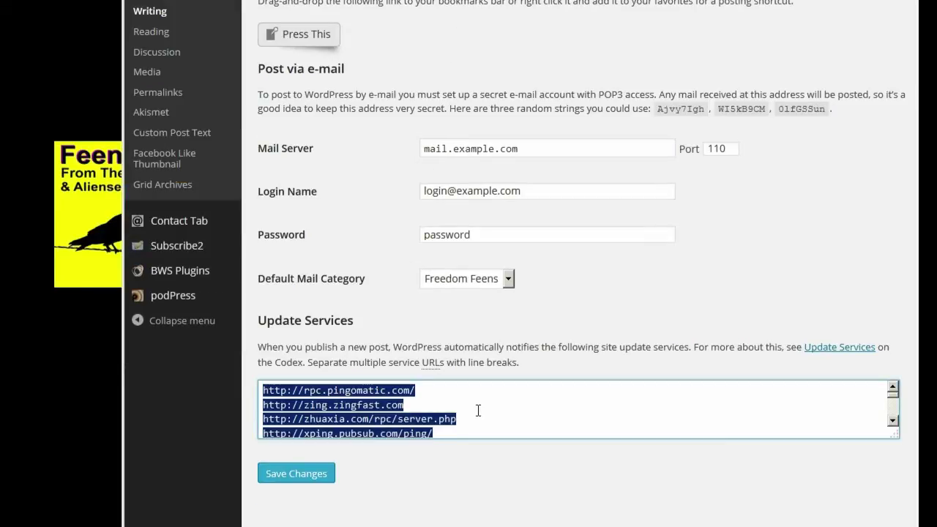
pyautogui.click(478, 410)
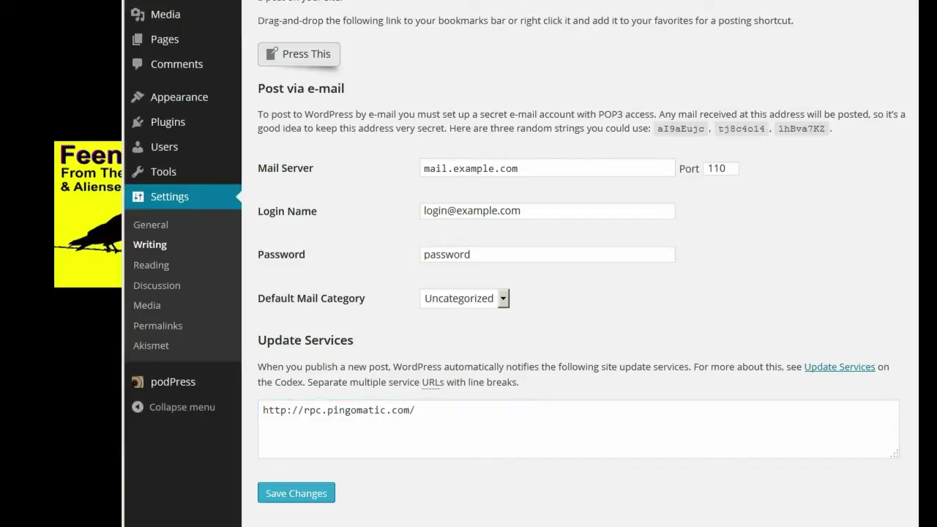
pyautogui.moveTo(436, 411); pyautogui.dragTo(262, 410)
pyautogui.hotkey('ctrl', 'v')
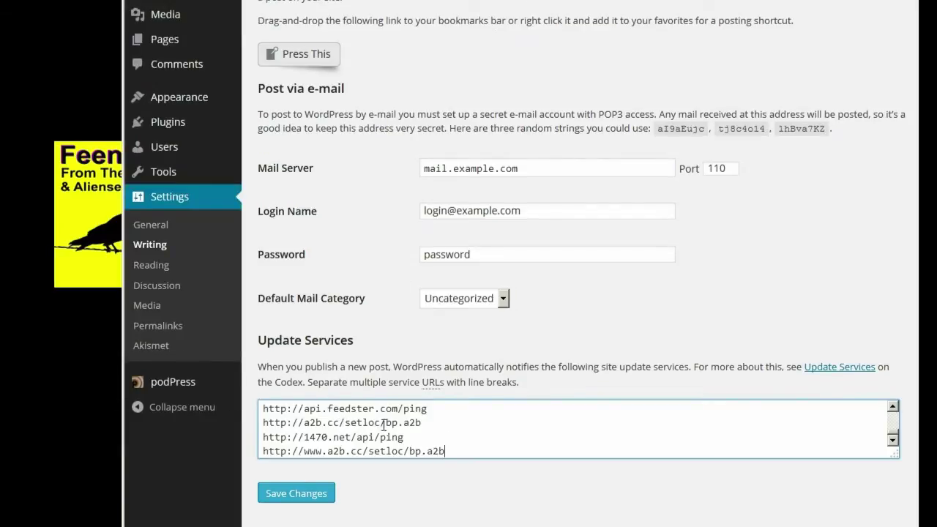
pyautogui.scroll(-1, 552, 450)
pyautogui.scroll(3, 552, 476)
pyautogui.scroll(-3, 557, 472)
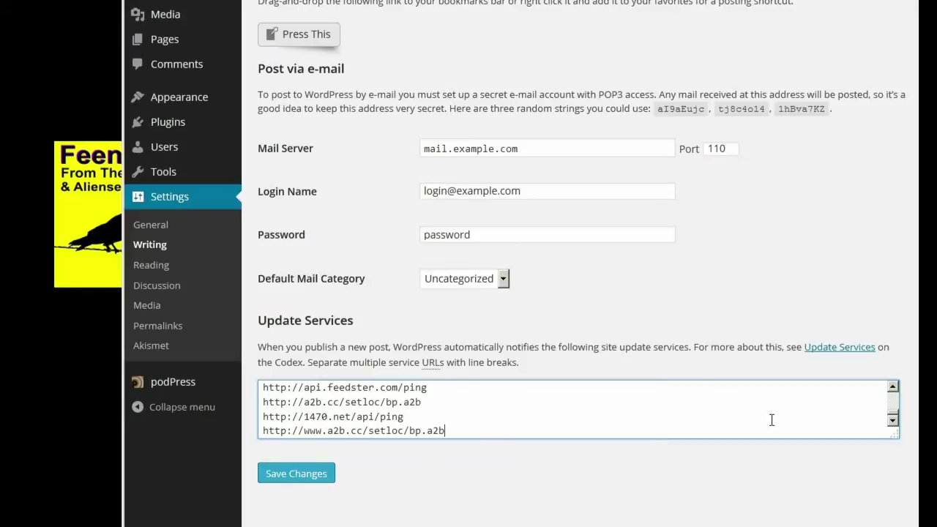
pyautogui.moveTo(891, 418)
pyautogui.mouseDown()
pyautogui.moveTo(893, 399)
pyautogui.moveTo(897, 426)
pyautogui.mouseUp()
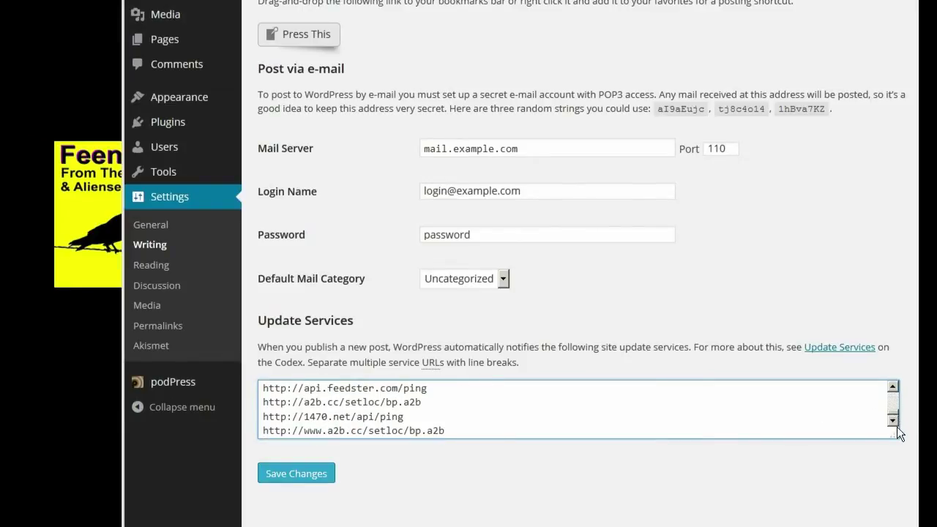
pyautogui.click(313, 474)
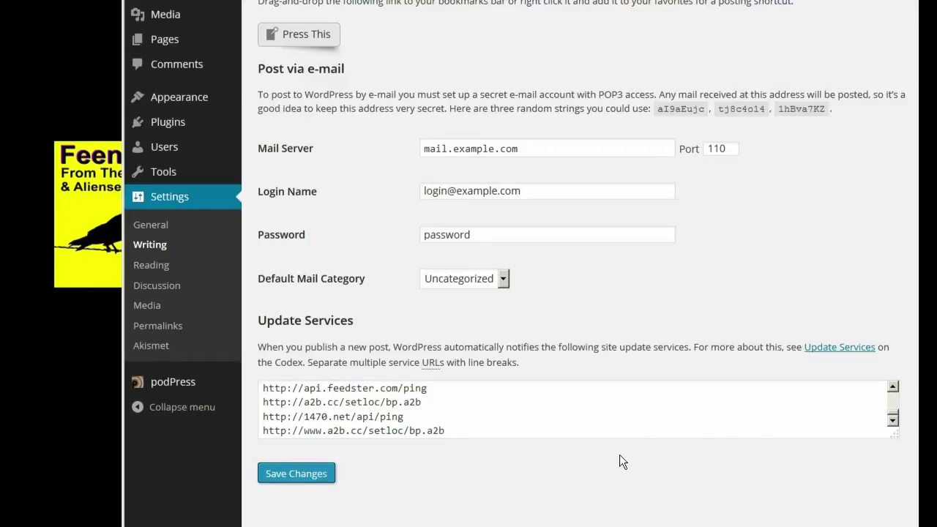
# - Save Reading Settings unchanged (10 posts per page, full-text feeds), then go to Discussion Settings
pyautogui.click(185, 268)
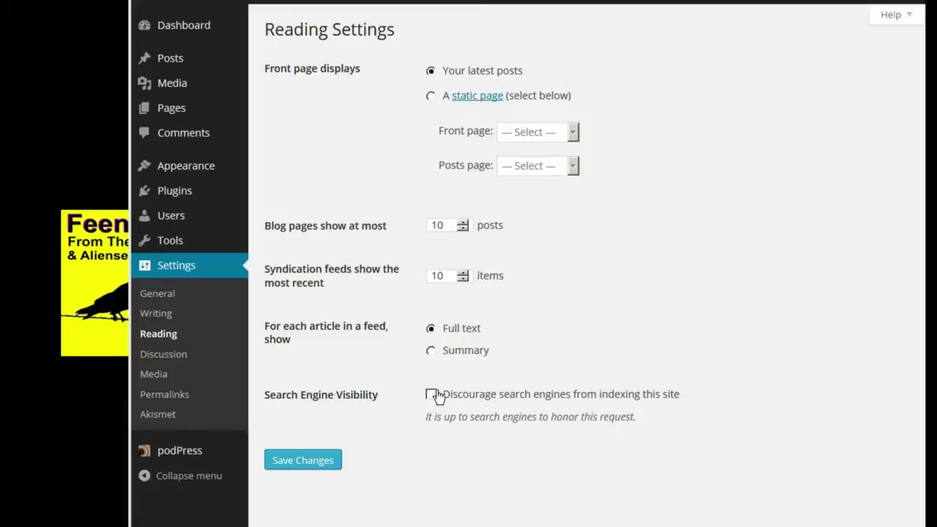
pyautogui.click(317, 458)
pyautogui.click(188, 357)
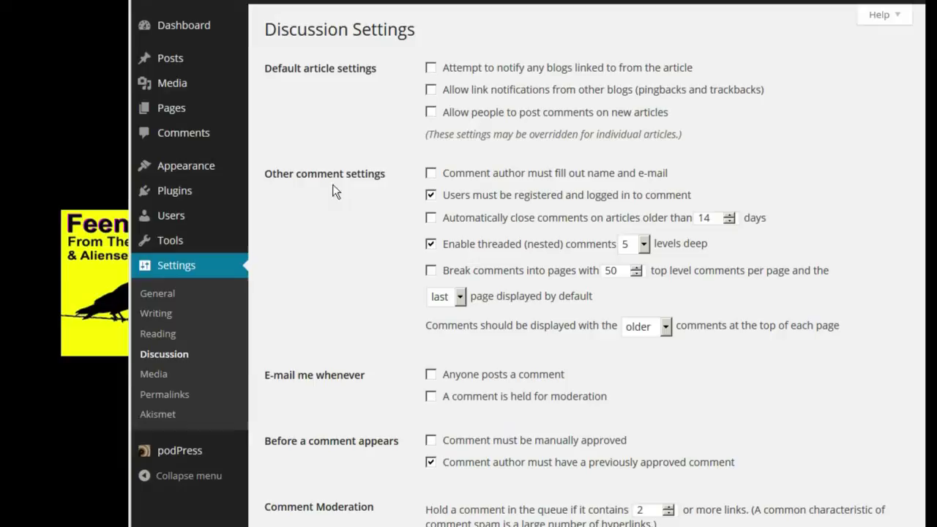
# - Enable link notifications and comments on new articles, and stop requiring registration to comment
pyautogui.click(431, 69)
pyautogui.click(432, 90)
pyautogui.click(431, 112)
pyautogui.click(430, 199)
# - Show newer comments first and send e-mail on new comments and comments held for moderation
pyautogui.click(668, 328)
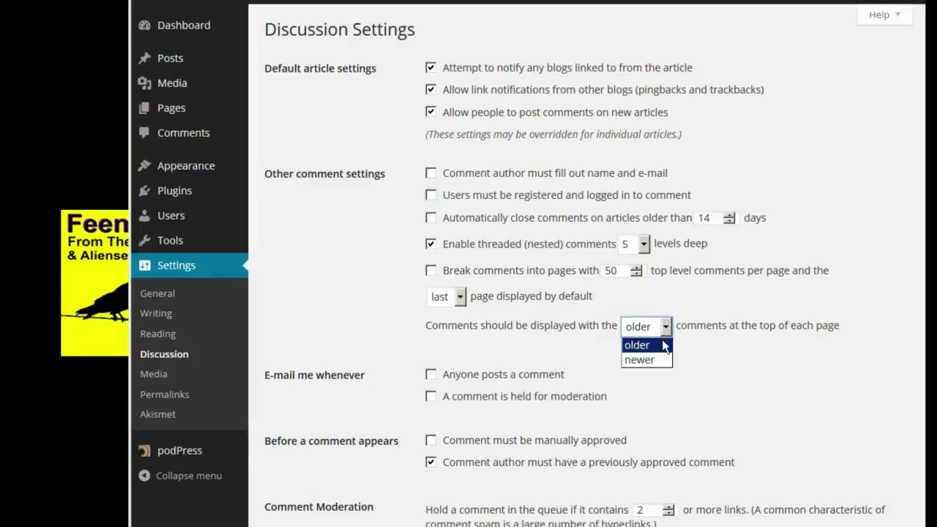
pyautogui.click(663, 360)
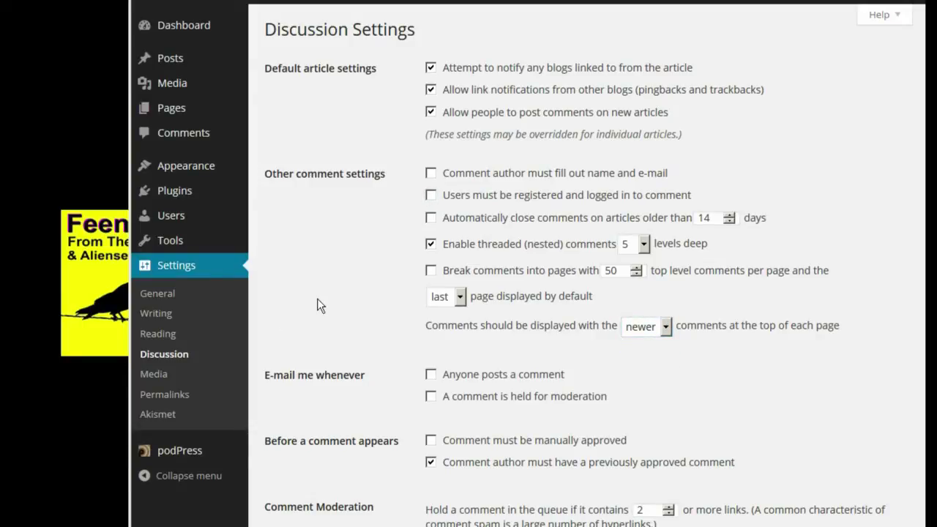
pyautogui.click(431, 375)
pyautogui.click(431, 397)
# - Set the maximum avatar rating to R and save the discussion settings
pyautogui.scroll(-3, 351, 333)
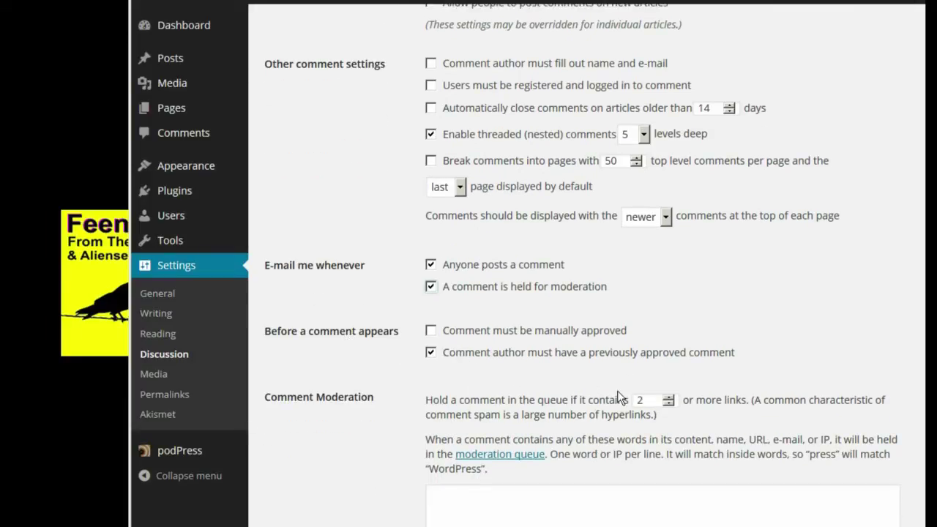
pyautogui.scroll(-3, 293, 366)
pyautogui.scroll(-5, 293, 362)
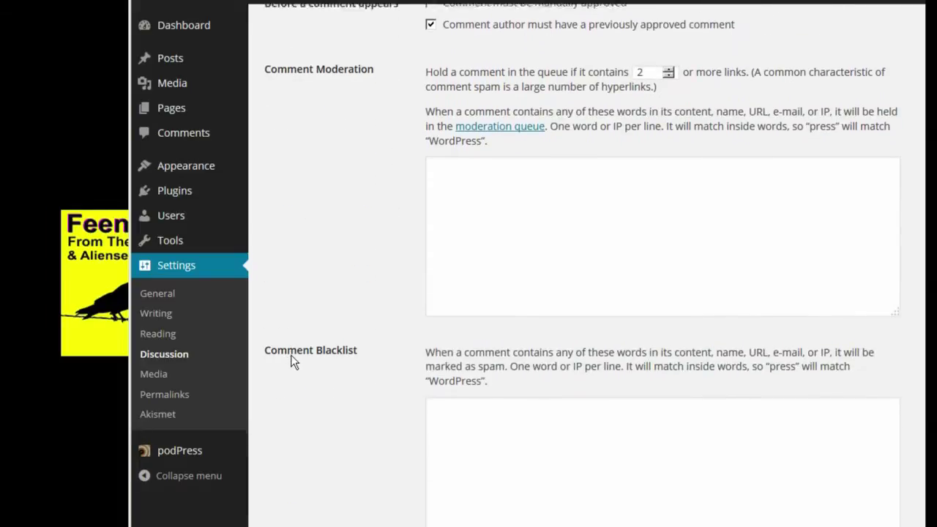
pyautogui.scroll(-5, 293, 359)
pyautogui.scroll(-5, 293, 353)
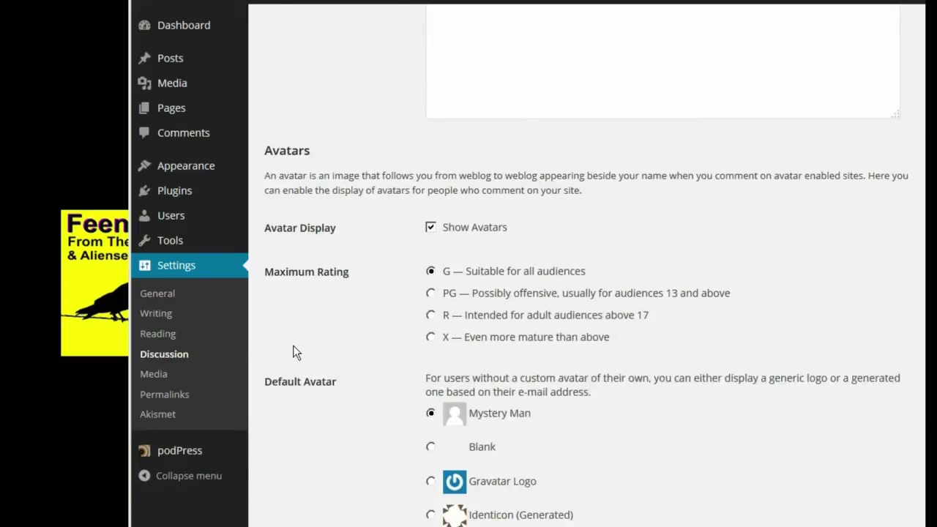
pyautogui.click(431, 313)
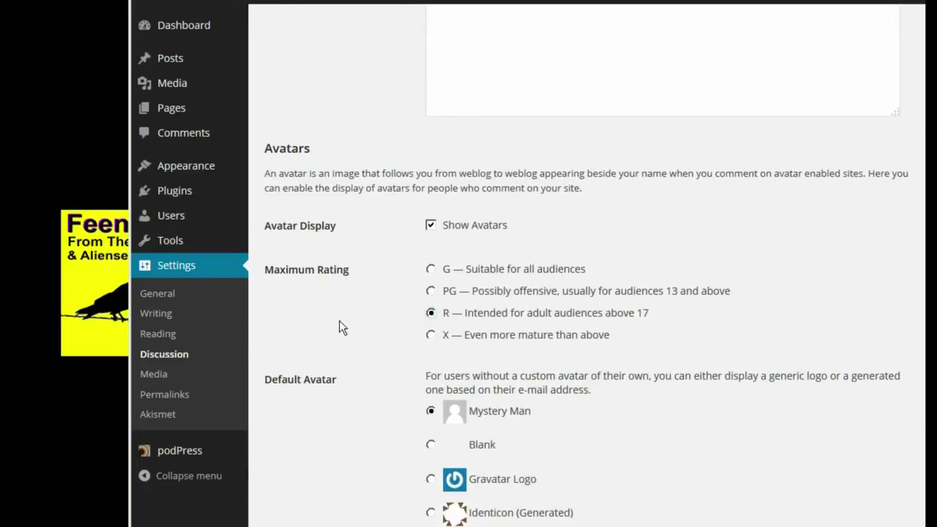
pyautogui.scroll(-3, 325, 327)
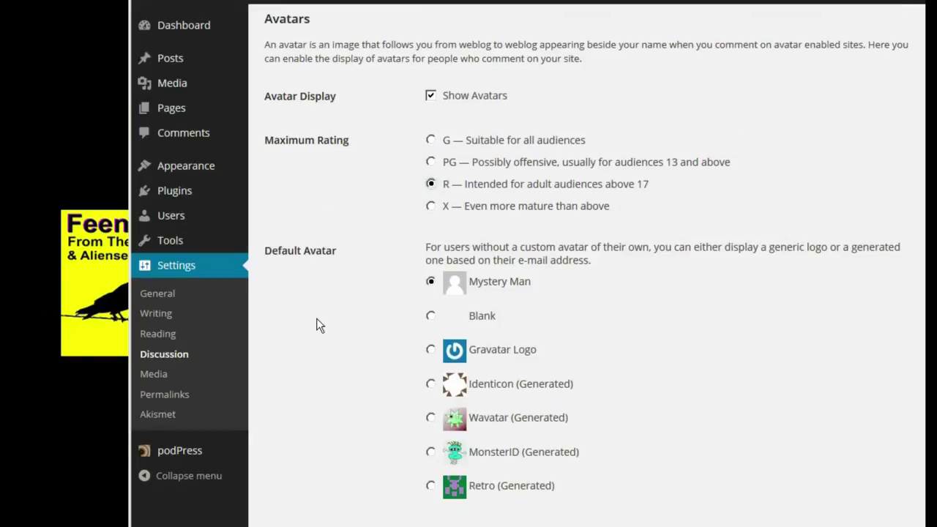
pyautogui.scroll(-1, 318, 293)
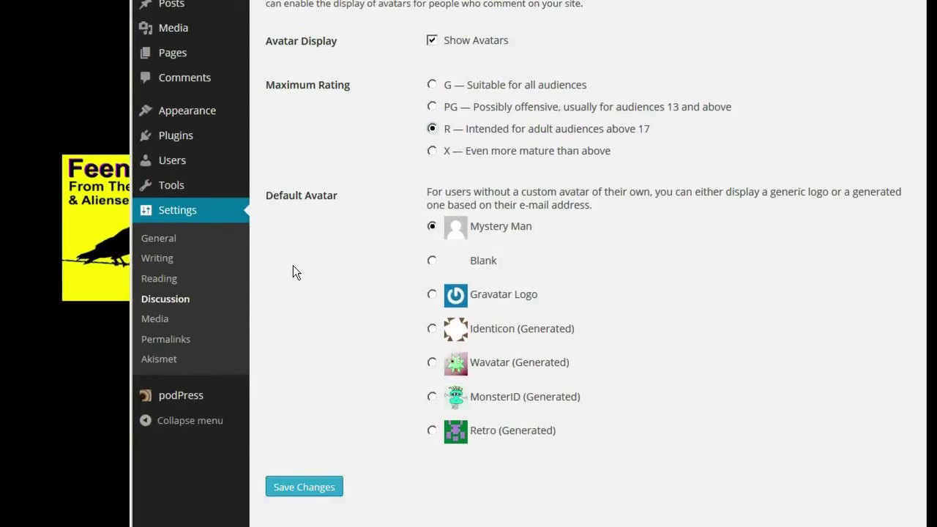
pyautogui.click(332, 492)
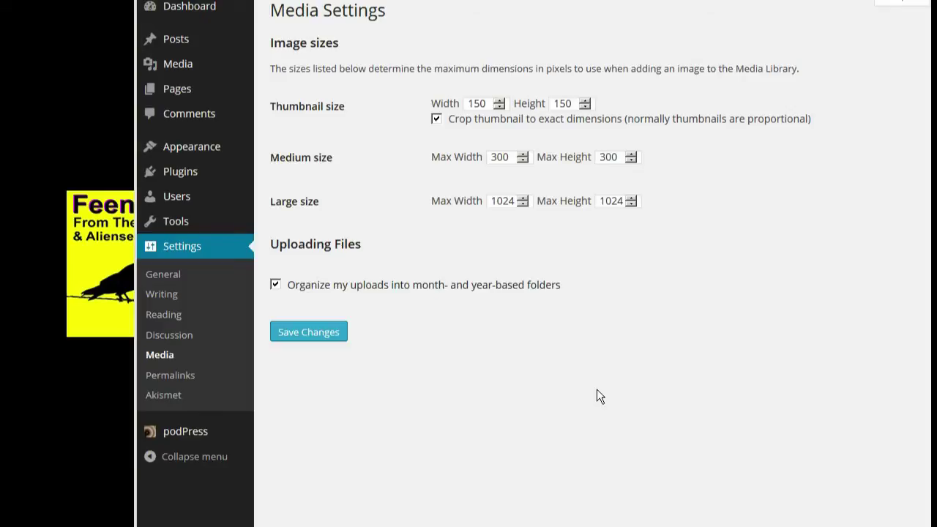
# - Save Media settings, then switch permalinks to Default, save, and view the front page
pyautogui.click(296, 339)
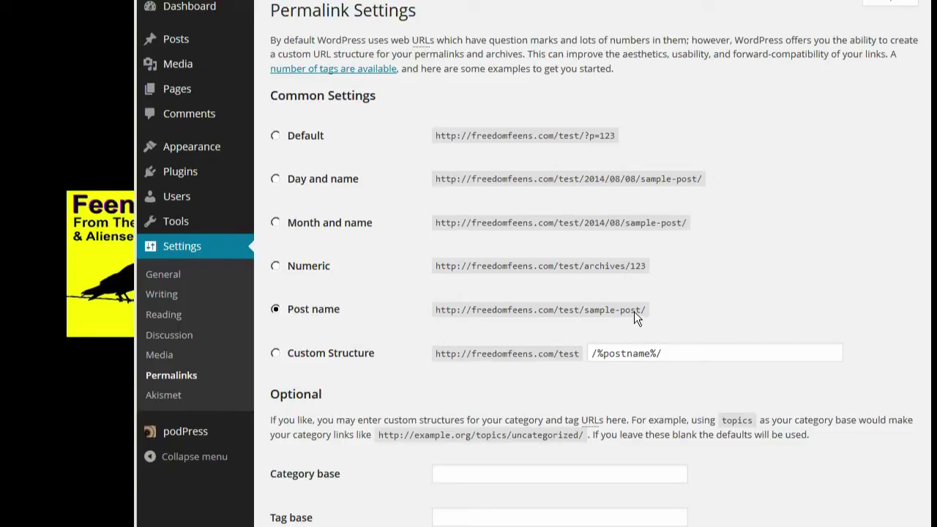
pyautogui.click(275, 138)
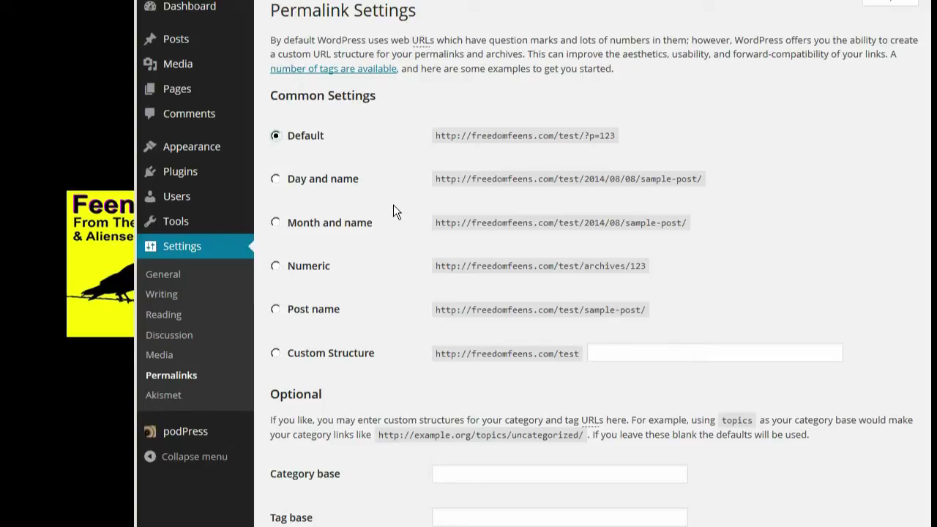
pyautogui.scroll(-1, 388, 293)
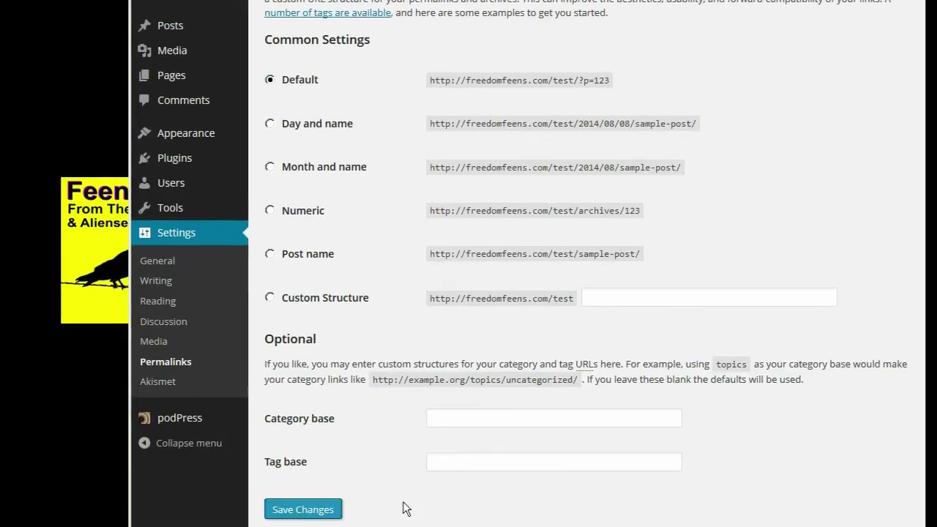
pyautogui.click(333, 509)
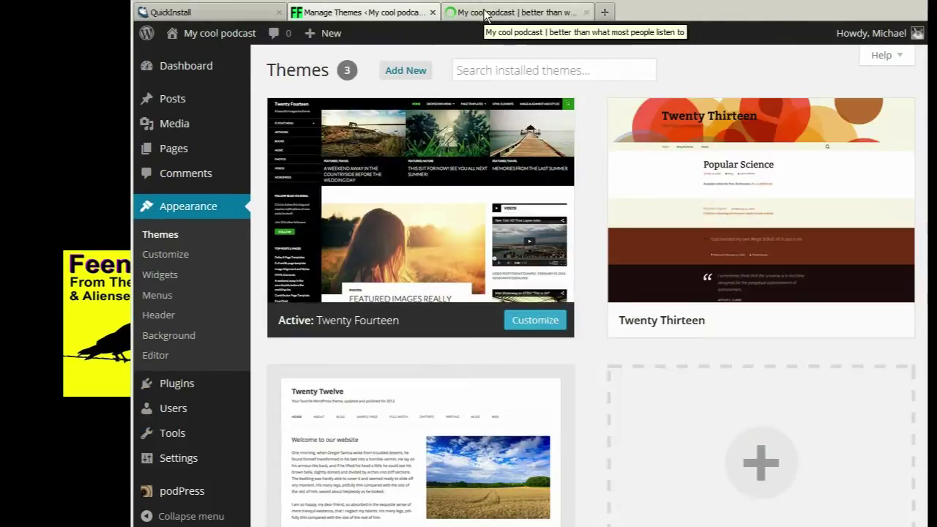
pyautogui.click(487, 13)
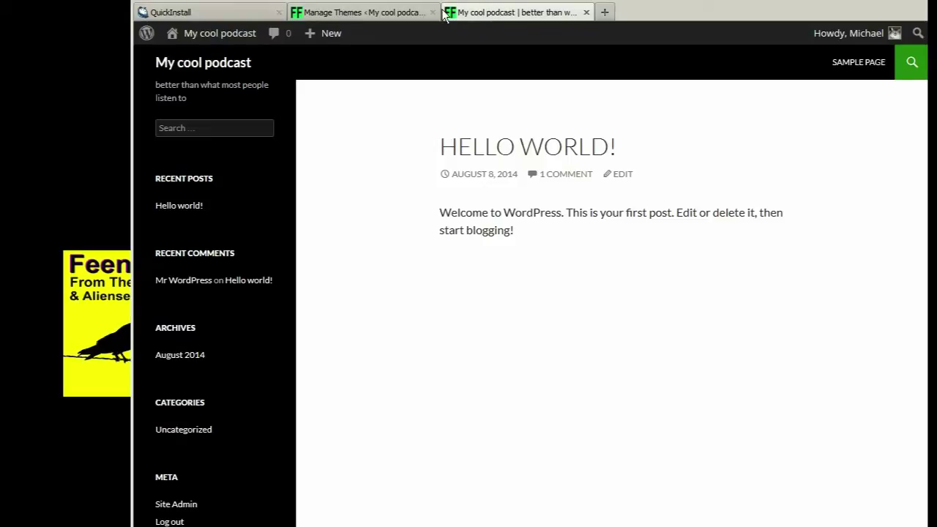
# - Search 'twenty-ten', install and activate Twenty Ten, then reload the live site to view it
pyautogui.click(369, 13)
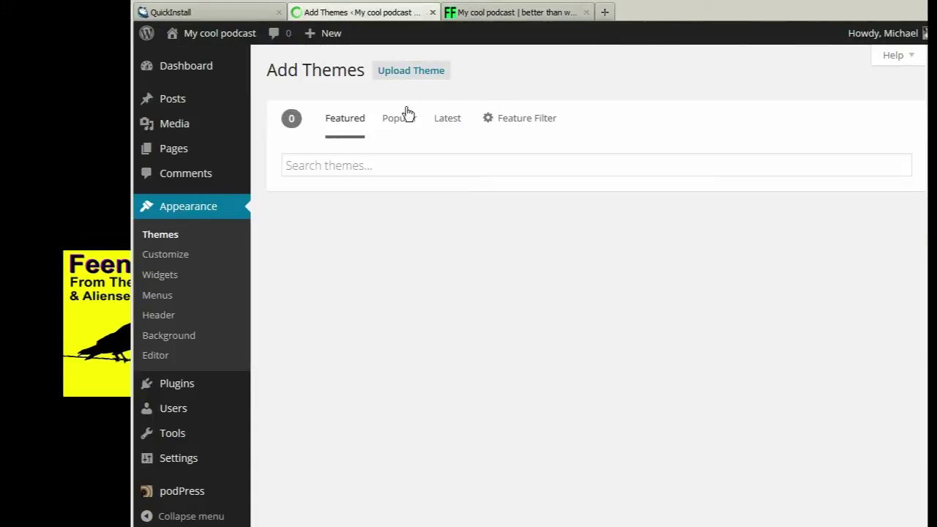
pyautogui.click(382, 164)
pyautogui.write('twenty-ten')
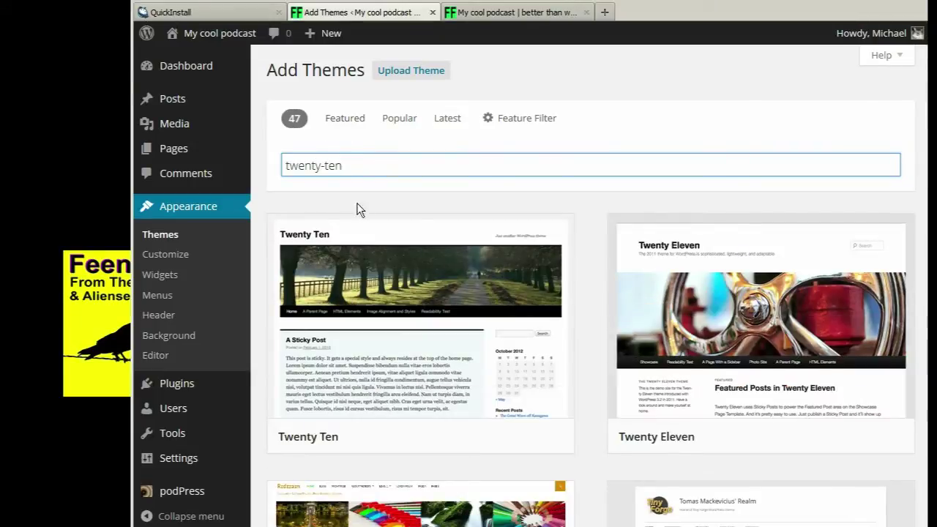
pyautogui.moveTo(394, 316)
pyautogui.click(399, 316)
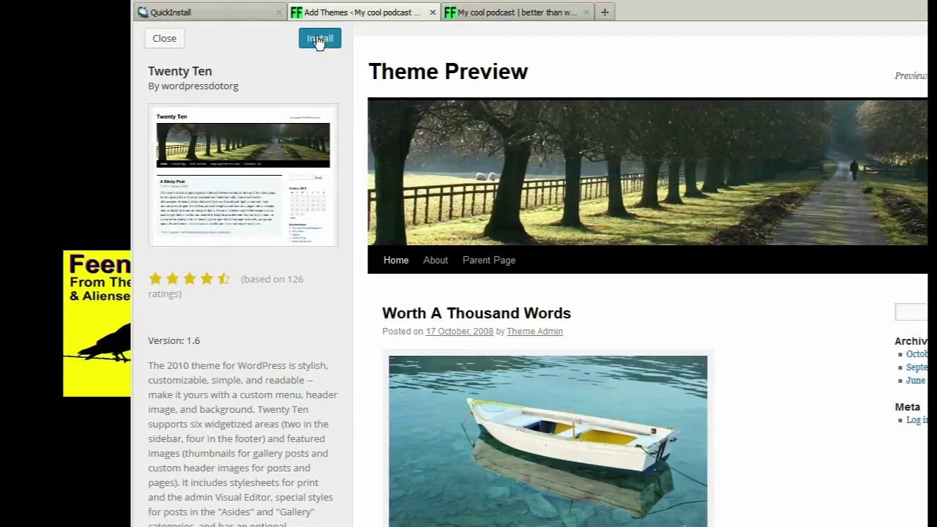
pyautogui.click(318, 38)
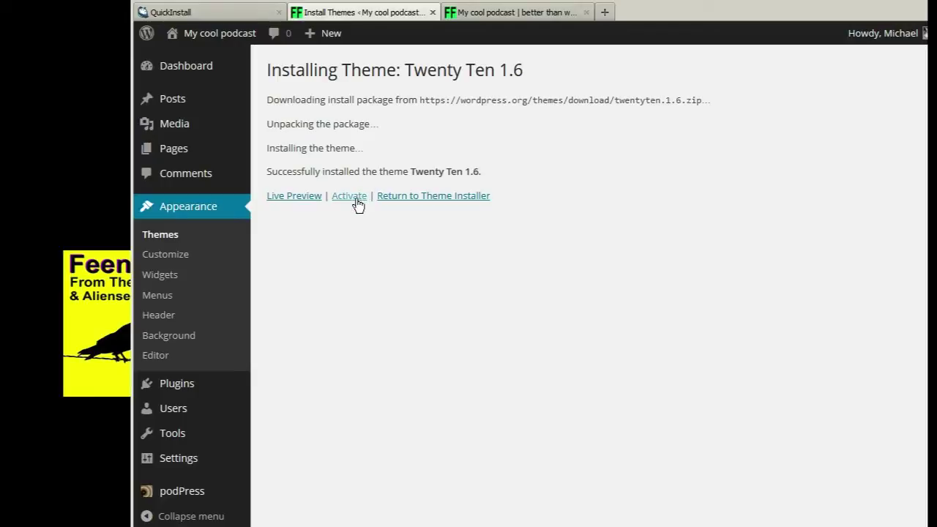
pyautogui.click(356, 199)
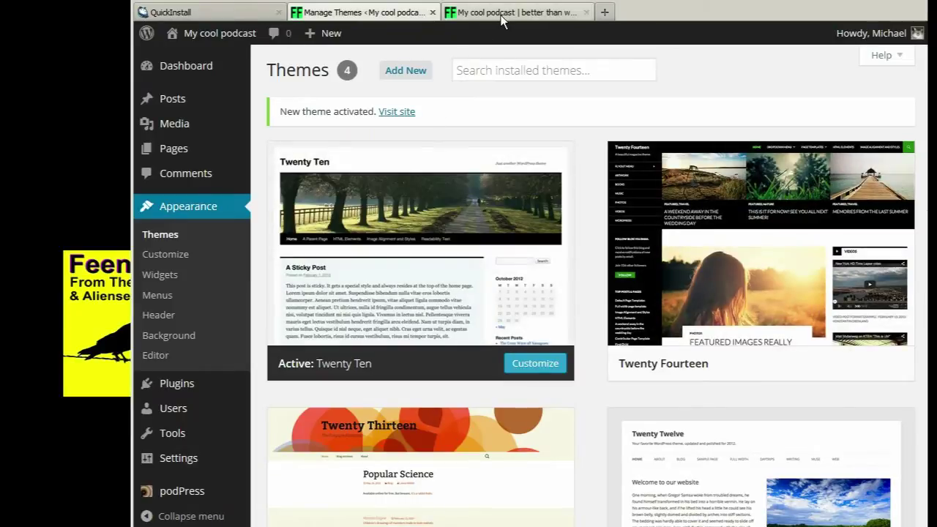
pyautogui.click(502, 17)
pyautogui.press('F5')
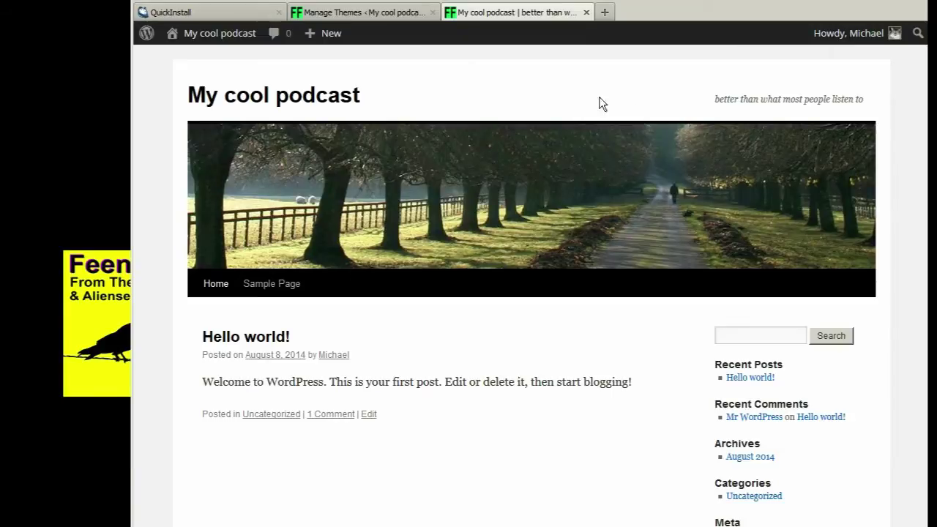
# - Search 'pilcrow', install and activate Pilcrow, and reload the live site to check the header
pyautogui.click(390, 14)
pyautogui.click(401, 70)
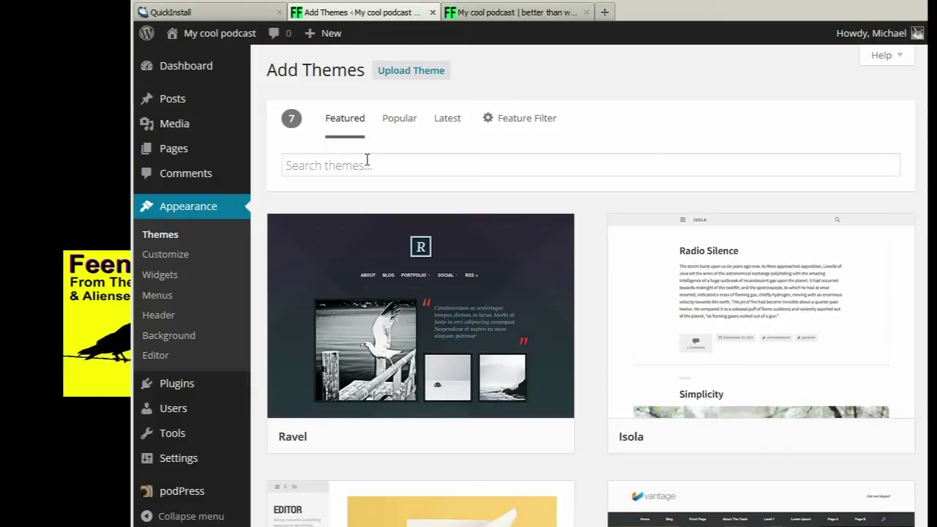
pyautogui.click(367, 166)
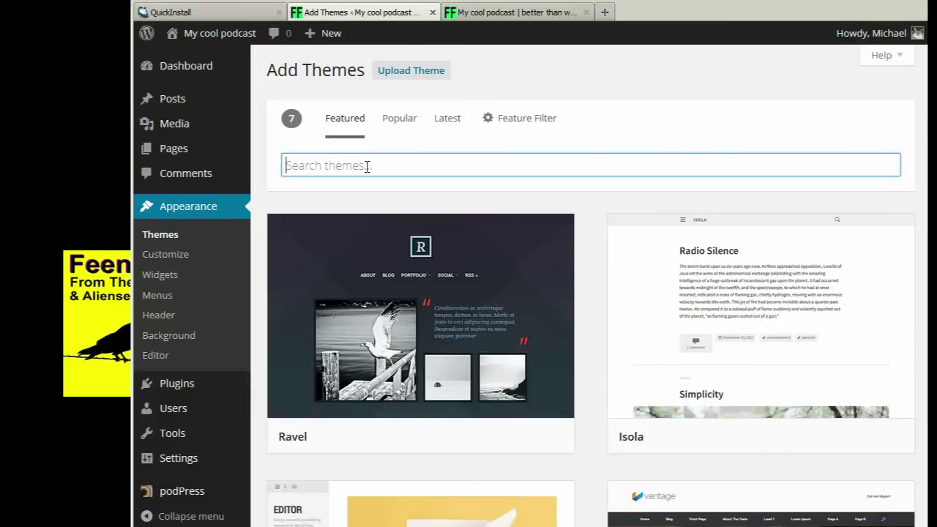
pyautogui.write('pilcrow')
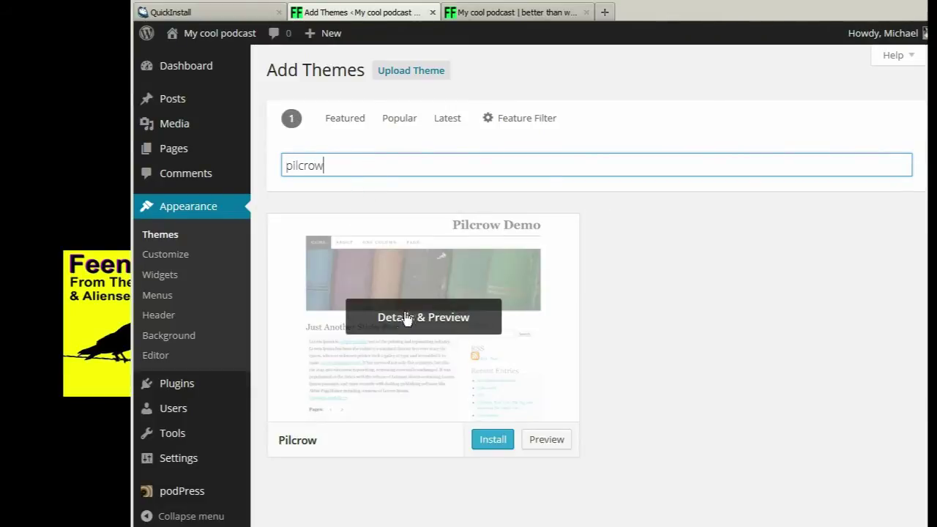
pyautogui.click(502, 442)
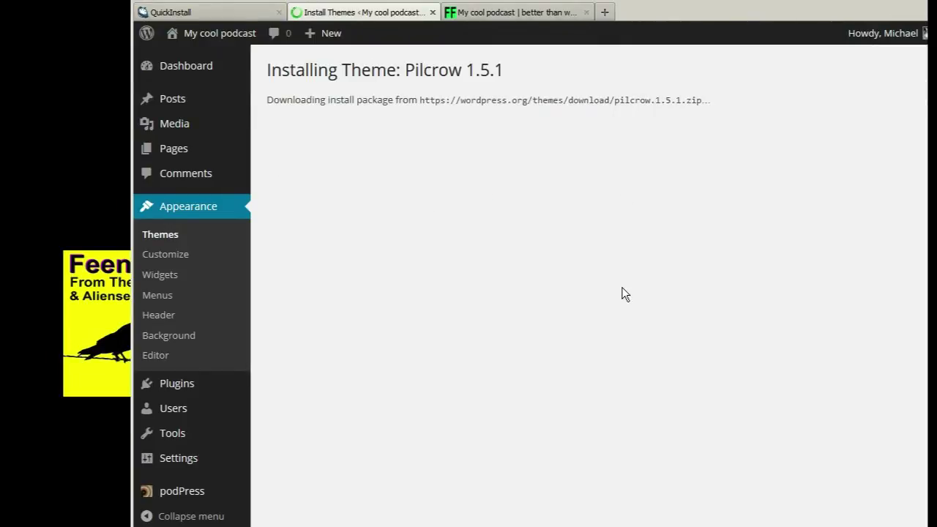
pyautogui.click(348, 197)
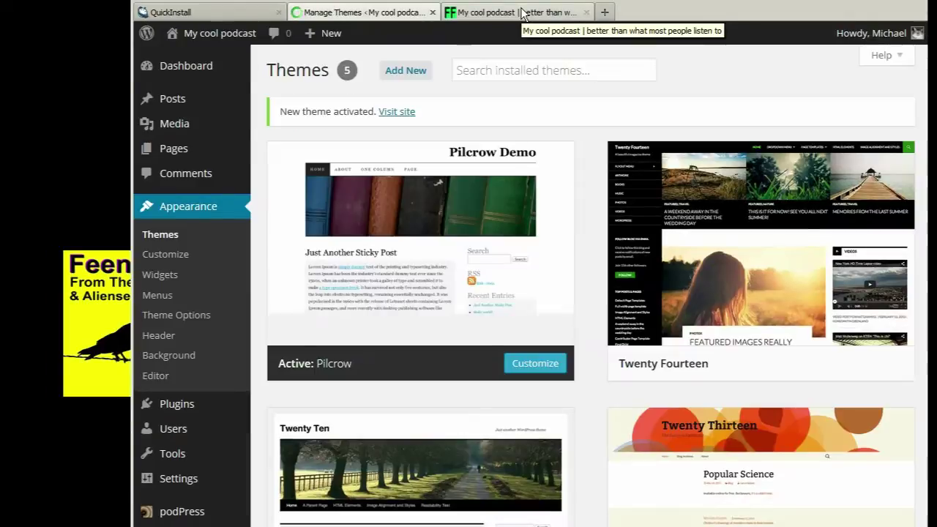
pyautogui.click(521, 13)
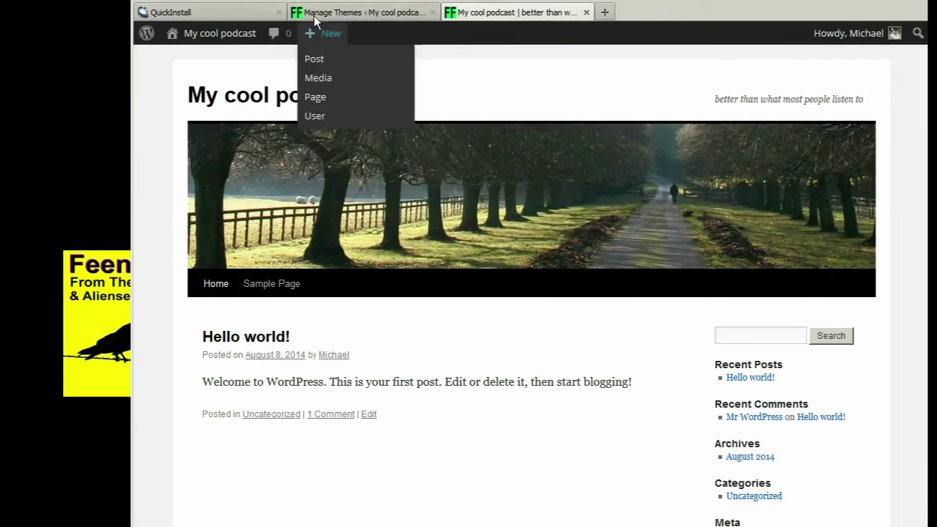
pyautogui.click(223, 33)
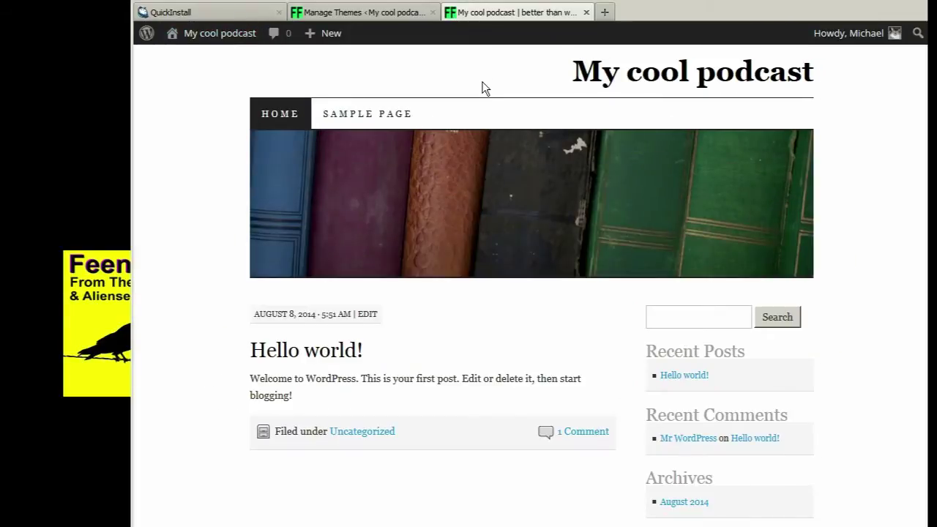
pyautogui.click(353, 13)
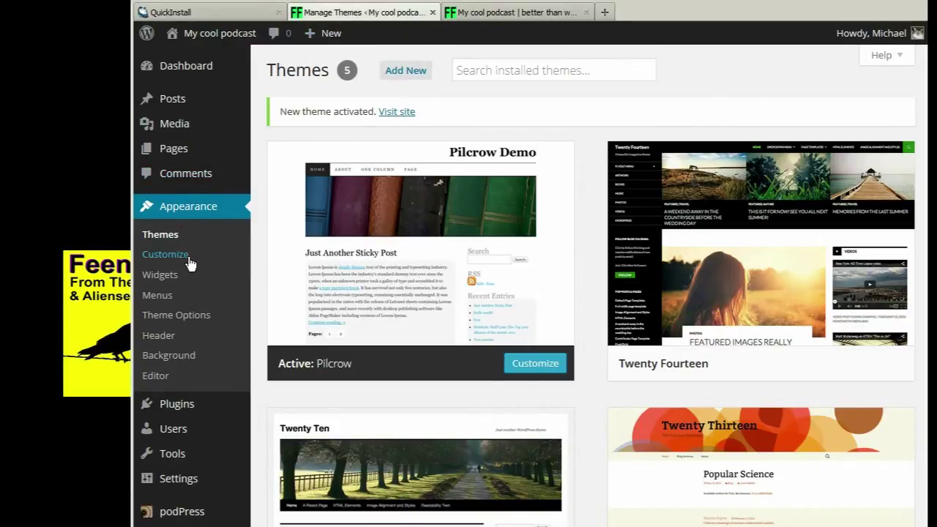
# - Upload the group-photo JPEG as the Pilcrow header image and crop it to 770 × 200
pyautogui.click(167, 255)
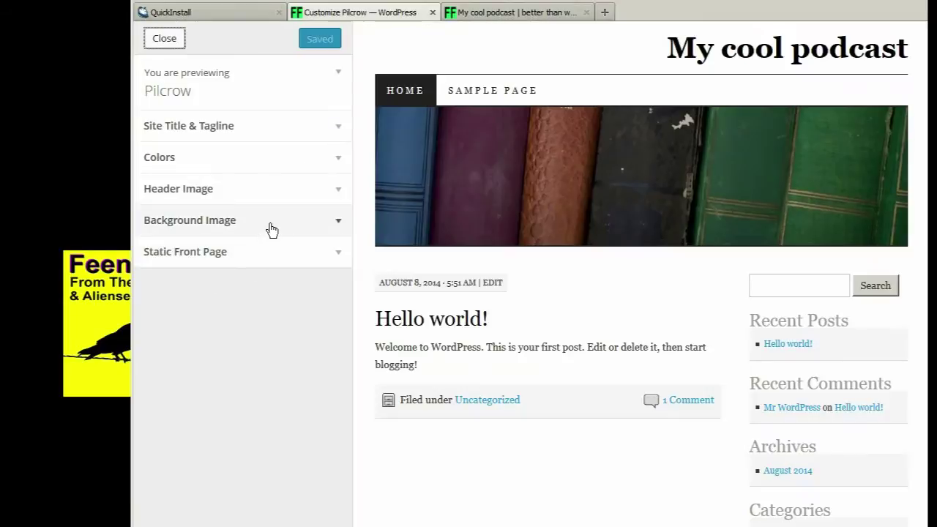
pyautogui.click(343, 192)
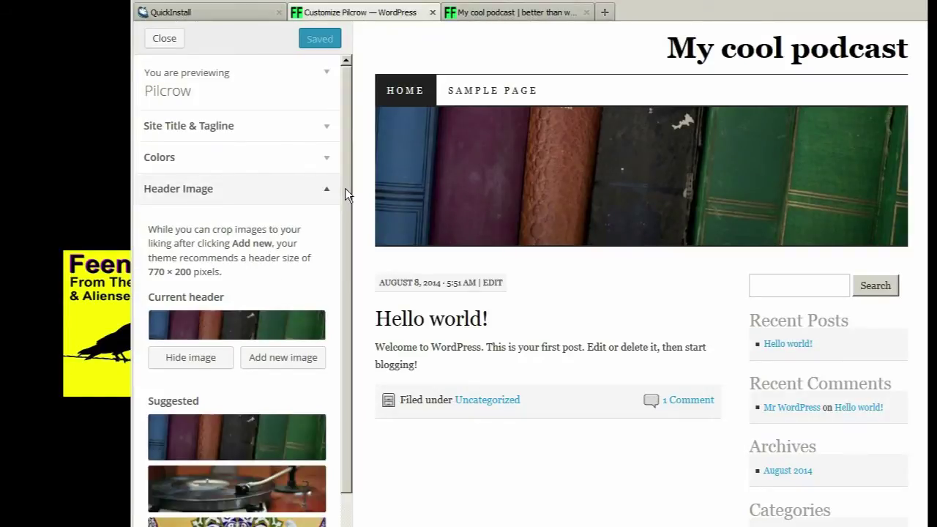
pyautogui.click(268, 357)
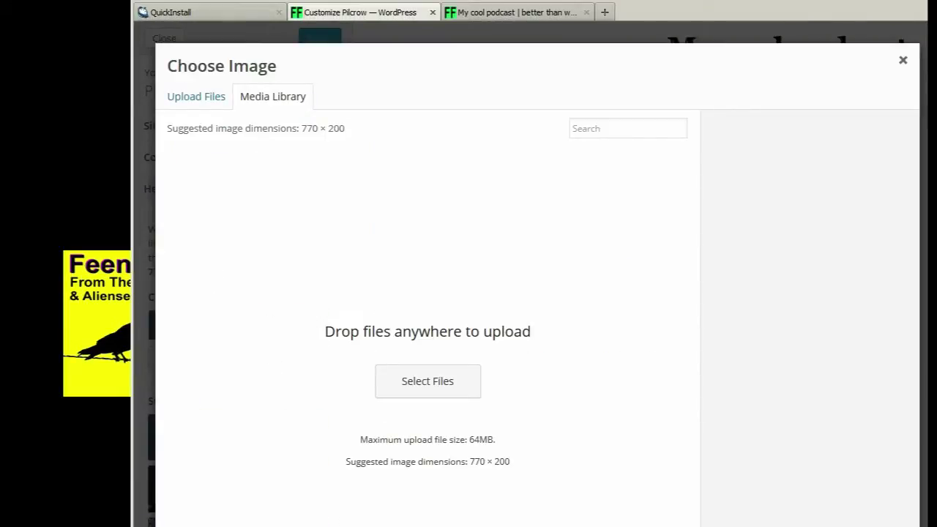
pyautogui.click(442, 385)
pyautogui.moveTo(596, 36); pyautogui.dragTo(604, 148)
pyautogui.doubleClick(409, 97)
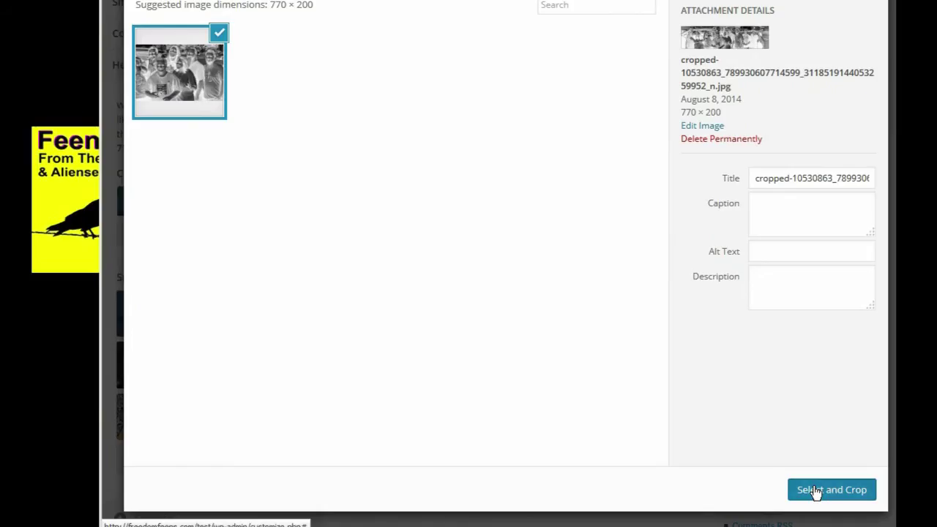
pyautogui.click(815, 491)
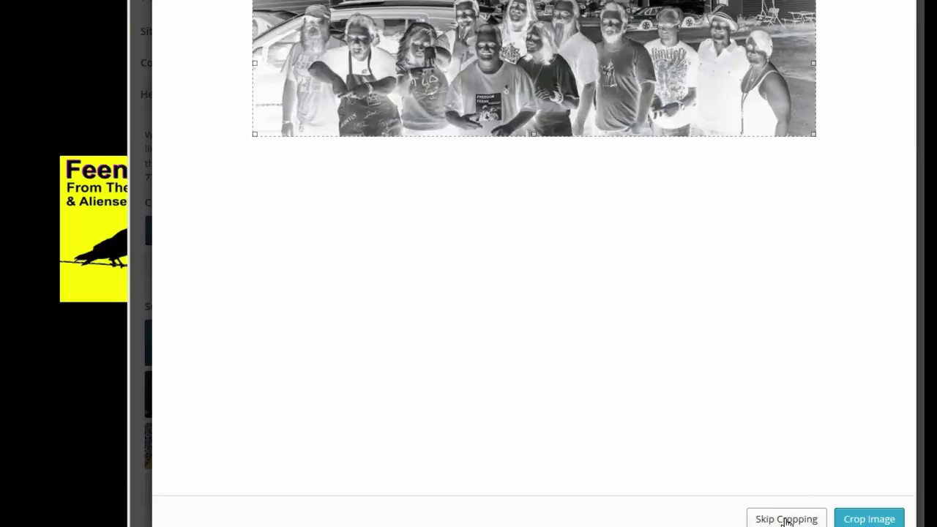
pyautogui.click(863, 519)
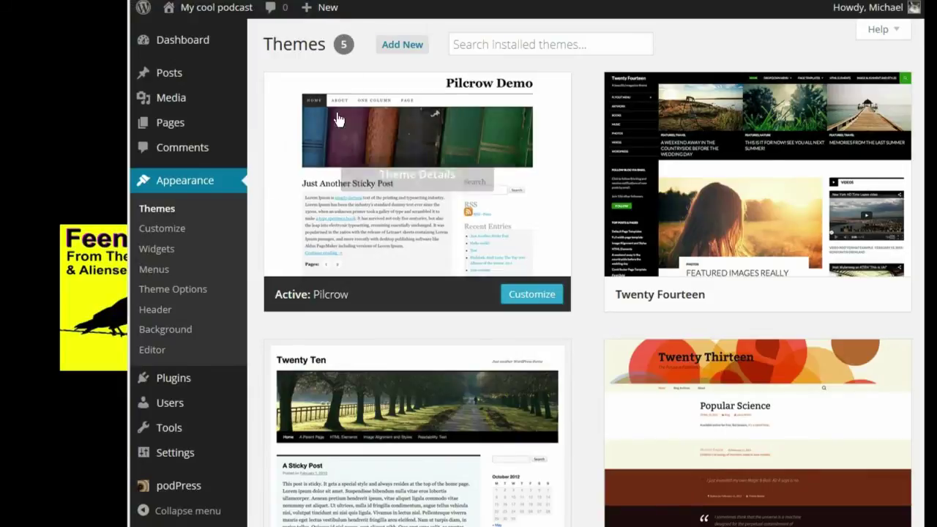
# - Move the 'Hello world!' post and then the 'Sample Page' to the Trash
pyautogui.moveTo(184, 75)
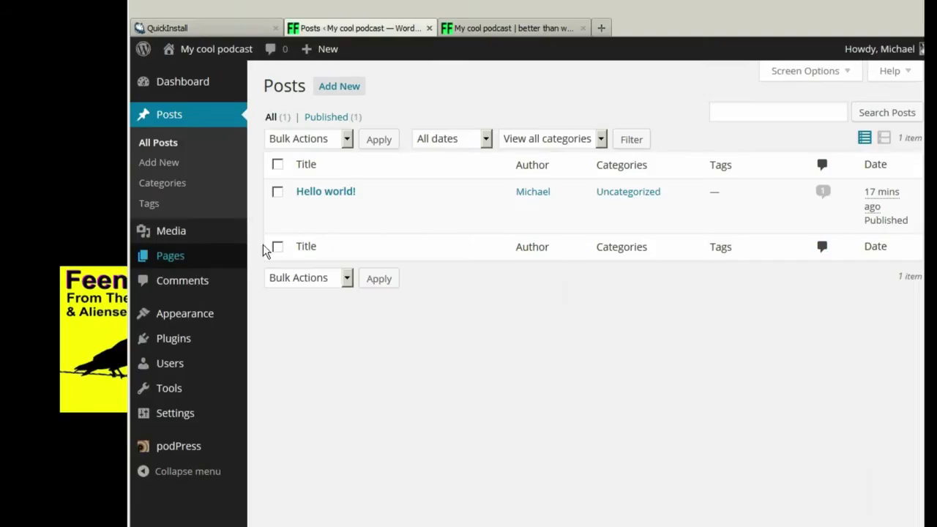
pyautogui.click(388, 213)
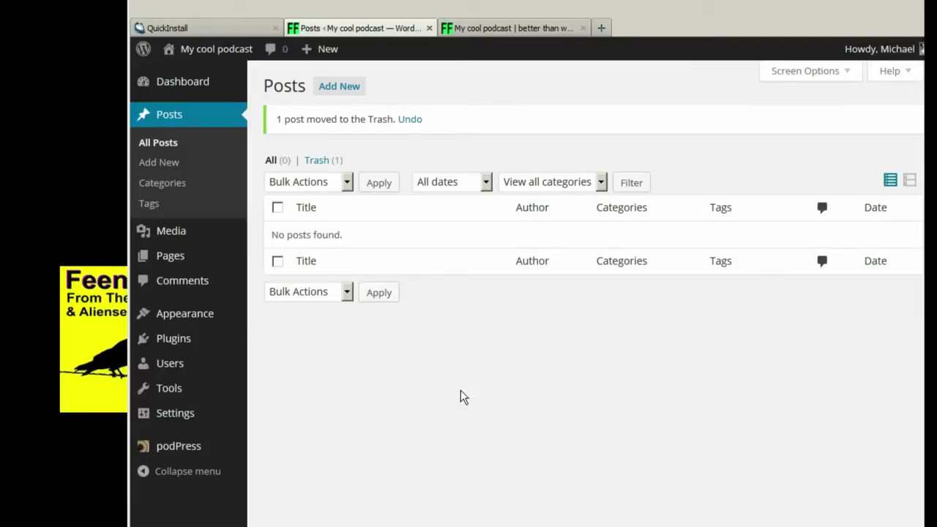
pyautogui.moveTo(183, 257)
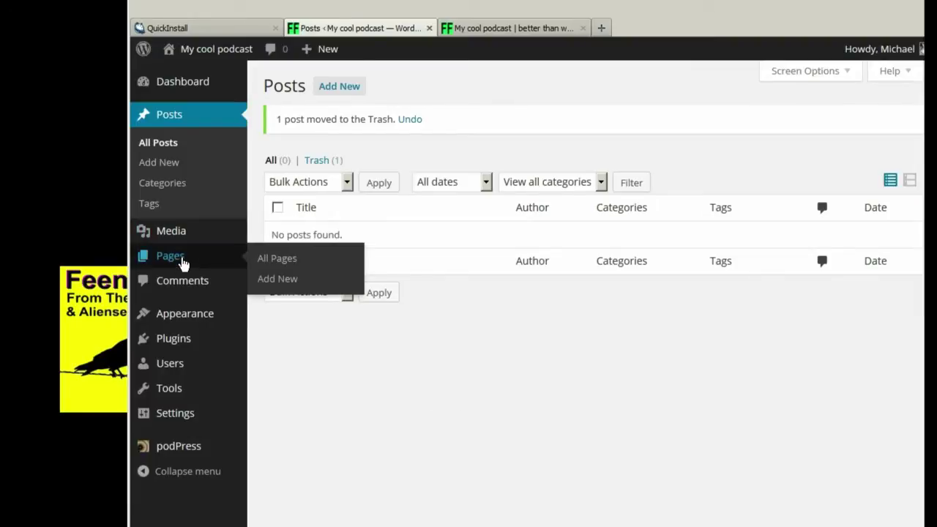
pyautogui.click(300, 262)
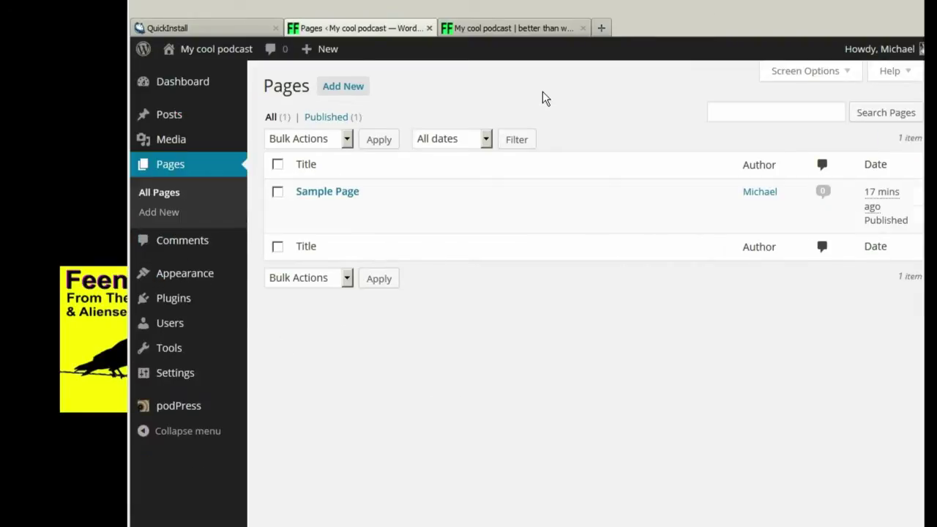
pyautogui.click(389, 210)
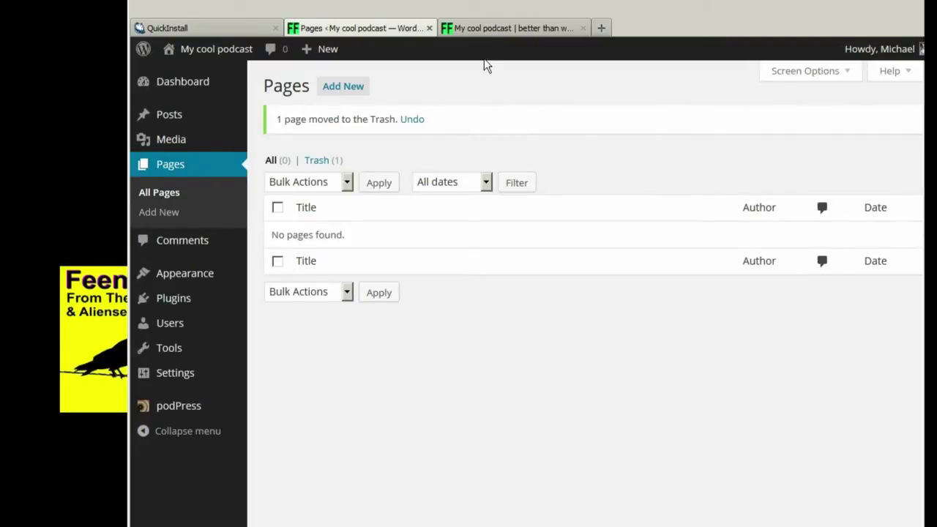
# - Write a new page titled 'About' whose intro says the podcast is the best in the world
pyautogui.click(344, 87)
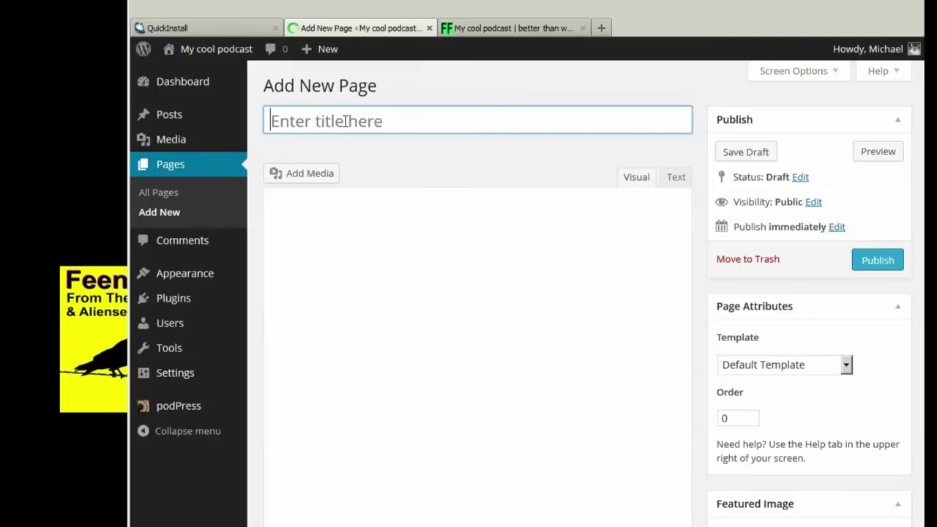
pyautogui.write('About')
pyautogui.press('Tab')
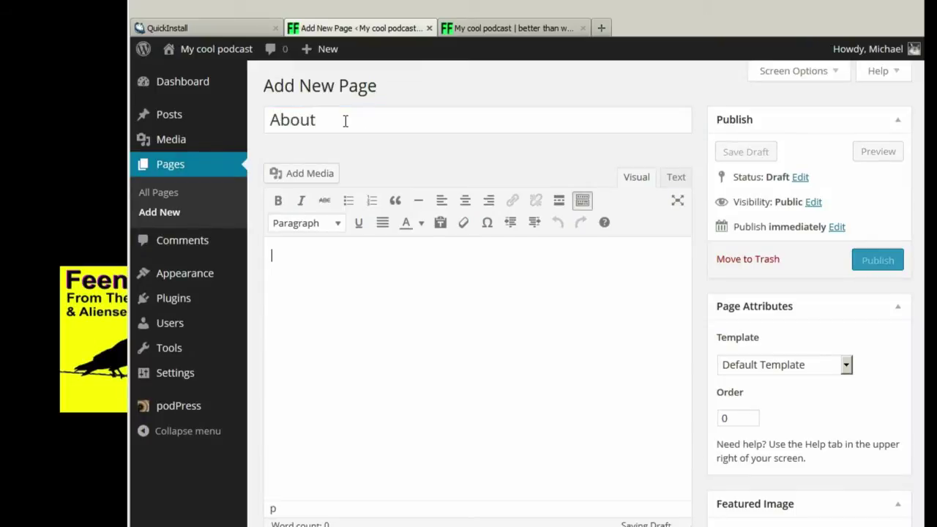
pyautogui.write("I'm co")
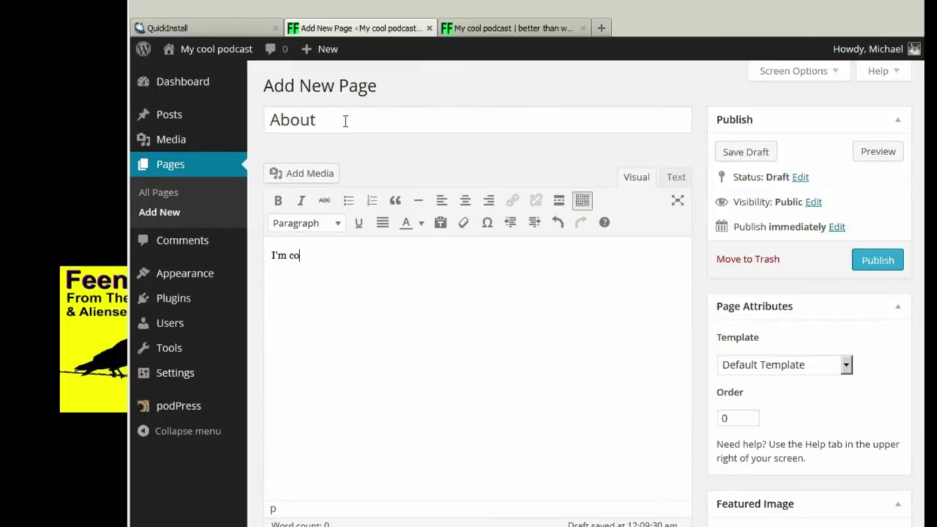
pyautogui.write('ol and my podcast is the best pos')
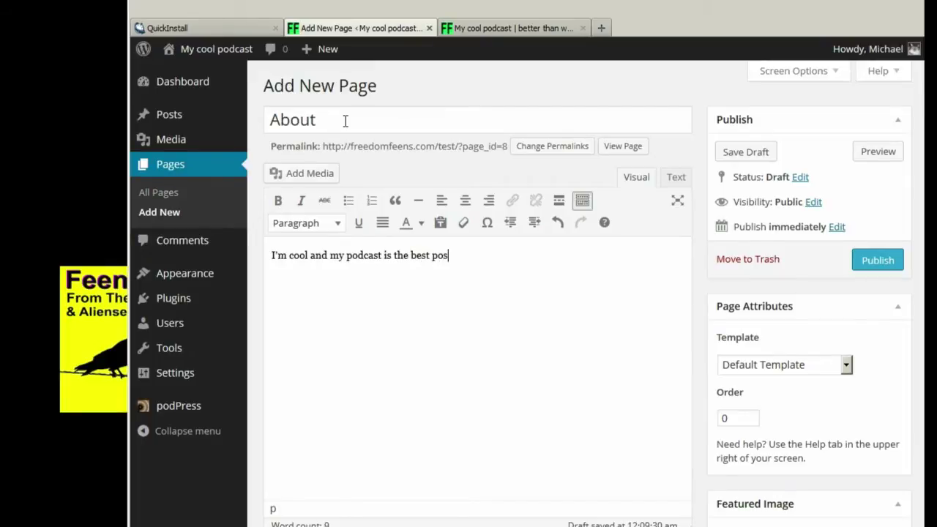
pyautogui.press('BackSpace')
pyautogui.write("dcast in the world. Here's more infom")
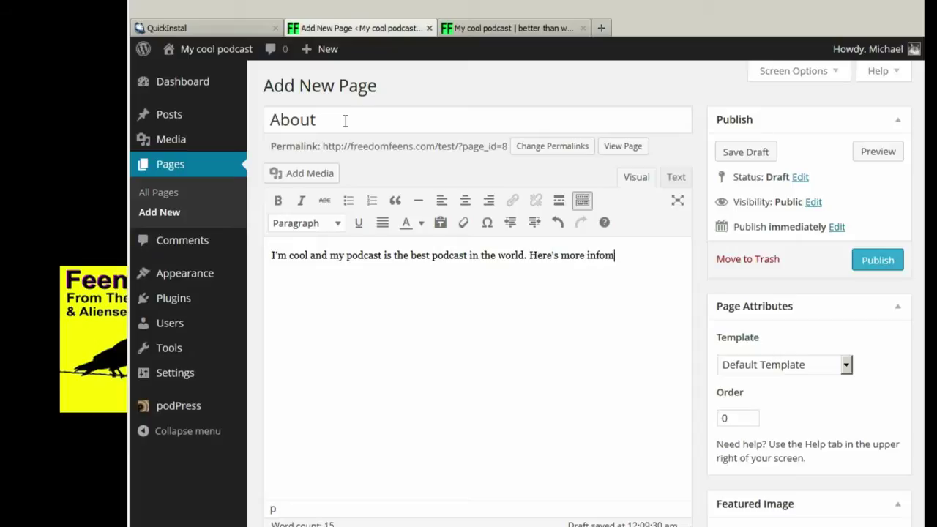
pyautogui.write('tion. blagh')
pyautogui.press('BackSpace')
pyautogui.press('BackSpace')
pyautogui.write('h blah blah.....')
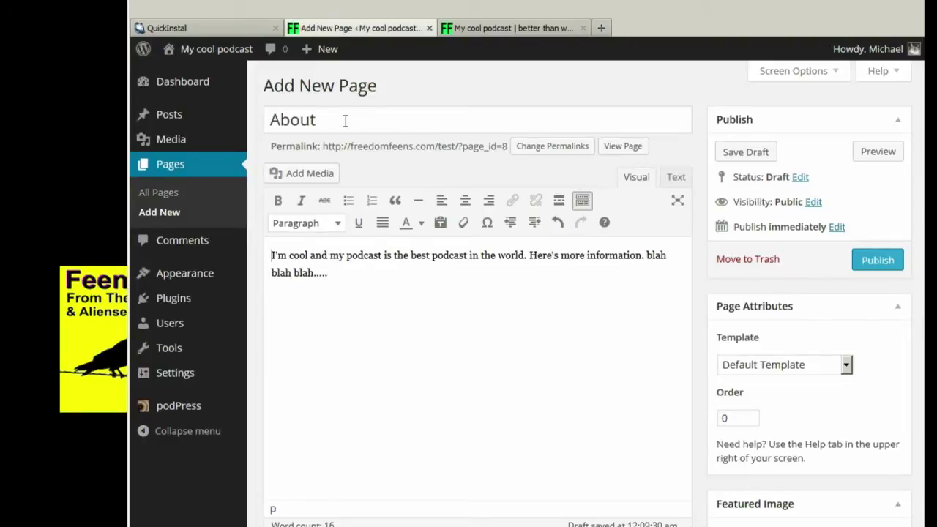
pyautogui.press('Return')
pyautogui.press('Return')
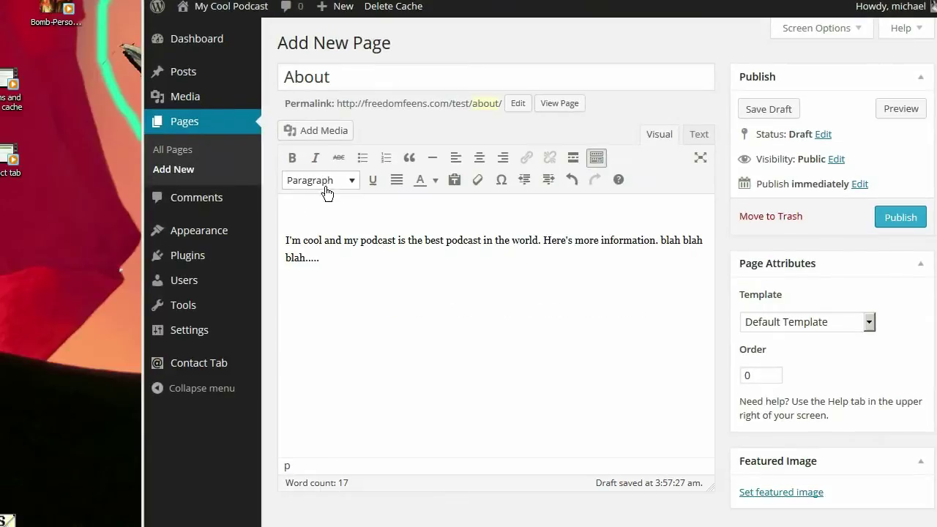
pyautogui.click(319, 134)
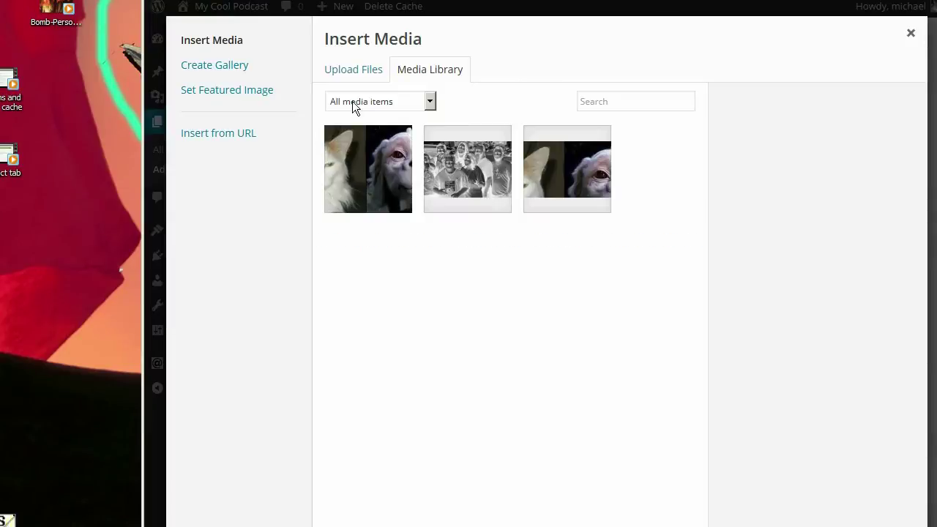
# - Upload PeanutIsFalkor1.jpg and insert it into the About page at Medium size
pyautogui.click(352, 74)
pyautogui.click(637, 334)
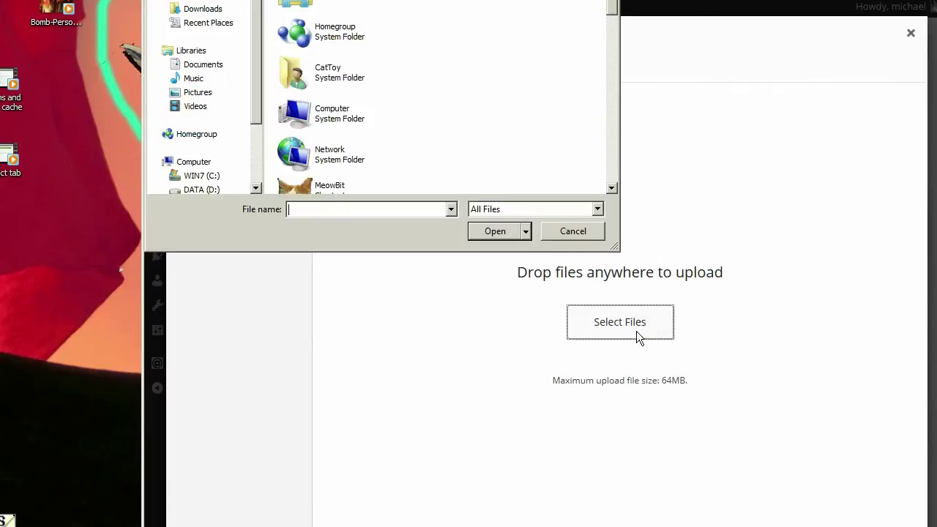
pyautogui.moveTo(612, 9); pyautogui.dragTo(612, 172)
pyautogui.doubleClick(338, 52)
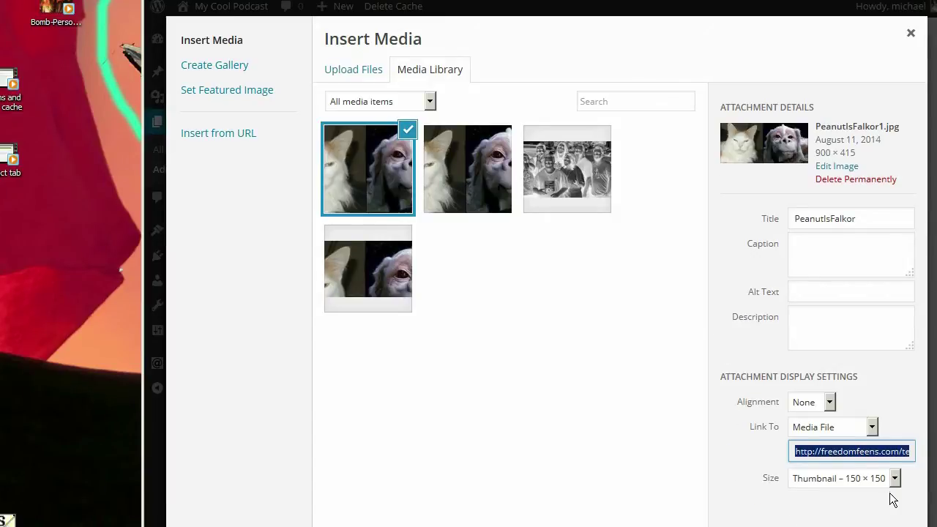
pyautogui.click(892, 477)
pyautogui.click(835, 507)
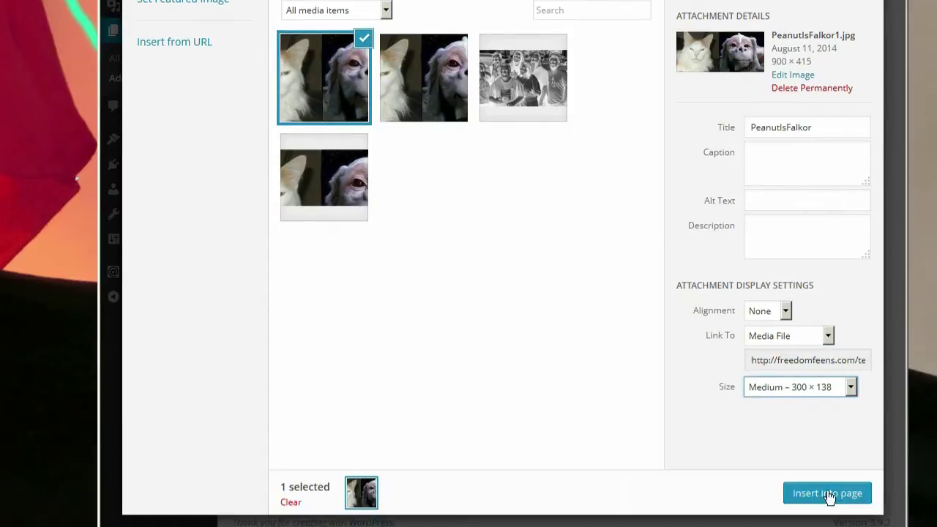
pyautogui.click(834, 493)
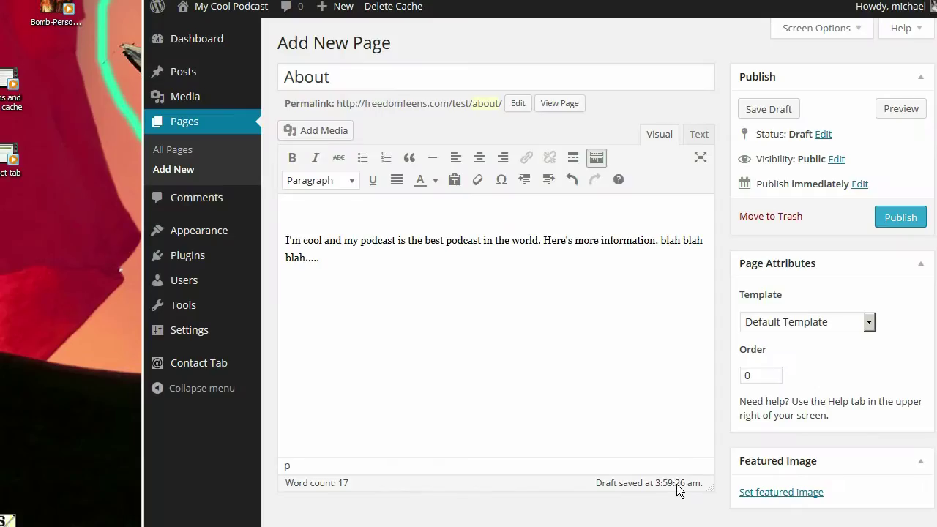
# - Enlarge the inserted image across the text width and publish the About page
pyautogui.click(481, 302)
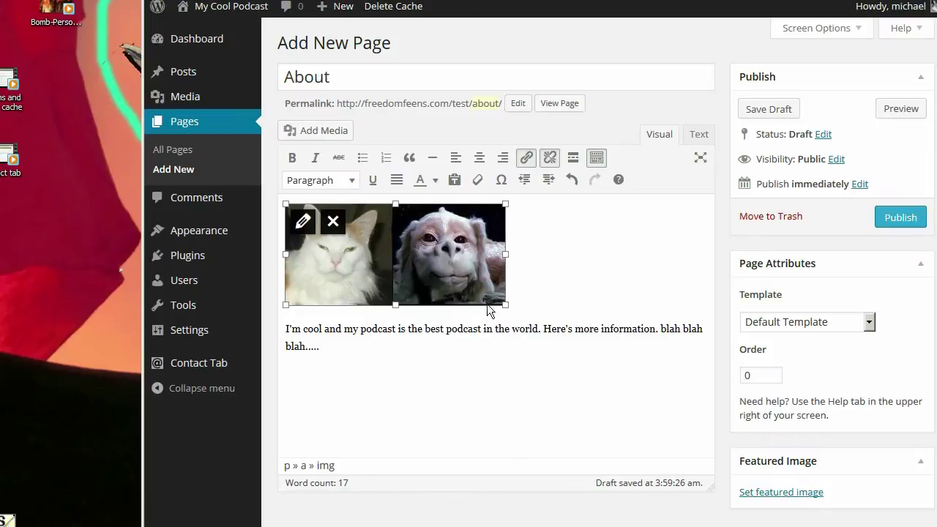
pyautogui.moveTo(505, 306); pyautogui.dragTo(598, 379)
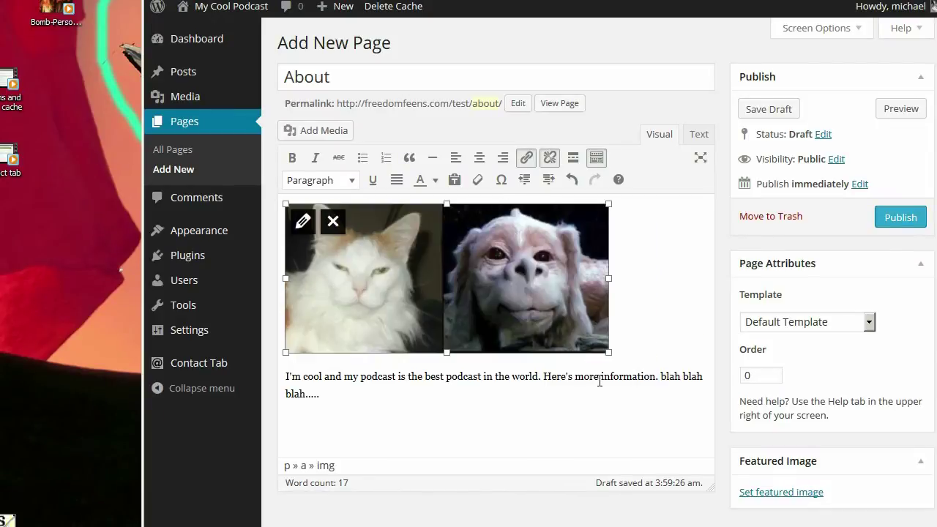
pyautogui.moveTo(606, 354); pyautogui.dragTo(637, 366)
pyautogui.click(894, 217)
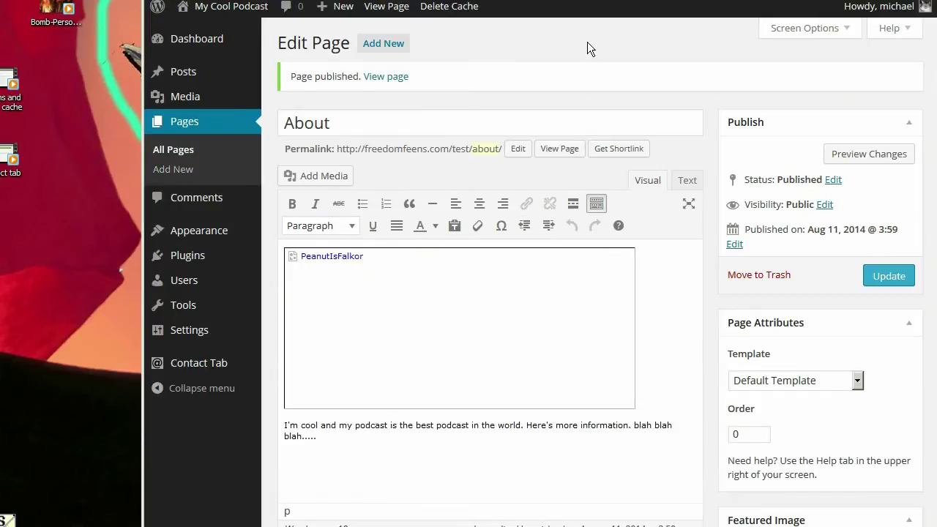
# - View the live About page in a new tab, then type and delete a contact line in the editor
pyautogui.rightClick(384, 78)
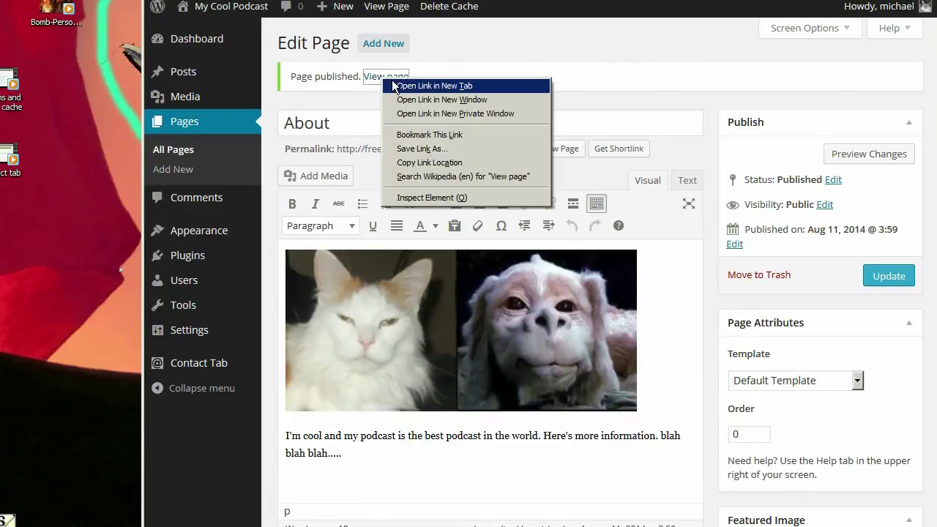
pyautogui.click(432, 86)
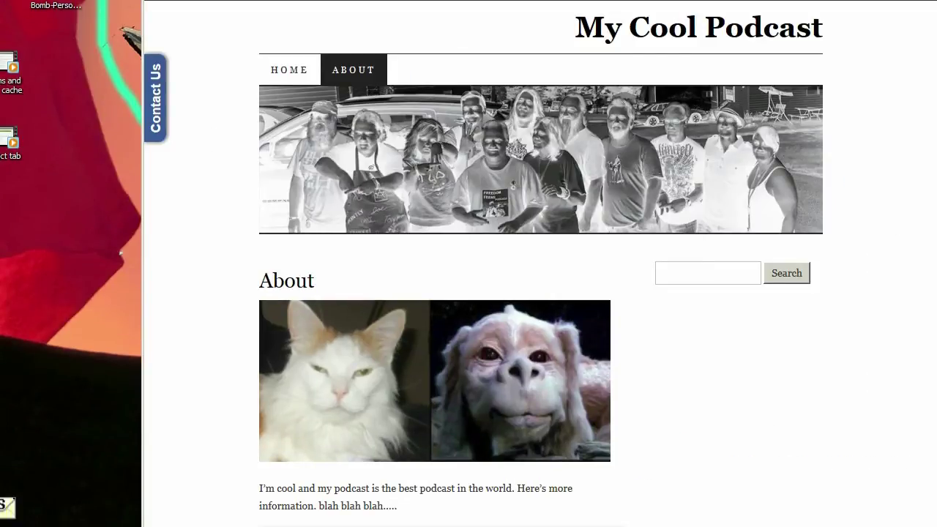
pyautogui.hotkey('ctrl', 'Tab')
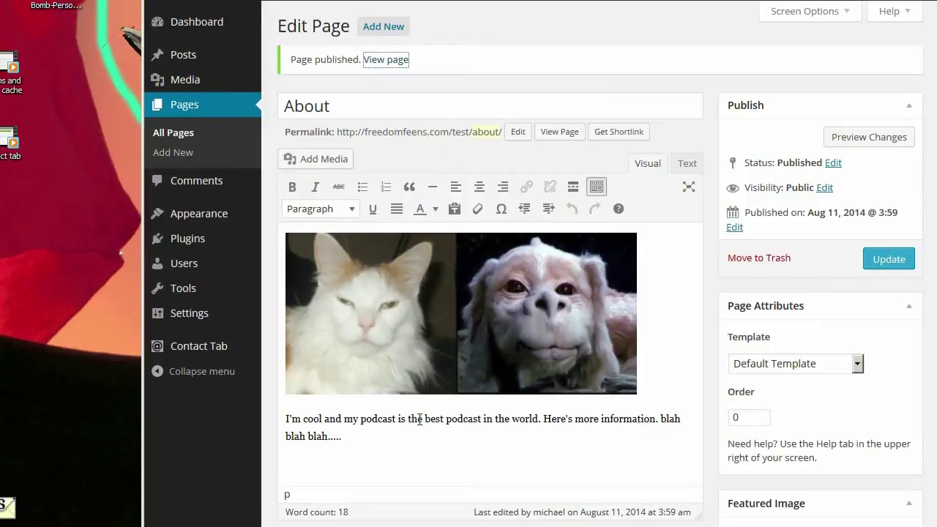
pyautogui.click(415, 438)
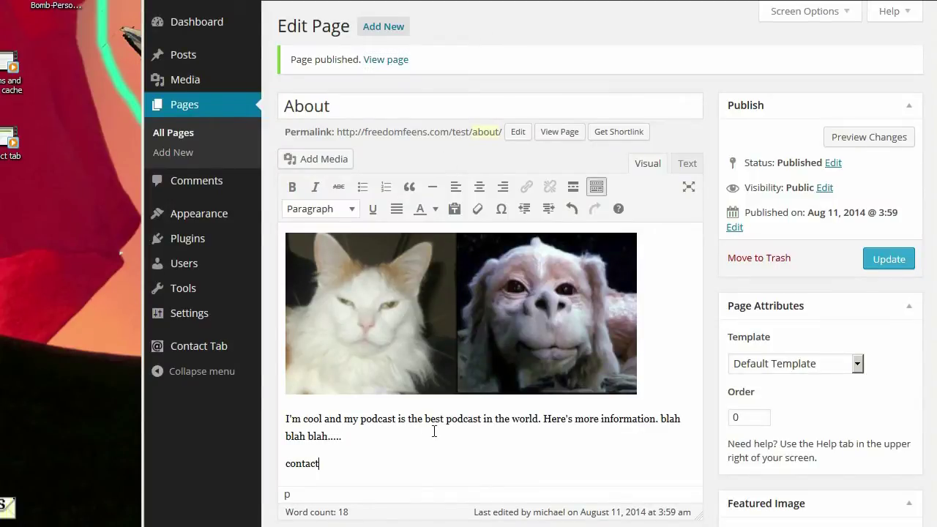
pyautogui.write('@michaelwdean.')
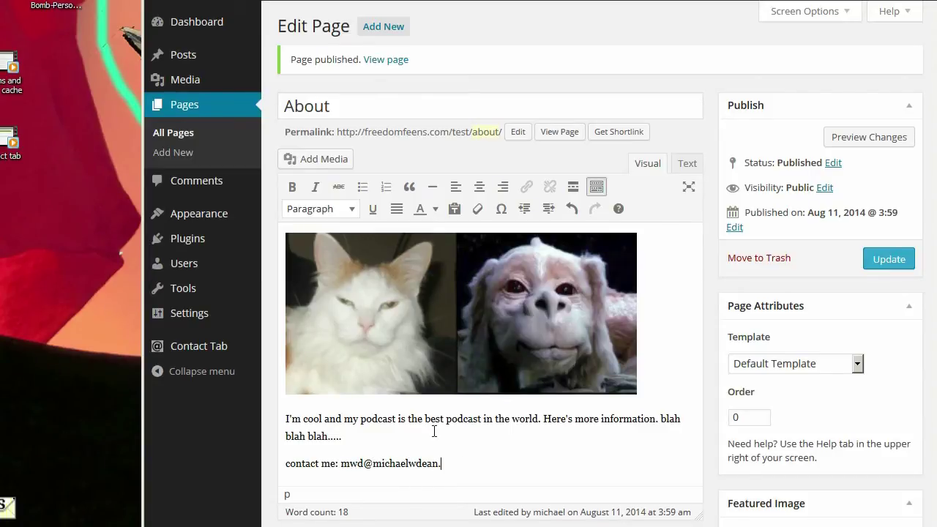
pyautogui.press('BackSpace')
pyautogui.press('BackSpace')
pyautogui.press('BackSpace')
pyautogui.press('BackSpace')
pyautogui.press('BackSpace')
pyautogui.press('BackSpace')
pyautogui.press('BackSpace')
pyautogui.press('BackSpace')
pyautogui.press('BackSpace')
pyautogui.press('BackSpace')
pyautogui.press('BackSpace')
pyautogui.press('BackSpace')
pyautogui.press('BackSpace')
pyautogui.press('BackSpace')
pyautogui.press('BackSpace')
pyautogui.press('BackSpace')
pyautogui.press('BackSpace')
pyautogui.press('BackSpace')
pyautogui.press('BackSpace')
pyautogui.press('BackSpace')
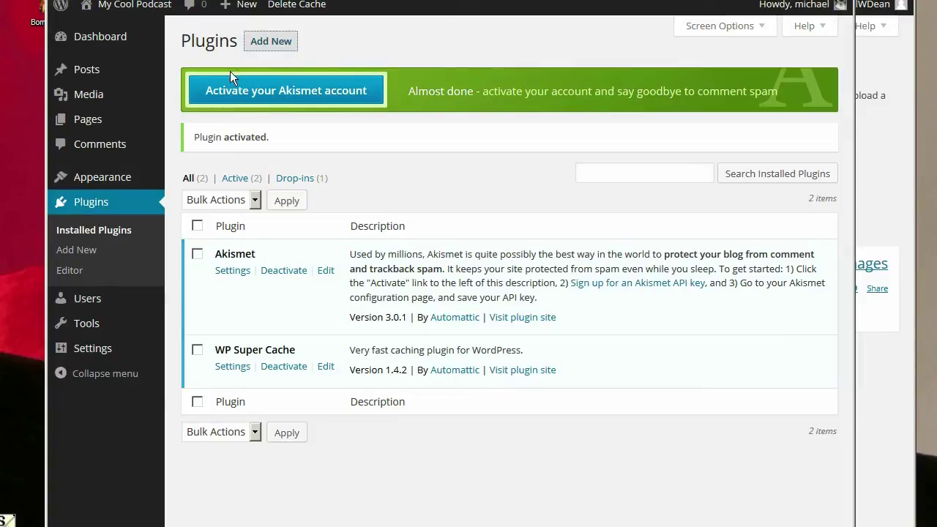
# - Search the plugin directory for 'contact tab'
pyautogui.click(267, 46)
pyautogui.click(286, 167)
pyautogui.write('co')
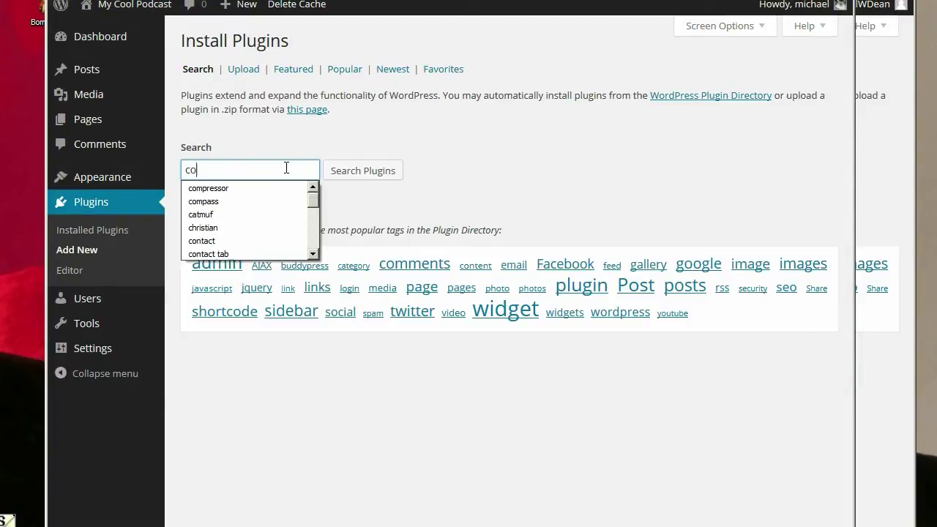
pyautogui.write('ntact tab')
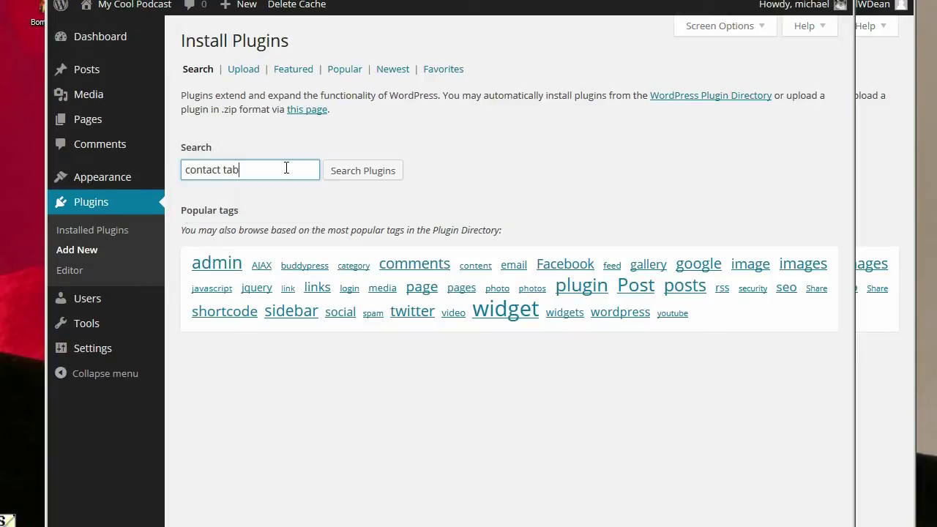
pyautogui.press('Return')
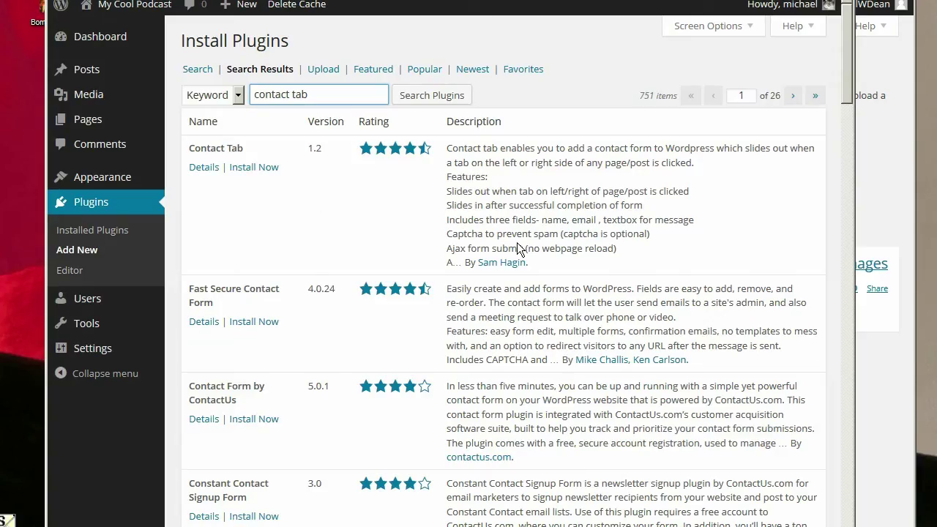
pyautogui.moveTo(537, 262); pyautogui.dragTo(476, 262)
pyautogui.click(341, 197)
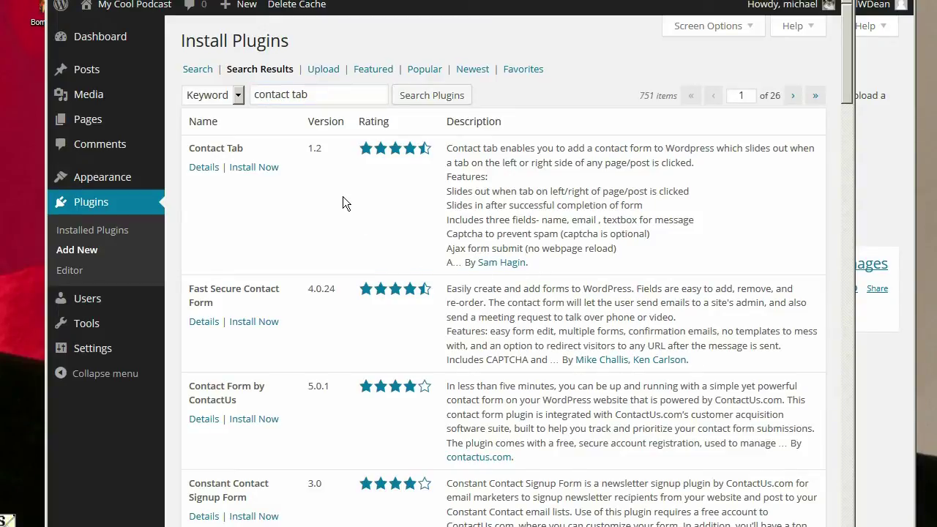
# - Install and activate the Contact Tab plugin
pyautogui.click(243, 169)
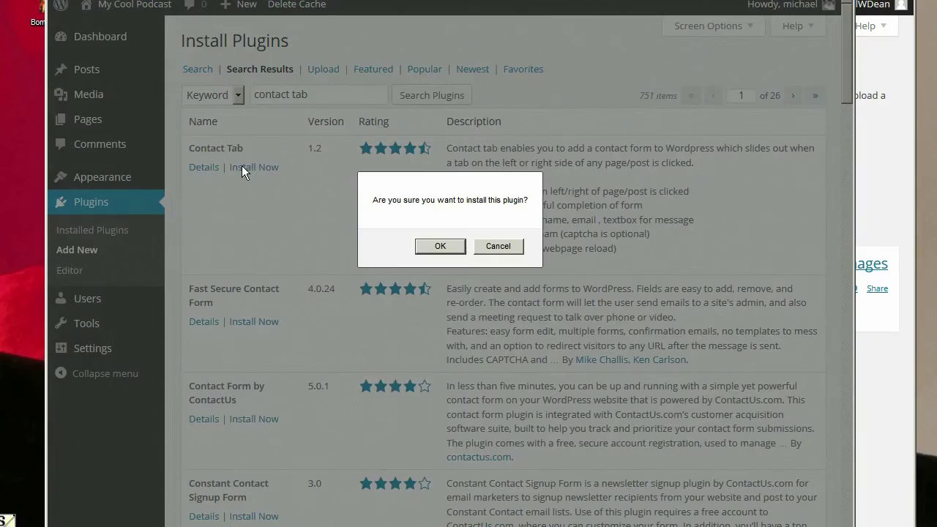
pyautogui.click(440, 245)
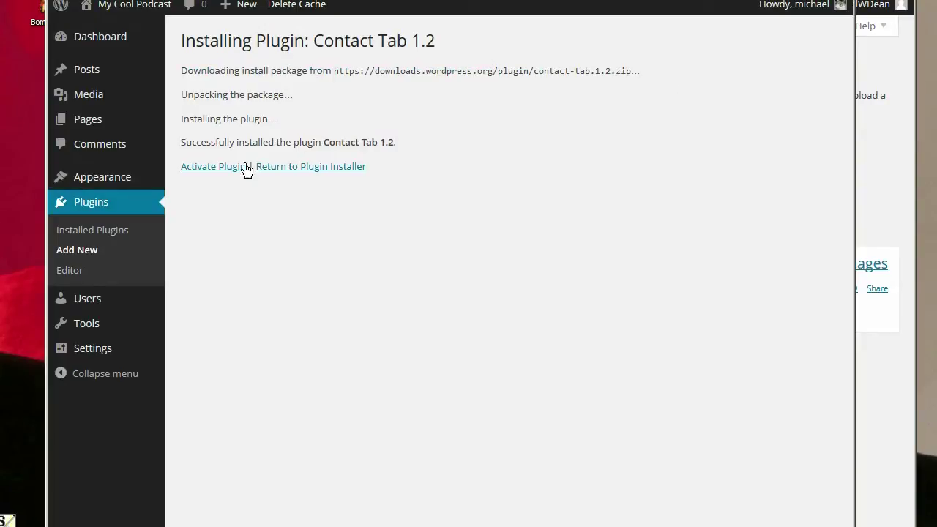
pyautogui.click(235, 169)
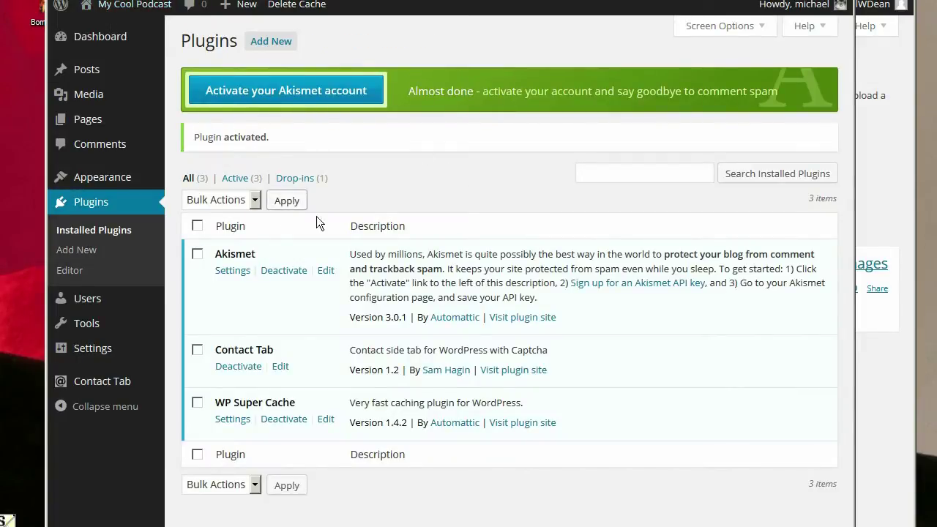
pyautogui.moveTo(119, 379)
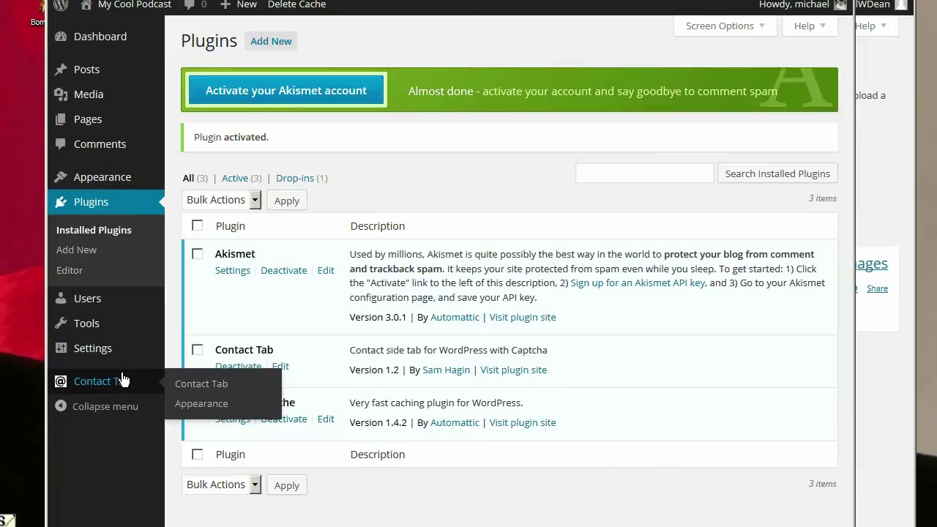
pyautogui.click(203, 387)
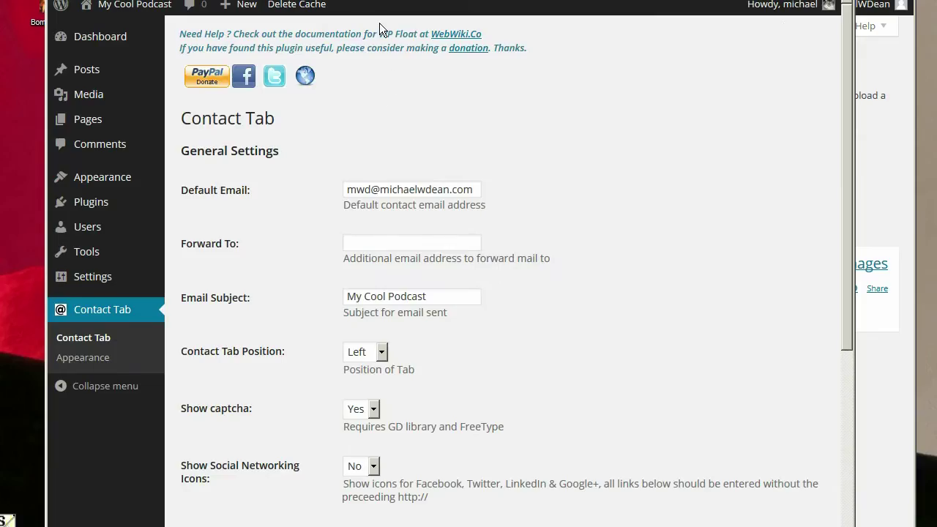
# - Open the live site in a new tab and save Contact Tab settings with subject 'My Cool Podcast'
pyautogui.moveTo(110, 6)
pyautogui.rightClick(99, 32)
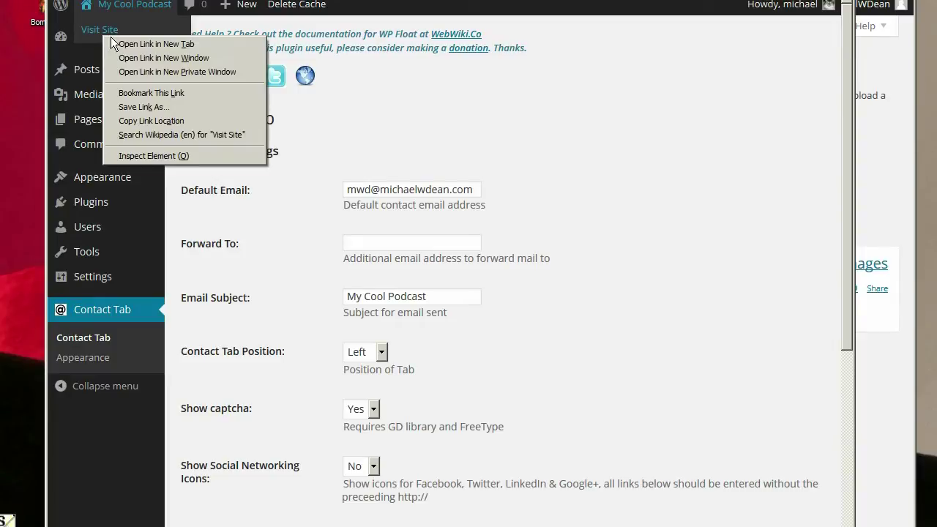
pyautogui.click(116, 43)
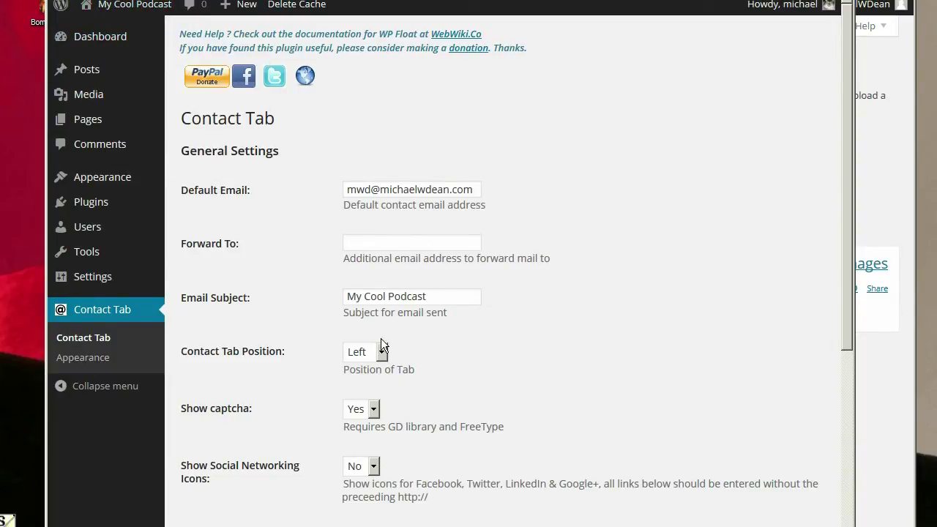
pyautogui.click(349, 298)
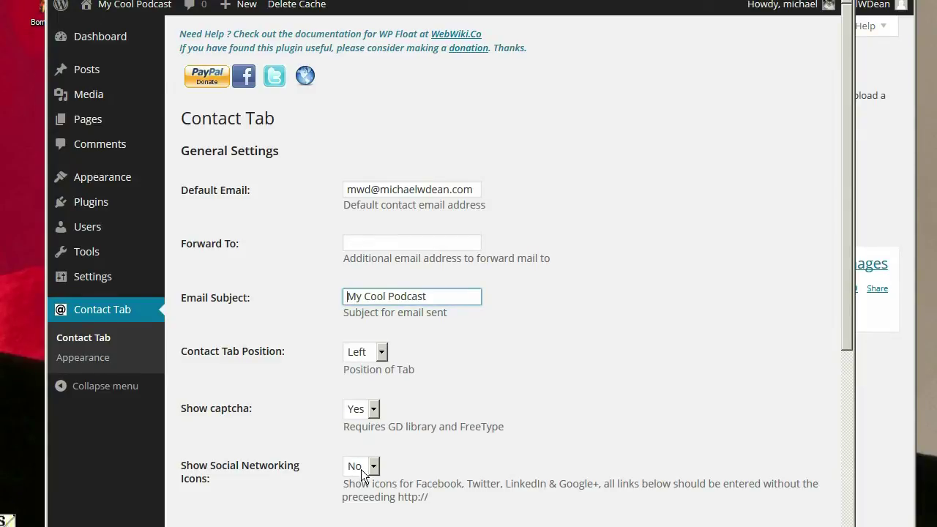
pyautogui.scroll(-5, 479, 422)
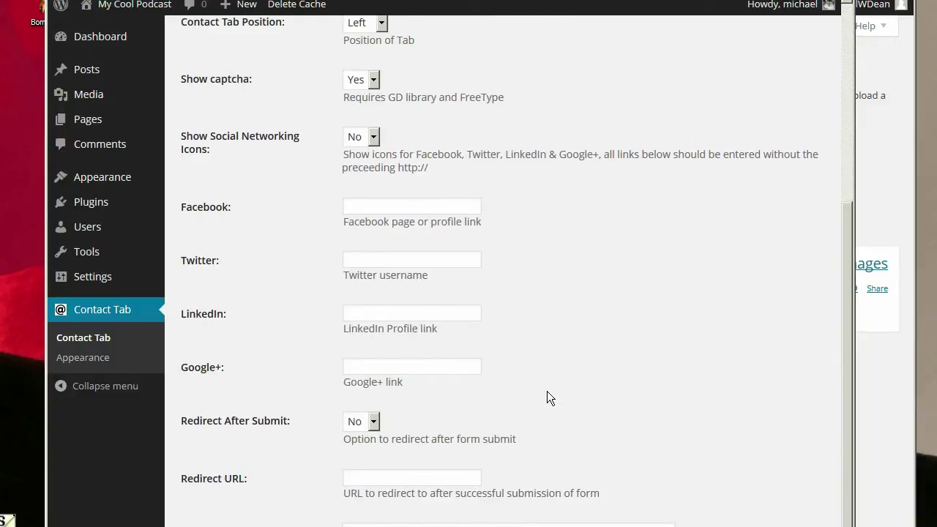
pyautogui.scroll(-2, 545, 391)
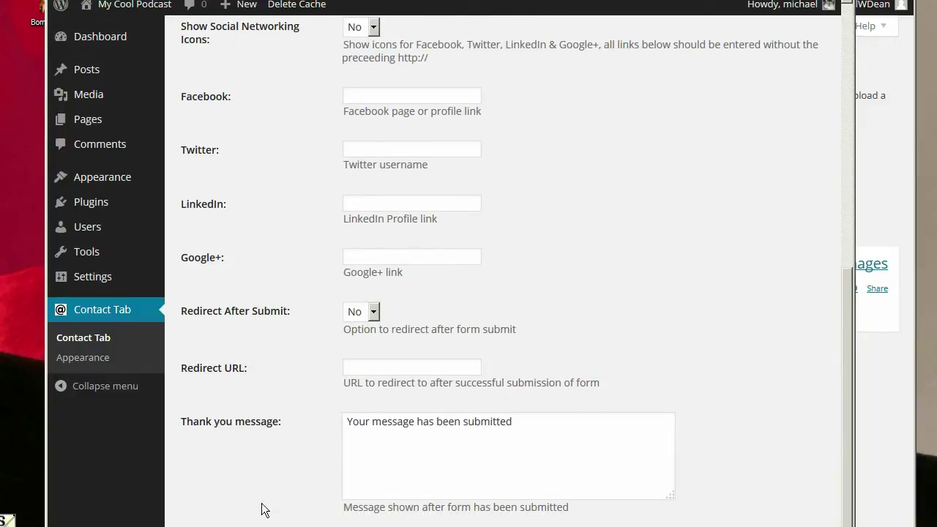
pyautogui.click(227, 488)
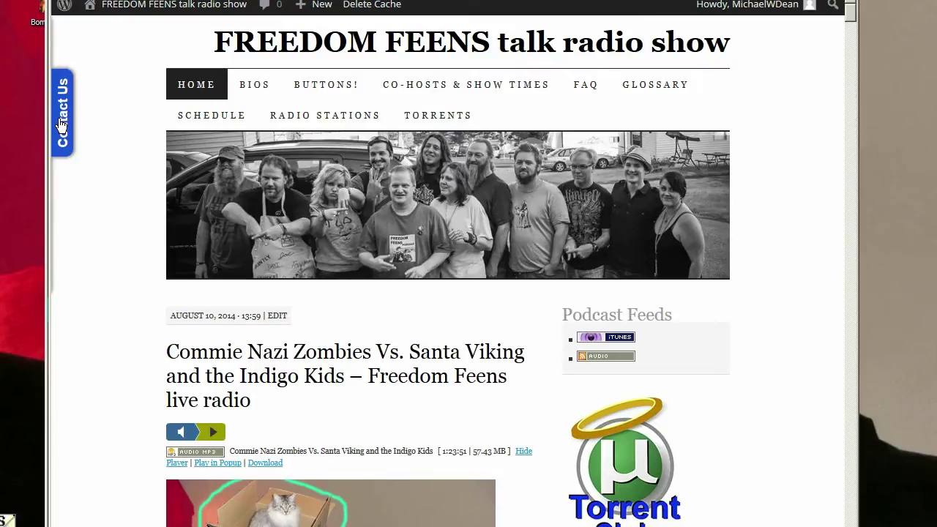
# - Slide the Contact Us form open and closed twice on the Freedom Feens site
pyautogui.click(63, 124)
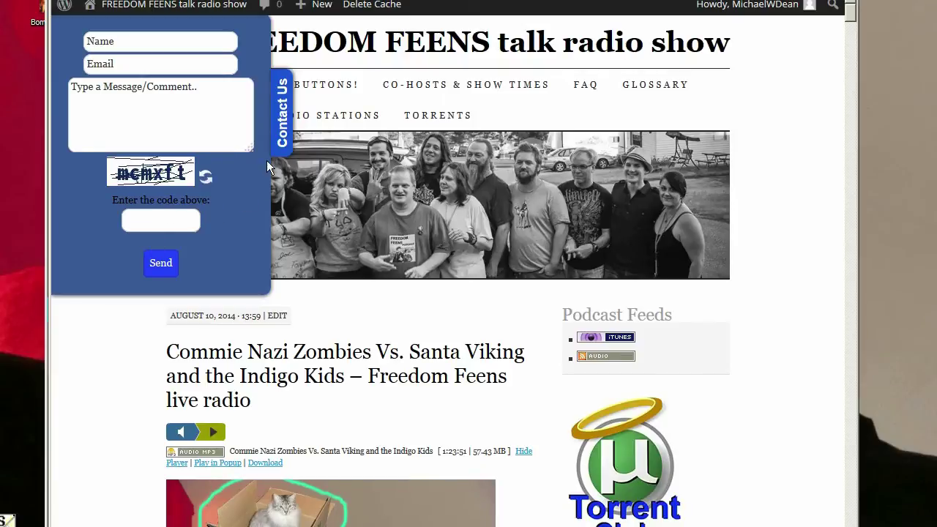
pyautogui.click(283, 130)
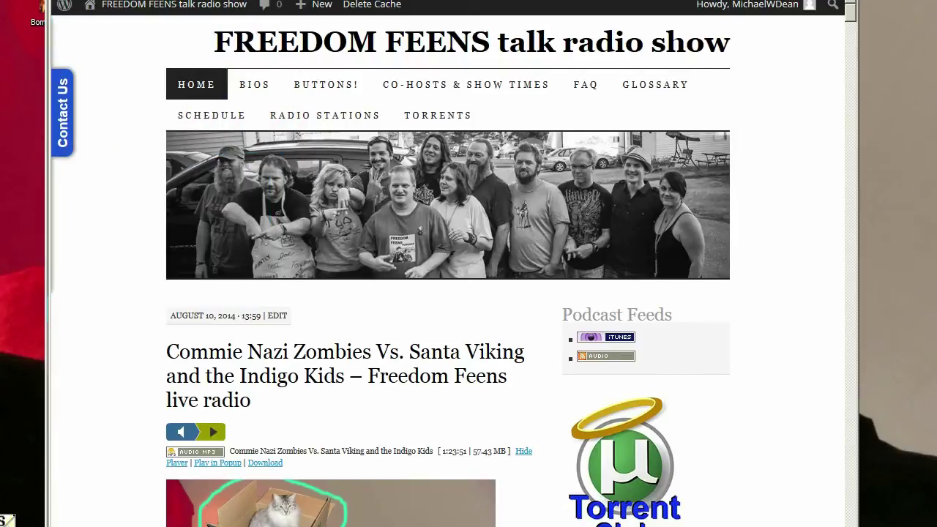
pyautogui.click(63, 124)
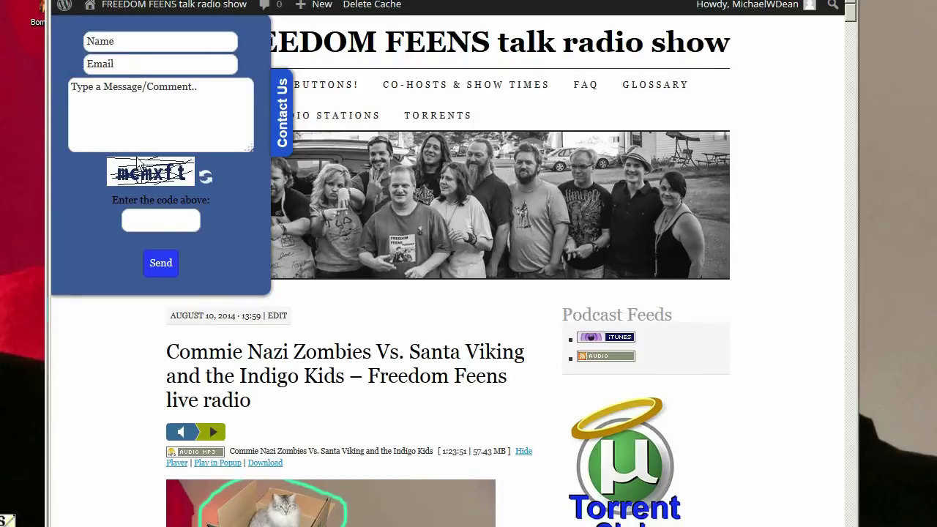
pyautogui.click(283, 131)
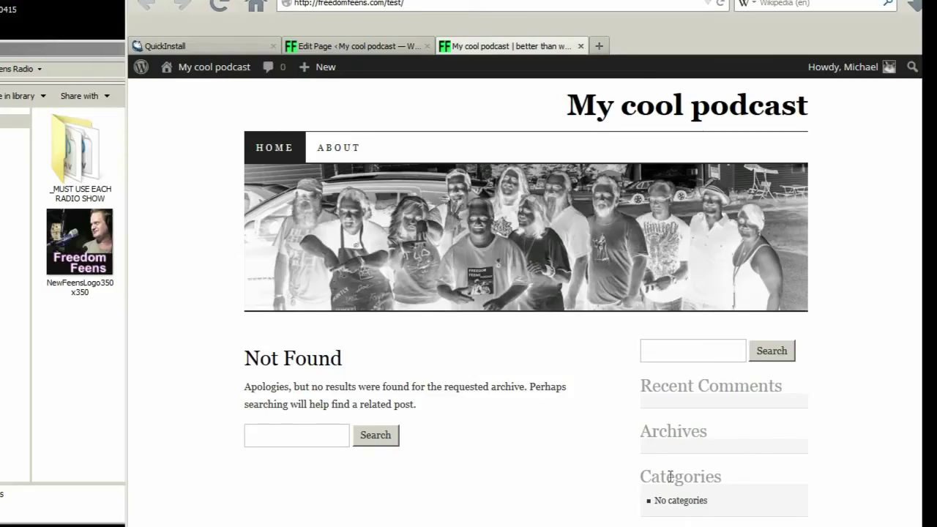
# - Drag Recent Posts, Recent Comments, Categories and Meta out of the Sidebar widget area
pyautogui.click(352, 40)
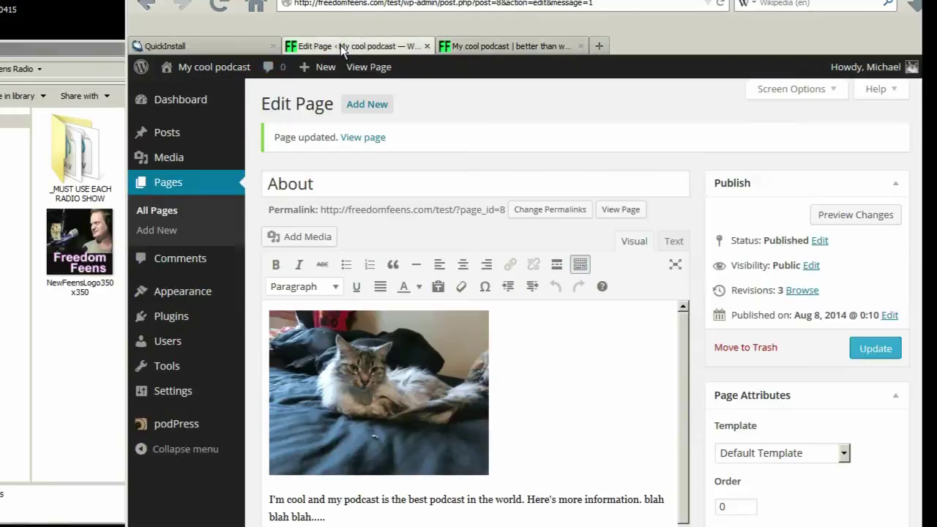
pyautogui.moveTo(194, 291)
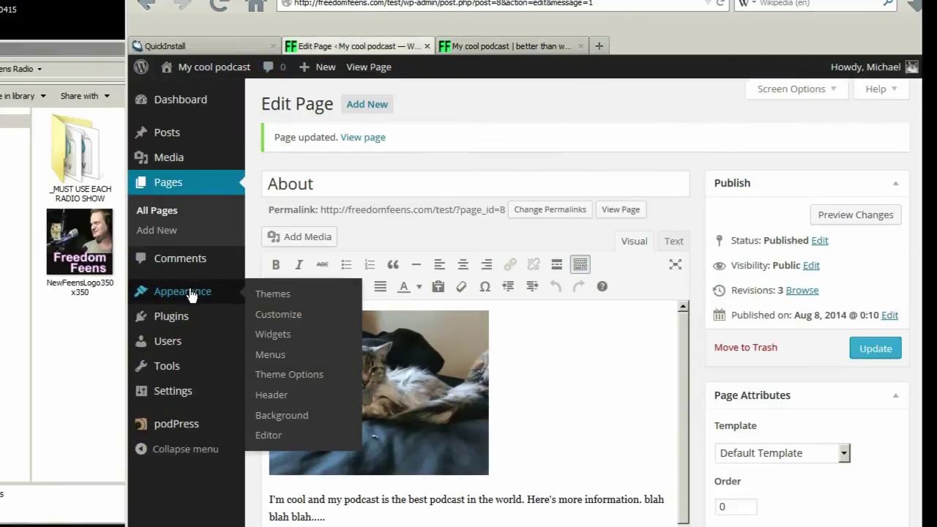
pyautogui.click(272, 334)
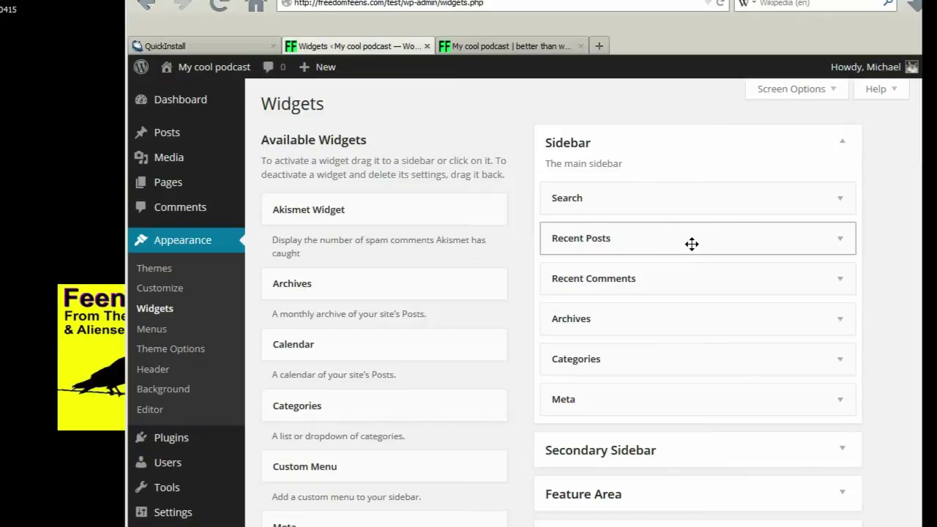
pyautogui.moveTo(667, 242); pyautogui.dragTo(364, 314)
pyautogui.moveTo(651, 236); pyautogui.dragTo(394, 316)
pyautogui.moveTo(655, 278); pyautogui.dragTo(377, 311)
pyautogui.moveTo(619, 283); pyautogui.dragTo(349, 331)
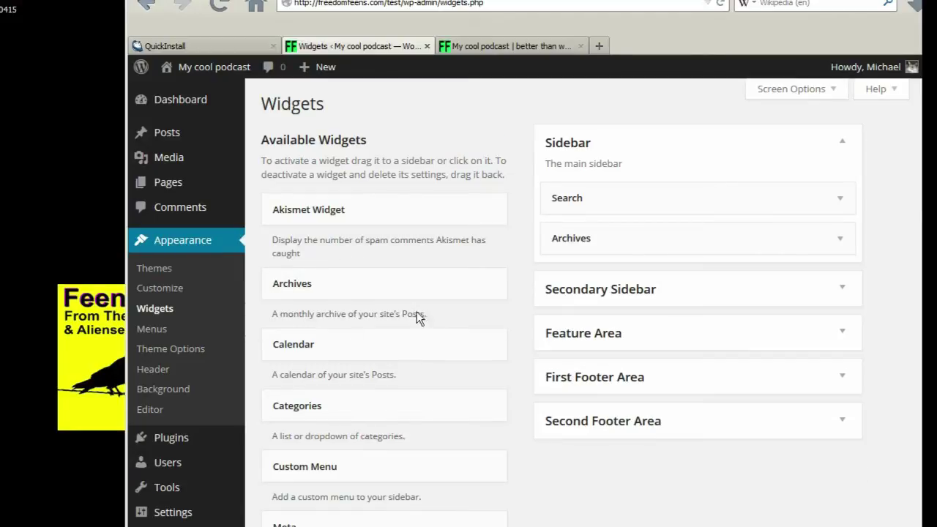
# - Reload the live podcast site to confirm only Search and Archives remain in the sidebar
pyautogui.click(513, 46)
pyautogui.click(216, 32)
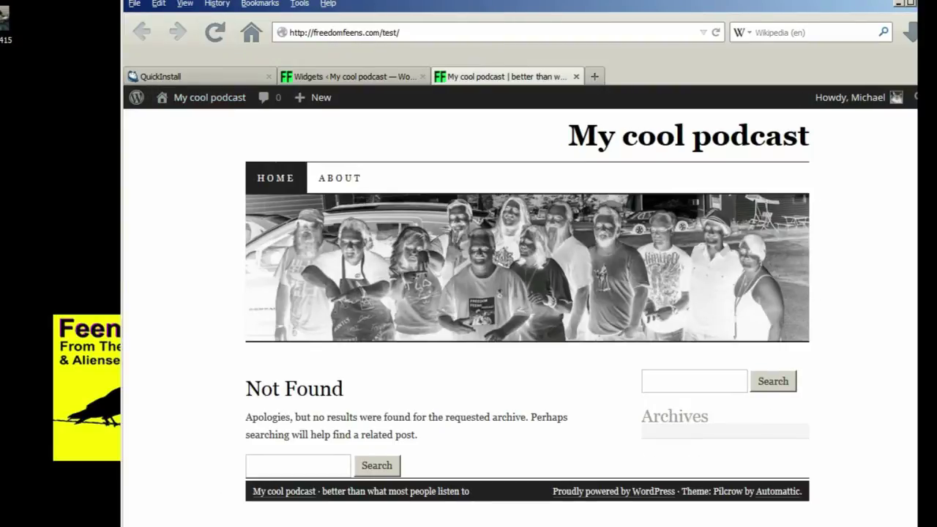
pyautogui.click(388, 72)
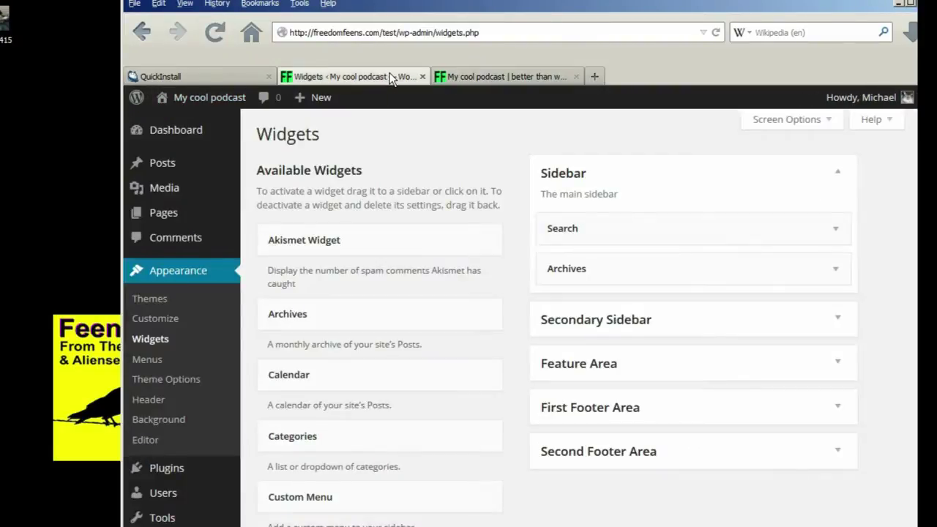
pyautogui.moveTo(247, 456)
pyautogui.click(319, 454)
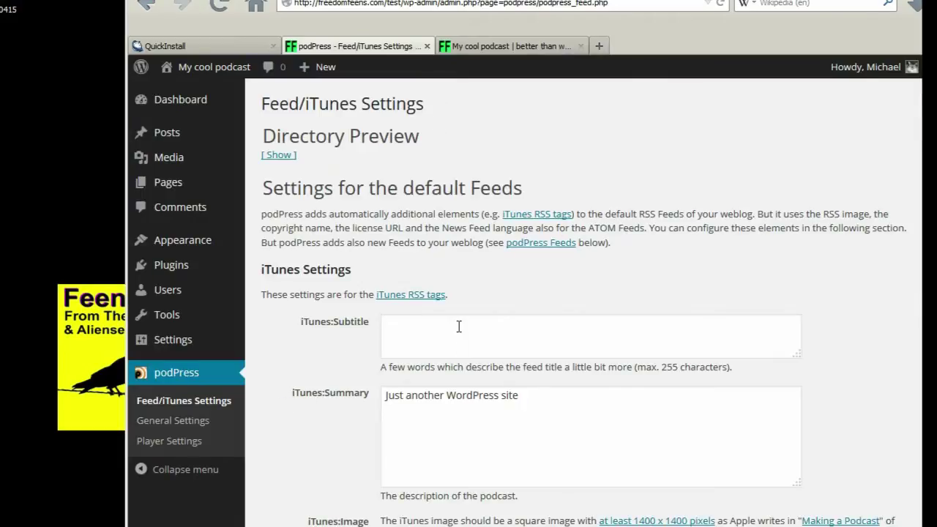
# - Enter 'the coolest podcast in the world.' as the podPress iTunes:Summary
pyautogui.click(458, 327)
pyautogui.press('Tab')
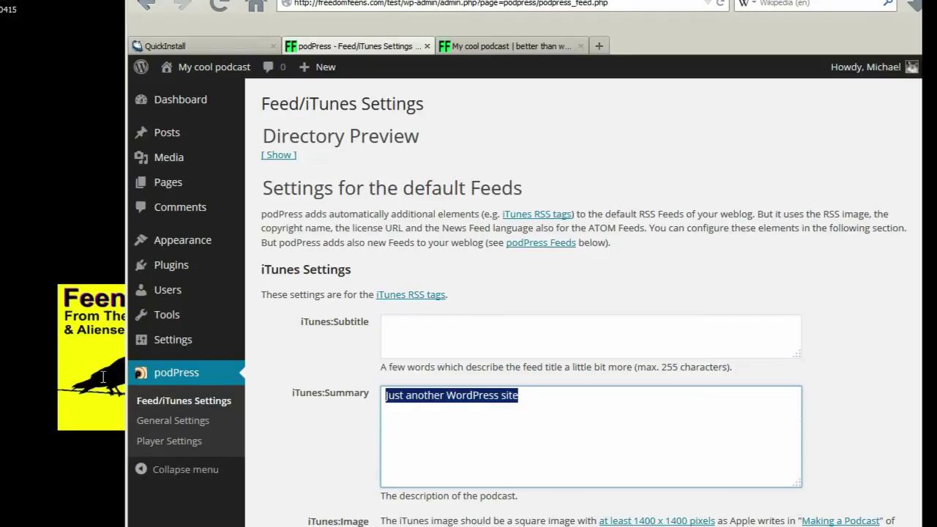
pyautogui.write('th')
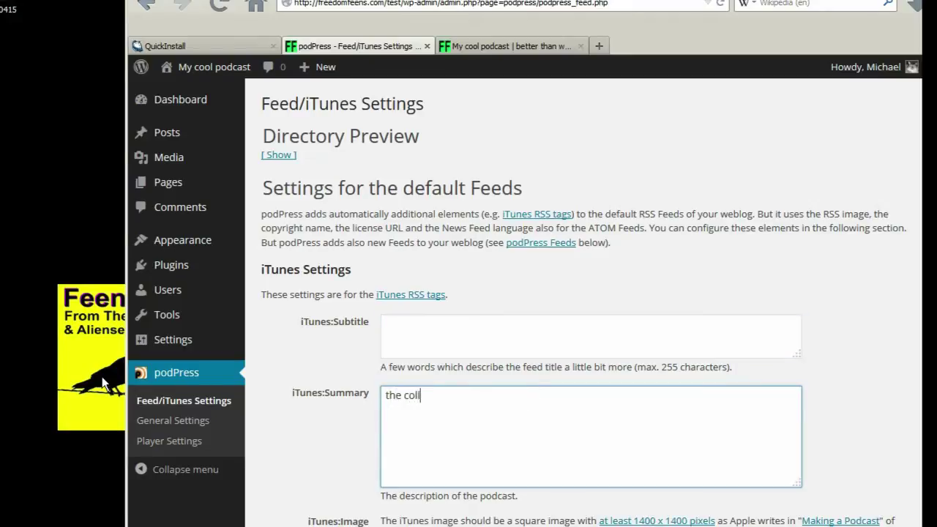
pyautogui.write('e coolest podcat in the')
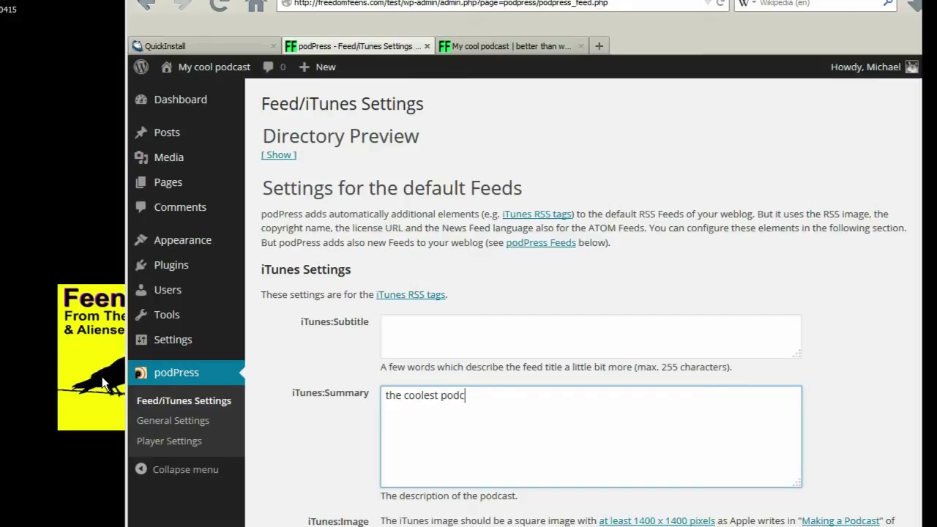
pyautogui.press('BackSpace')
pyautogui.press('BackSpace')
pyautogui.press('BackSpace')
pyautogui.press('BackSpace')
pyautogui.press('BackSpace')
pyautogui.press('BackSpace')
pyautogui.press('BackSpace')
pyautogui.press('BackSpace')
pyautogui.press('BackSpace')
pyautogui.write('ast in the world.')
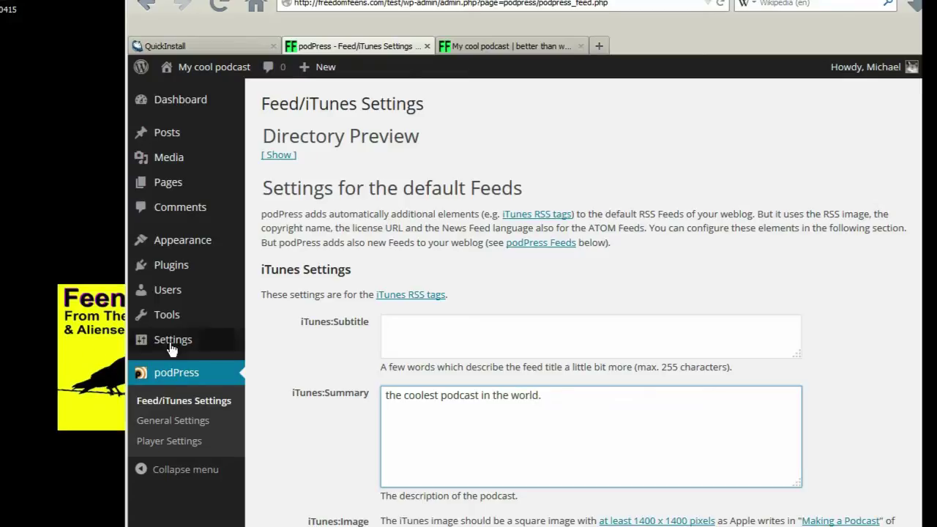
pyautogui.click(485, 341)
pyautogui.scroll(-3, 472, 212)
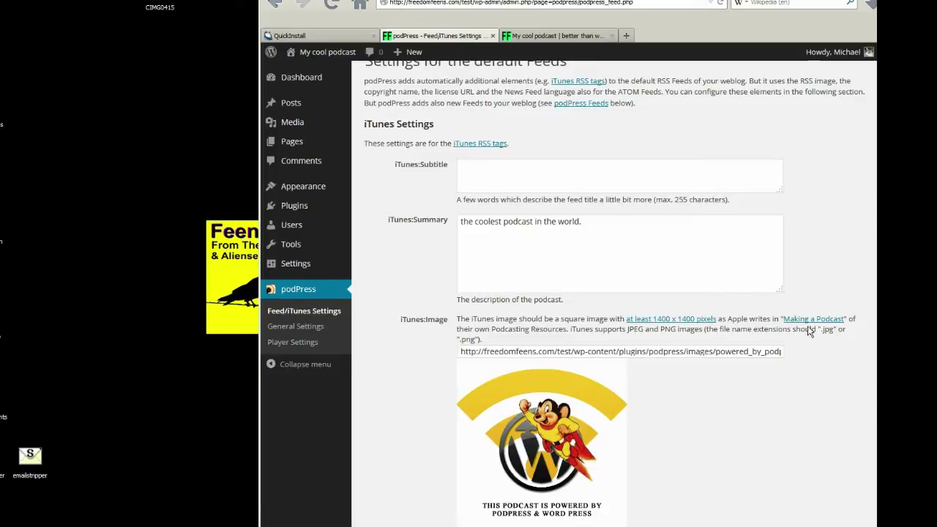
pyautogui.press('super')
# - Launch Photoshop and create a new 1400 × 1400 pixel document
pyautogui.click(8, 153)
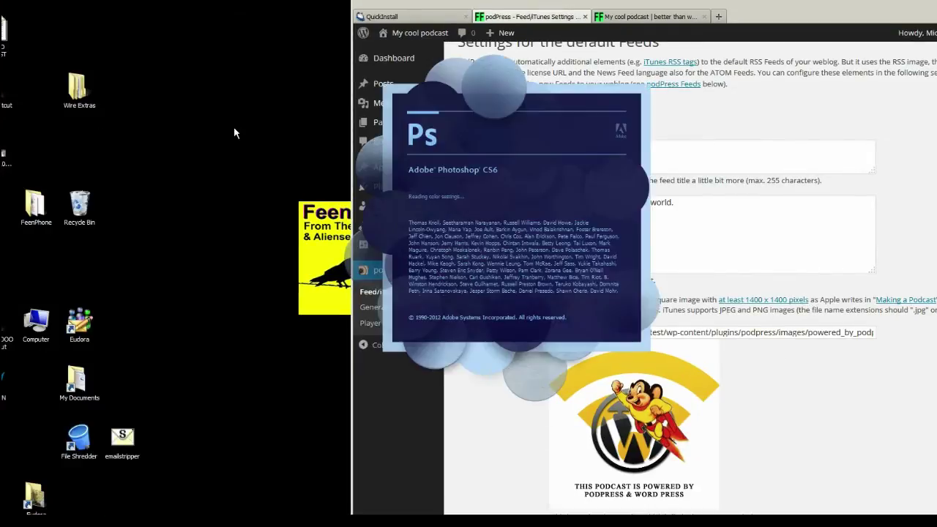
pyautogui.hotkey('ctrl', 'n')
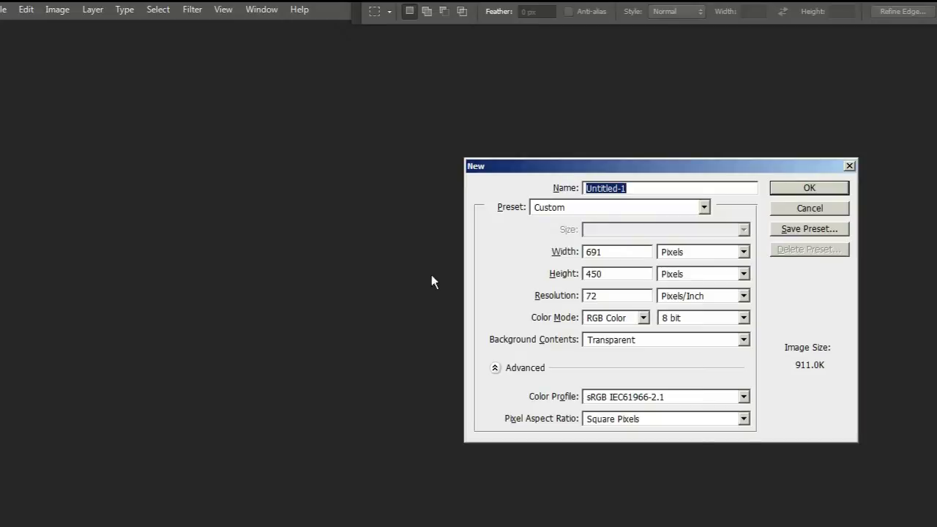
pyautogui.click(623, 251)
pyautogui.doubleClick(623, 251)
pyautogui.write('1400')
pyautogui.doubleClick(612, 276)
pyautogui.write('1400')
pyautogui.press('Return')
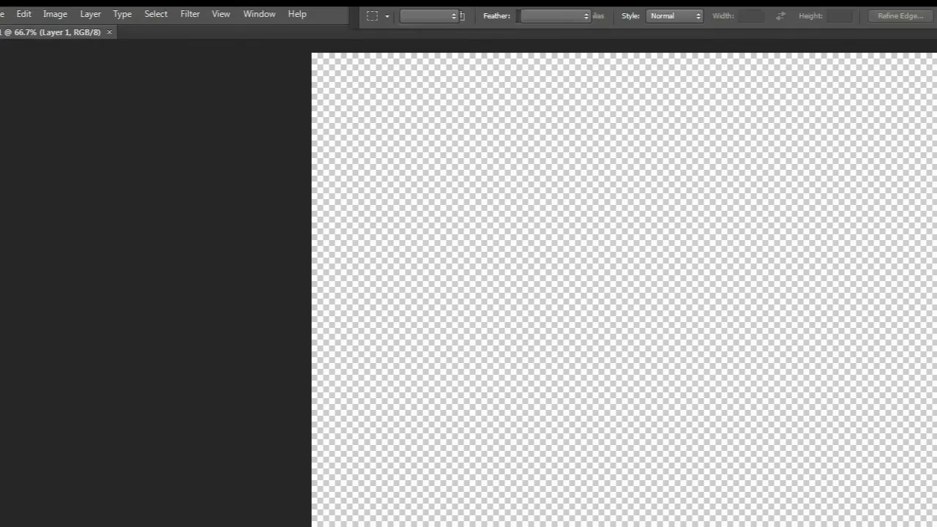
# - Fill the empty canvas with near-black using the Paint Bucket
pyautogui.press('g')
pyautogui.click(395, 280)
pyautogui.click(2, 13)
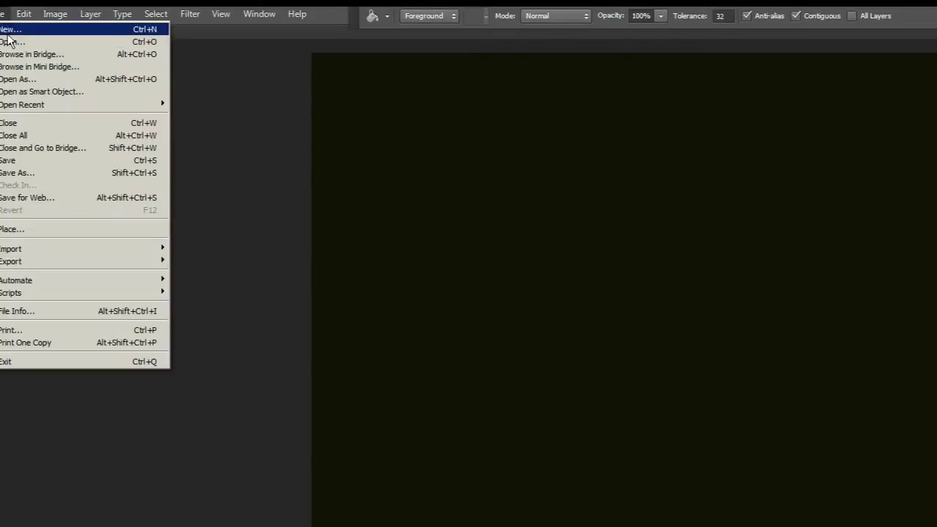
# - Open the CIMG0415 cat photo, copy all of it and paste it into the dark document
pyautogui.click(8, 41)
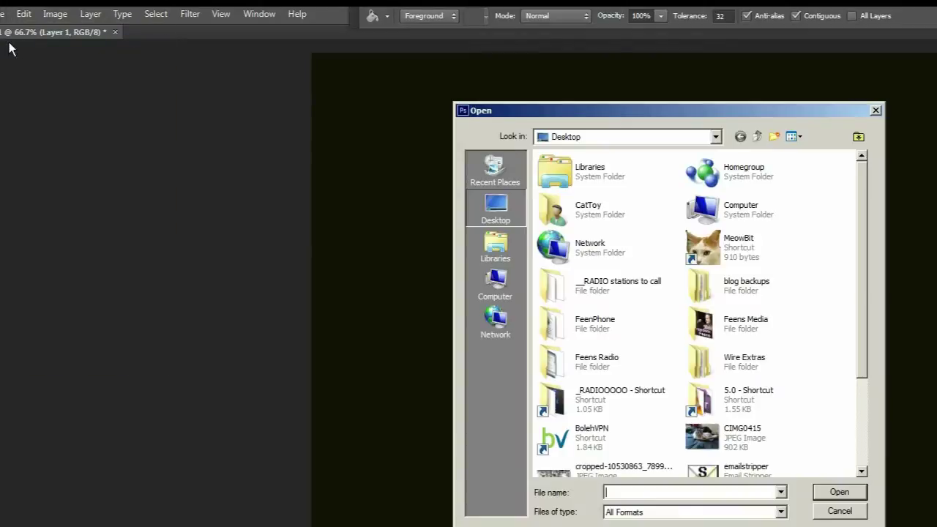
pyautogui.click(707, 438)
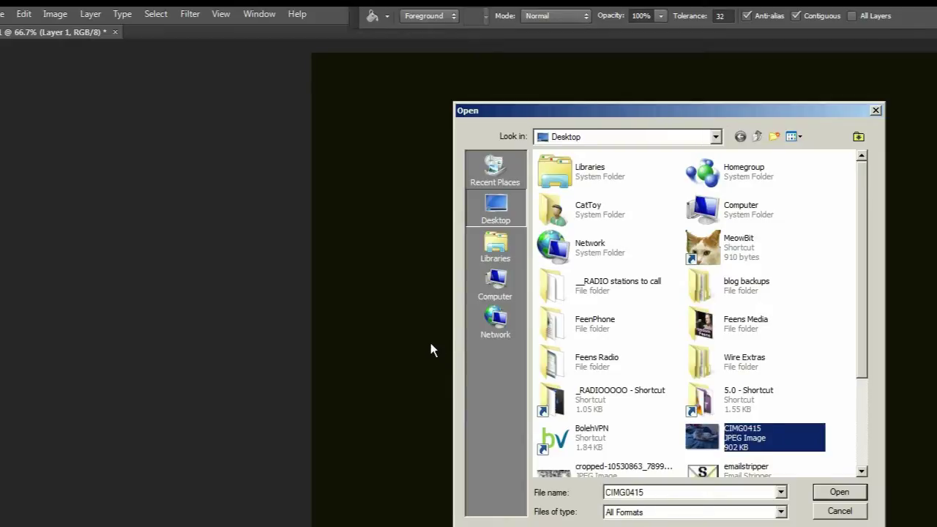
pyautogui.press('Return')
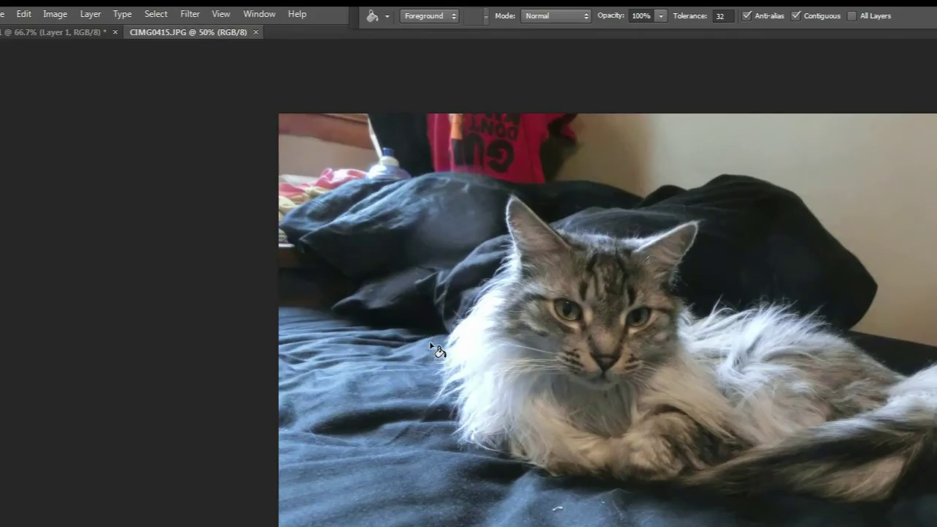
pyautogui.hotkey('ctrl', 'a')
pyautogui.hotkey('ctrl', 'w')
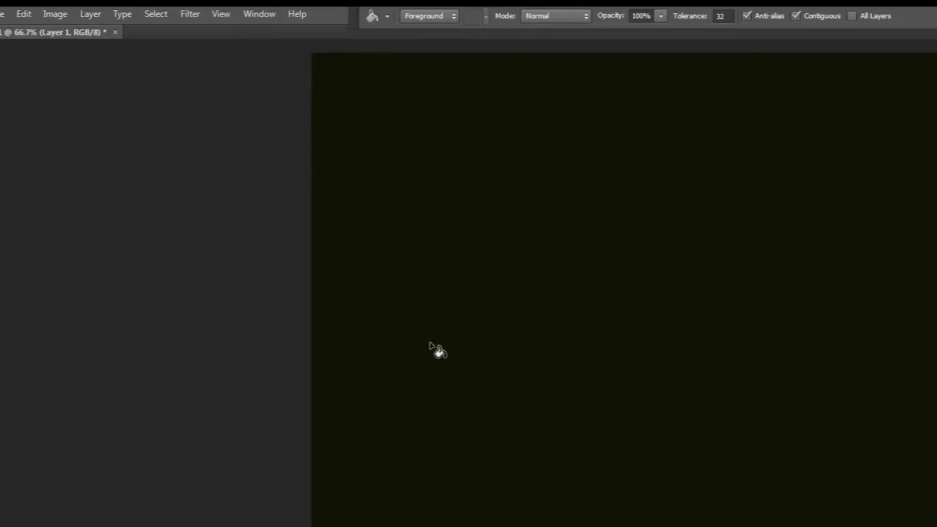
pyautogui.hotkey('ctrl', 'v')
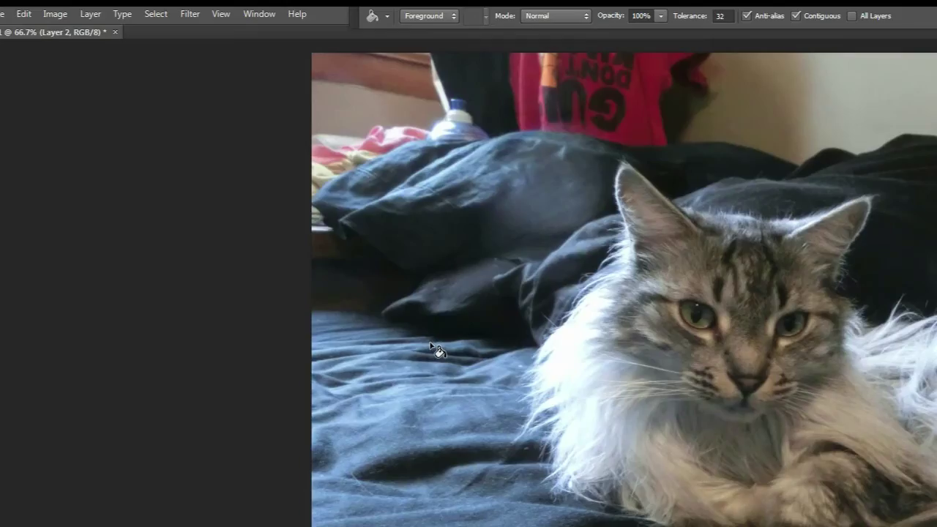
# - Scale the cat photo down to about 56% and place it toward the lower right
pyautogui.press('v')
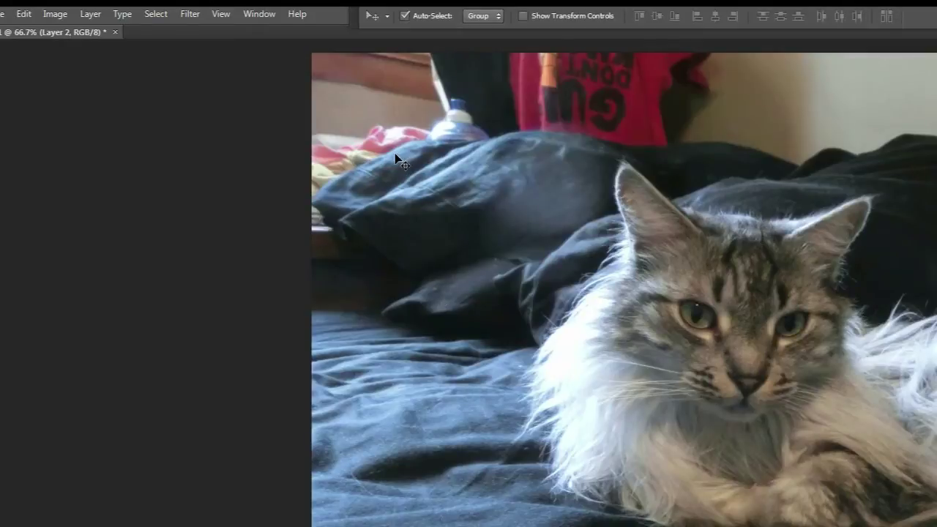
pyautogui.hotkey('ctrl', 't')
pyautogui.moveTo(472, 241); pyautogui.dragTo(556, 328)
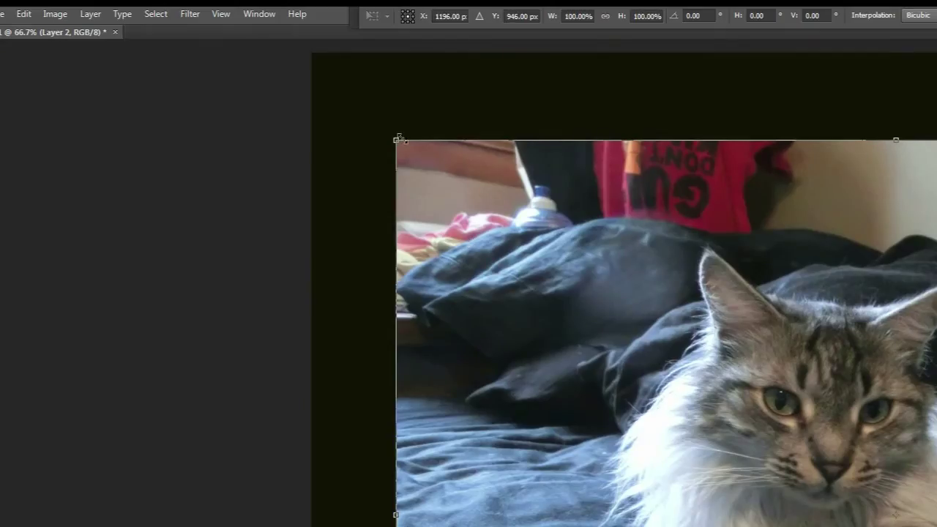
pyautogui.moveTo(723, 365); pyautogui.dragTo(724, 365)
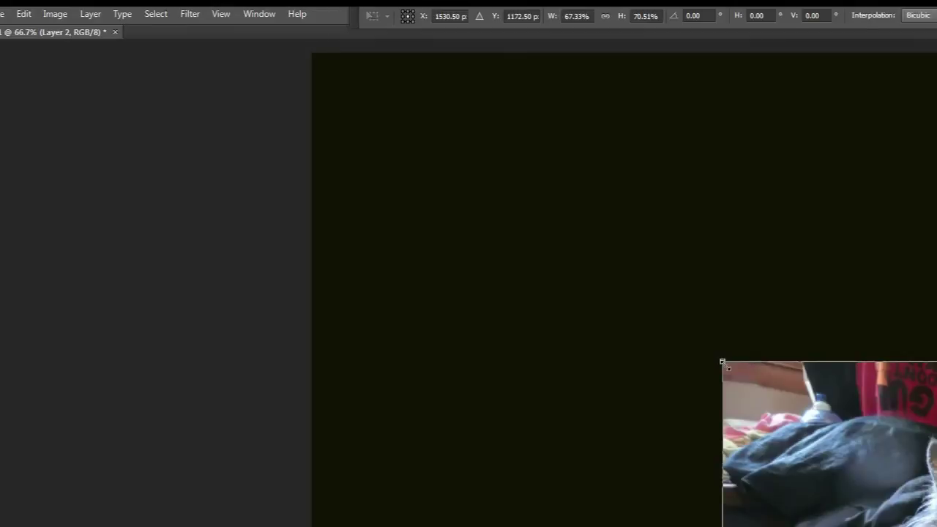
pyautogui.moveTo(863, 484); pyautogui.dragTo(478, 270)
pyautogui.moveTo(336, 148); pyautogui.dragTo(337, 150)
pyautogui.moveTo(395, 202); pyautogui.dragTo(564, 344)
pyautogui.press('Return')
pyautogui.moveTo(701, 458); pyautogui.dragTo(658, 410)
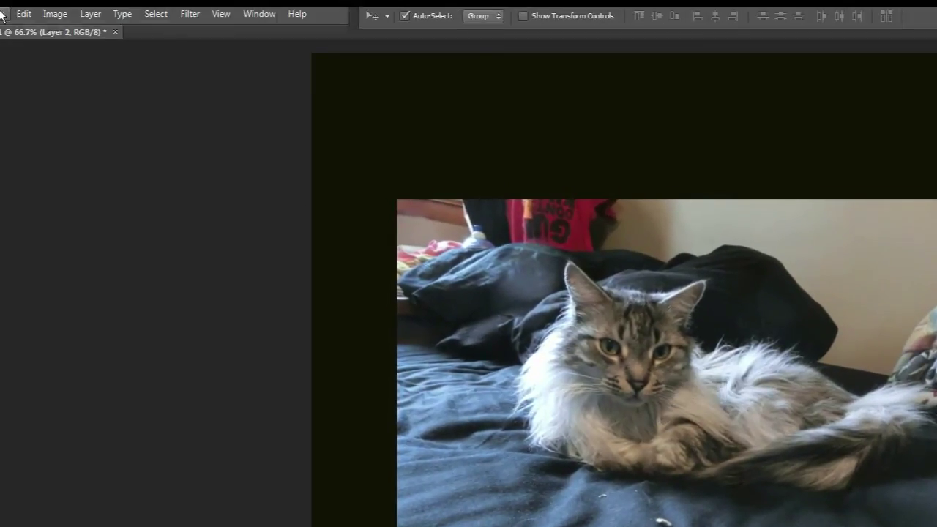
pyautogui.click(2, 16)
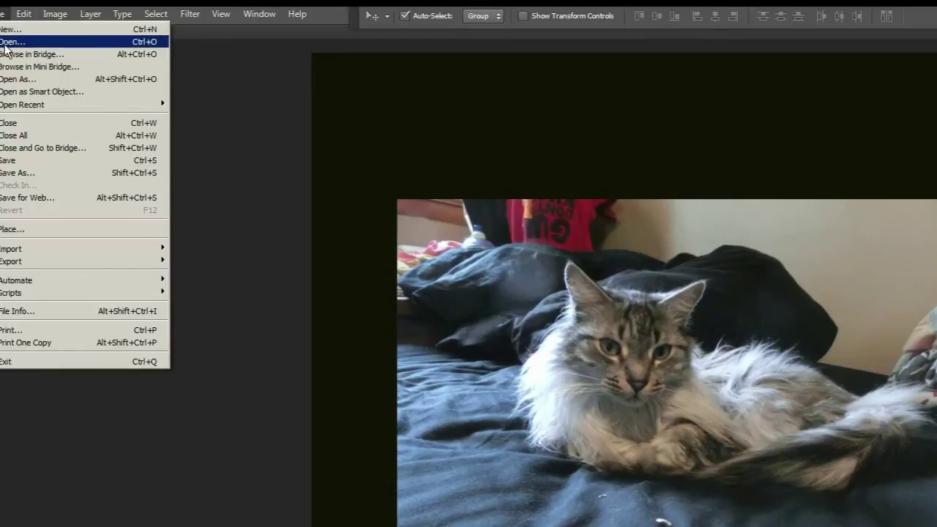
# - Open the cropped group photo, copy all of it and close it
pyautogui.click(6, 45)
pyautogui.scroll(-3, 860, 428)
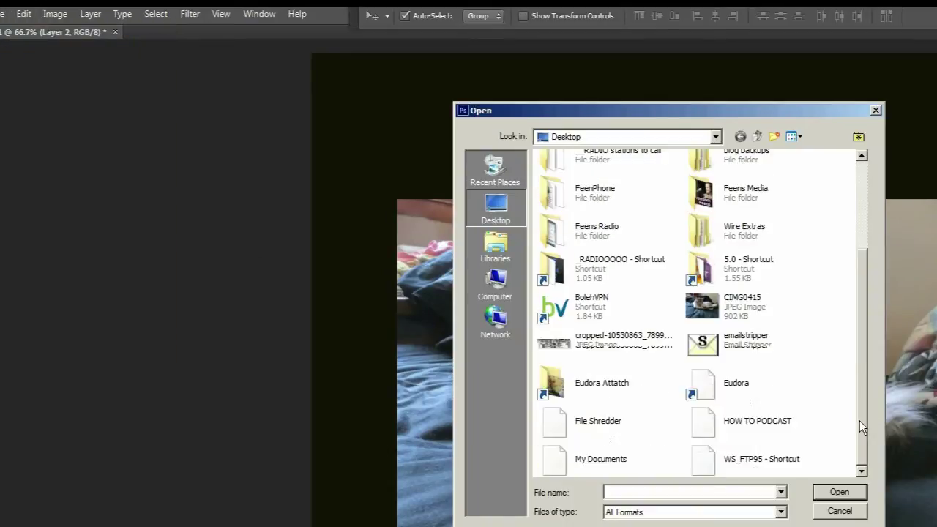
pyautogui.click(570, 347)
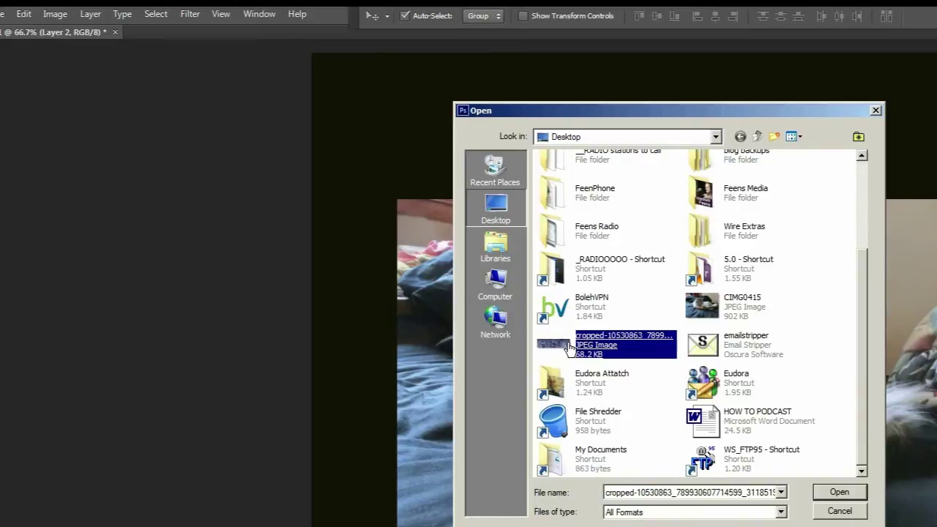
pyautogui.doubleClick(569, 347)
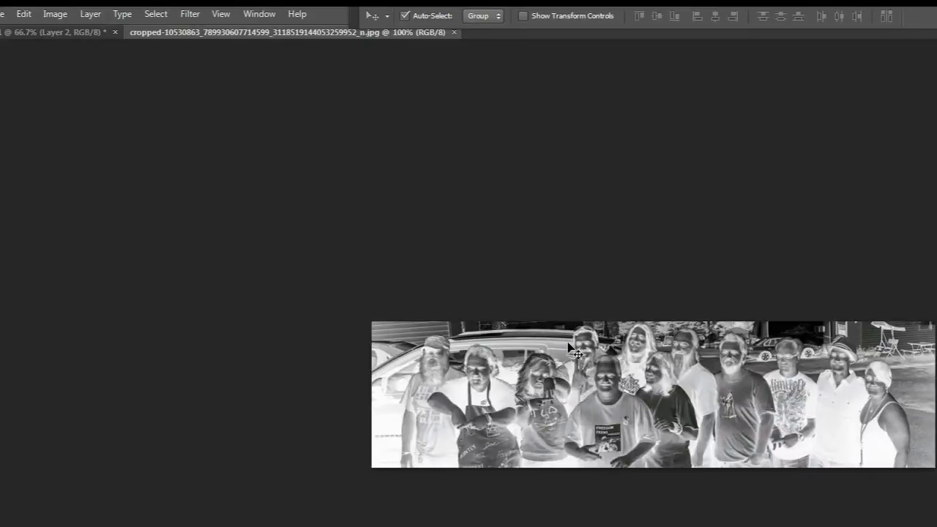
pyautogui.hotkey('ctrl', 'a')
pyautogui.hotkey('ctrl', 'w')
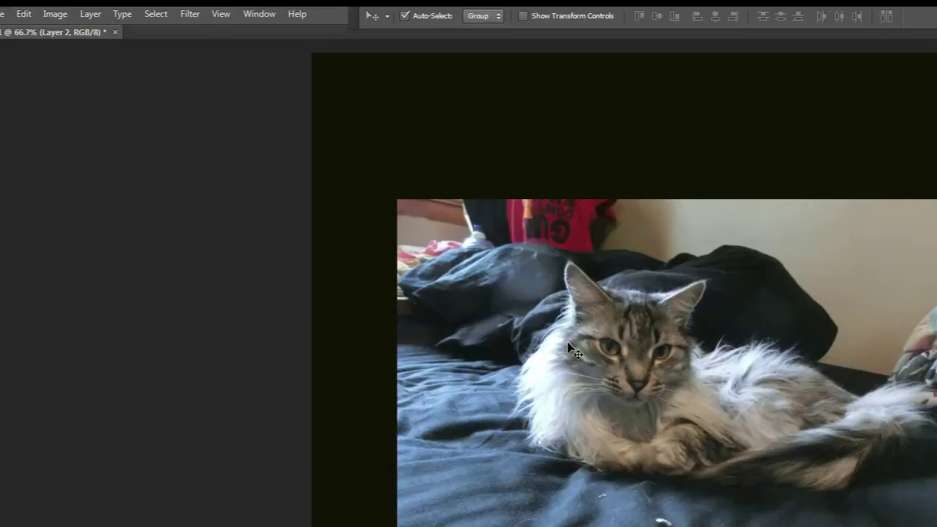
# - Arrange the group photo strip above the cat photo on the dark canvas
pyautogui.moveTo(583, 438); pyautogui.dragTo(566, 526)
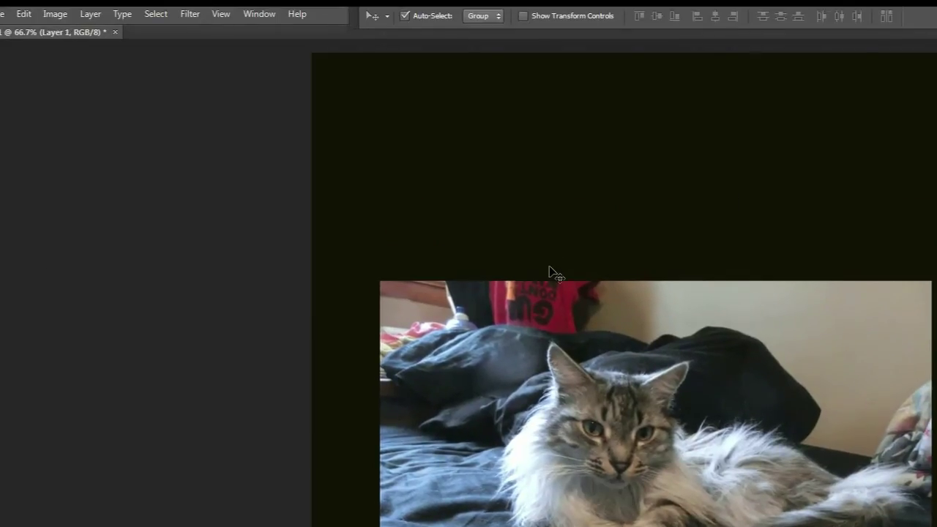
pyautogui.click(558, 244)
pyautogui.moveTo(564, 440); pyautogui.dragTo(513, 526)
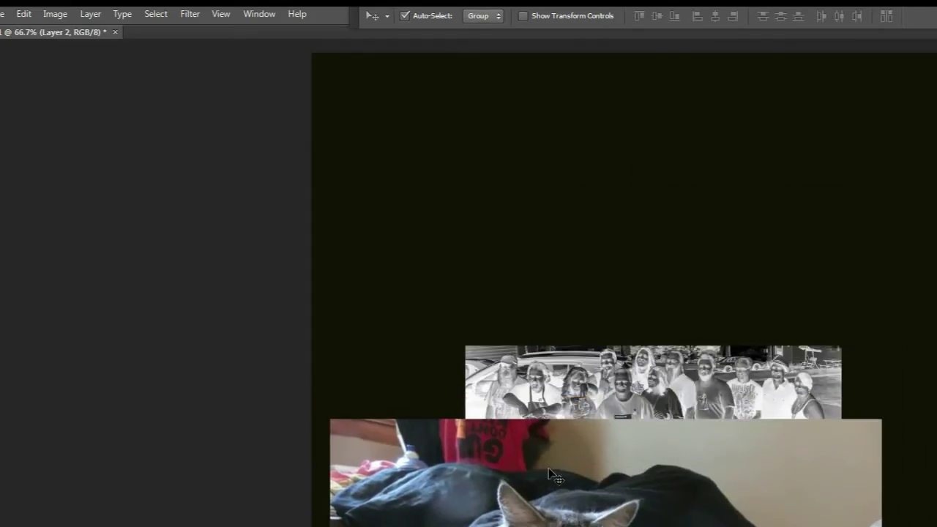
pyautogui.moveTo(596, 392); pyautogui.dragTo(590, 198)
pyautogui.moveTo(623, 518); pyautogui.dragTo(676, 394)
pyautogui.moveTo(656, 219); pyautogui.dragTo(656, 260)
pyautogui.hotkey('alt', ']')
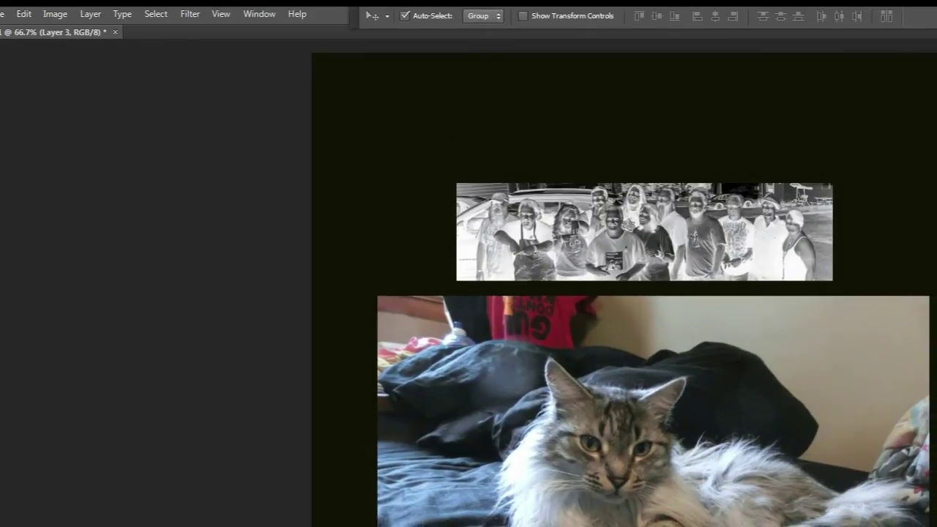
# - Set up the Type tool with a pink-red colour at 72 pt
pyautogui.press('t')
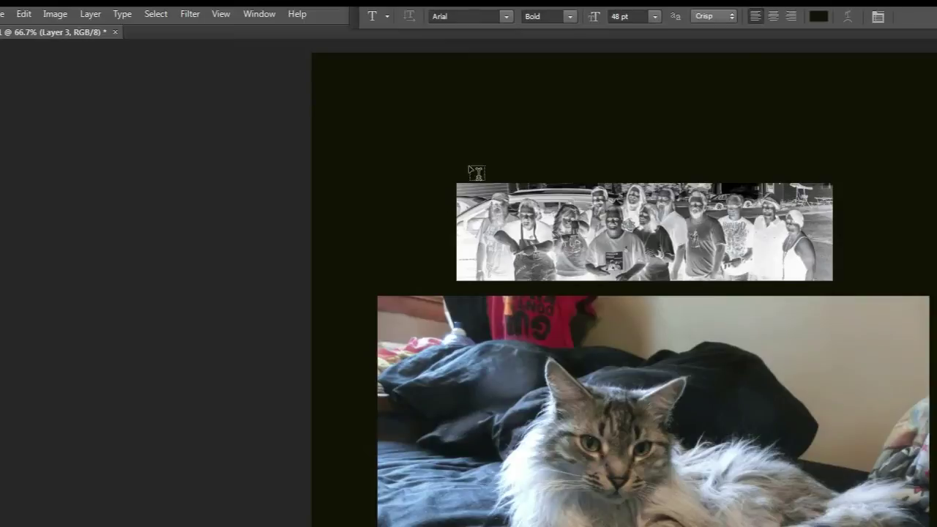
pyautogui.click(817, 16)
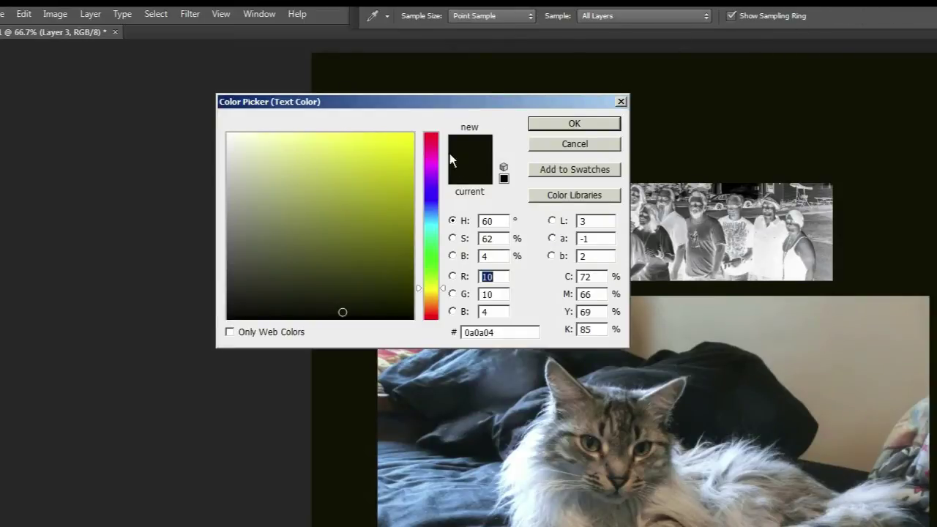
pyautogui.click(426, 141)
pyautogui.click(560, 123)
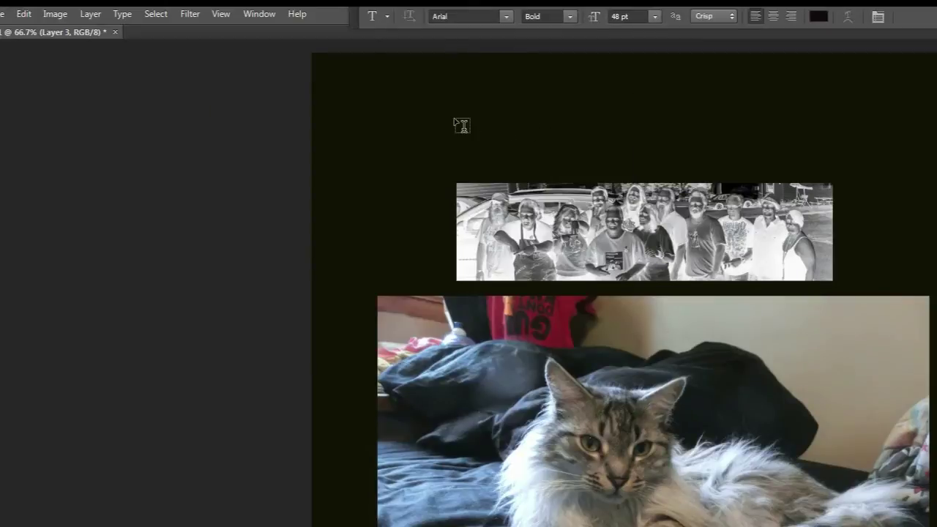
pyautogui.click(463, 125)
pyautogui.press('Left')
pyautogui.click(2, 377)
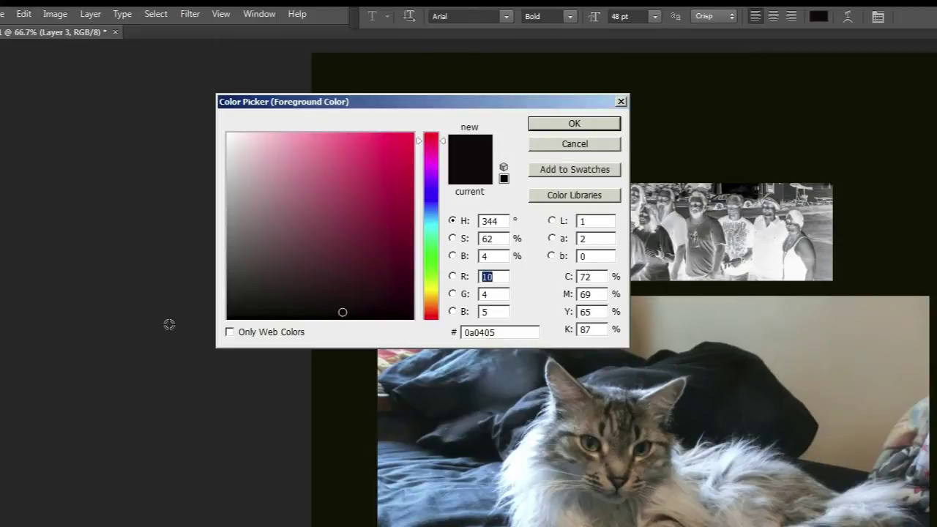
pyautogui.click(403, 142)
pyautogui.click(577, 126)
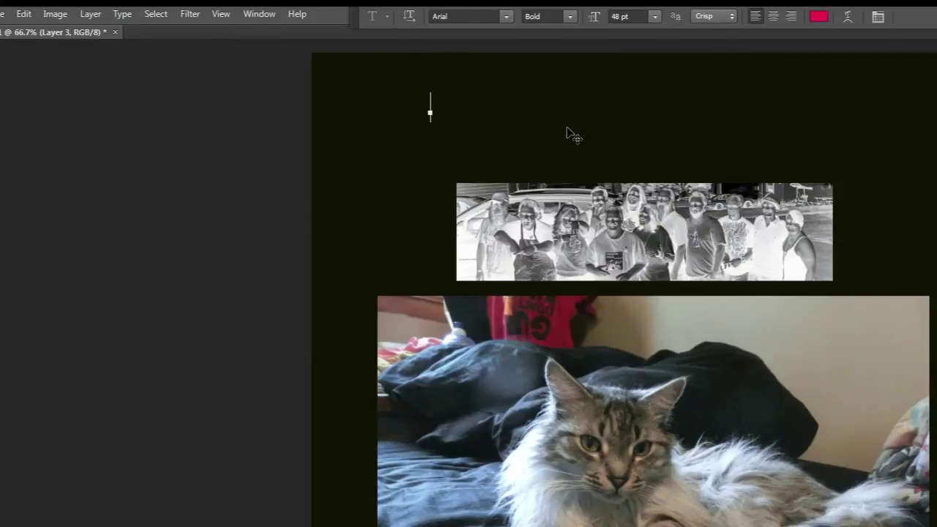
pyautogui.click(655, 16)
pyautogui.click(649, 213)
# - Type 'MY COOL PODCAST', enlarge it to 130 pt and move it near the top
pyautogui.write('MY COOL P')
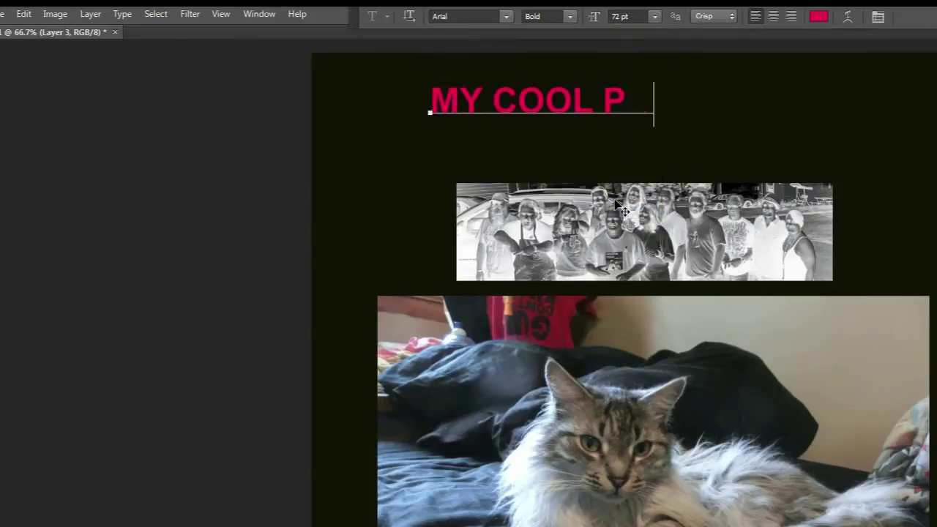
pyautogui.write('ODCAST')
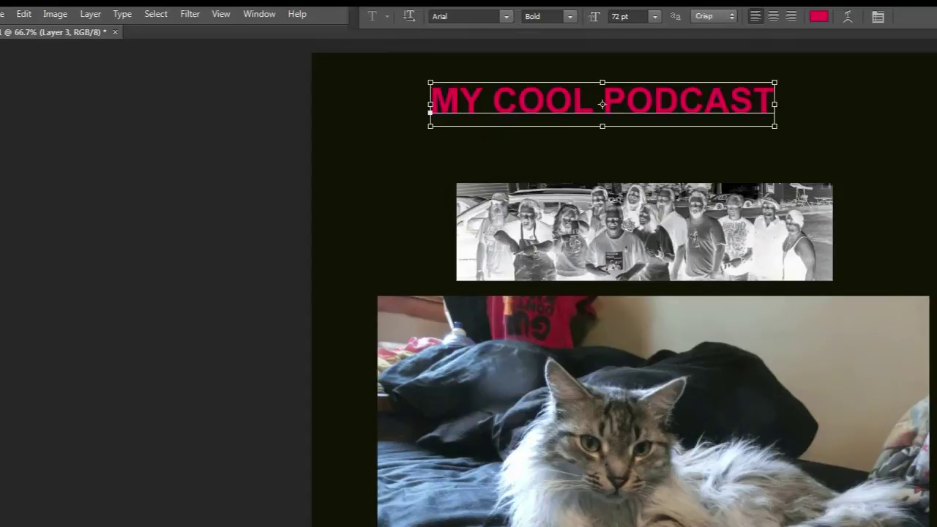
pyautogui.hotkey('ctrl', 'a')
pyautogui.click(660, 14)
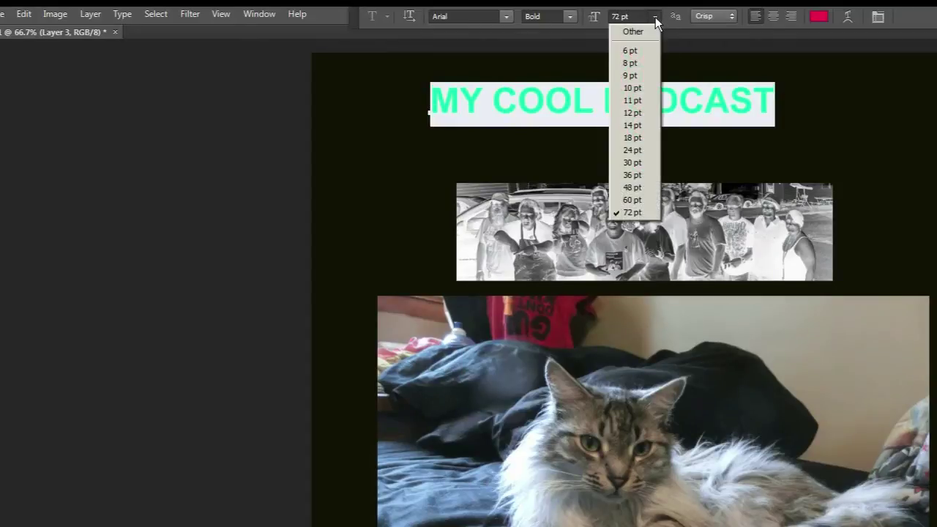
pyautogui.click(620, 15)
pyautogui.click(621, 15)
pyautogui.write('13')
pyautogui.press('Return')
pyautogui.write('0')
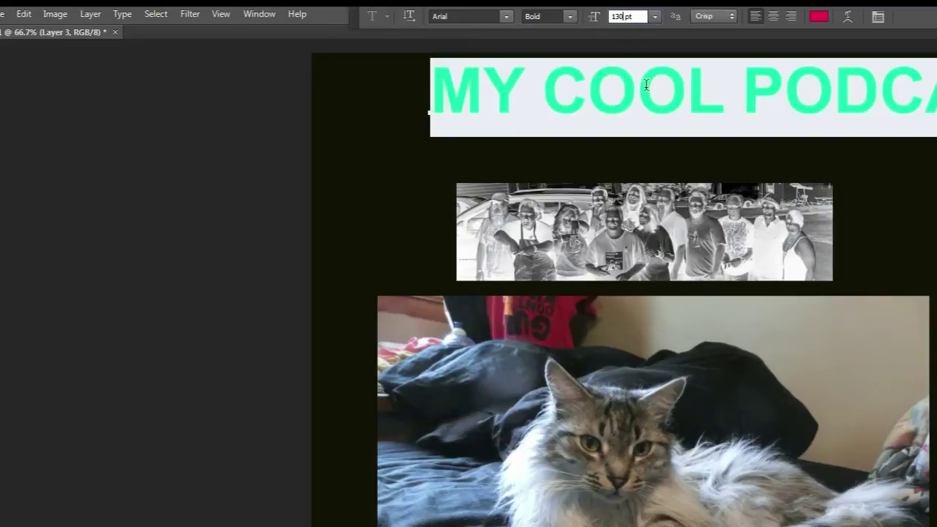
pyautogui.click(640, 121)
pyautogui.click(11, 81)
pyautogui.moveTo(635, 80); pyautogui.dragTo(574, 104)
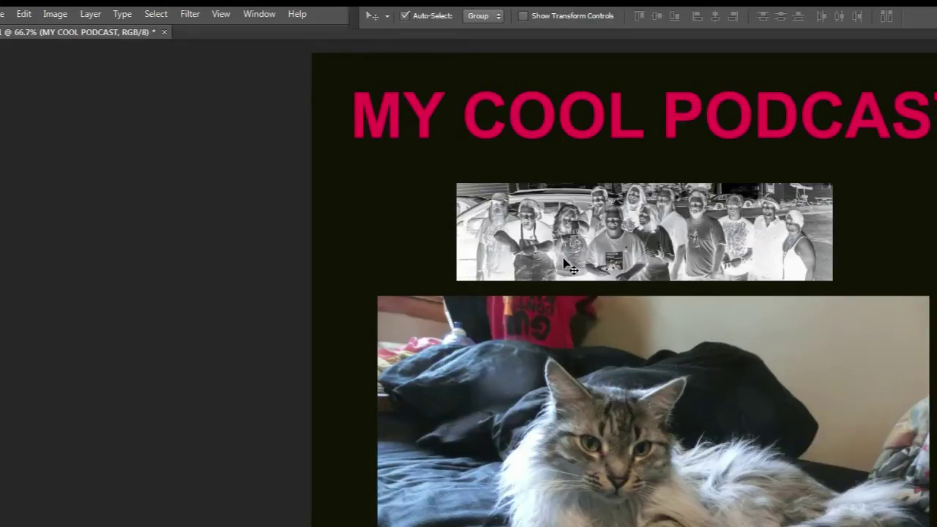
# - Create a new empty layer, Layer 5
pyautogui.click(90, 13)
pyautogui.moveTo(94, 31)
pyautogui.click(258, 30)
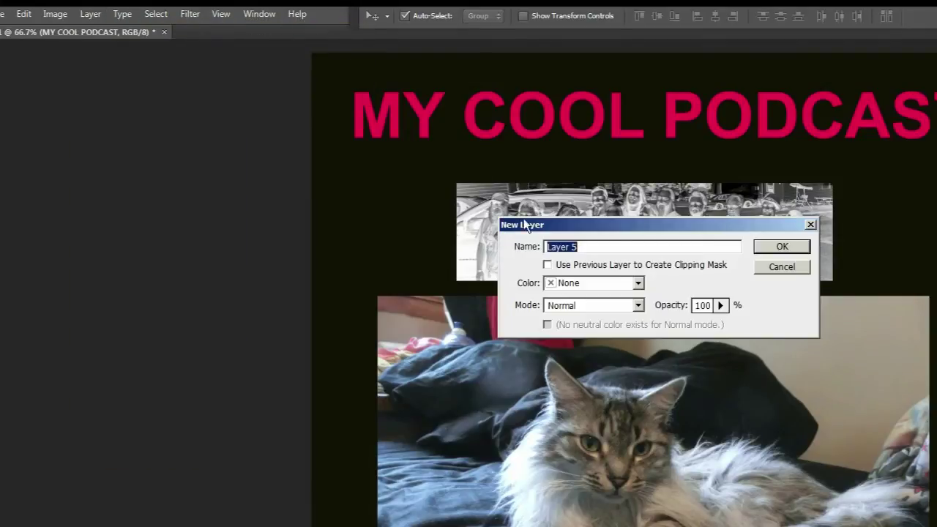
pyautogui.click(783, 248)
# - Switch the foreground colour to purple while the headline text layer is selected
pyautogui.click(385, 118)
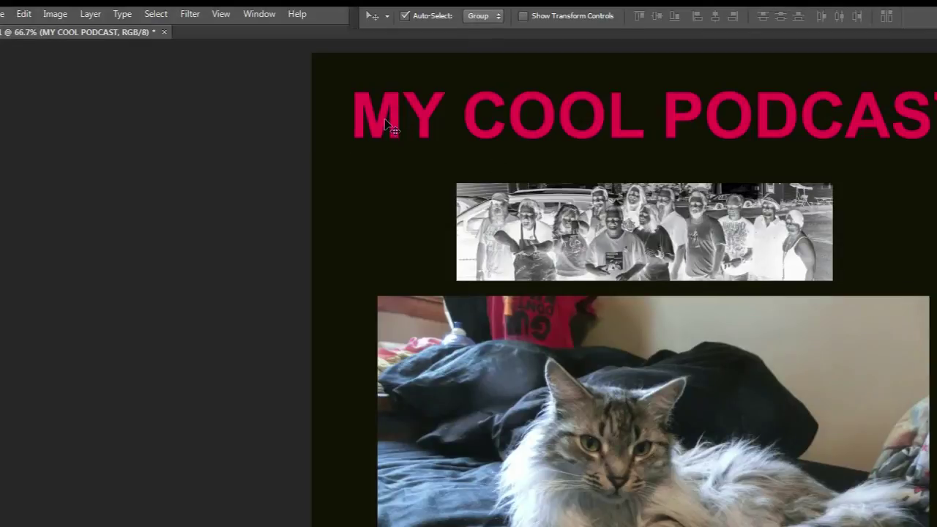
pyautogui.press('t')
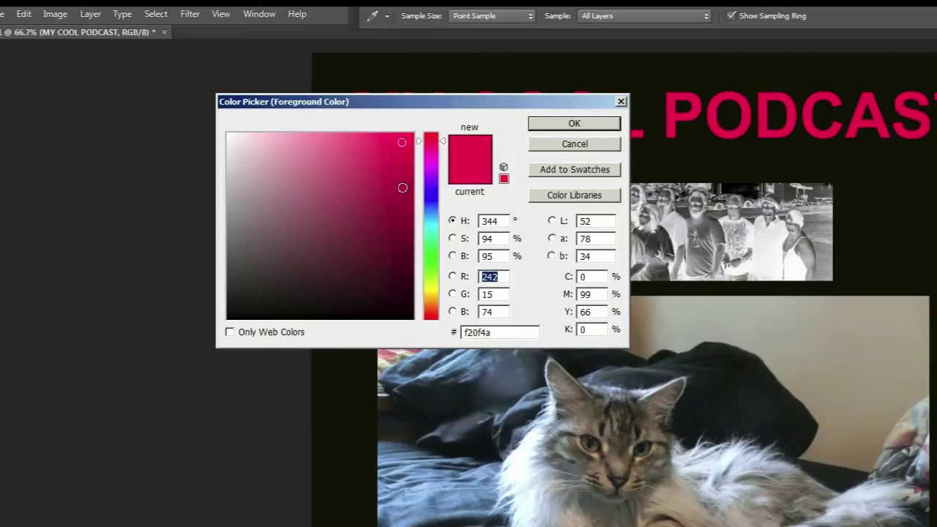
pyautogui.click(434, 180)
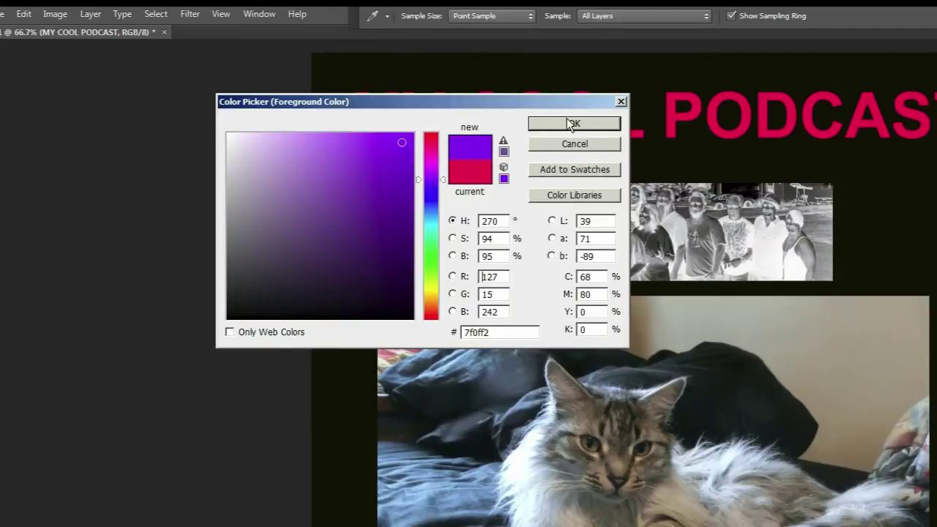
pyautogui.click(570, 124)
pyautogui.moveTo(351, 117); pyautogui.dragTo(399, 123)
pyautogui.click(398, 123)
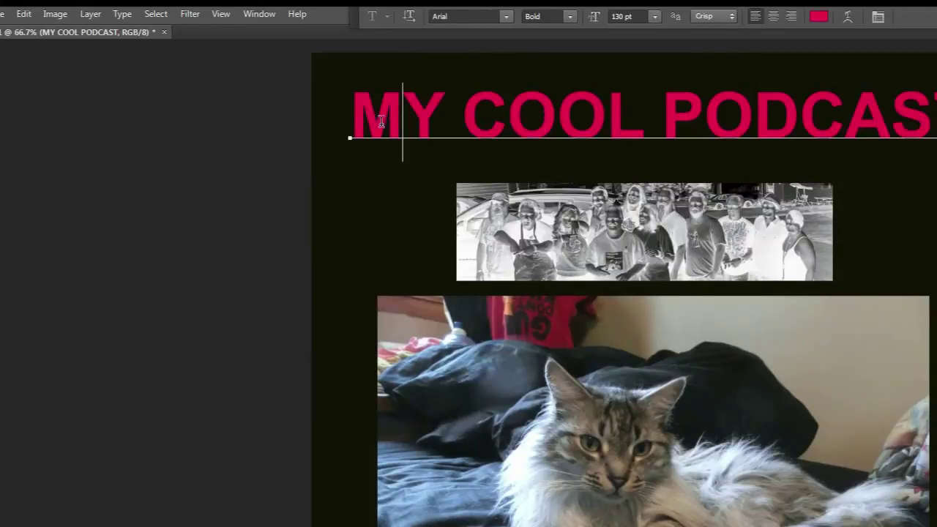
pyautogui.write('M')
pyautogui.press('BackSpace')
pyautogui.press('Escape')
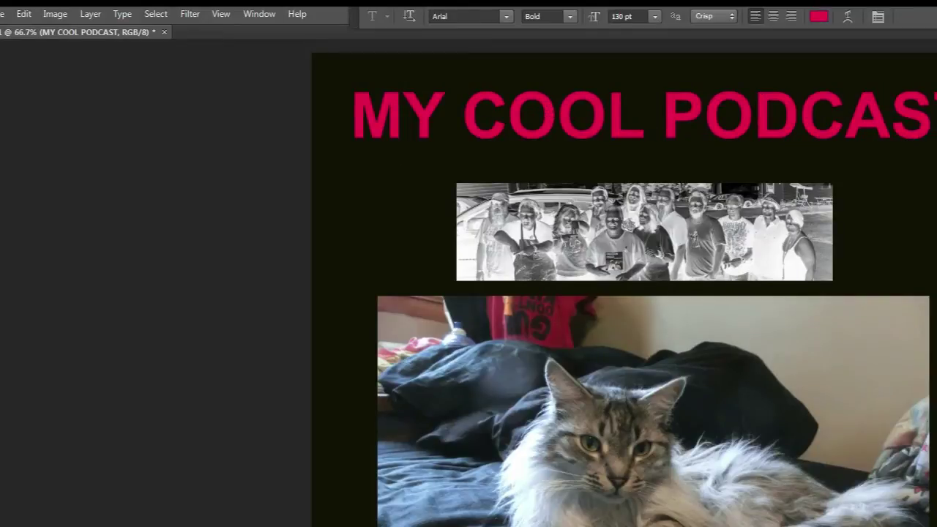
# - Type a second magenta 'MY COOL PODCAST' and move it just over the red title
pyautogui.click(347, 117)
pyautogui.write('MY')
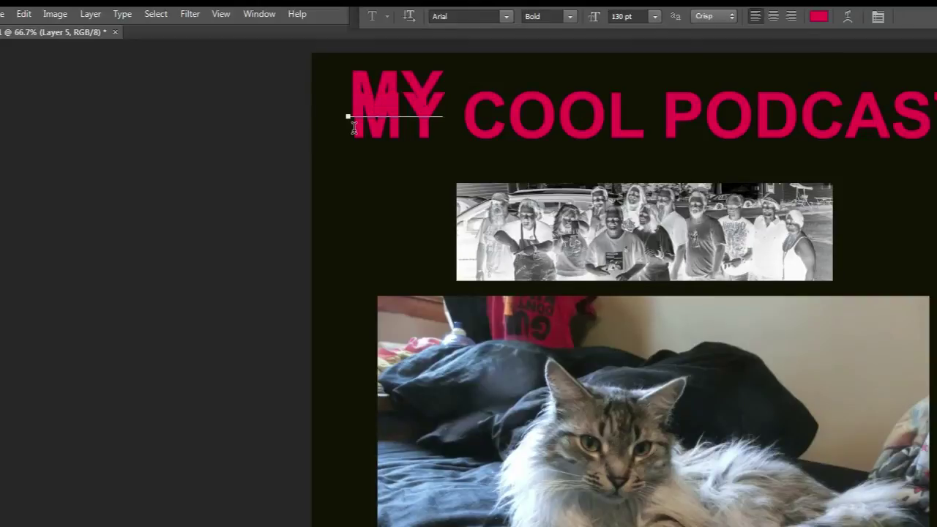
pyautogui.write(' COOL POD')
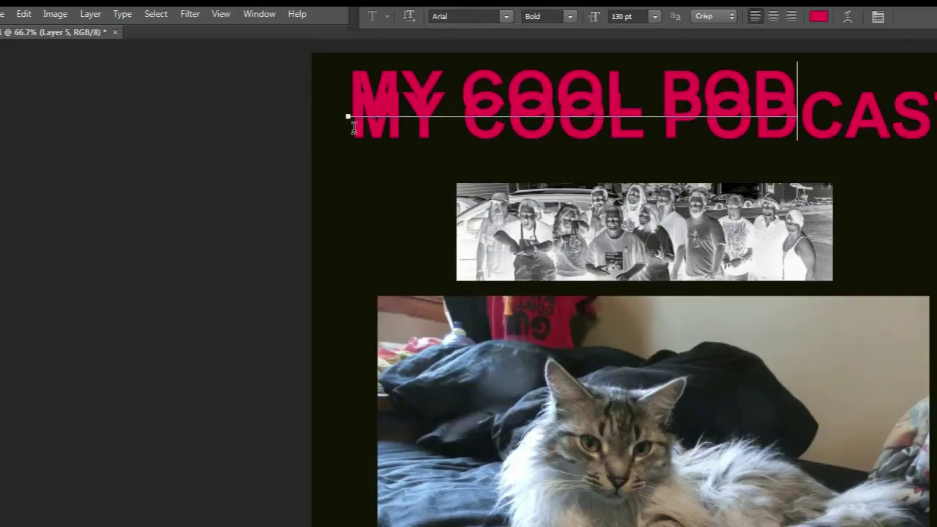
pyautogui.write('CAST')
pyautogui.hotkey('ctrl', 'a')
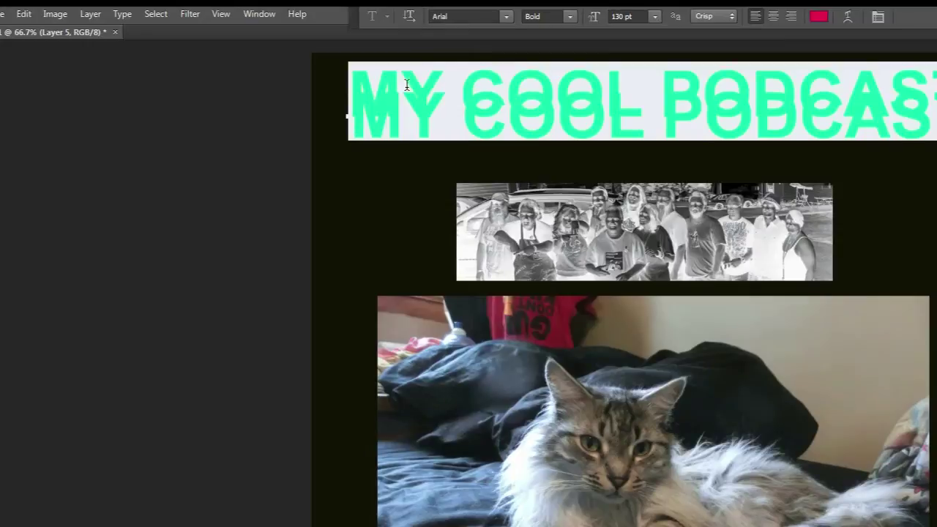
pyautogui.click(819, 17)
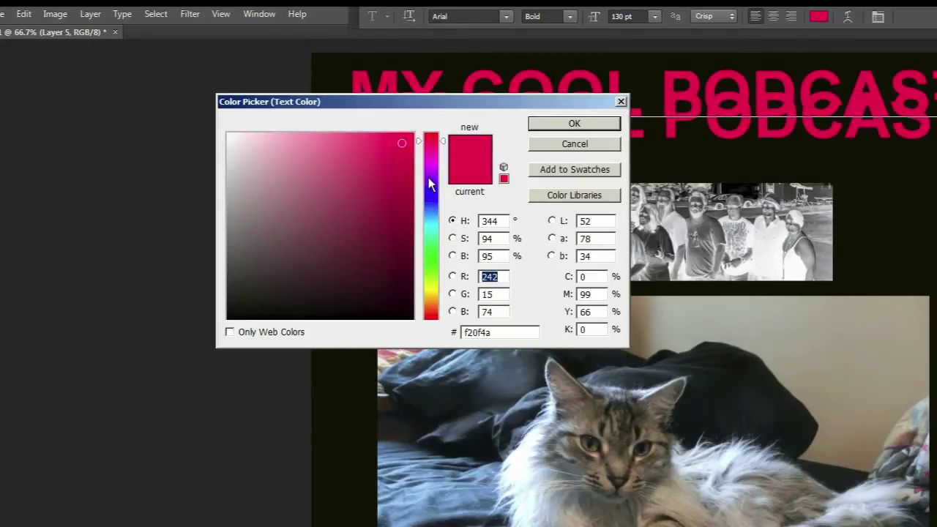
pyautogui.moveTo(428, 177); pyautogui.dragTo(429, 164)
pyautogui.click(399, 138)
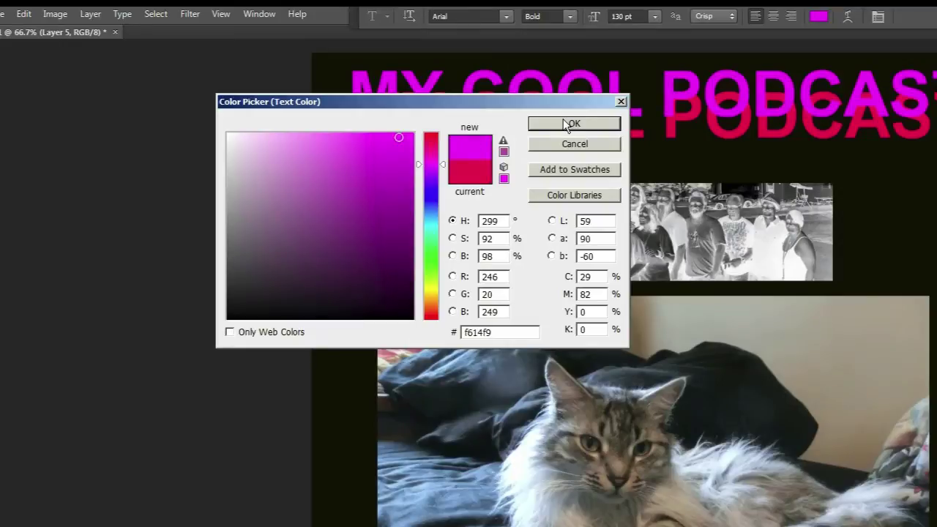
pyautogui.click(571, 124)
pyautogui.click(554, 95)
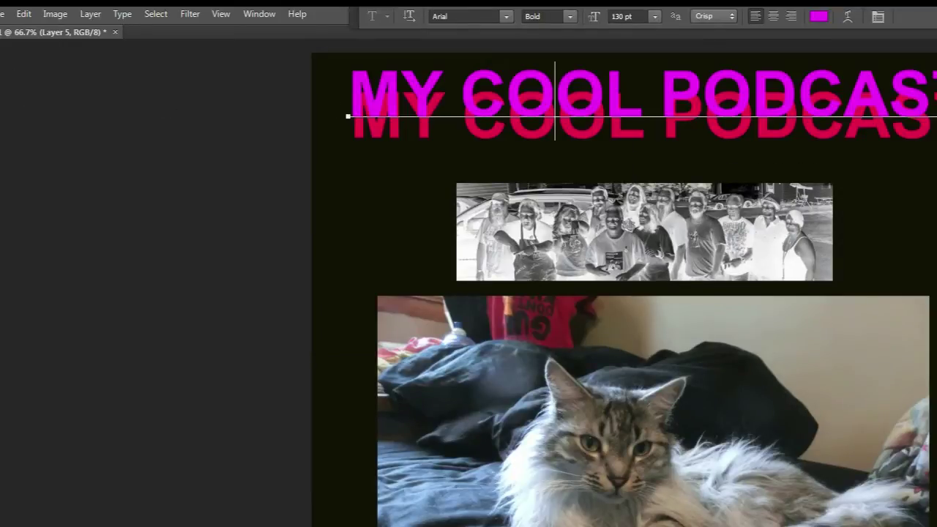
pyautogui.hotkey('ctrl', 'Return')
pyautogui.press('v')
pyautogui.moveTo(429, 105)
pyautogui.mouseDown()
pyautogui.moveTo(435, 132)
pyautogui.moveTo(437, 113)
pyautogui.mouseUp()
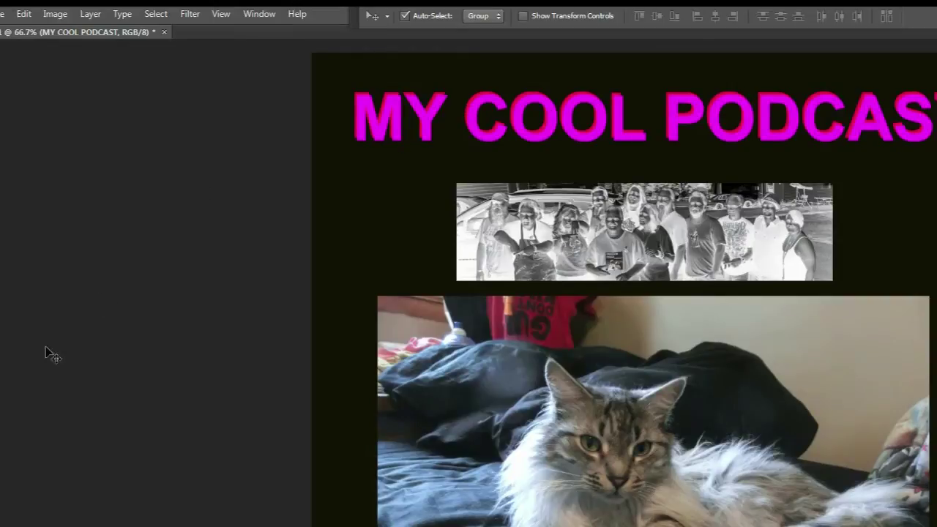
# - Recolour the title text blue-purple (hue 257)
pyautogui.press('t')
pyautogui.click(530, 98)
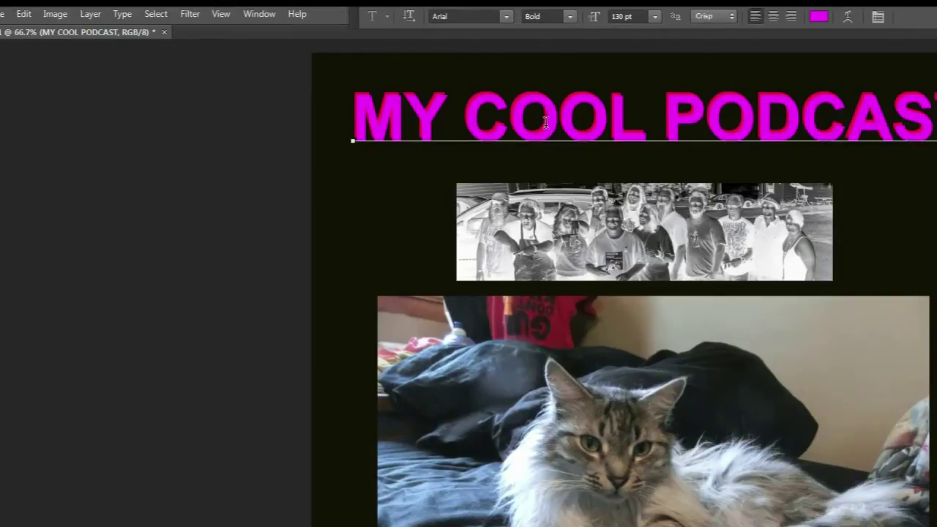
pyautogui.hotkey('ctrl', 'a')
pyautogui.click(819, 21)
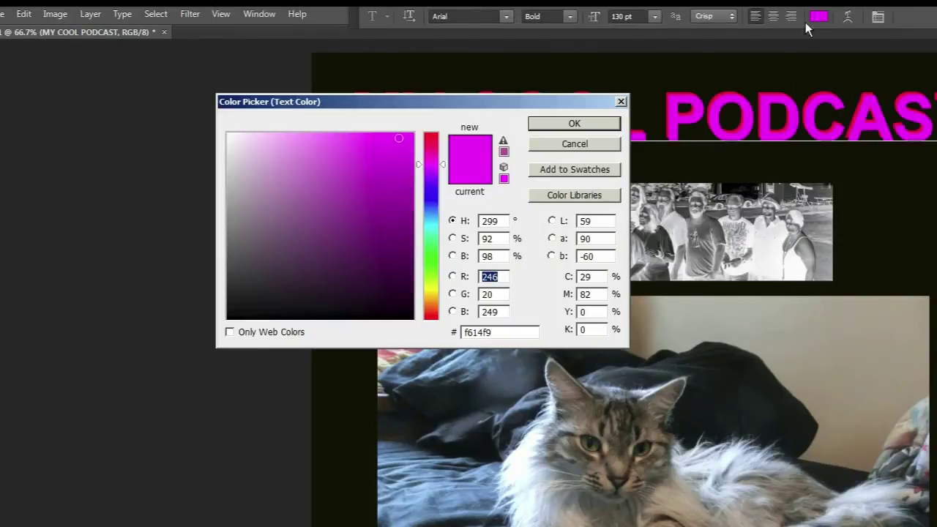
pyautogui.click(431, 186)
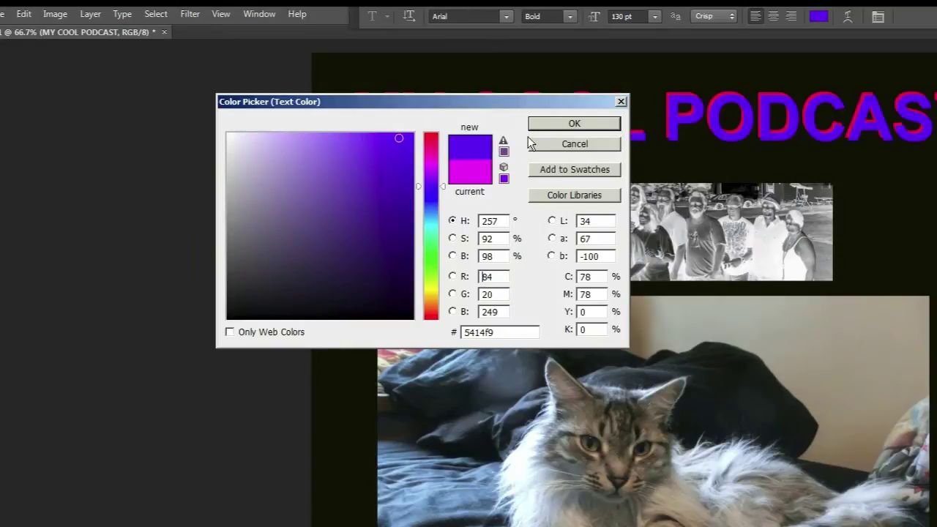
pyautogui.click(545, 123)
pyautogui.click(554, 135)
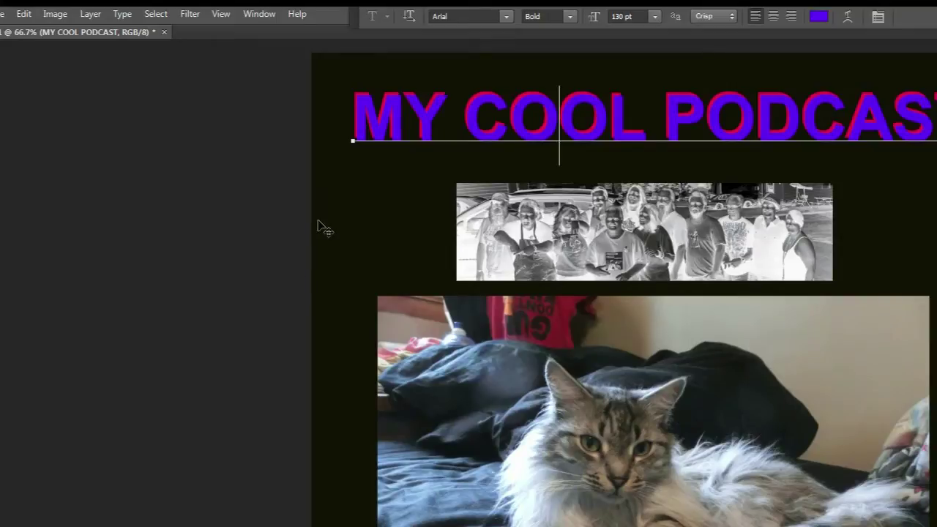
pyautogui.hotkey('ctrl', 'Return')
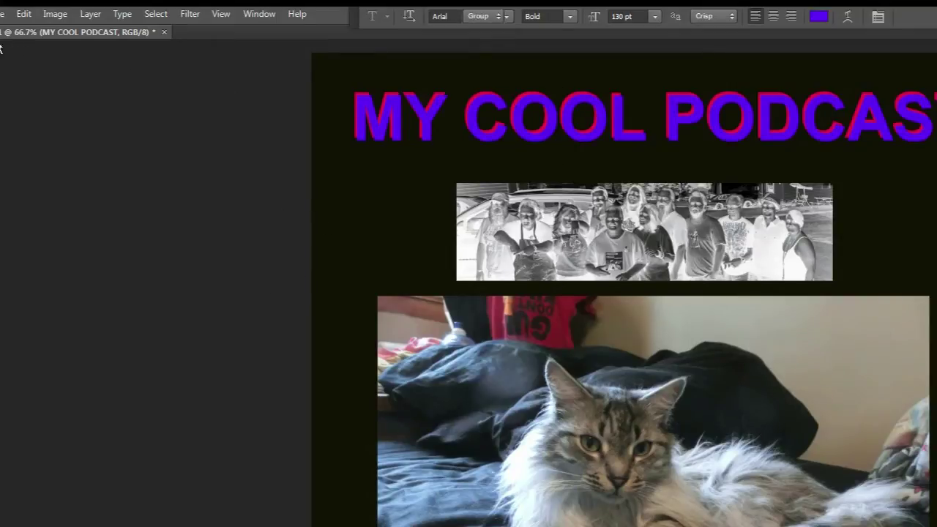
# - Offset the title copies, enlarge and raise the group photo, and nudge the cat photo right
pyautogui.press('v')
pyautogui.moveTo(355, 100)
pyautogui.mouseDown()
pyautogui.moveTo(366, 96)
pyautogui.moveTo(351, 104)
pyautogui.mouseUp()
pyautogui.moveTo(582, 229); pyautogui.dragTo(605, 213)
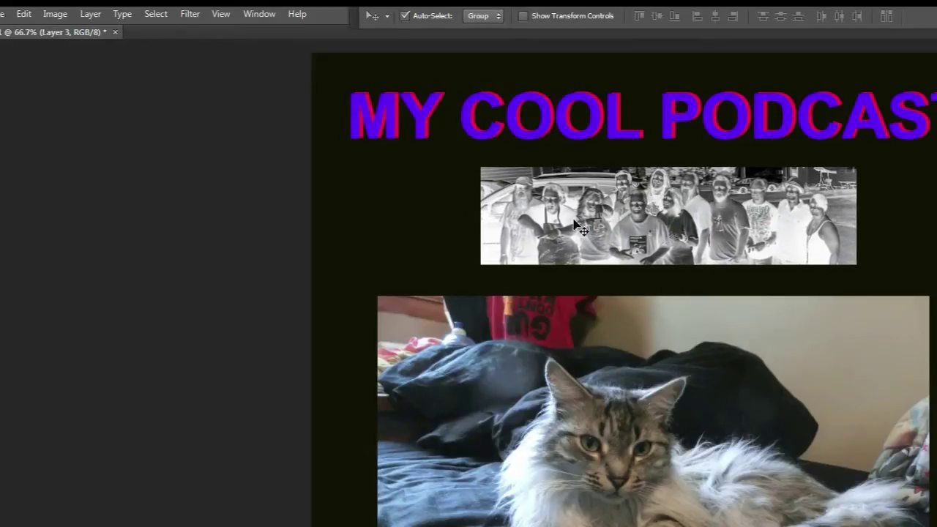
pyautogui.hotkey('ctrl', 't')
pyautogui.moveTo(482, 264); pyautogui.dragTo(469, 272)
pyautogui.doubleClick(639, 227)
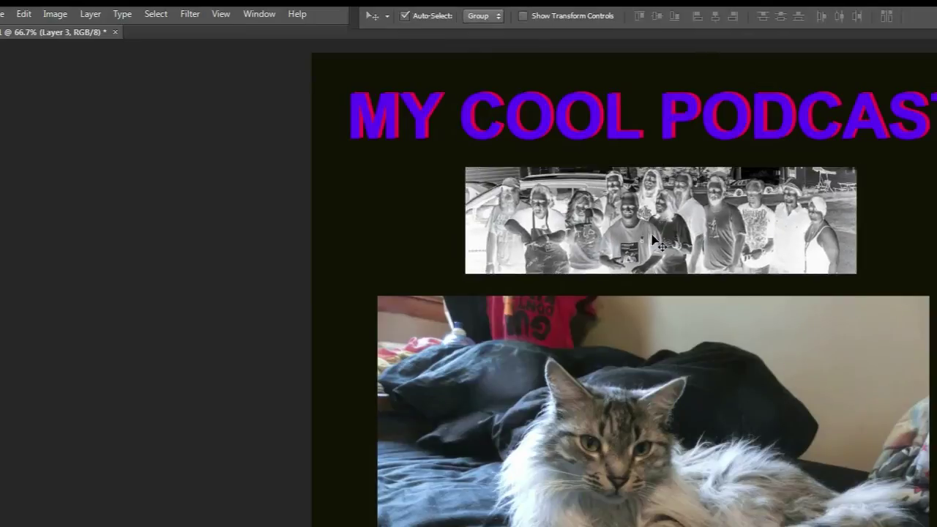
pyautogui.moveTo(649, 370); pyautogui.dragTo(656, 364)
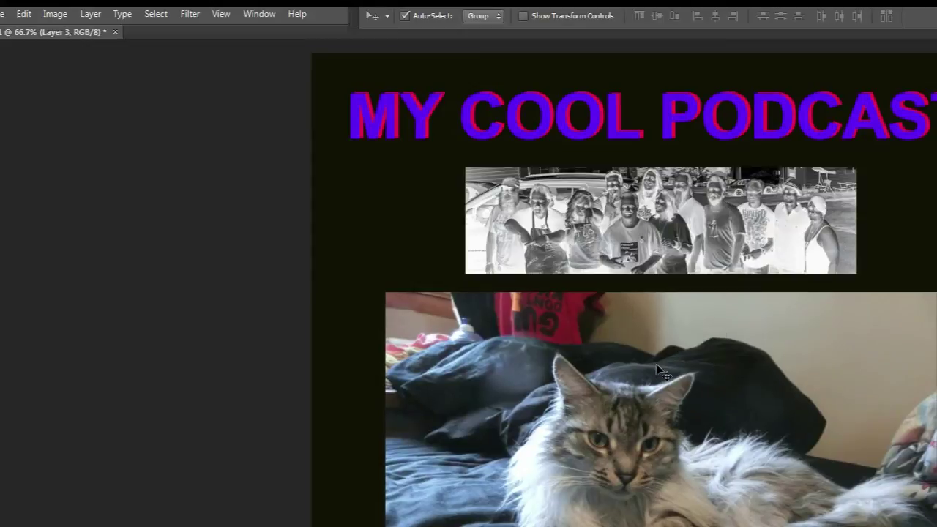
pyautogui.click(2, 13)
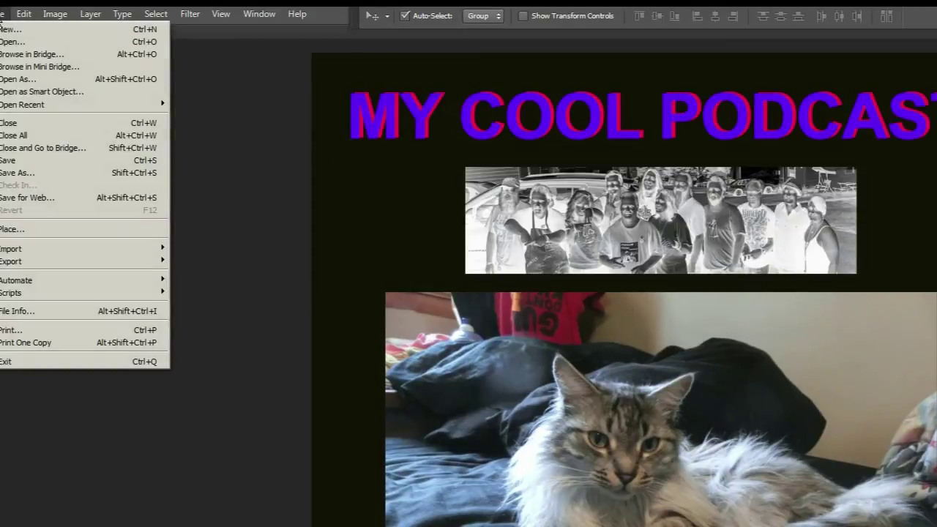
# - Save the cover as the Photoshop file 'COOL PODCAST LOGO LAYERED LARGE'
pyautogui.click(16, 174)
pyautogui.write('COOL PODCAST LOGO LAYERED LARGE')
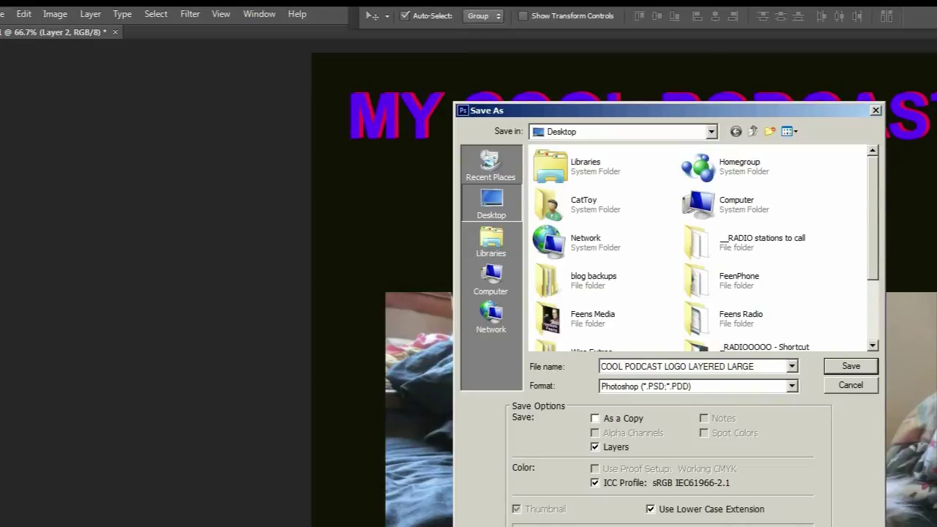
pyautogui.press('Return')
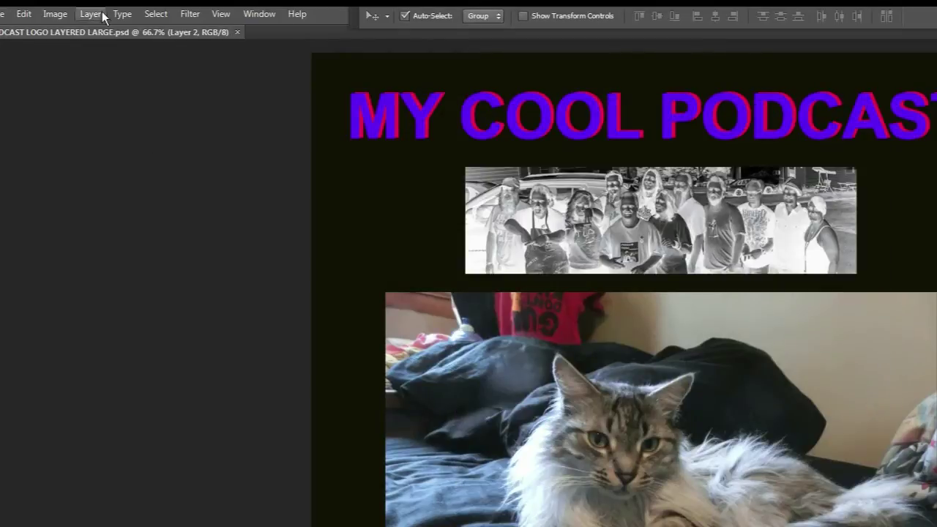
# - Save another copy of the cover as a TIFF with default TIFF options
pyautogui.click(2, 14)
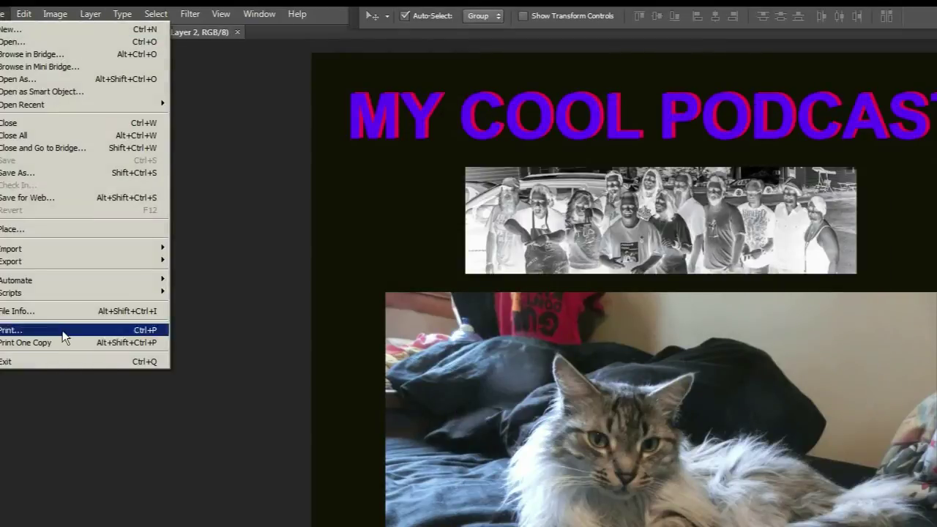
pyautogui.click(39, 172)
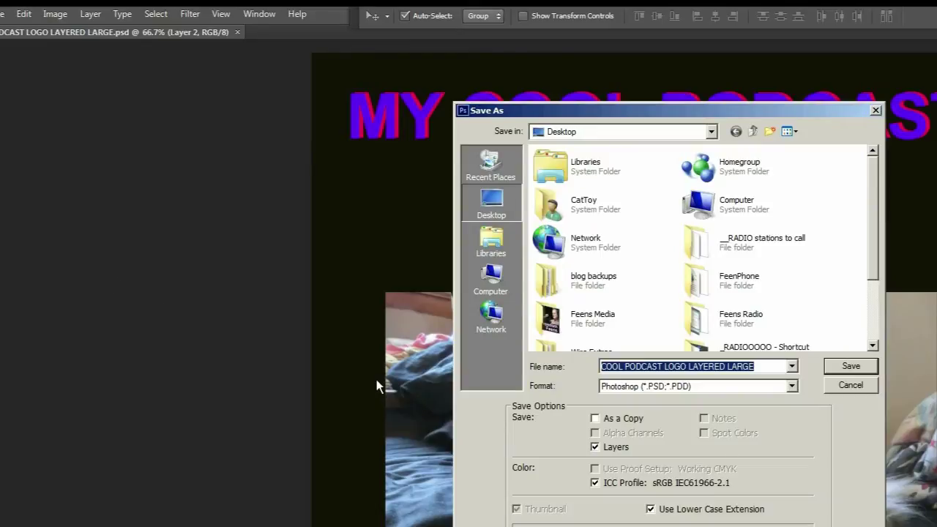
pyautogui.press('Tab')
pyautogui.press('t')
pyautogui.press('t')
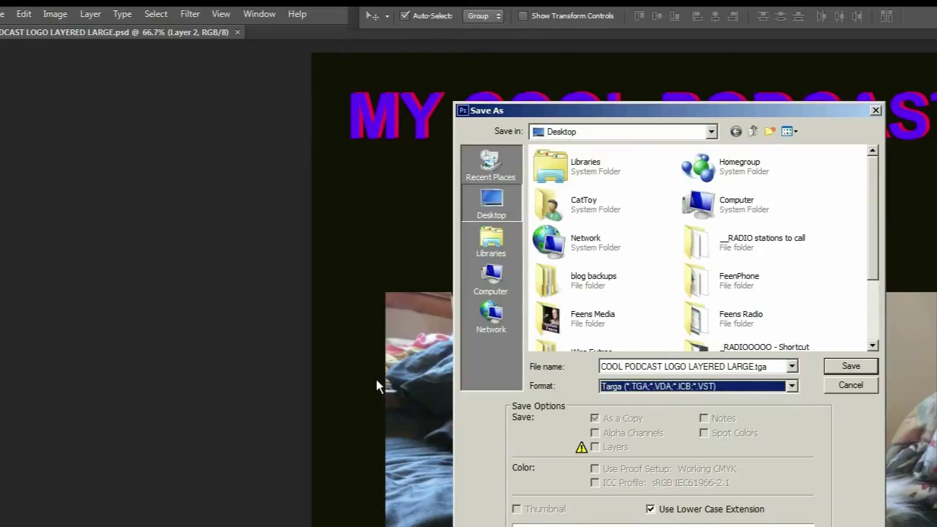
pyautogui.press('Return')
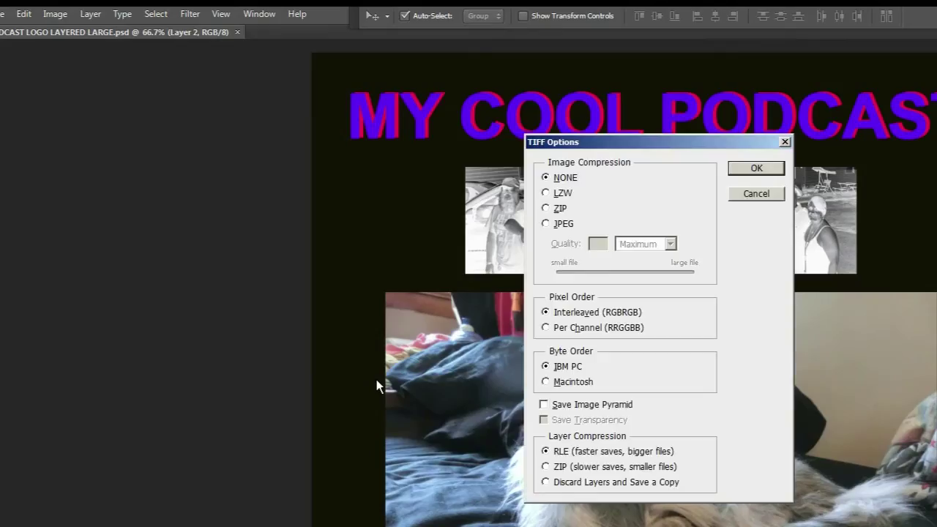
pyautogui.press('Return')
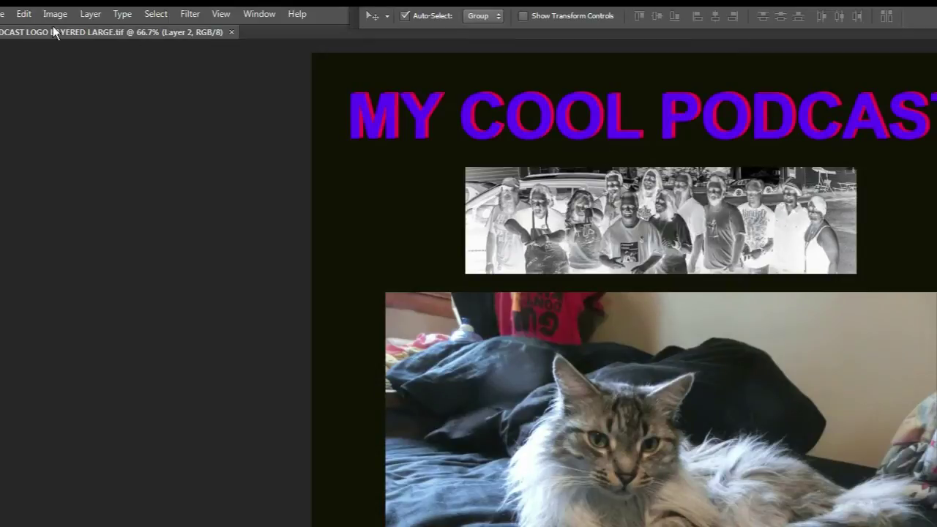
# - Flatten the cover and export a JPEG High named COOL-PODCAST-LOGO-1400 to the Desktop
pyautogui.click(90, 14)
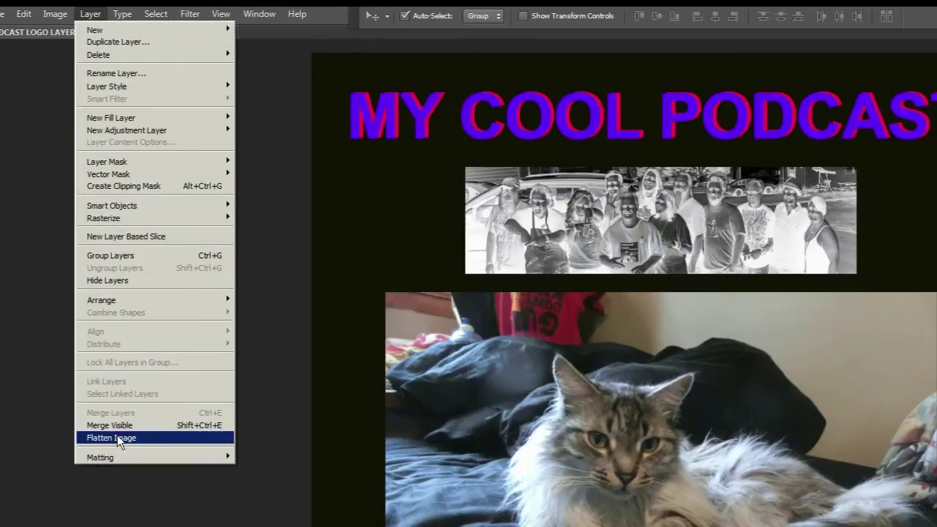
pyautogui.click(117, 438)
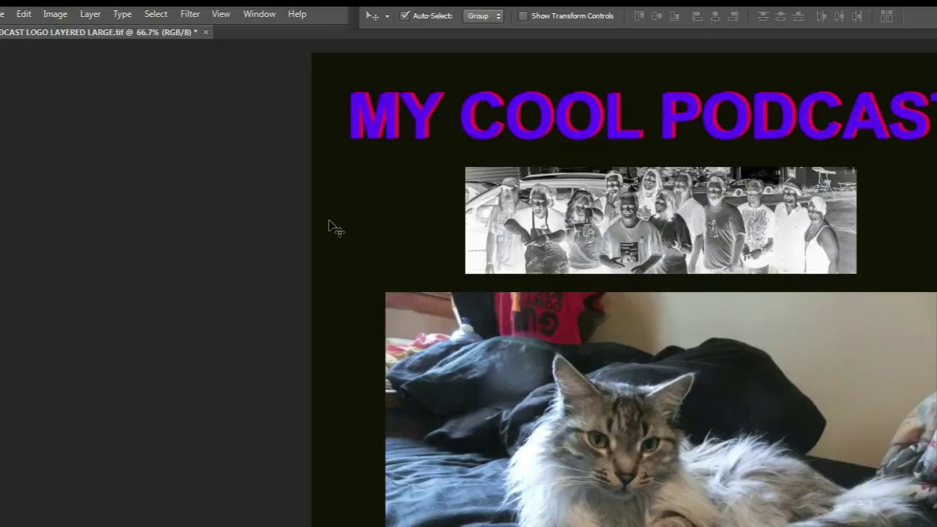
pyautogui.click(2, 17)
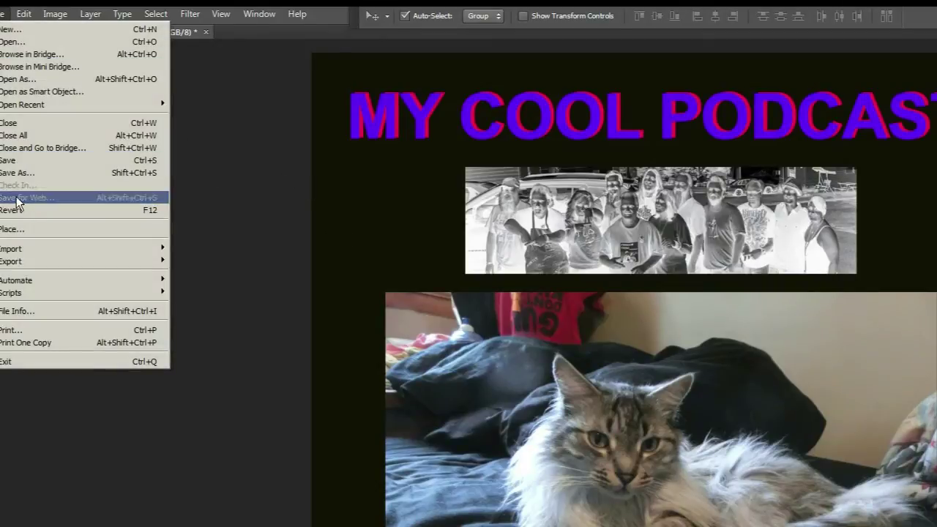
pyautogui.click(20, 198)
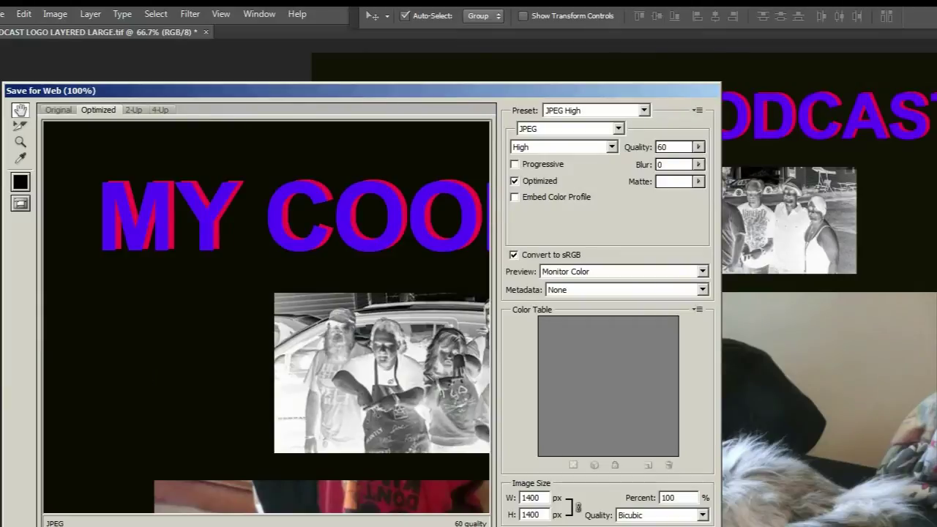
pyautogui.press('Return')
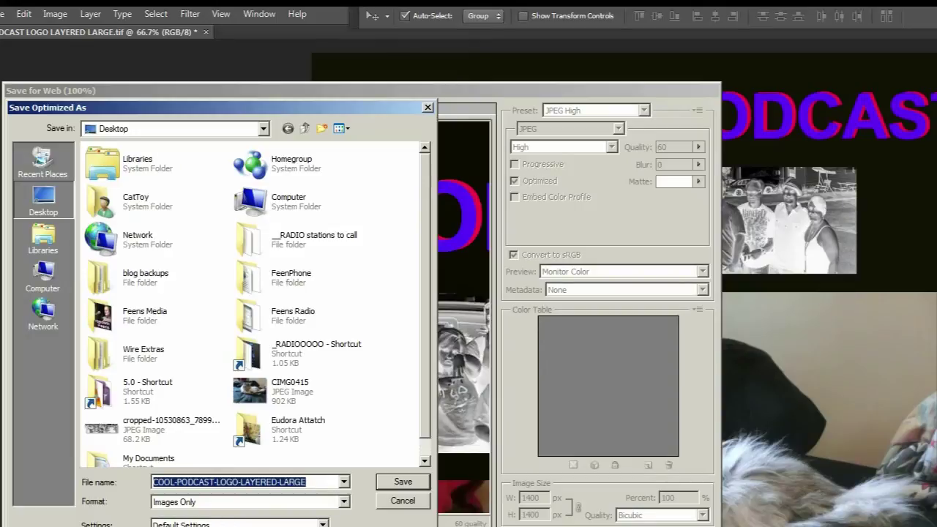
pyautogui.click(306, 481)
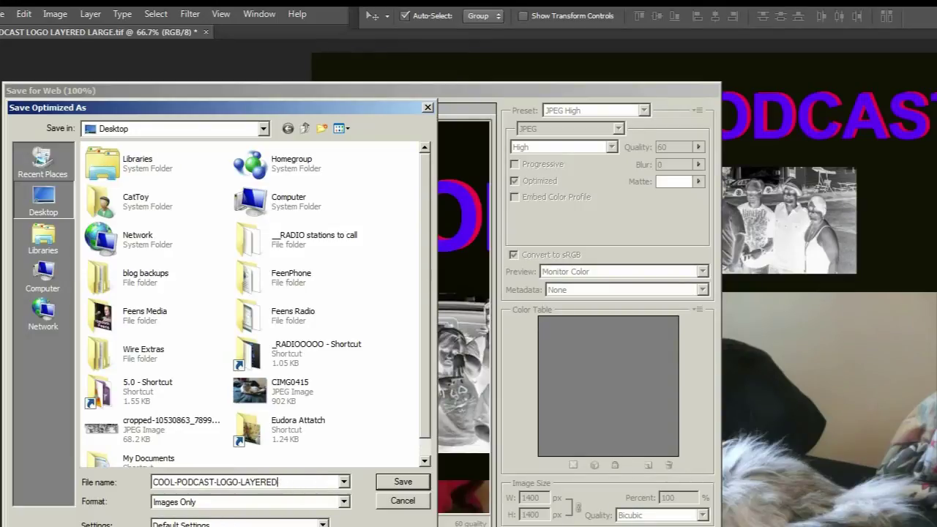
pyautogui.press('BackSpace')
pyautogui.press('BackSpace')
pyautogui.press('BackSpace')
pyautogui.press('BackSpace')
pyautogui.press('BackSpace')
pyautogui.press('BackSpace')
pyautogui.press('Return')
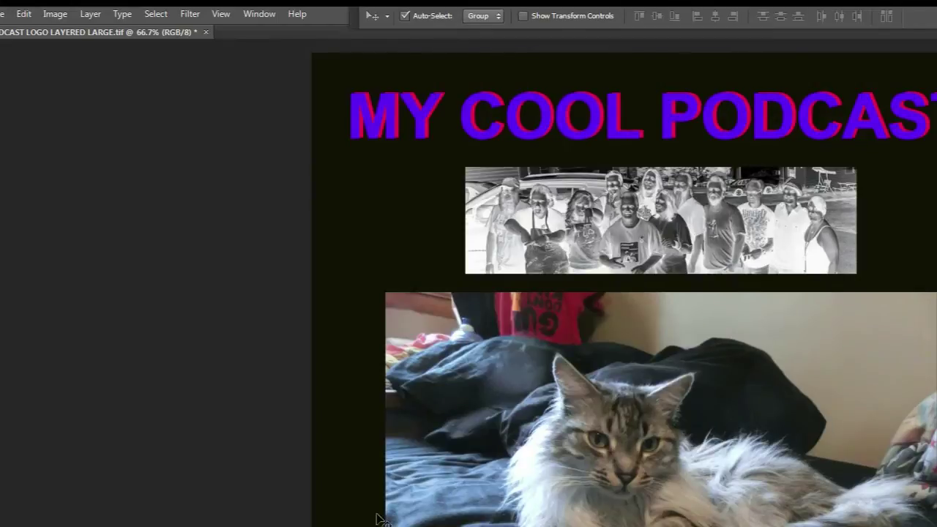
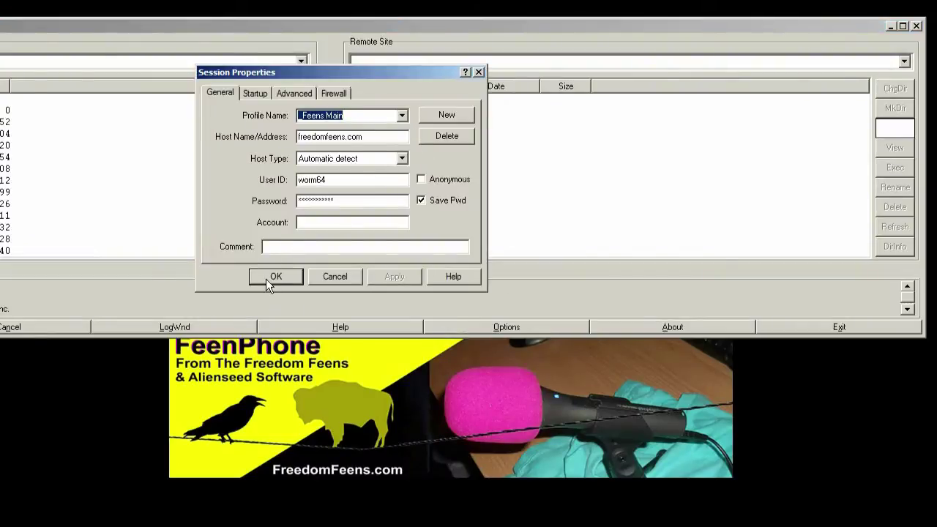
# - Connect to the site in WS_FTP LE and open the remote test folder
pyautogui.click(266, 276)
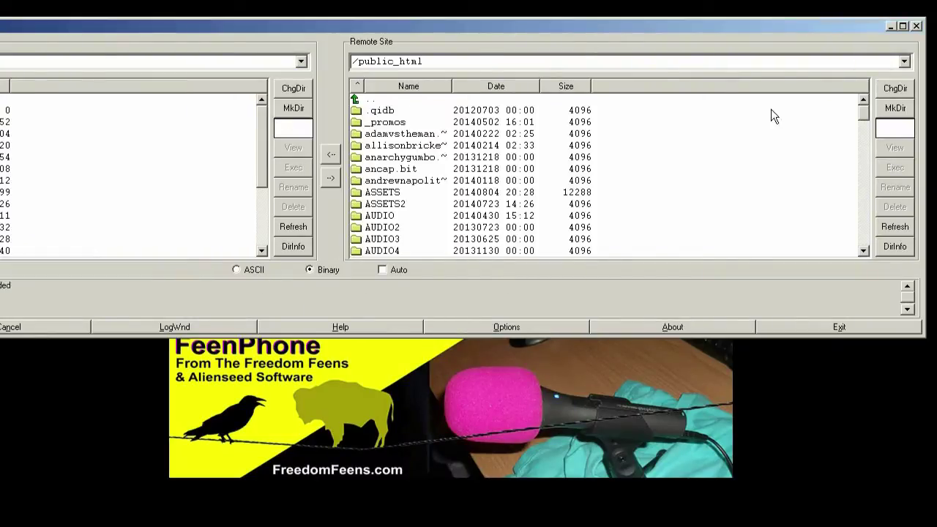
pyautogui.moveTo(862, 118); pyautogui.dragTo(865, 199)
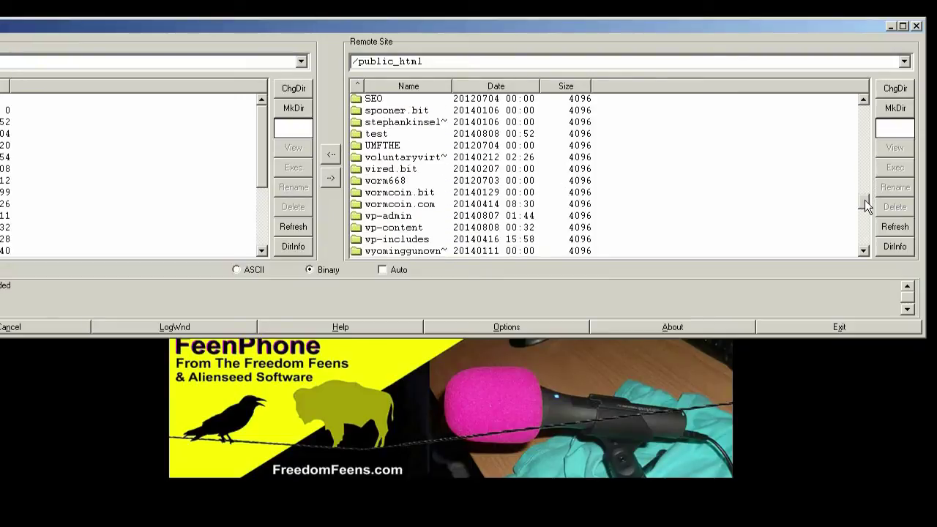
pyautogui.doubleClick(376, 134)
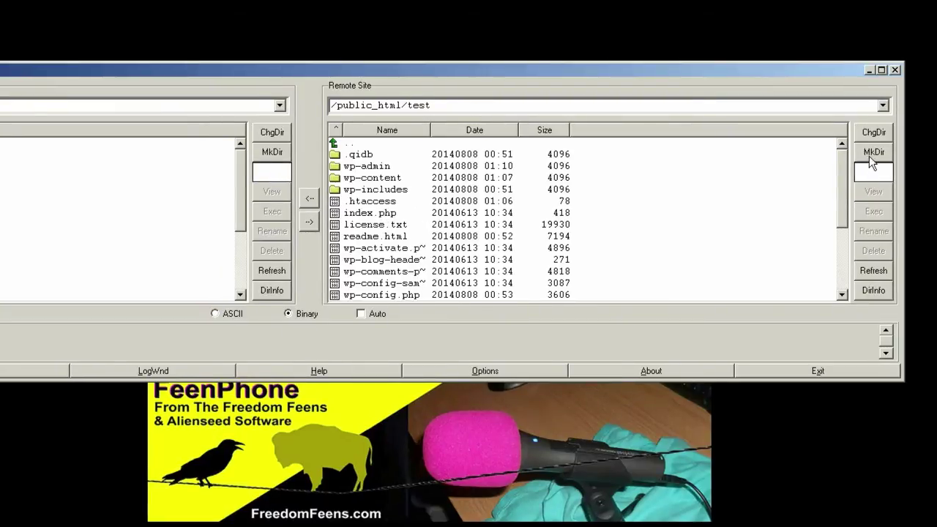
# - Create remote AUDIO and ASSETS folders in test, then open the empty ASSETS folder
pyautogui.click(871, 152)
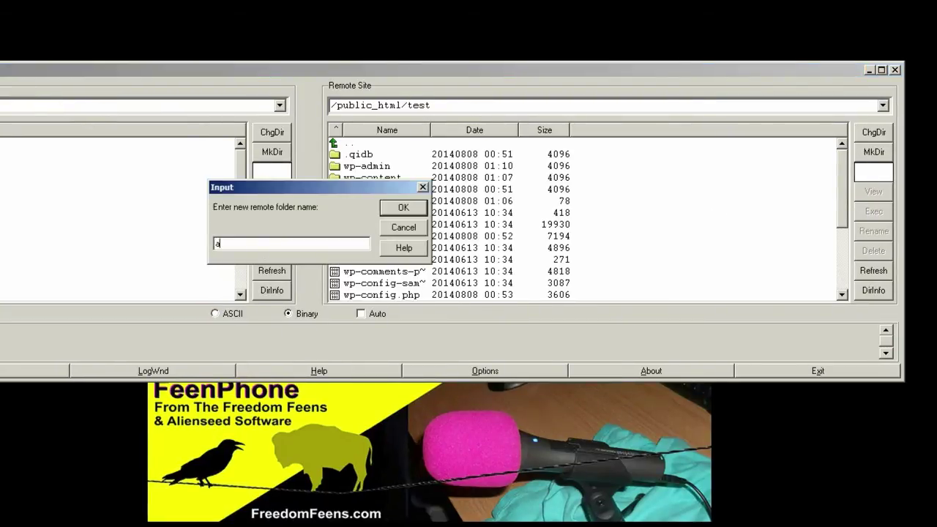
pyautogui.press('BackSpace')
pyautogui.press('BackSpace')
pyautogui.press('BackSpace')
pyautogui.press('Return')
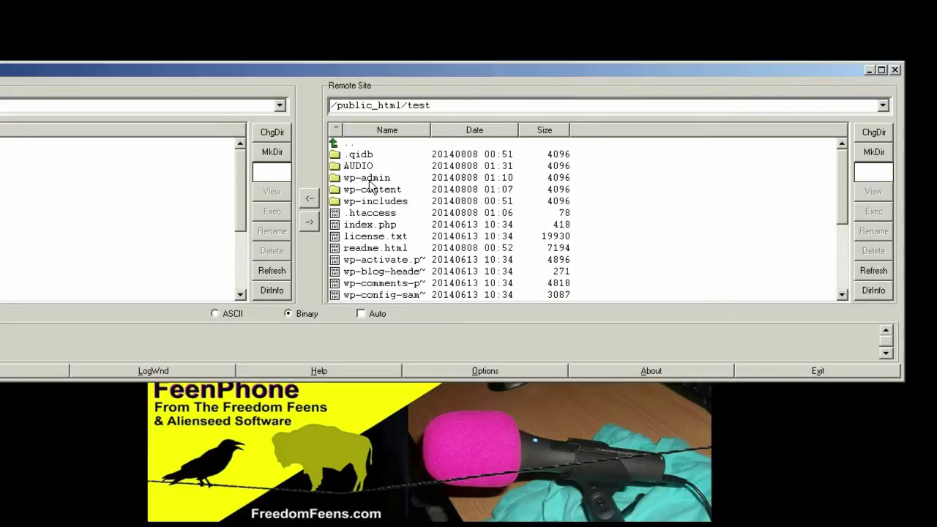
pyautogui.click(858, 153)
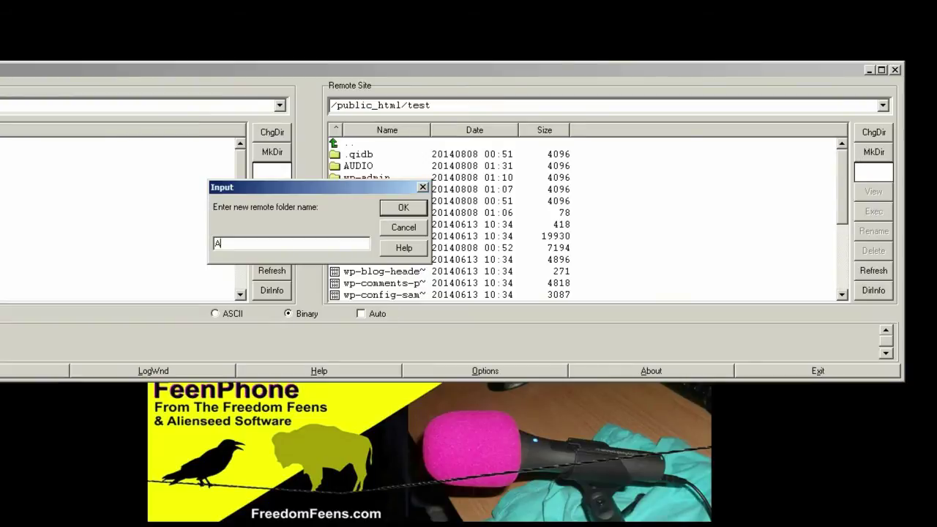
pyautogui.write('ASSETS')
pyautogui.press('Return')
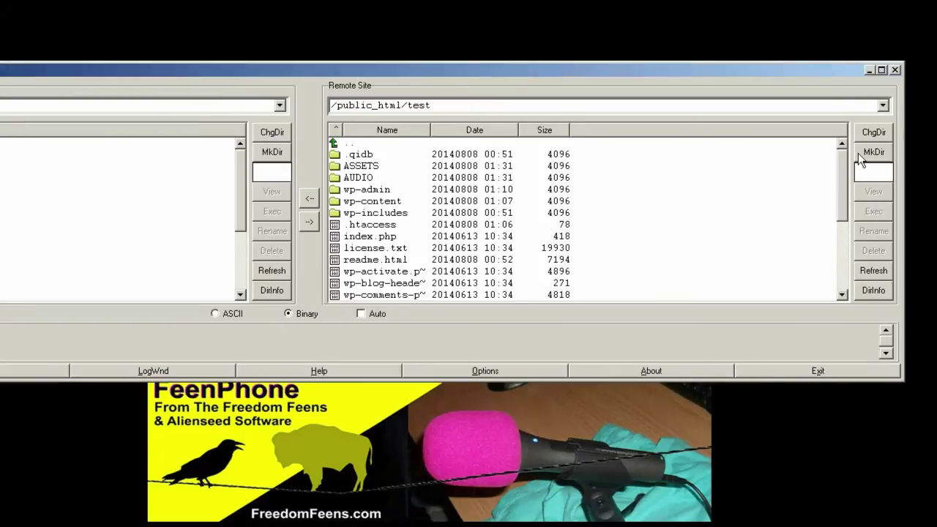
pyautogui.doubleClick(370, 165)
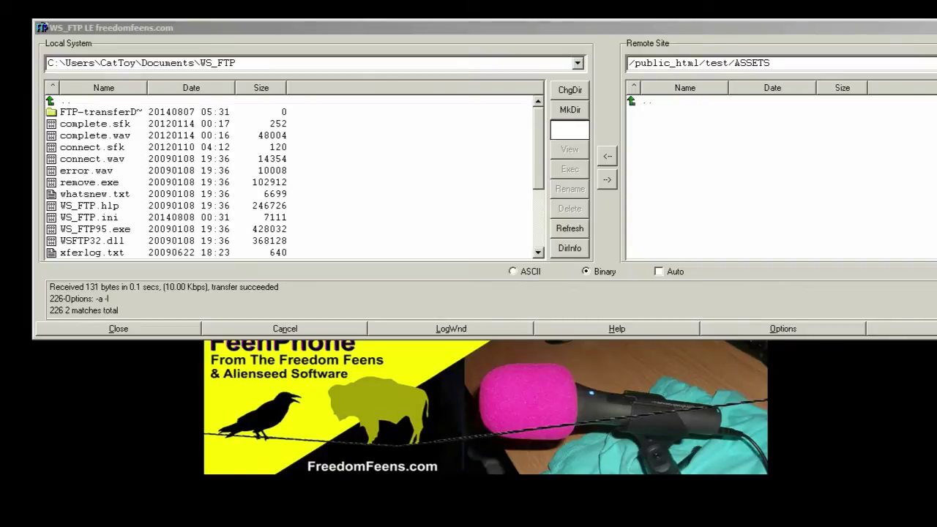
# - Make a desktop folder named 'My Cool Podcast' and open it in Explorer
pyautogui.rightClick(10, 444)
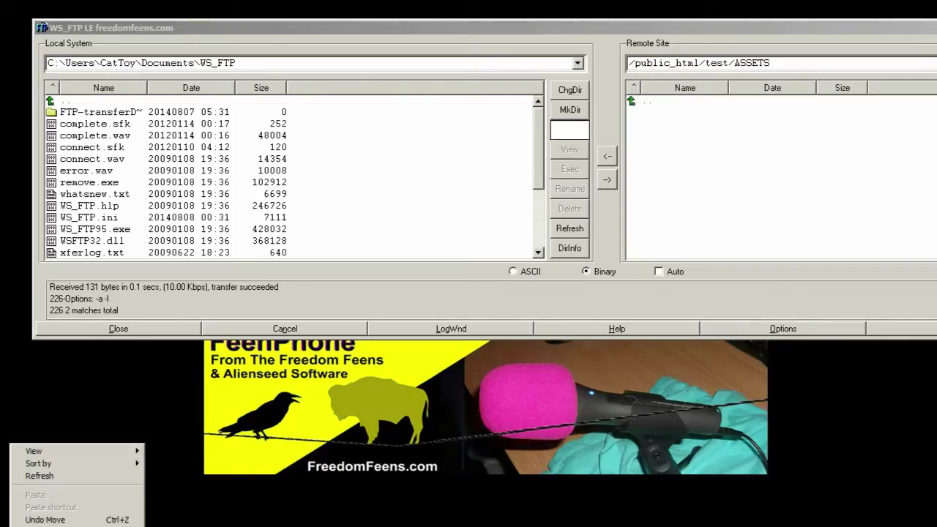
pyautogui.write('wfolder')
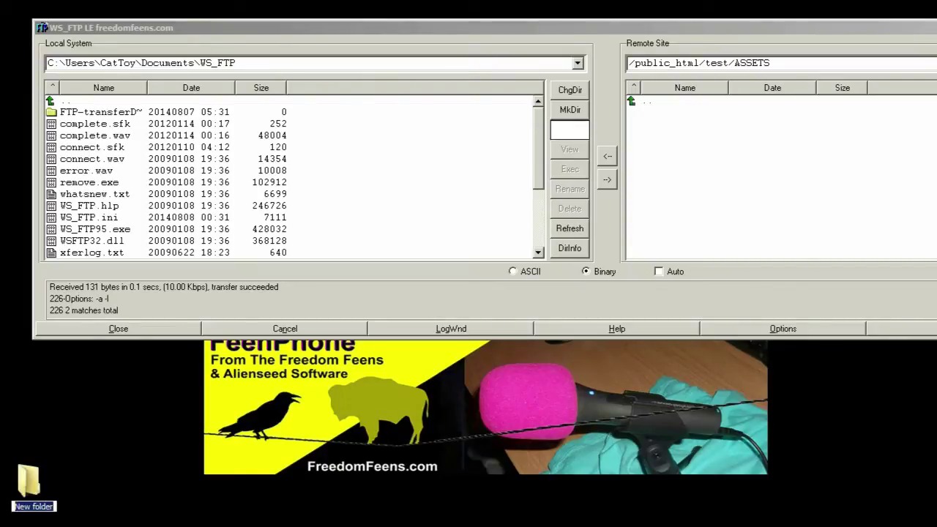
pyautogui.write('mY')
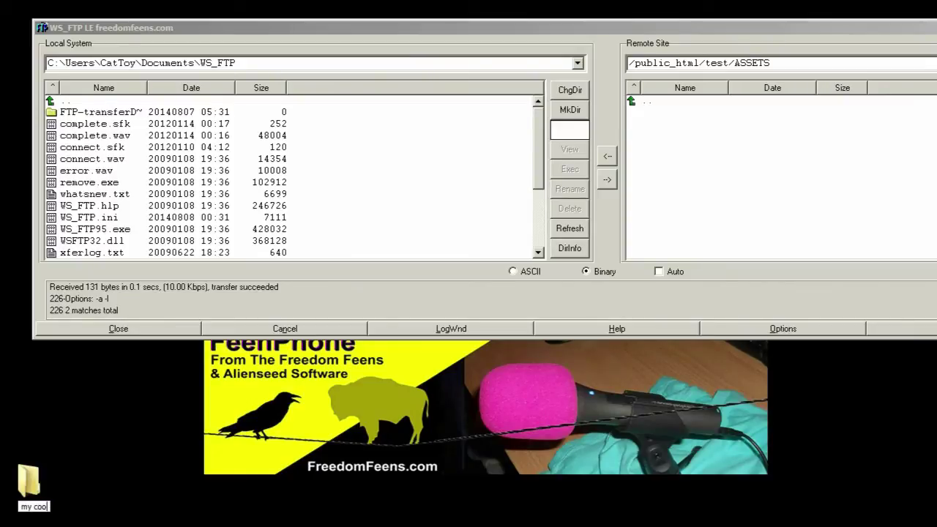
pyautogui.press('BackSpace')
pyautogui.write('Cool Podcast')
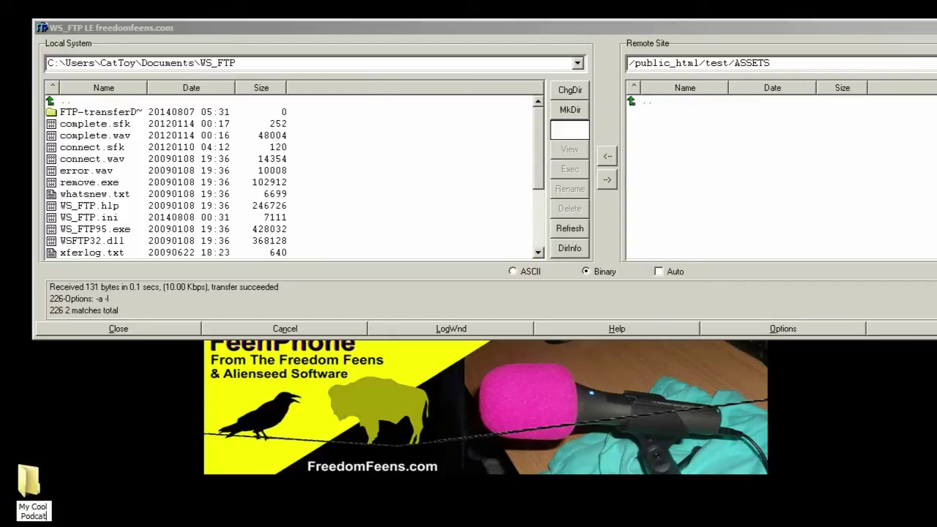
pyautogui.press('Return')
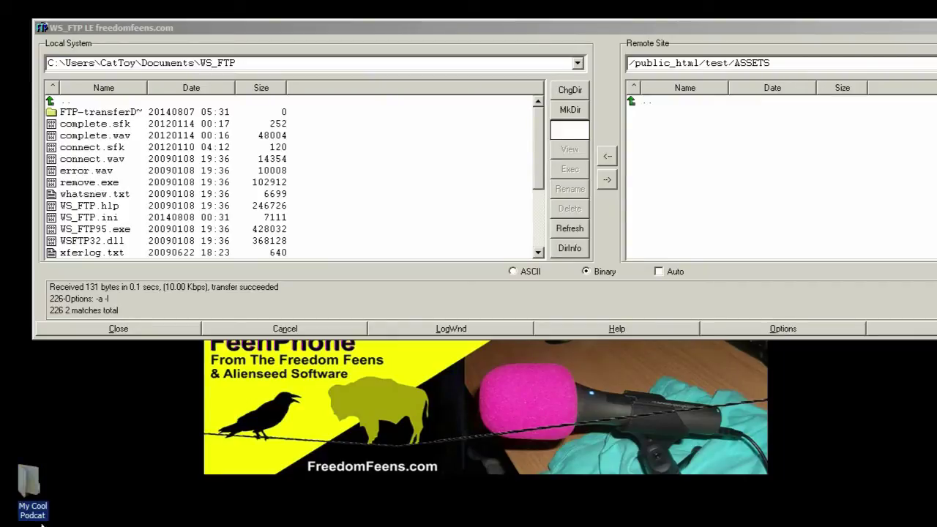
pyautogui.rightClick(41, 517)
pyautogui.press('m')
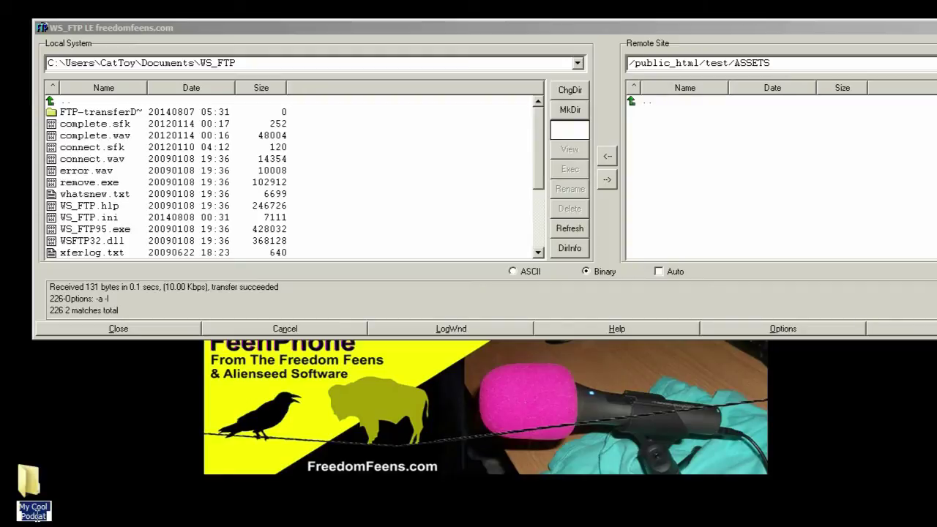
pyautogui.click(49, 517)
pyautogui.press('Return')
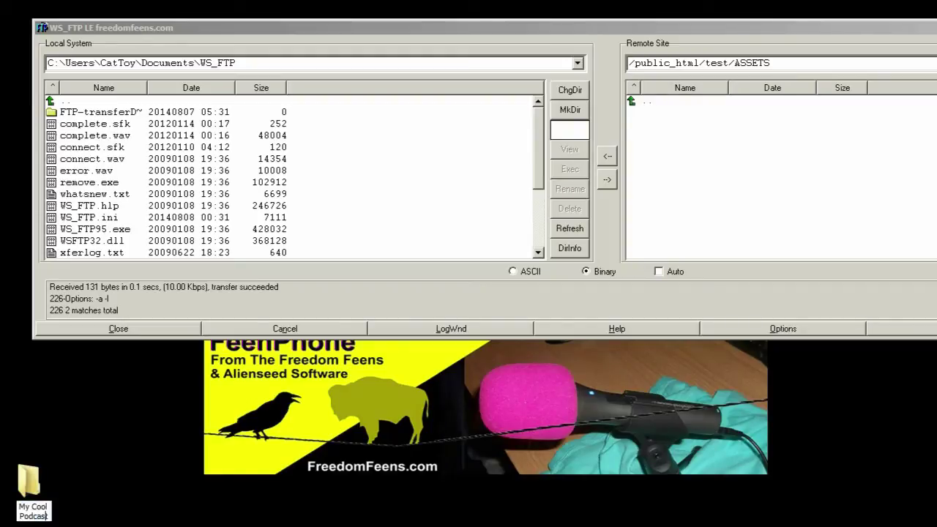
pyautogui.doubleClick(29, 482)
pyautogui.rightClick(381, 327)
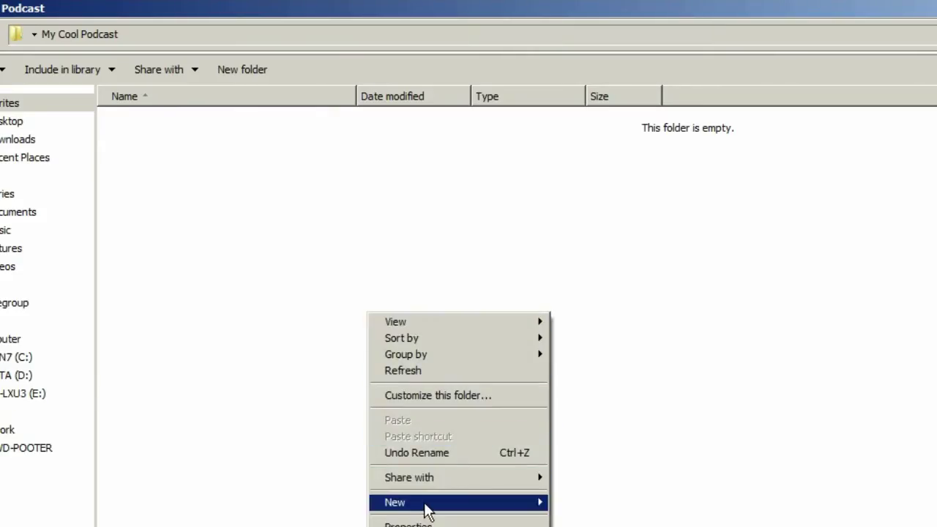
# - Create AUDIO and ASSETS subfolders inside My Cool Podcast
pyautogui.moveTo(449, 505)
pyautogui.click(567, 502)
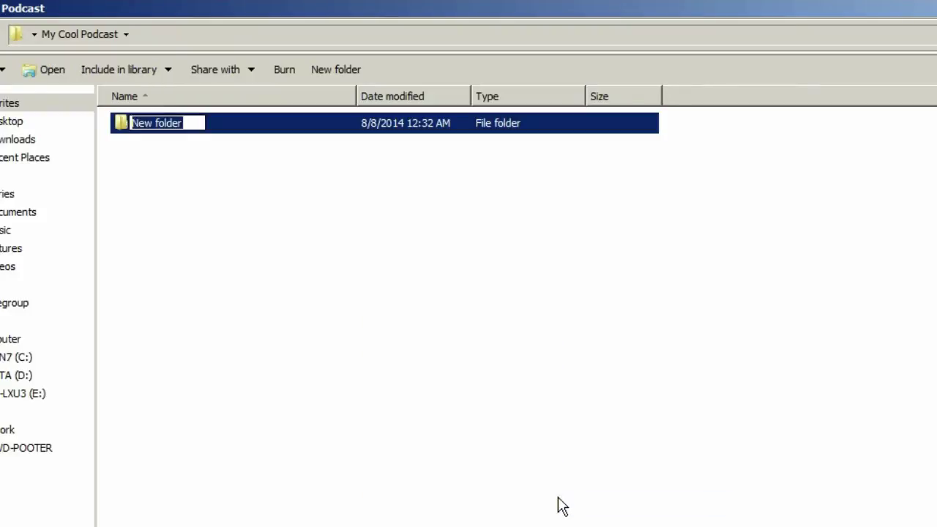
pyautogui.write('AUDIO')
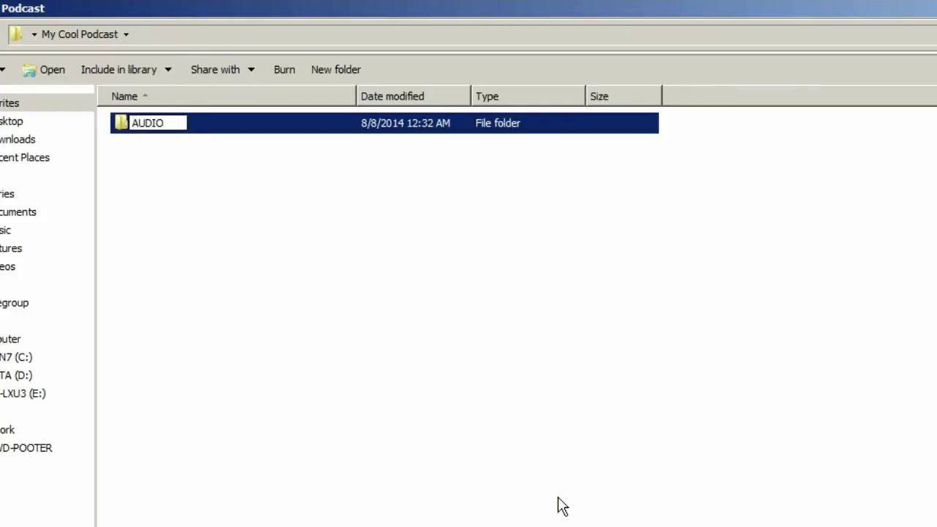
pyautogui.click(562, 505)
pyautogui.rightClick(342, 230)
pyautogui.moveTo(457, 423)
pyautogui.click(586, 423)
pyautogui.write('ASSET')
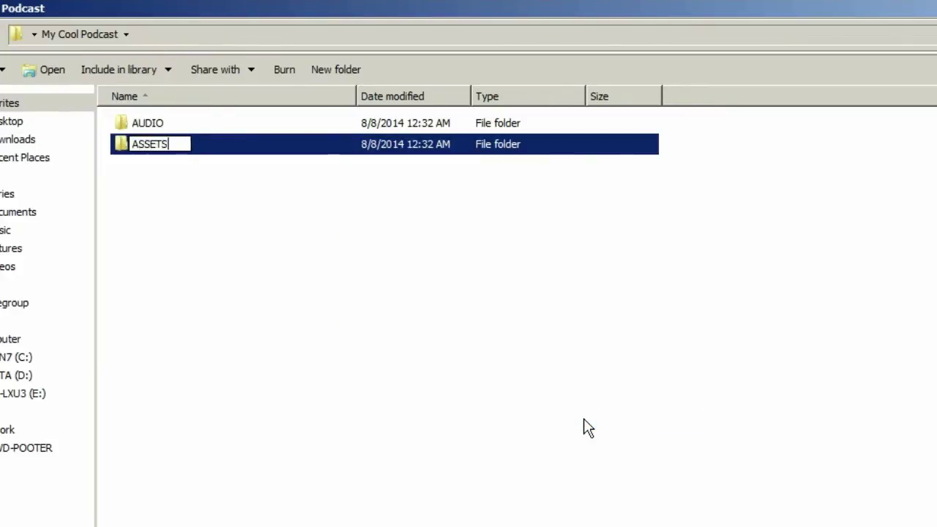
pyautogui.write('S')
pyautogui.press('Return')
pyautogui.press('Return')
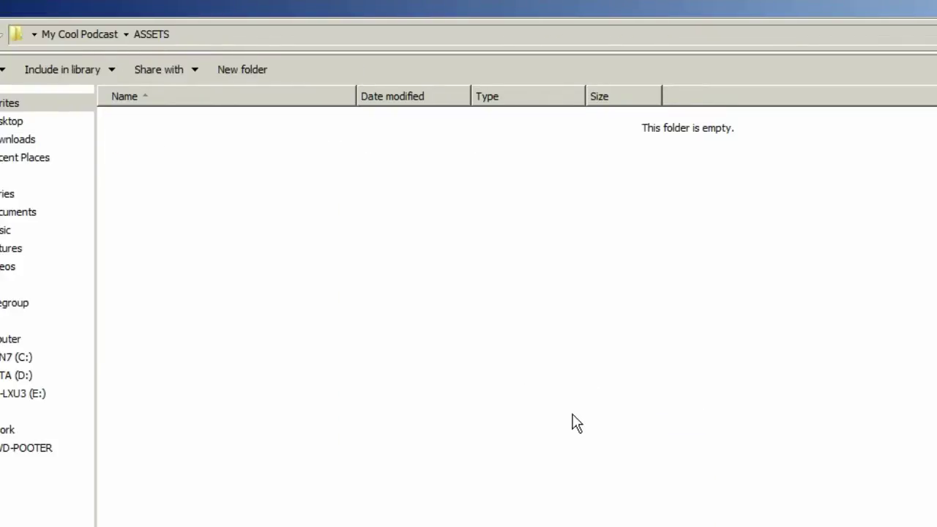
# - Upload COOL-PODCAST-LOGO-1400.jpg to the remote ASSETS folder in WS_FTP
pyautogui.moveTo(249, 13); pyautogui.dragTo(430, 60)
pyautogui.click(513, 195)
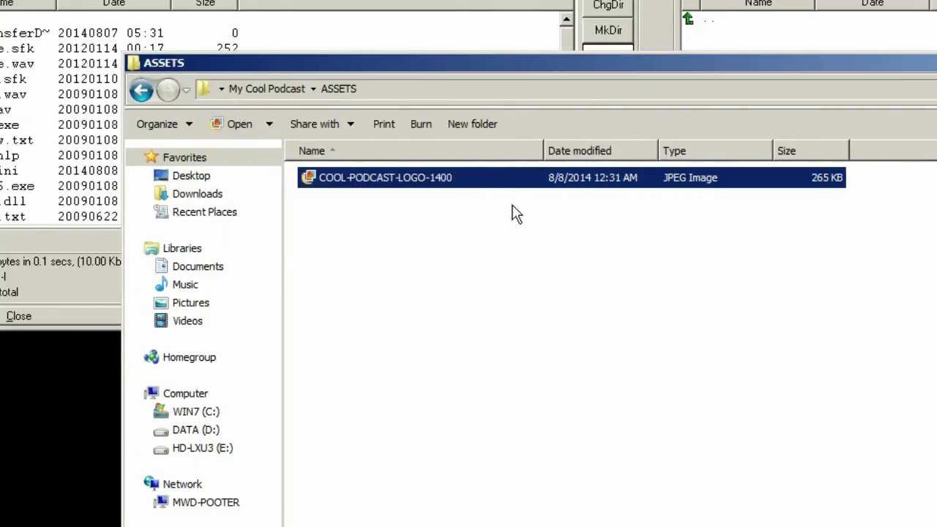
pyautogui.moveTo(670, 67); pyautogui.dragTo(273, 231)
pyautogui.moveTo(157, 354); pyautogui.dragTo(876, 131)
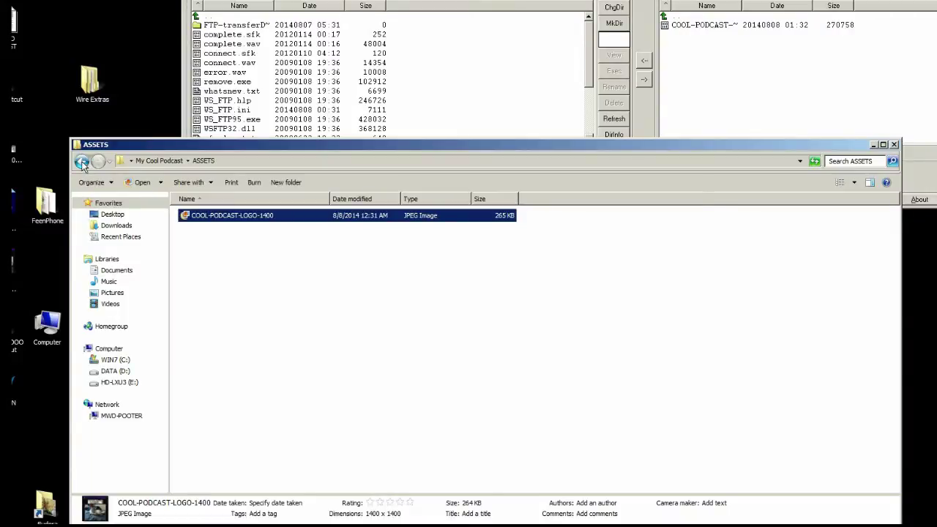
# - Add a third subfolder named 'stuff' to My Cool Podcast
pyautogui.click(82, 162)
pyautogui.rightClick(236, 297)
pyautogui.moveTo(260, 412)
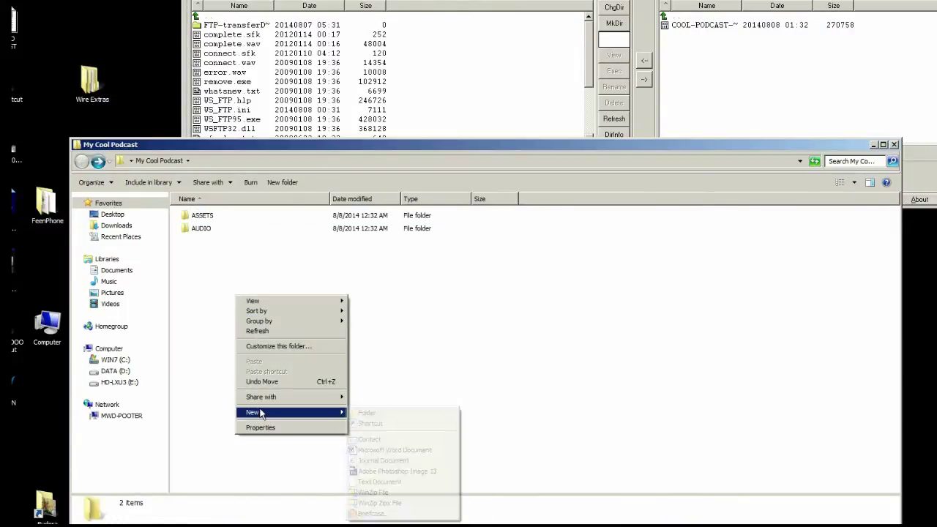
pyautogui.click(360, 413)
pyautogui.write('stu')
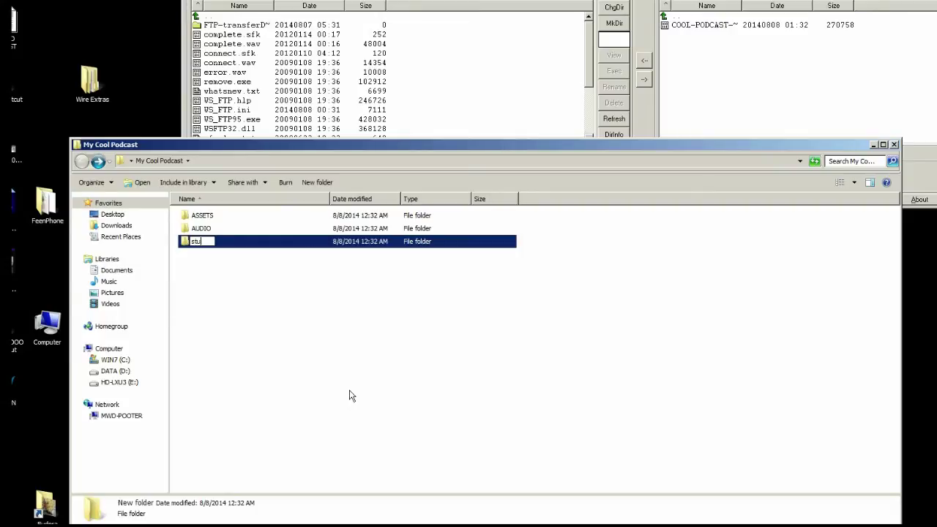
pyautogui.write('ff')
pyautogui.press('Return')
pyautogui.click(325, 356)
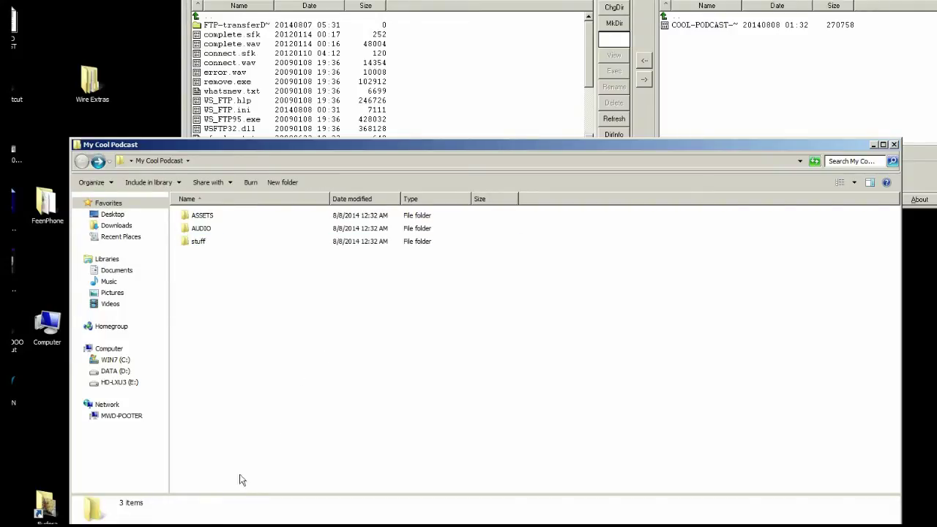
pyautogui.hotkey('alt', 'Tab')
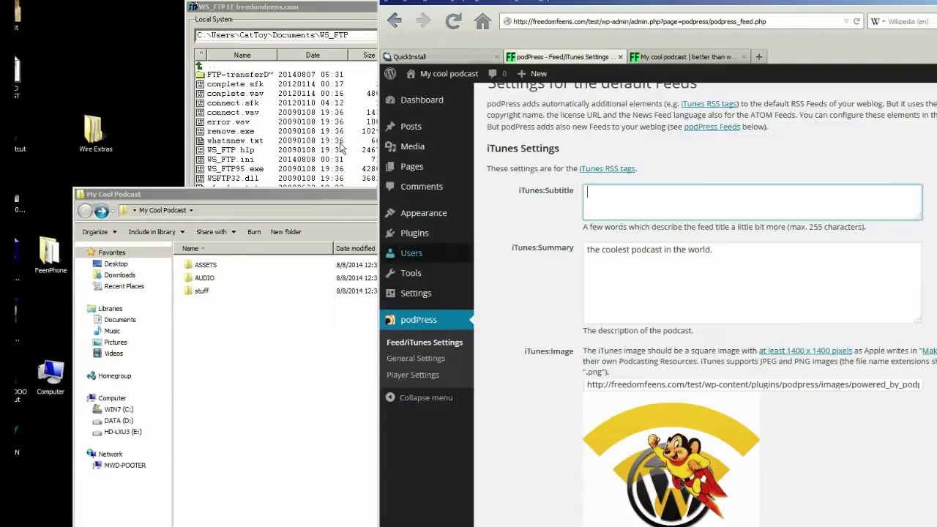
# - Load the site's freedomfeens.com/test/ASSETS/ directory listing in Firefox
pyautogui.click(674, 59)
pyautogui.click(660, 21)
pyautogui.click(671, 21)
pyautogui.write('AA')
pyautogui.press('BackSpace')
pyautogui.write('SSETS')
pyautogui.press('Return')
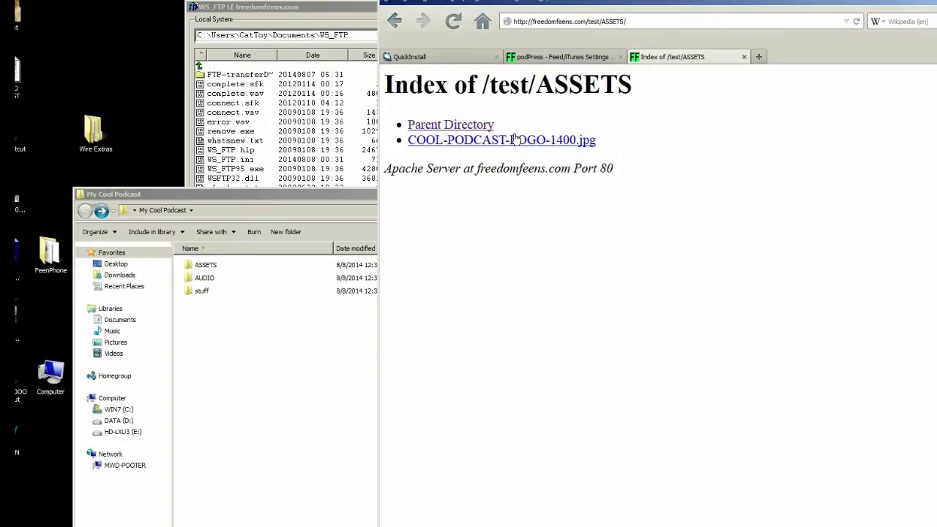
# - Copy the COOL-PODCAST-LOGO-1400.jpg link address and return to the podPress settings
pyautogui.rightClick(518, 140)
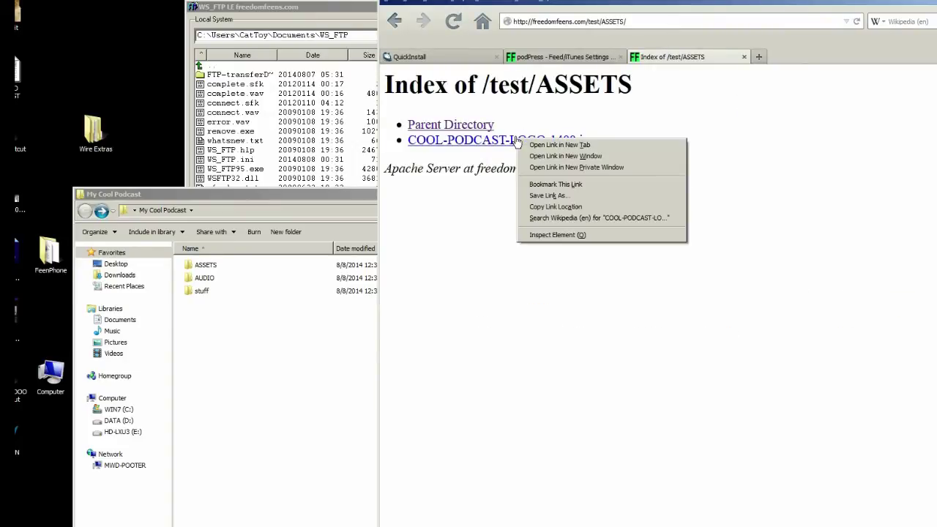
pyautogui.click(552, 207)
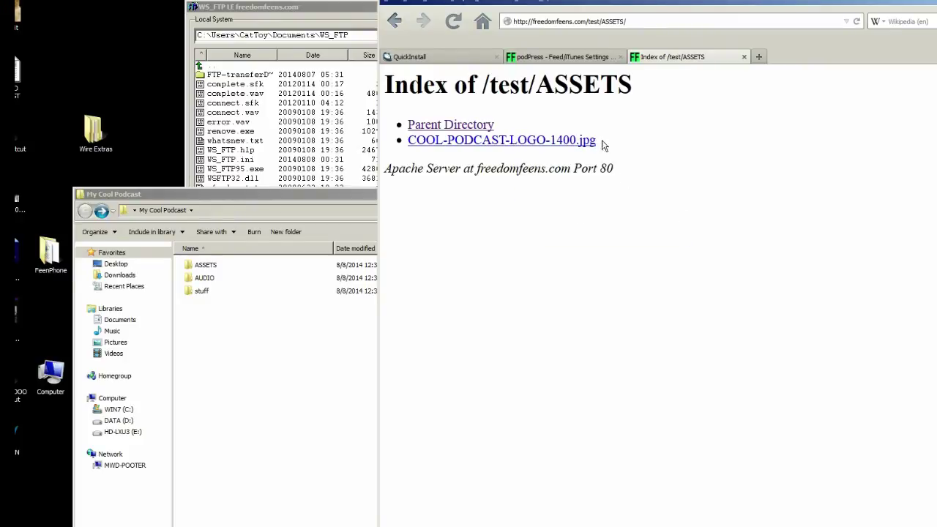
pyautogui.click(592, 57)
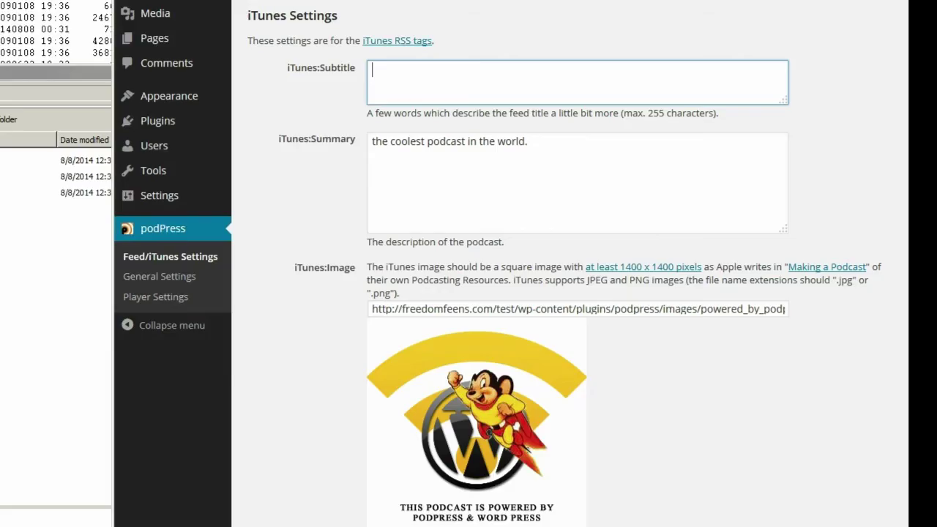
# - Replace the iTunes:Image URL with the copied cool podcast logo address
pyautogui.click(277, 194)
pyautogui.click(444, 309)
pyautogui.tripleClick(454, 307)
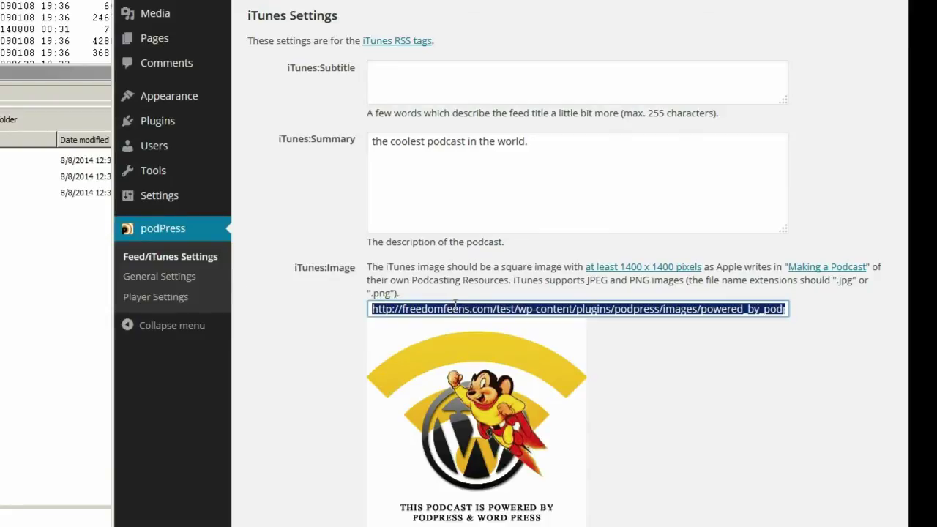
pyautogui.press('BackSpace')
pyautogui.write('http://freedomfeens.com/test/ASSETS/COOL-PODCAST-LOGO-1400.jpg')
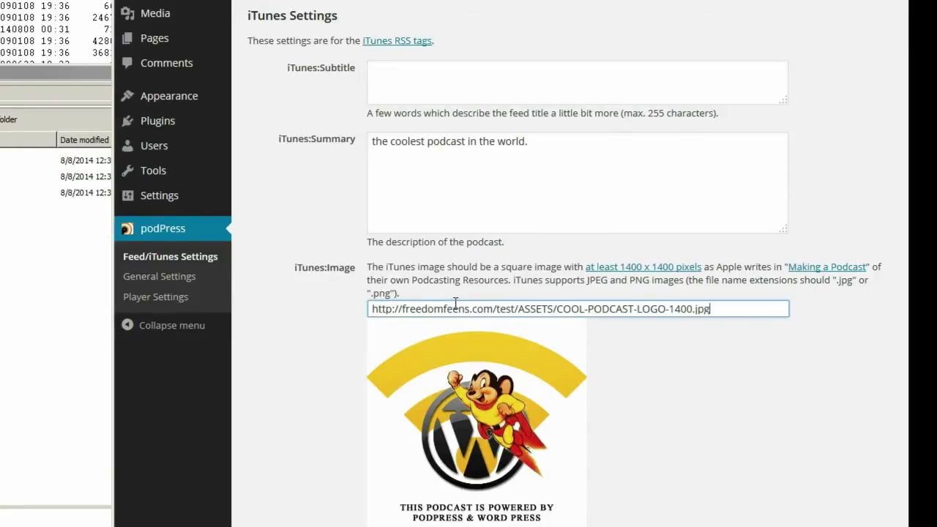
pyautogui.click(333, 337)
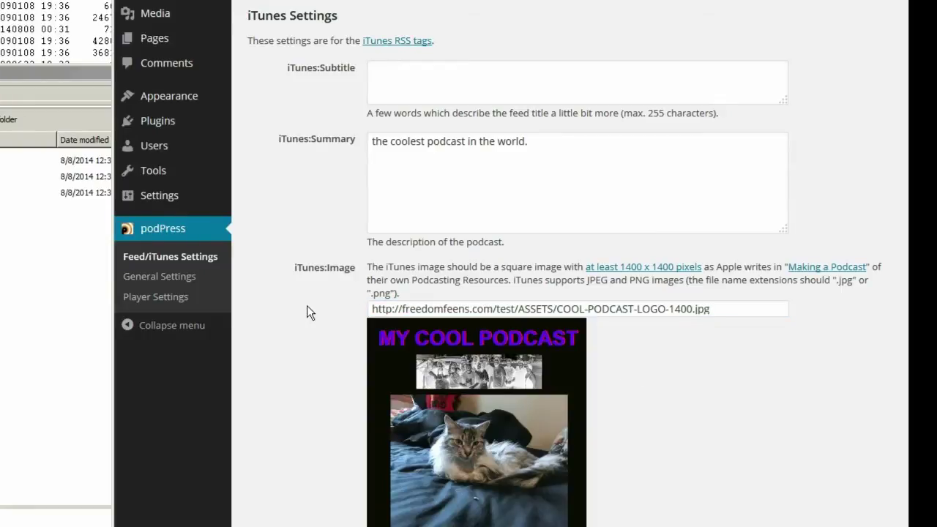
# - Enter the owner's e-mail address in the iTunes Author/Owner field
pyautogui.scroll(-5, 308, 312)
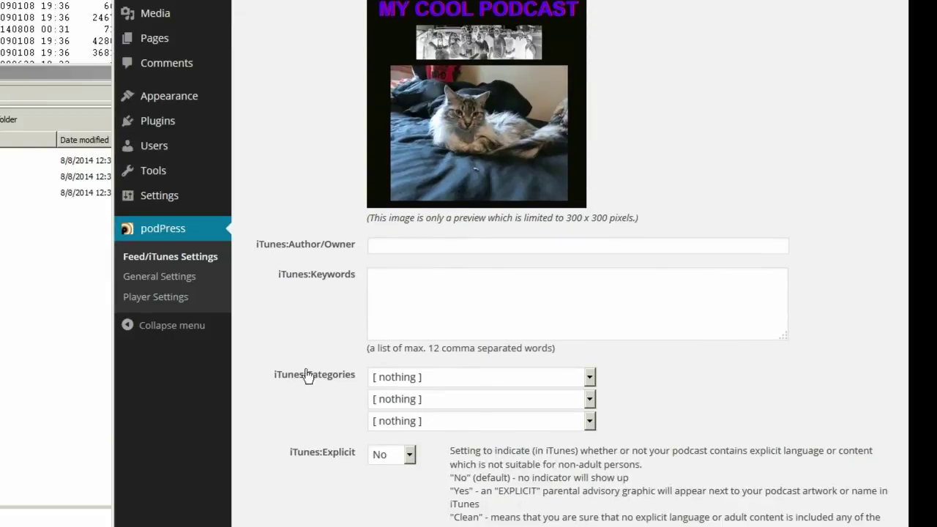
pyautogui.click(382, 247)
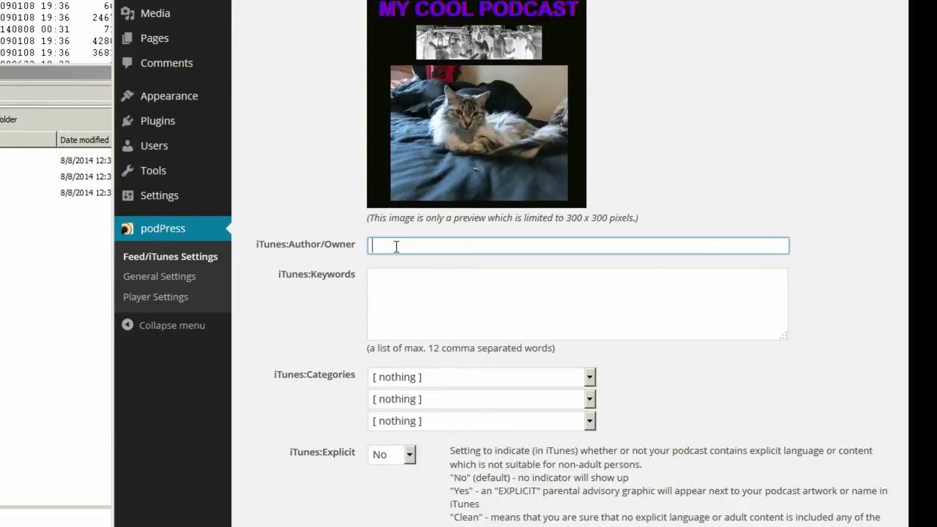
pyautogui.write('MWD')
pyautogui.press('BackSpace')
pyautogui.press('BackSpace')
pyautogui.press('BackSpace')
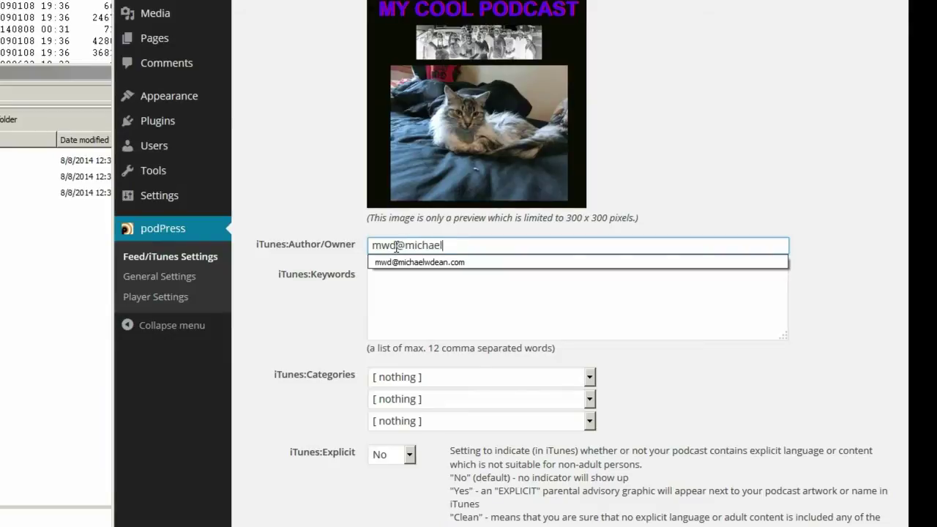
pyautogui.press('Tab')
# - Fill iTunes:Keywords with a list ending 'libertarian podcast, anarcho-capitalist radio show'
pyautogui.write('anarchy, gove')
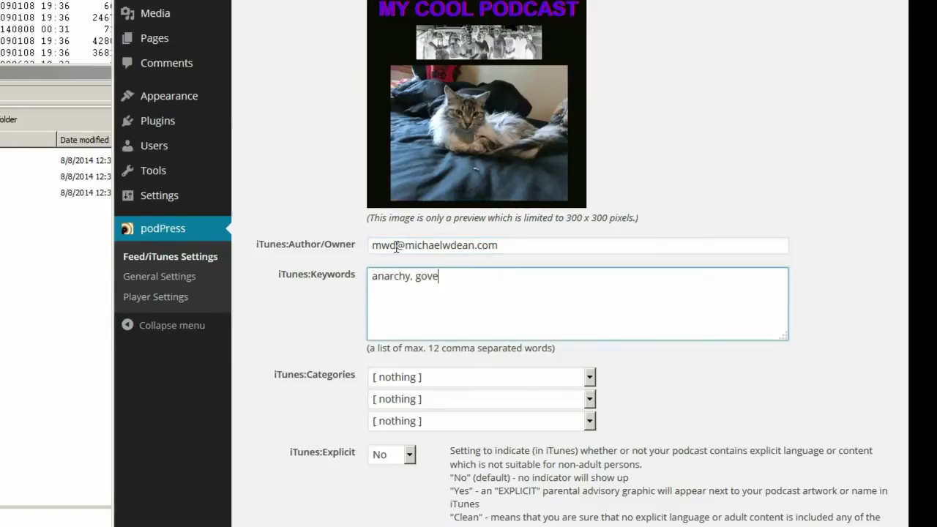
pyautogui.write('rnment suck')
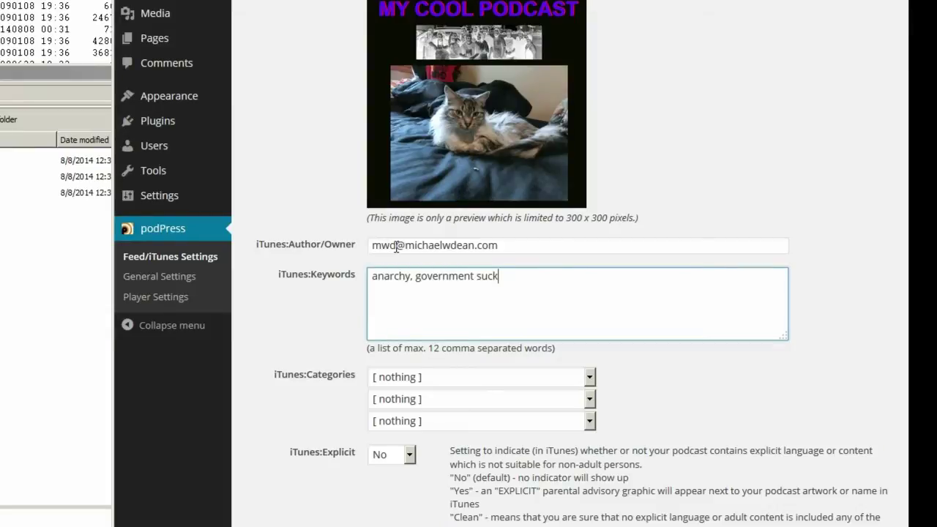
pyautogui.write('s, statists are dumb, ')
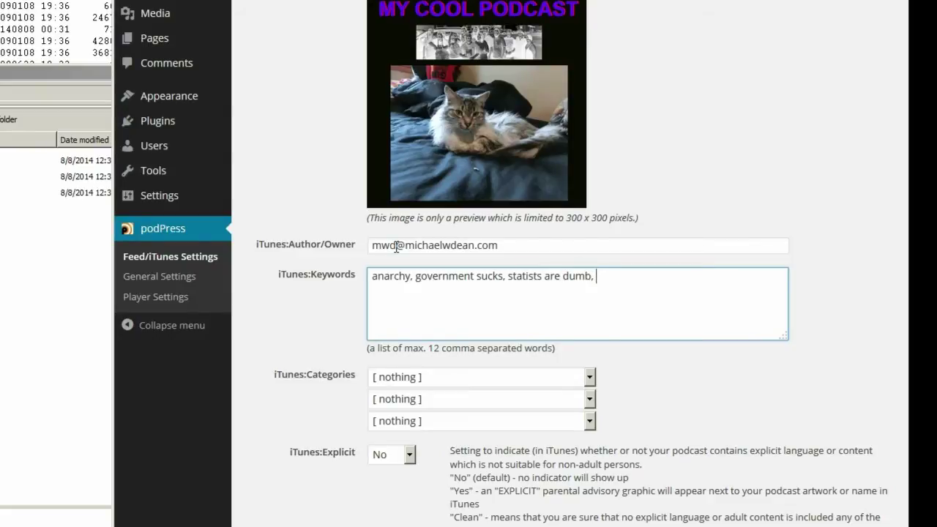
pyautogui.write('AnCap, LibPar, libertarian paradise, libertaria')
pyautogui.press('BackSpace')
pyautogui.write('podcast, an')
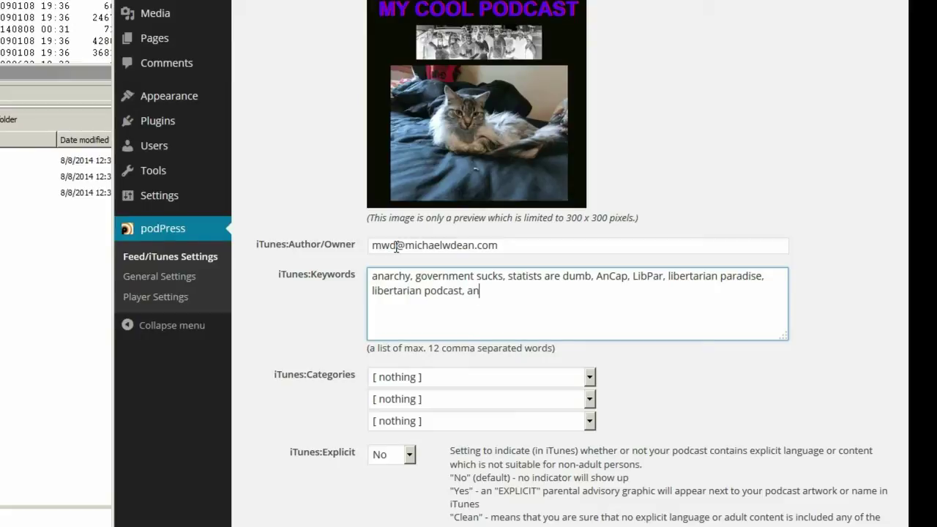
pyautogui.write('archo capiltalist')
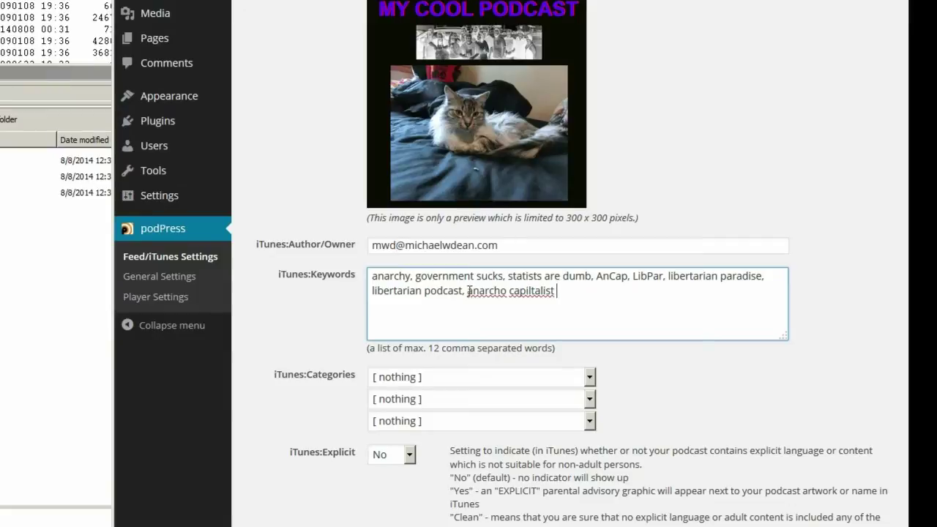
pyautogui.rightClick(524, 294)
pyautogui.click(542, 292)
pyautogui.click(510, 291)
pyautogui.press('BackSpace')
pyautogui.write('-capitalist')
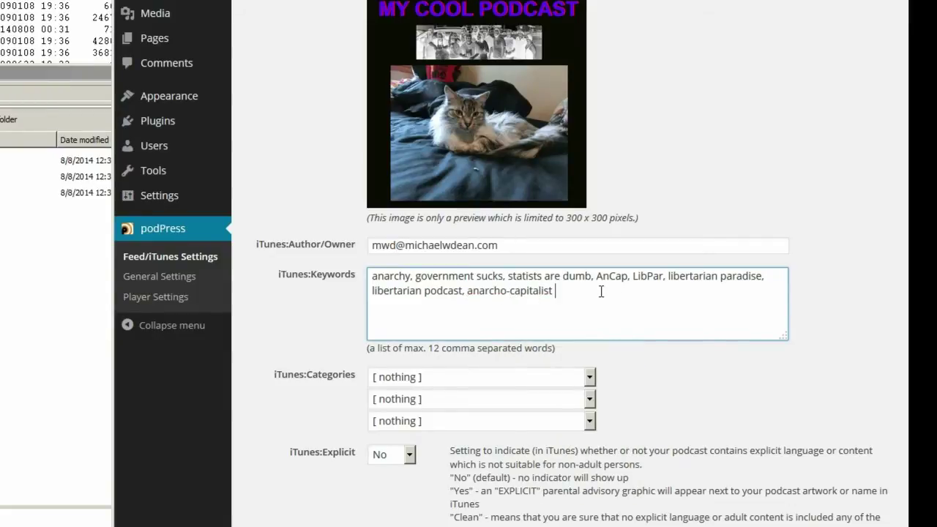
pyautogui.write(' radio show')
pyautogui.doubleClick(284, 277)
pyautogui.scroll(-3, 268, 335)
pyautogui.click(590, 269)
pyautogui.moveTo(596, 291); pyautogui.dragTo(598, 335)
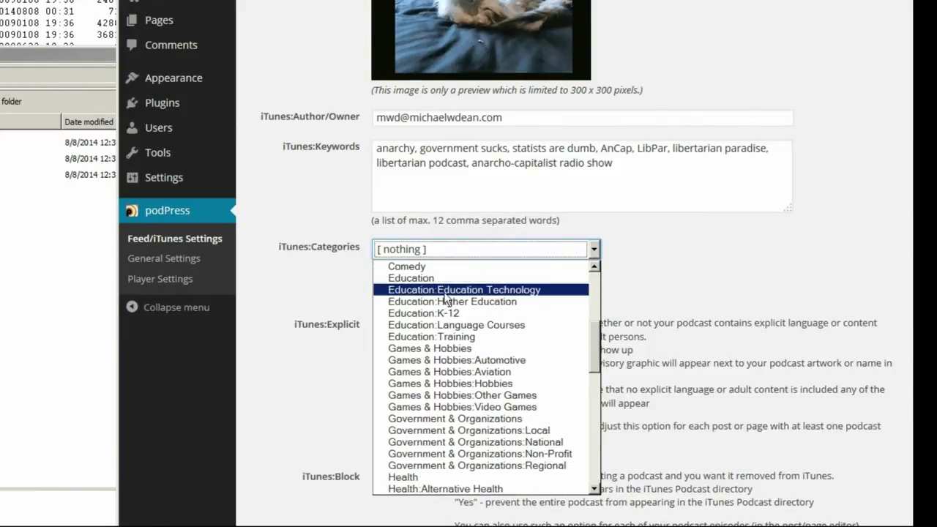
# - Set the three iTunes categories to Education, News & Politics and Comedy
pyautogui.click(399, 278)
pyautogui.click(594, 271)
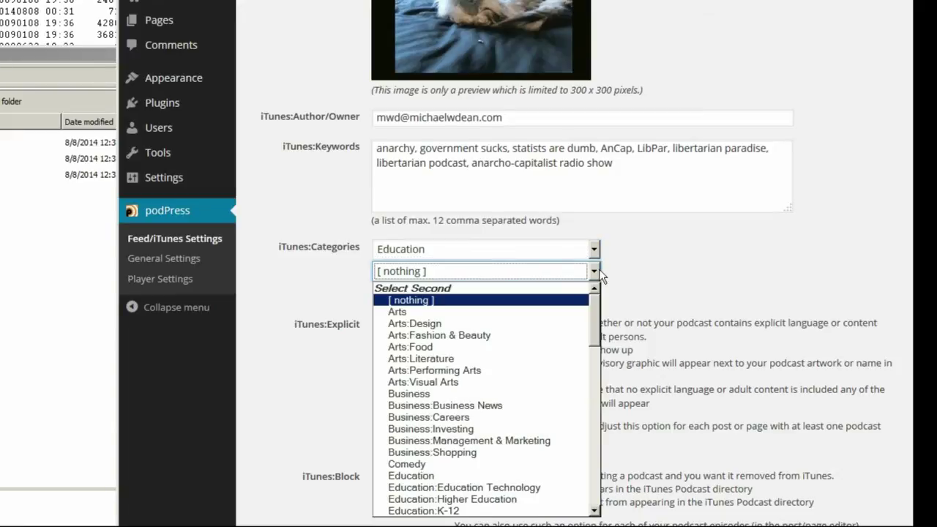
pyautogui.moveTo(598, 327); pyautogui.dragTo(598, 414)
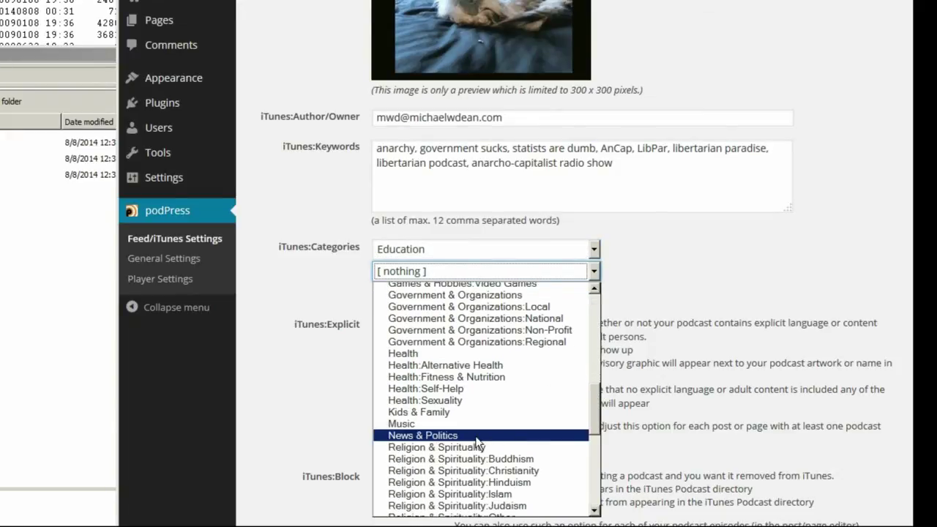
pyautogui.click(477, 437)
pyautogui.click(594, 294)
pyautogui.moveTo(599, 342); pyautogui.dragTo(610, 514)
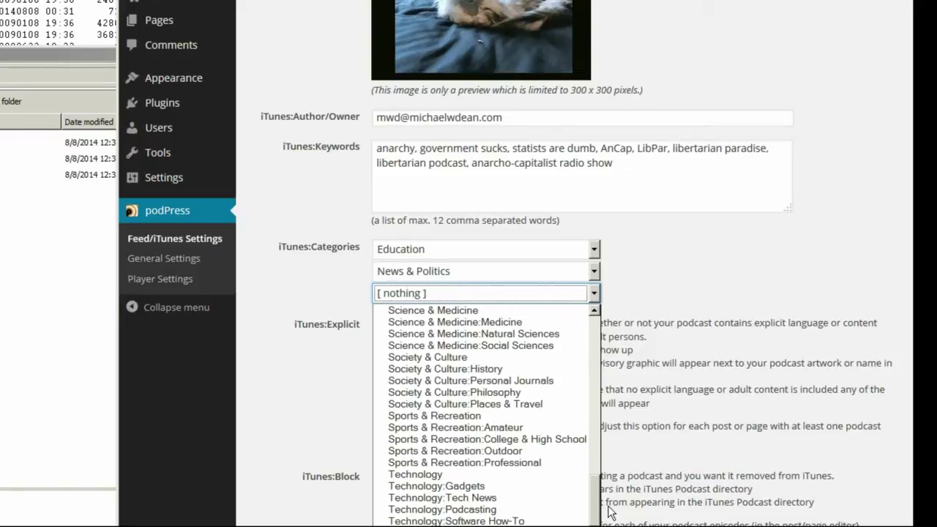
pyautogui.moveTo(609, 513); pyautogui.dragTo(602, 341)
pyautogui.click(424, 483)
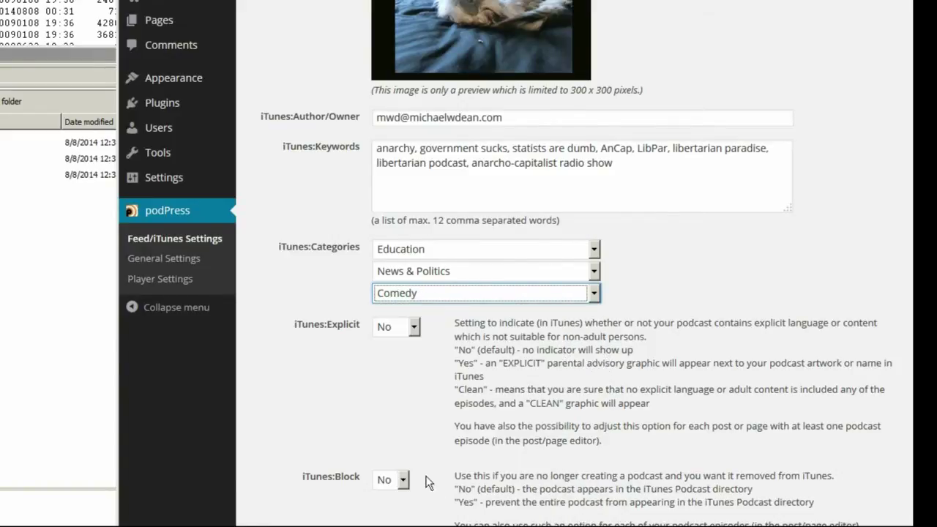
# - Keep the iTunes:Explicit rating at No
pyautogui.click(405, 329)
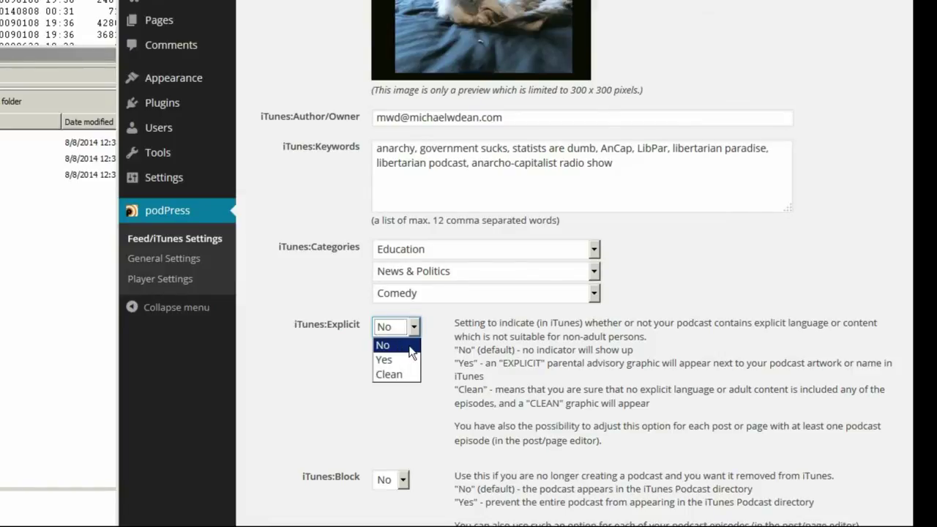
pyautogui.click(411, 352)
pyautogui.scroll(-5, 314, 293)
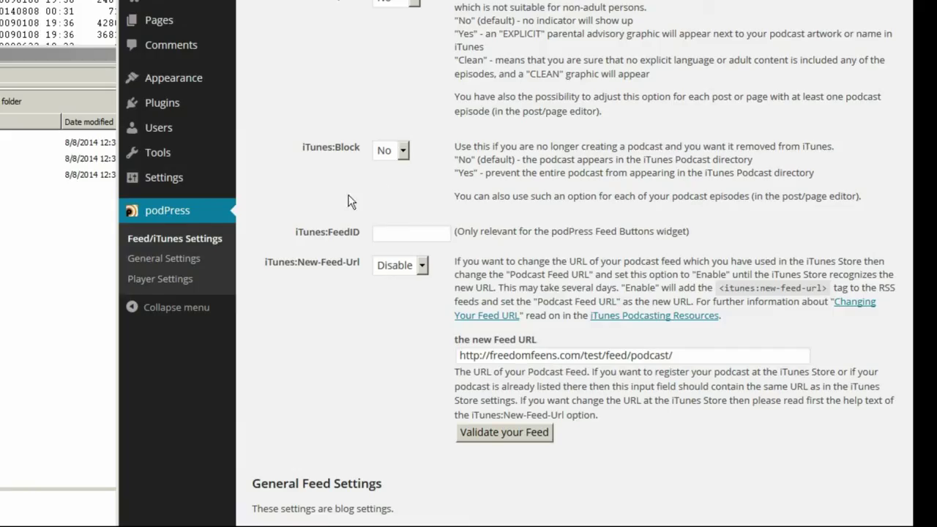
# - Scroll through the podPress General Feed Settings to review them
pyautogui.scroll(-8, 319, 291)
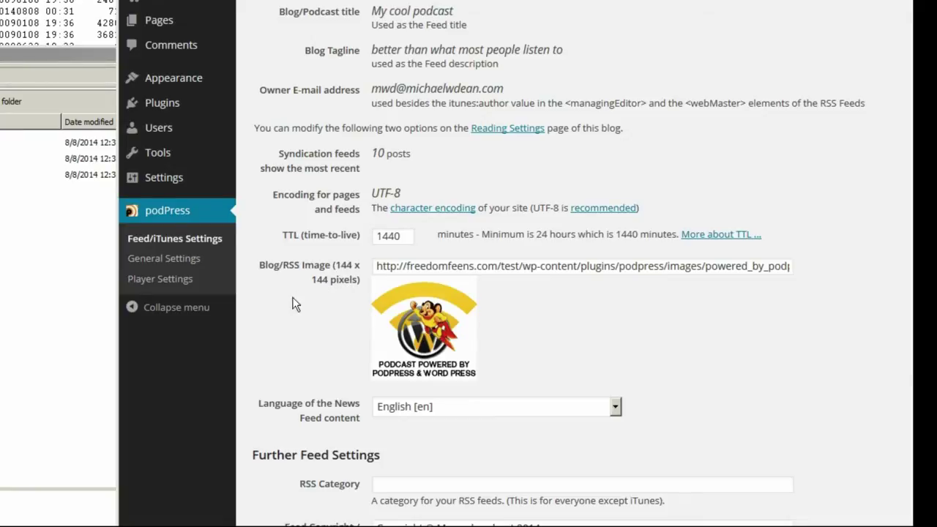
pyautogui.scroll(-5, 312, 296)
pyautogui.scroll(5, 312, 297)
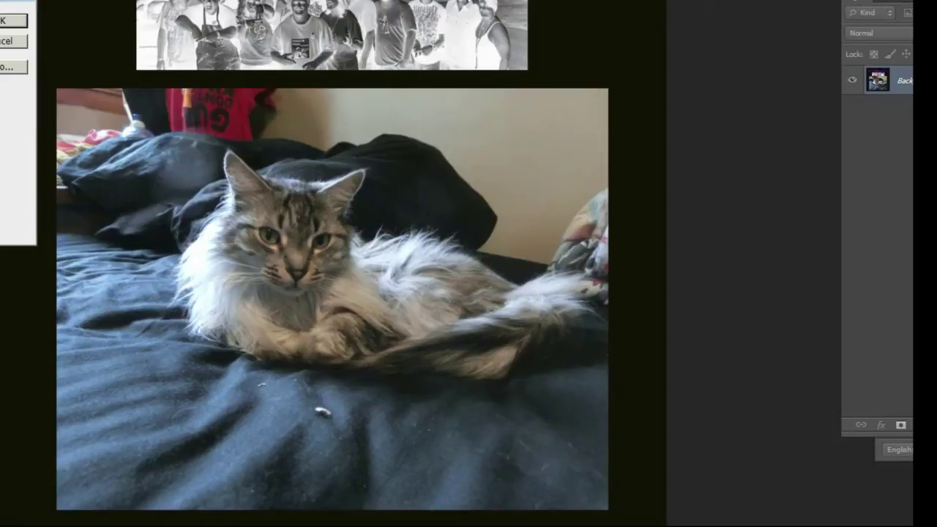
# - Apply the 350 px logo size and abandon the TIFF Save As
pyautogui.press('Return')
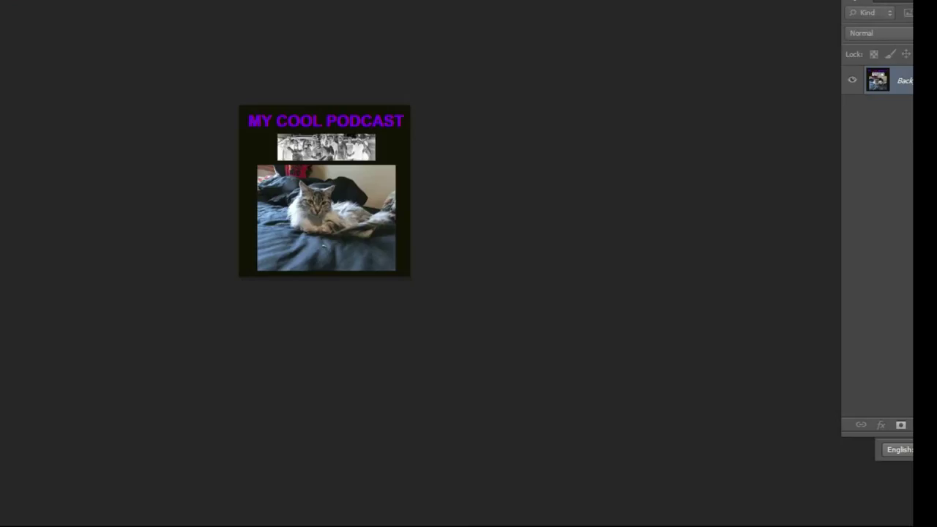
pyautogui.hotkey('ctrl', 'shift', 's')
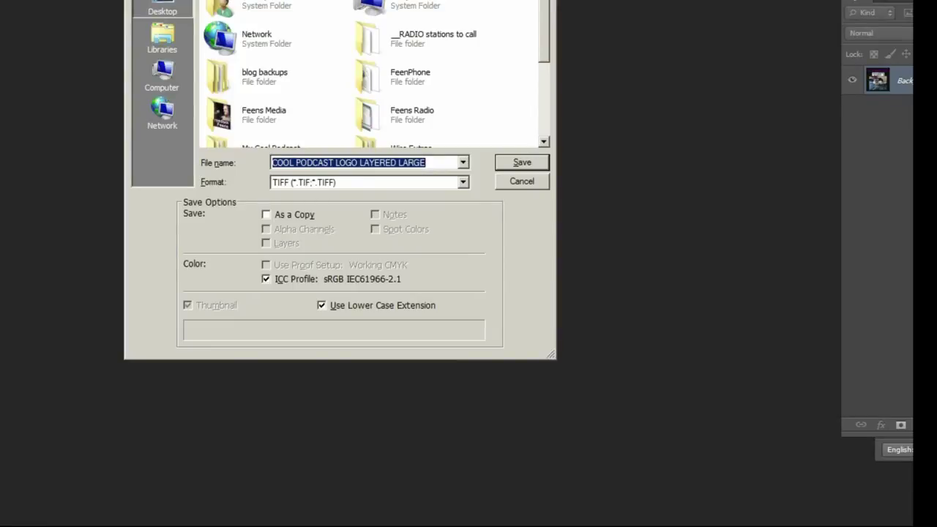
pyautogui.click(300, 163)
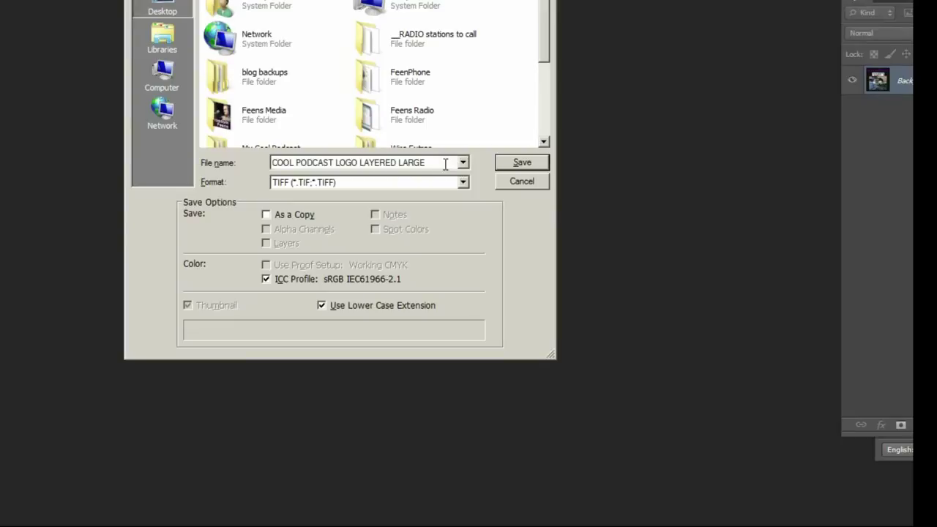
pyautogui.moveTo(428, 162); pyautogui.dragTo(360, 167)
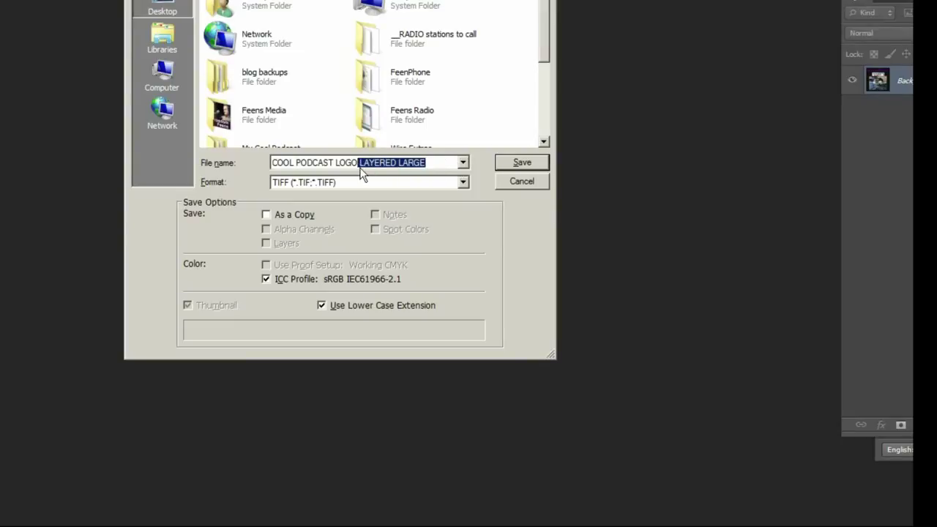
pyautogui.press('BackSpace')
pyautogui.write('-350')
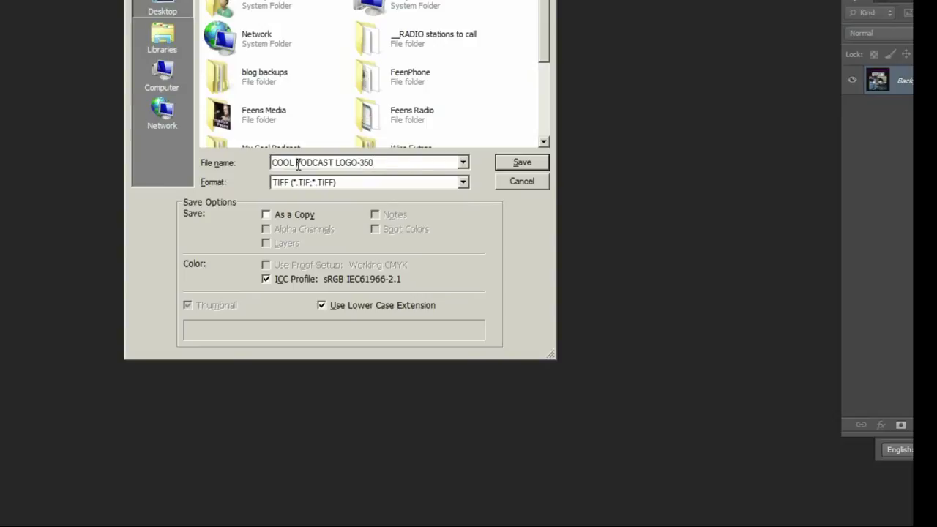
pyautogui.click(544, 186)
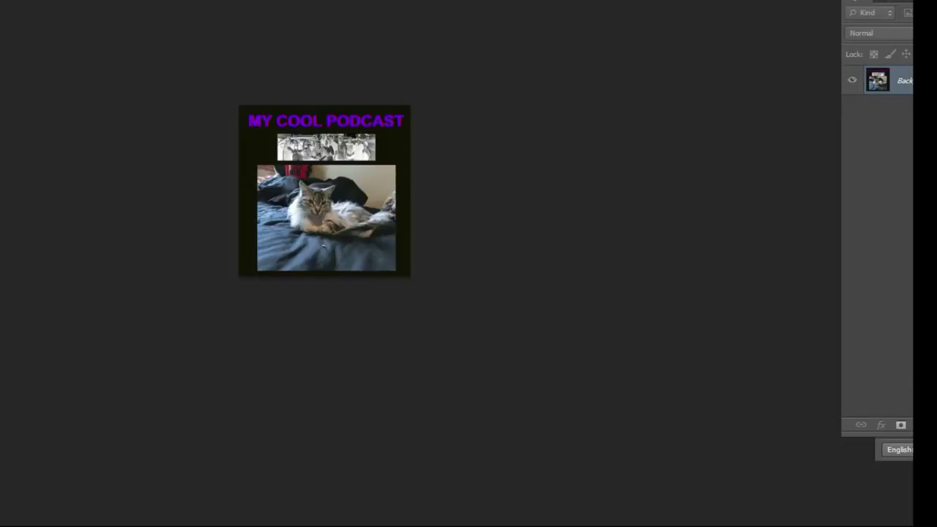
# - Save the logo for web as a JPEG with an SM suffix in place of LAYERED-LARGE
pyautogui.click(11, 17)
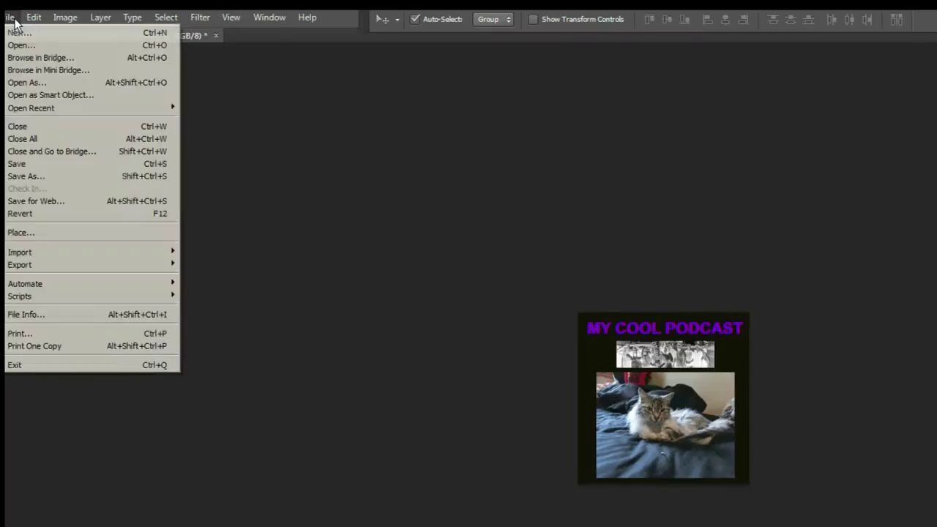
pyautogui.click(58, 199)
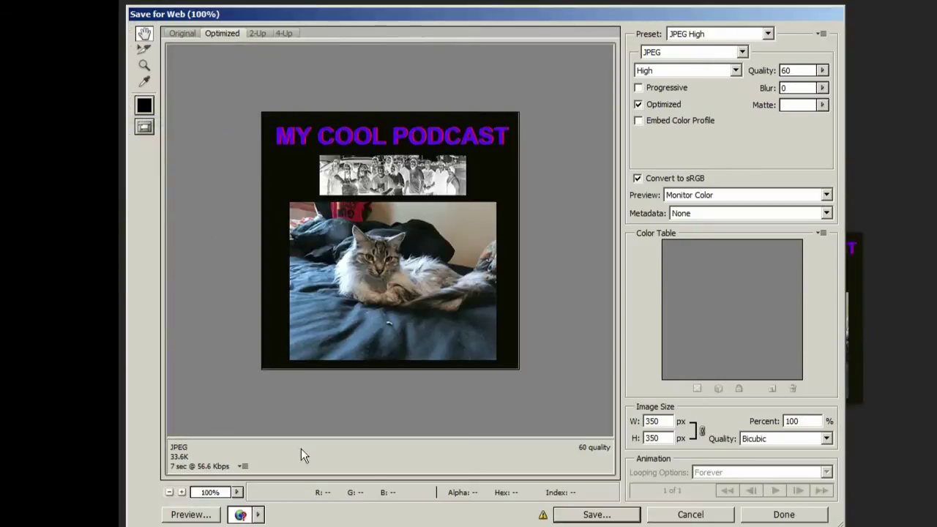
pyautogui.click(585, 515)
pyautogui.moveTo(443, 407); pyautogui.dragTo(366, 412)
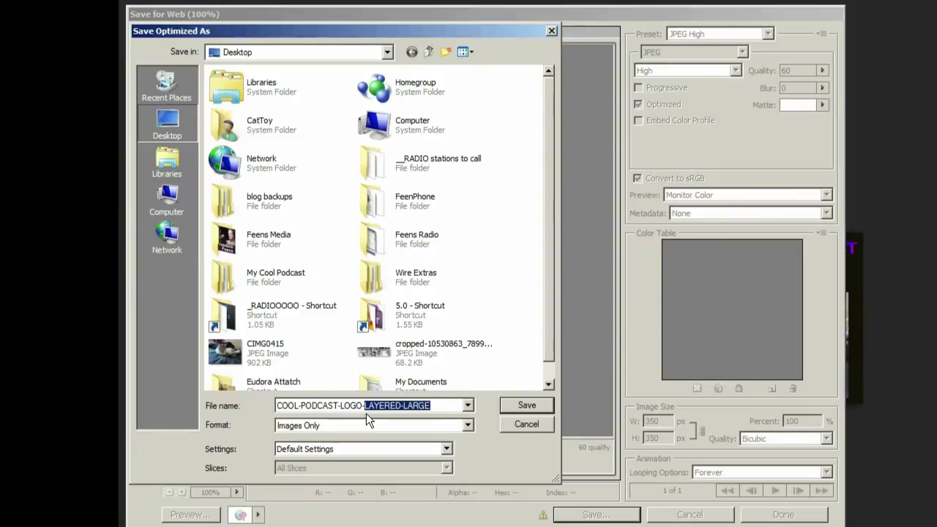
pyautogui.write('SM')
pyautogui.press('Return')
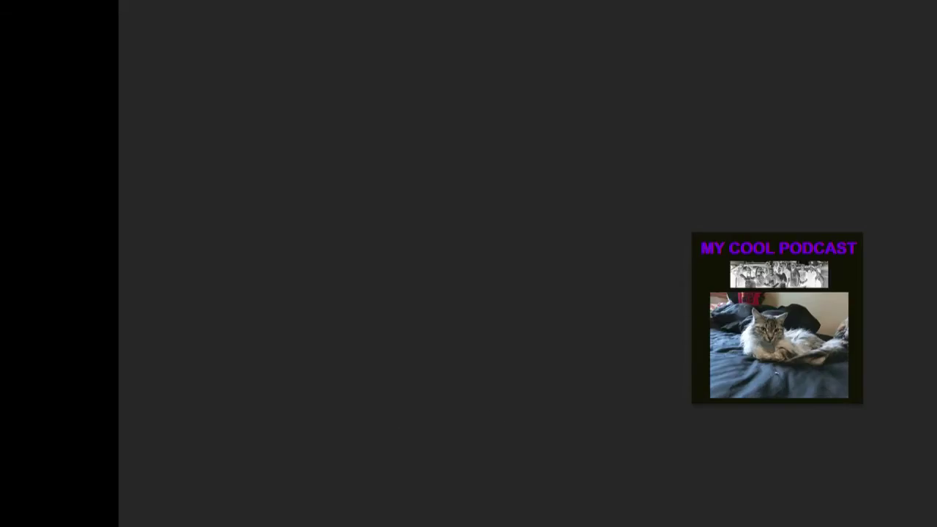
pyautogui.hotkey('alt', 'f')
# - Resize the podcast logo to 144 pixels wide via Image Size
pyautogui.moveTo(175, 0)
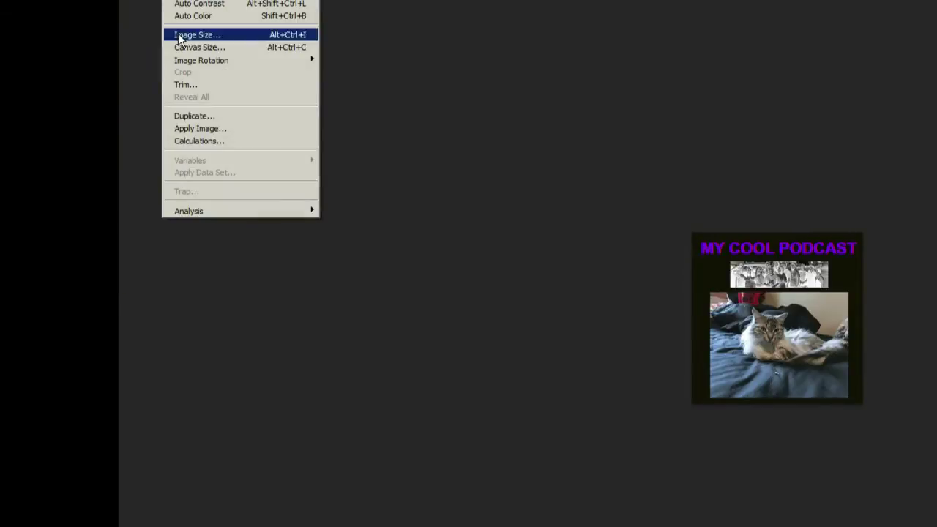
pyautogui.click(188, 36)
pyautogui.write('144')
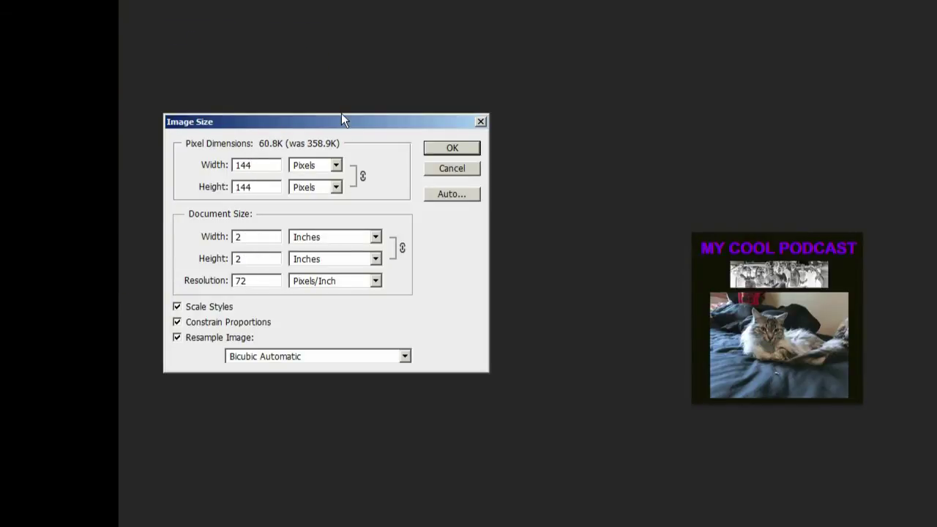
pyautogui.press('Return')
# - Save for web as COOL-PODCAST-LOGO-144, close the document, and open ASSETS
pyautogui.hotkey('alt', 'f')
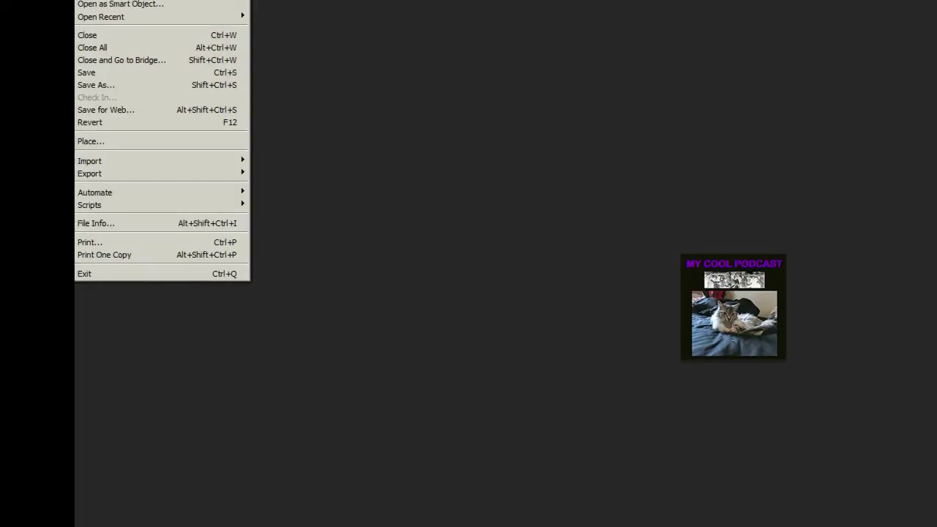
pyautogui.click(93, 111)
pyautogui.click(548, 504)
pyautogui.moveTo(410, 394); pyautogui.dragTo(325, 399)
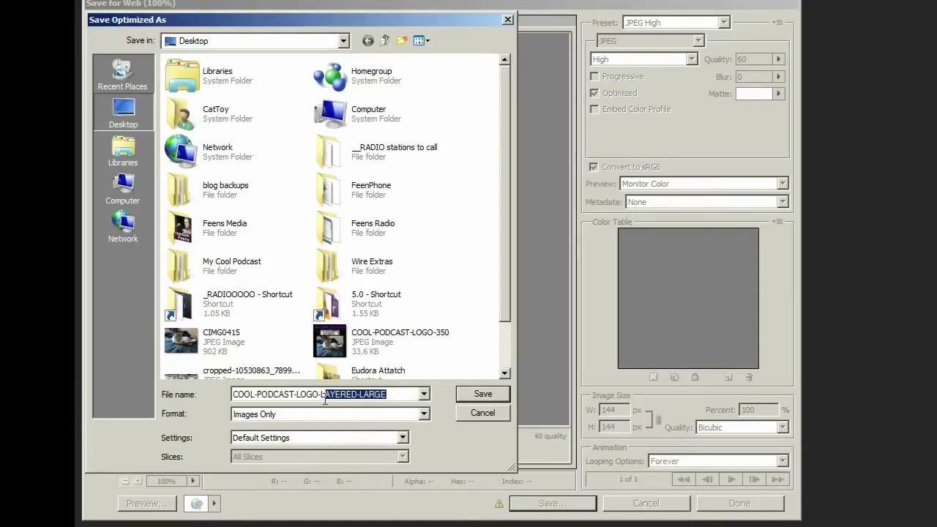
pyautogui.write('144')
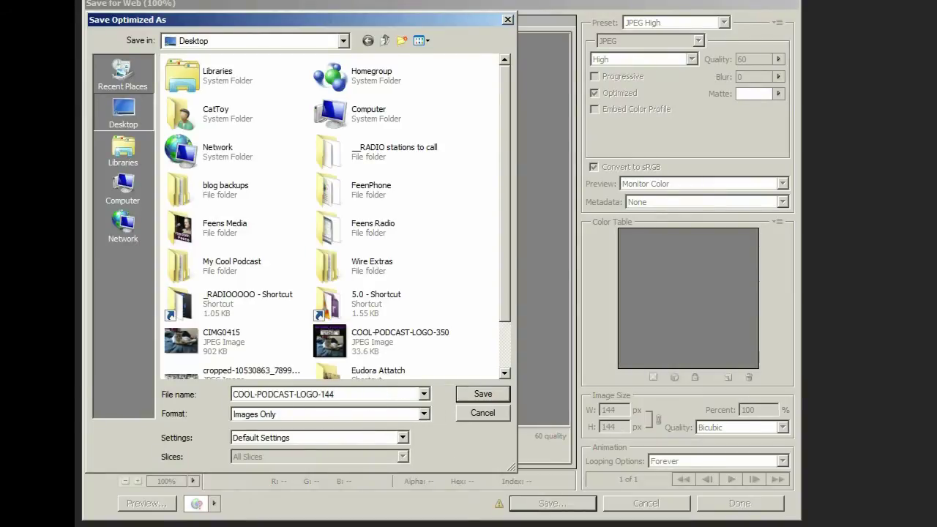
pyautogui.press('Return')
pyautogui.hotkey('ctrl', 'w')
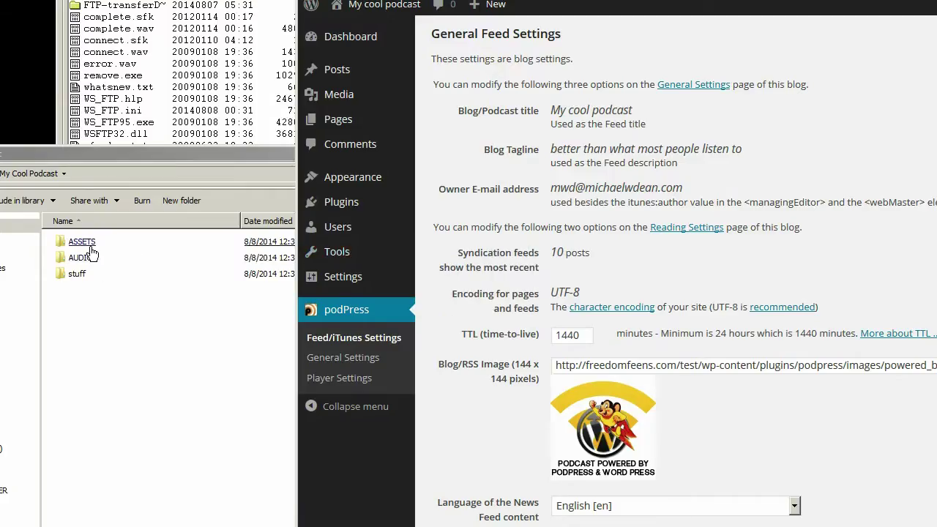
pyautogui.doubleClick(114, 259)
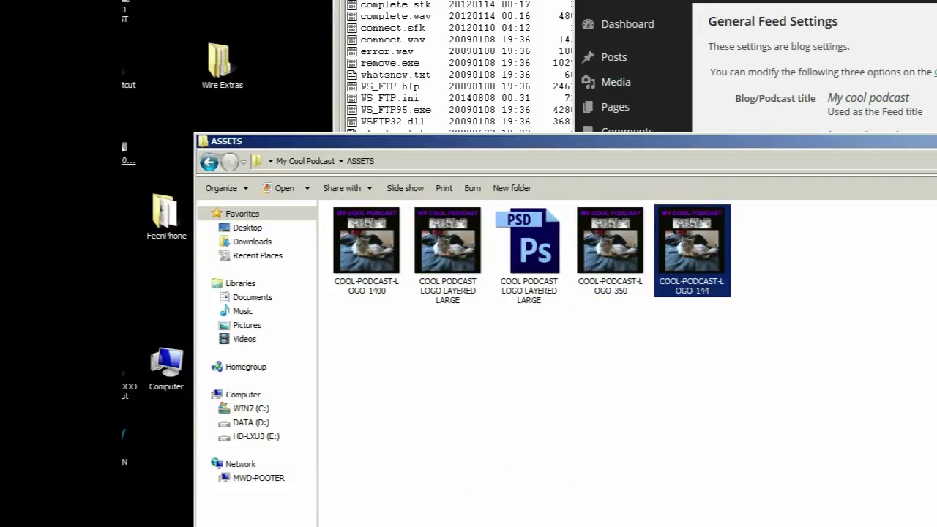
# - Upload COOL-PODCAST-LOGO-144 to the remote ASSETS folder in WS_FTP
pyautogui.click(740, 417)
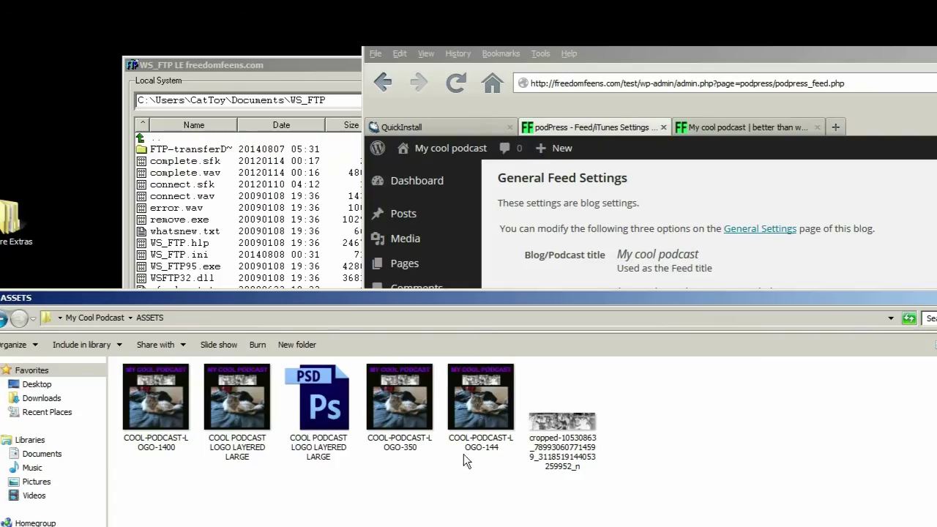
pyautogui.hotkey('alt', 'Tab')
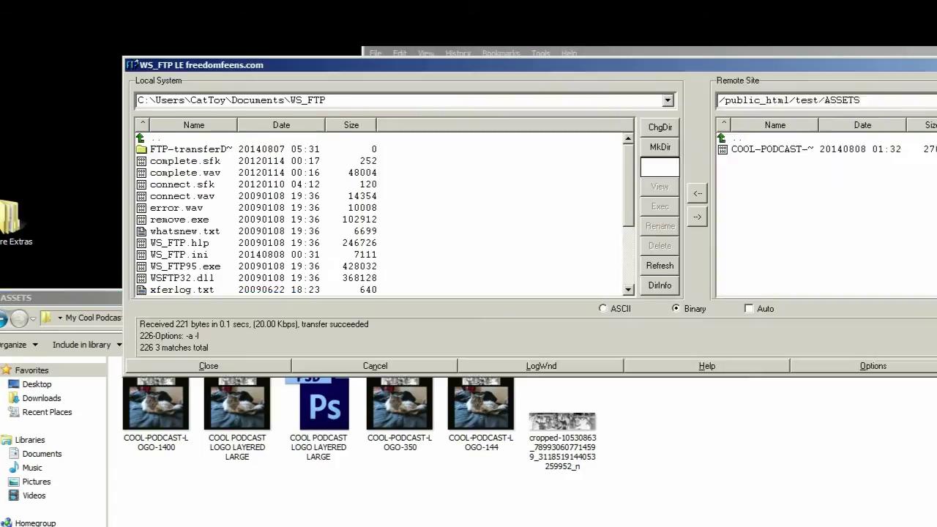
pyautogui.moveTo(480, 411); pyautogui.dragTo(904, 239)
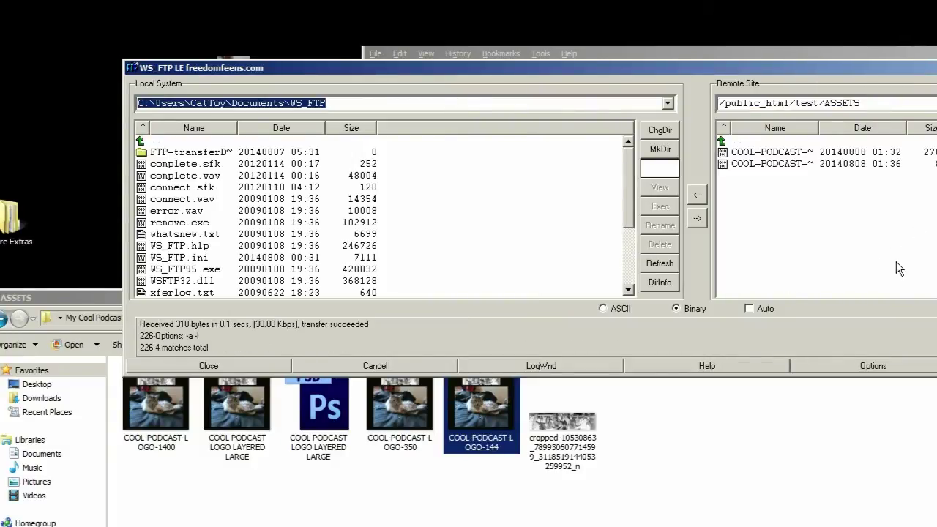
# - Reload the /test/ASSETS listing, copy the 144 logo's link, and return to podPress
pyautogui.hotkey('alt', 'Tab')
pyautogui.click(784, 129)
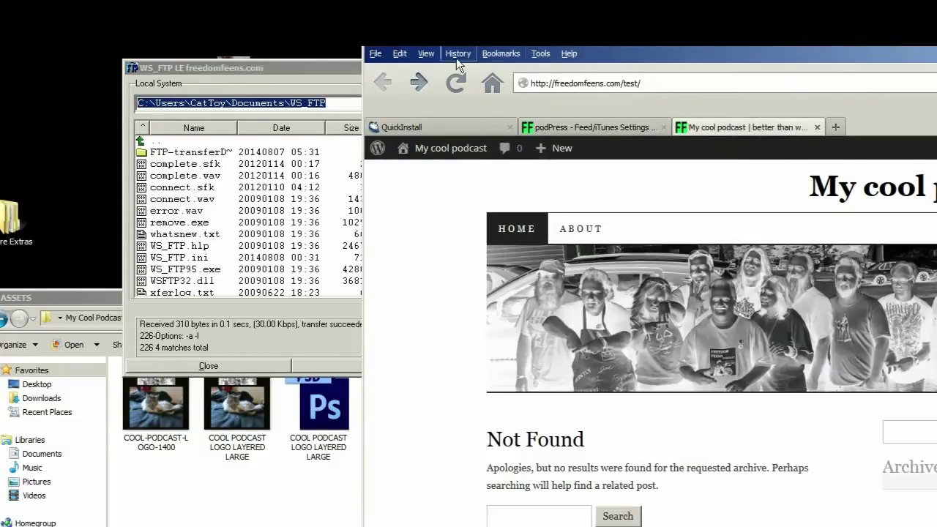
pyautogui.click(417, 82)
pyautogui.click(455, 82)
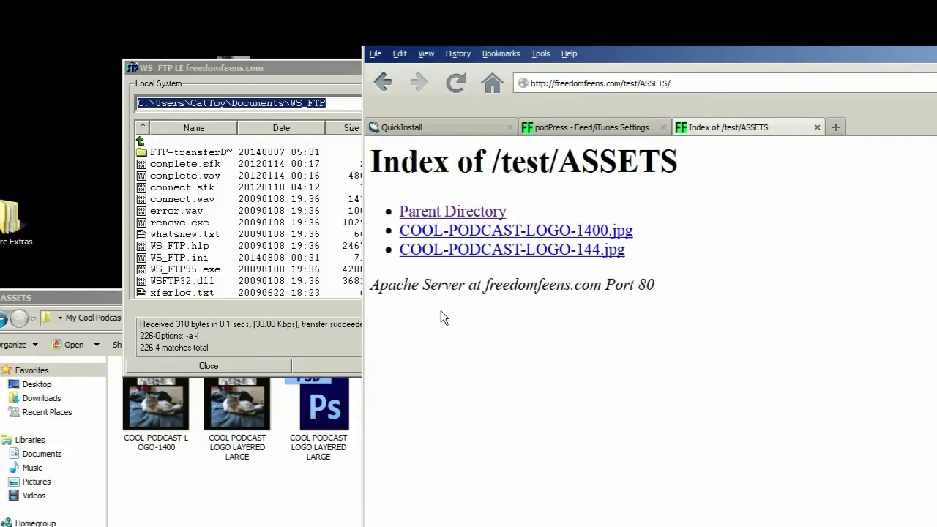
pyautogui.rightClick(527, 257)
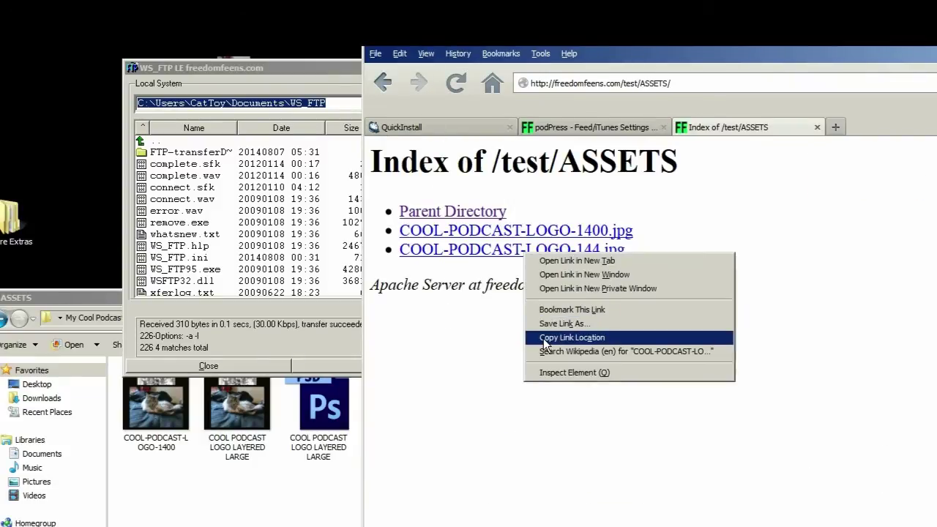
pyautogui.click(560, 337)
pyautogui.click(590, 127)
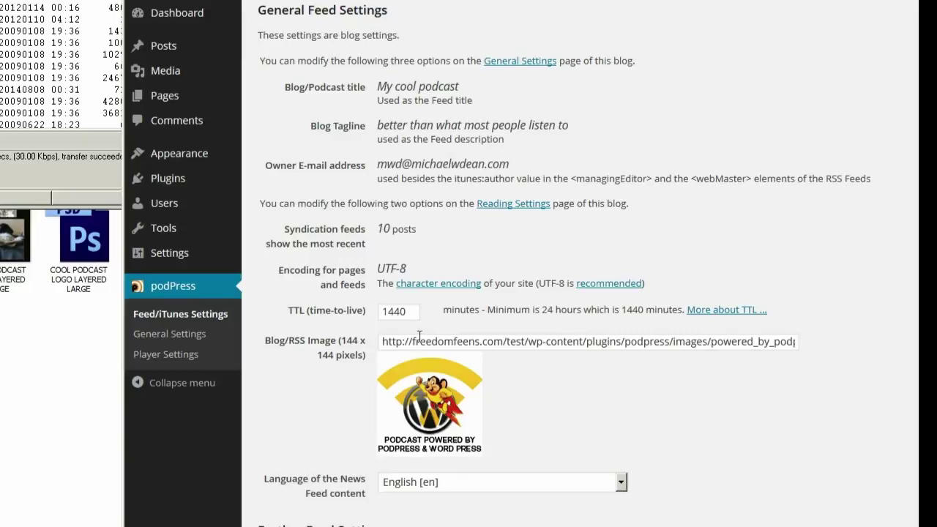
# - Replace the Blog/RSS Image address with the COOL-PODCAST-LOGO-144.jpg URL
pyautogui.click(474, 344)
pyautogui.hotkey('ctrl', 'a')
pyautogui.press('BackSpace')
pyautogui.hotkey('ctrl', 'v')
pyautogui.click(321, 395)
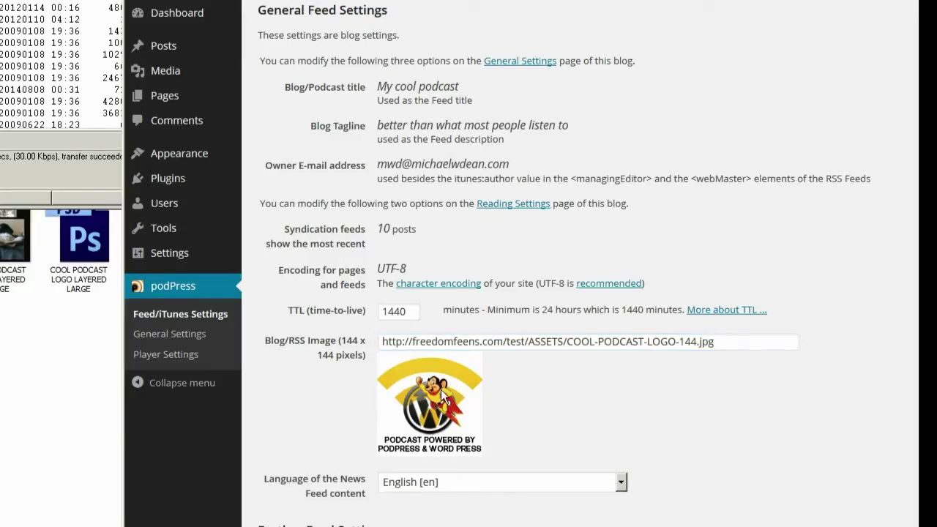
pyautogui.scroll(-3, 334, 320)
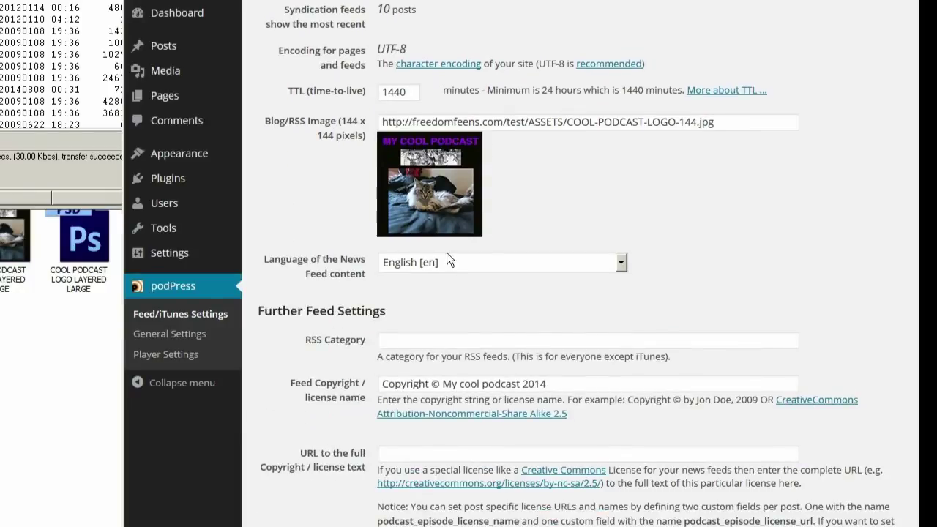
# - Set RSS Category to politics and make the feed copyright 'Creative Commons Attribution cc My cool podcast 2014'
pyautogui.click(491, 346)
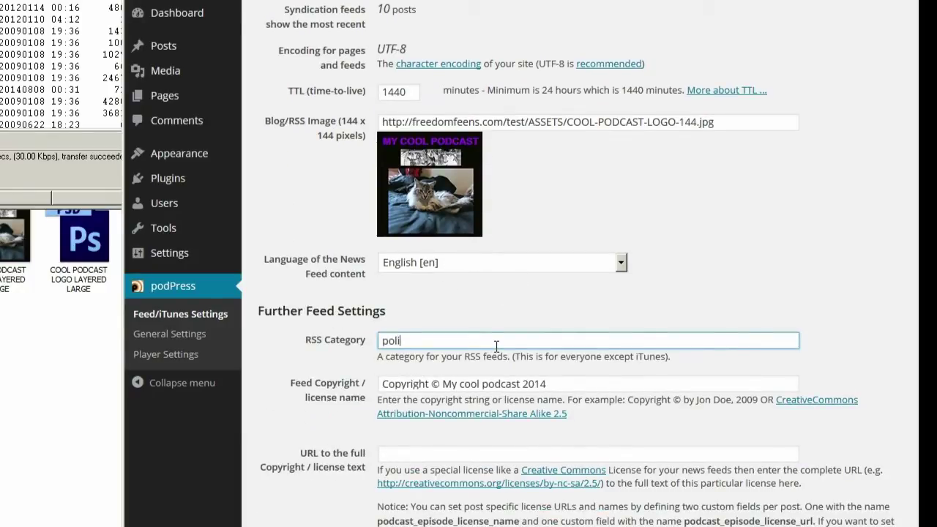
pyautogui.doubleClick(429, 384)
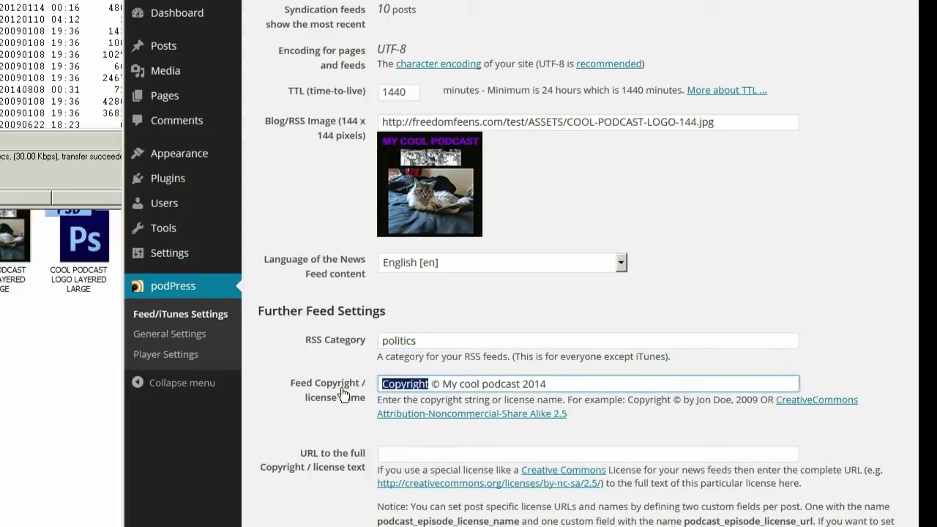
pyautogui.write('Creative c')
pyautogui.press('BackSpace')
pyautogui.write('Commons')
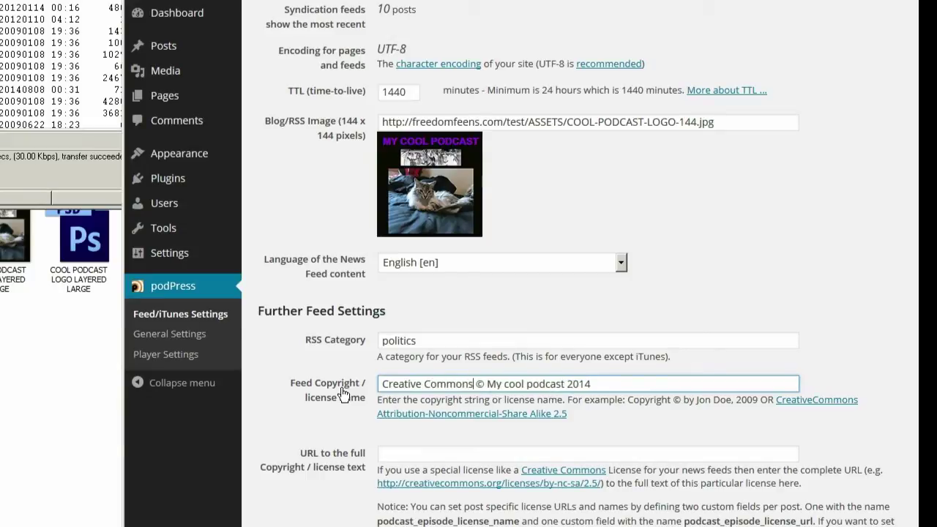
pyautogui.press('BackSpace')
pyautogui.press('BackSpace')
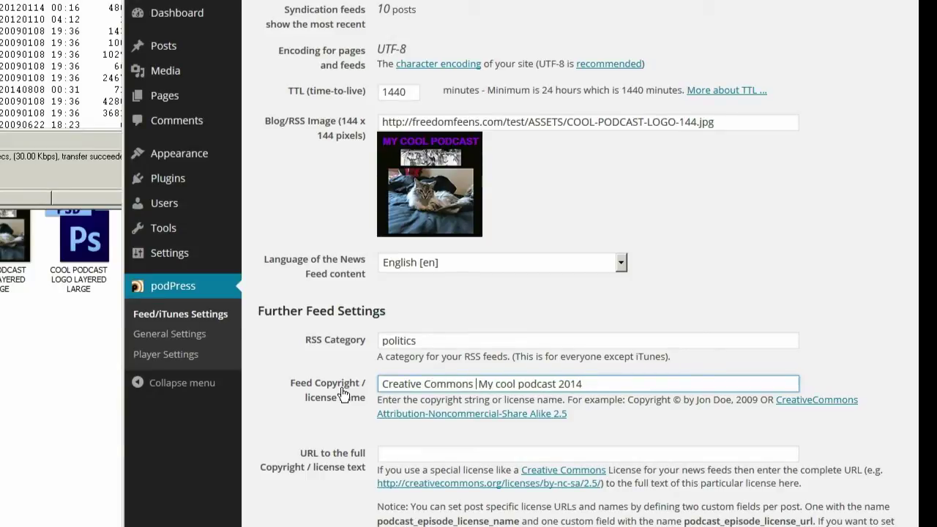
pyautogui.write('cc')
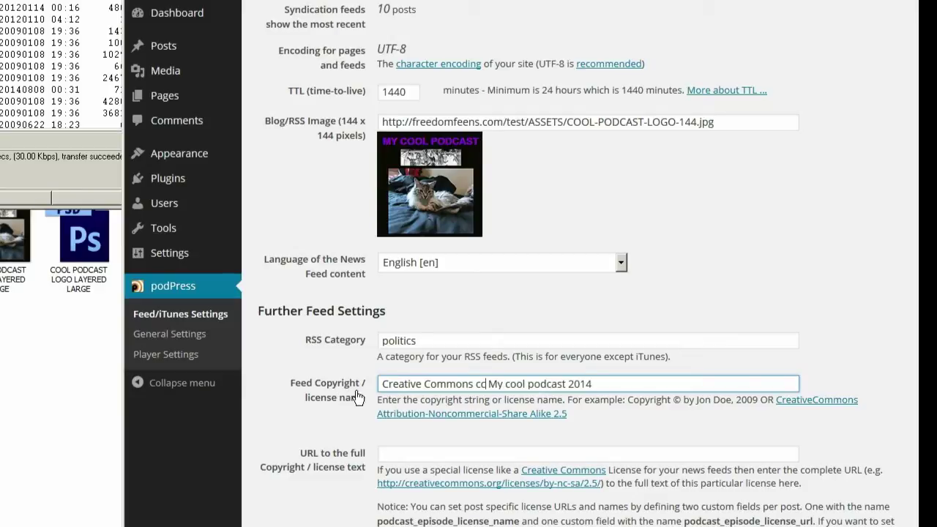
pyautogui.write('Attribution')
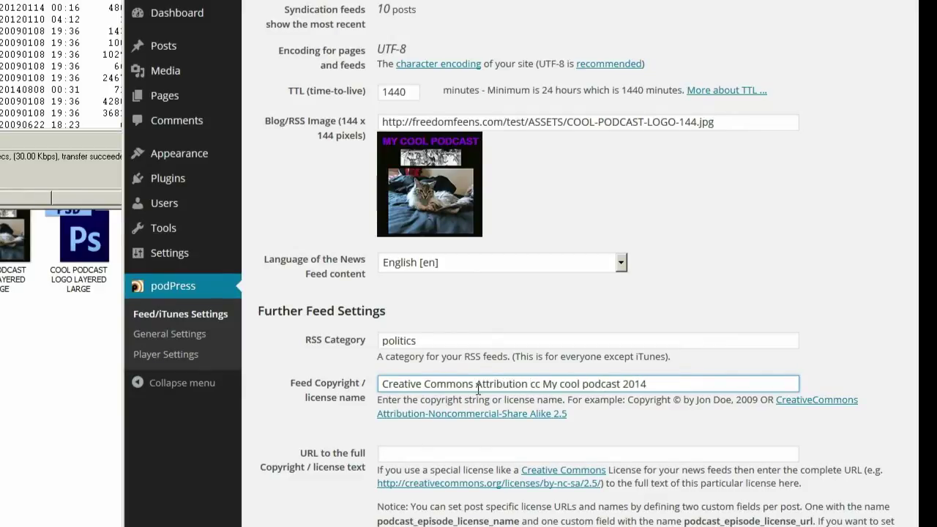
pyautogui.scroll(-3, 433, 423)
pyautogui.scroll(-4, 473, 420)
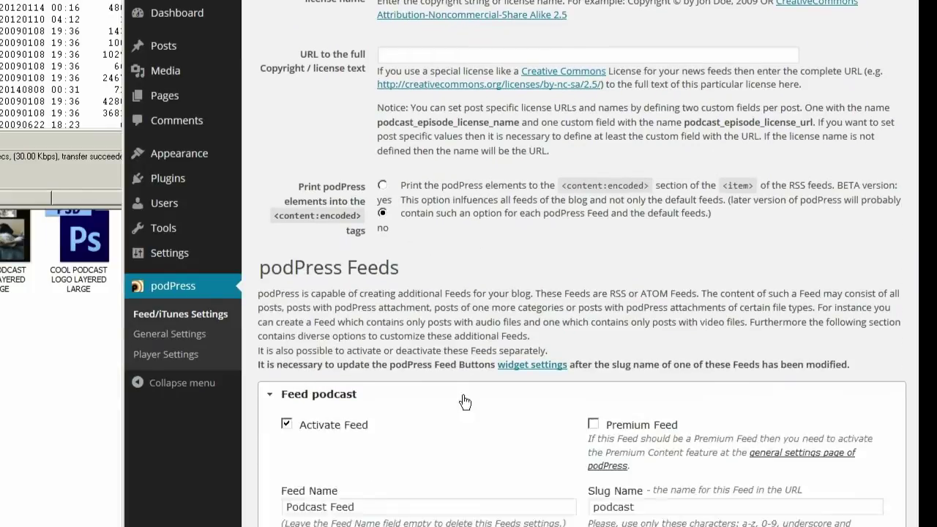
# - Set the first iTunes category to Education
pyautogui.scroll(-1, 385, 329)
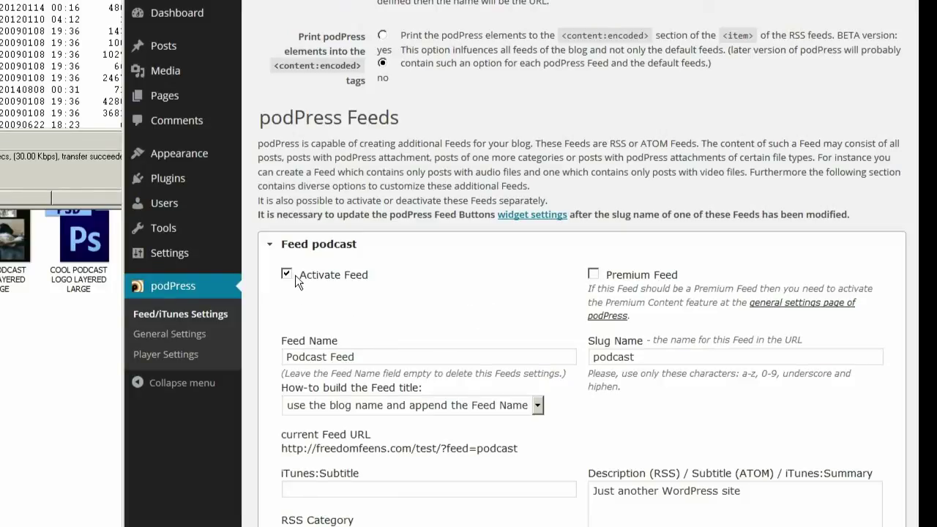
pyautogui.scroll(-3, 294, 275)
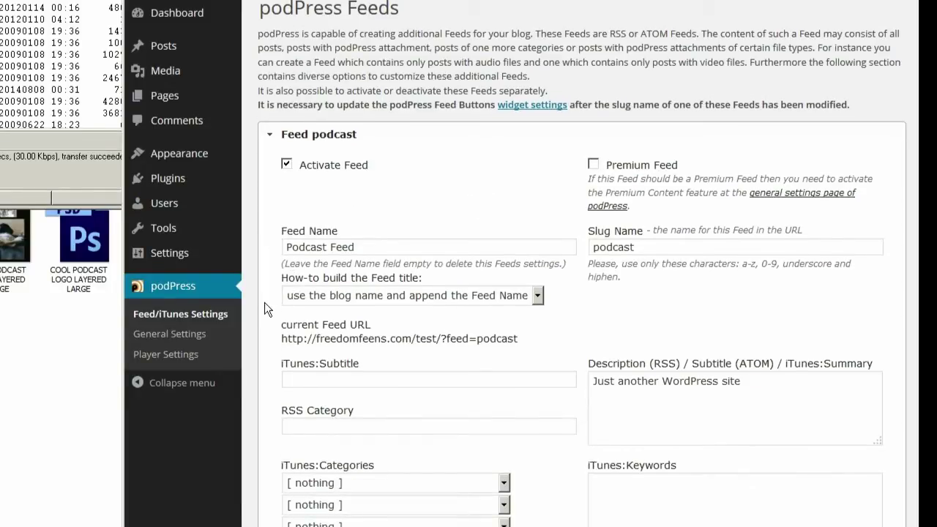
pyautogui.scroll(-6, 265, 303)
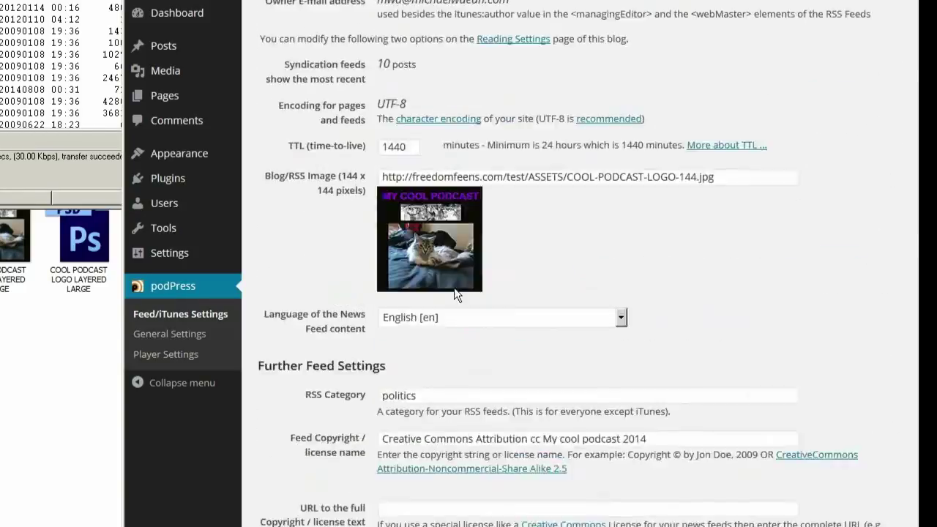
pyautogui.scroll(20, 441, 292)
pyautogui.scroll(1, 441, 291)
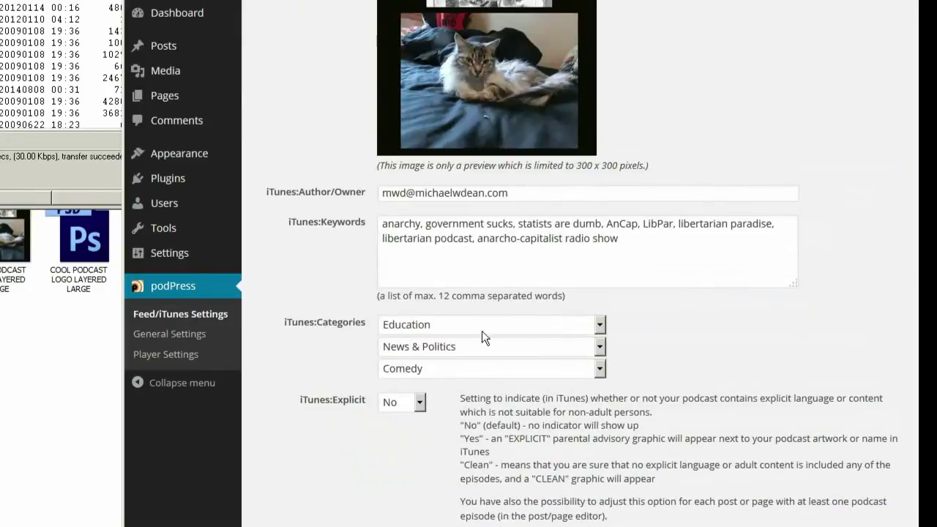
pyautogui.scroll(-20, 325, 353)
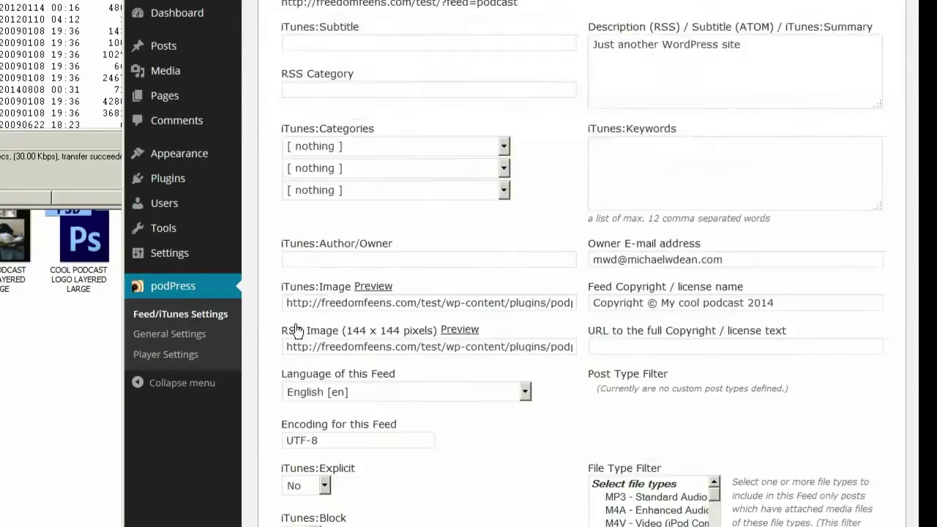
pyautogui.scroll(2, 410, 241)
pyautogui.click(506, 152)
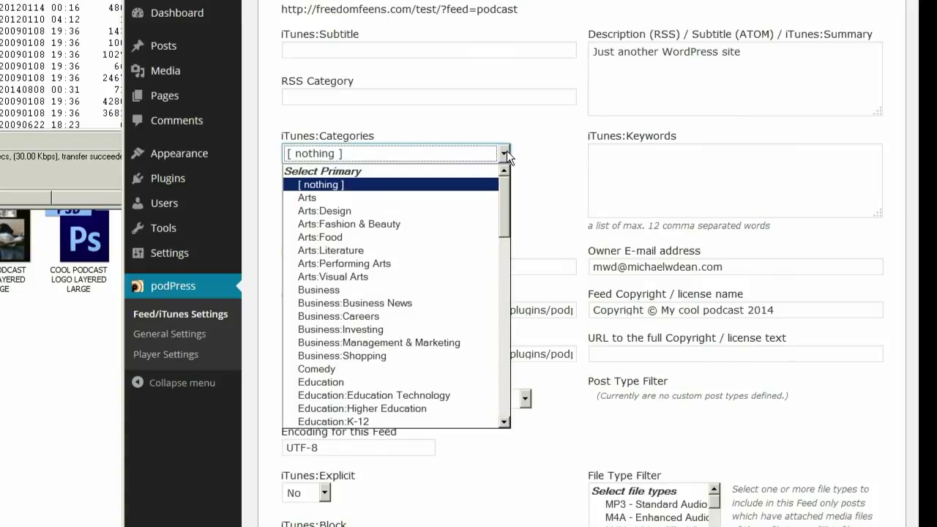
pyautogui.moveTo(504, 186); pyautogui.dragTo(504, 222)
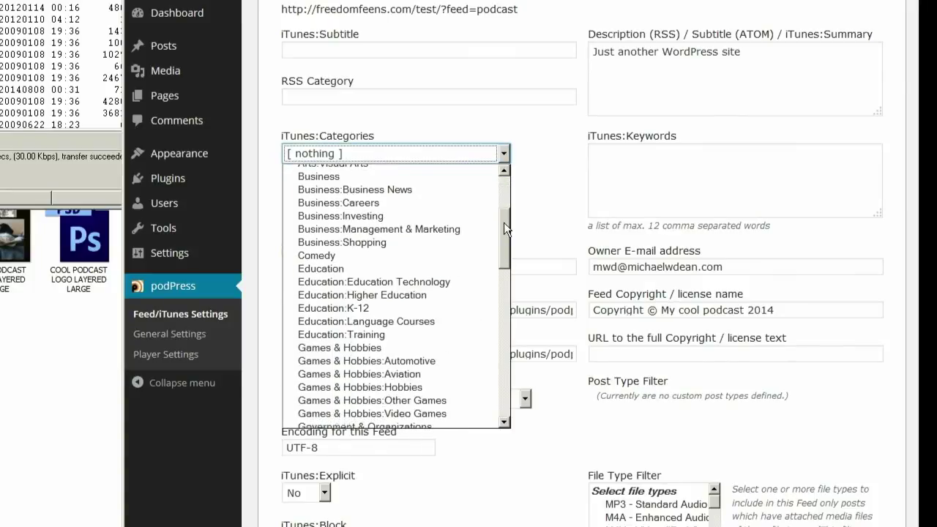
pyautogui.click(390, 271)
# - Set the second iTunes category to News & Politics and the third to Comedy
pyautogui.click(504, 175)
pyautogui.moveTo(505, 207)
pyautogui.mouseDown()
pyautogui.moveTo(507, 339)
pyautogui.moveTo(509, 315)
pyautogui.mouseUp()
pyautogui.click(467, 330)
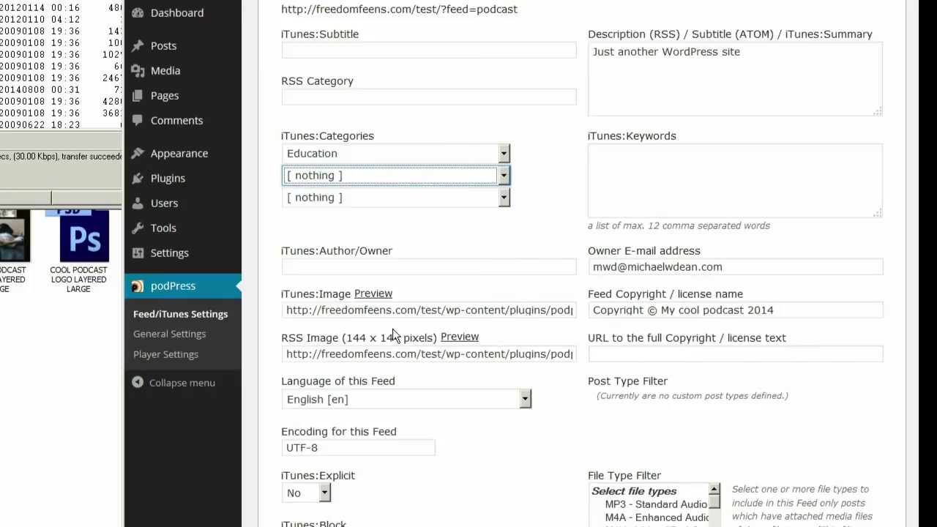
pyautogui.click(504, 197)
pyautogui.moveTo(504, 234); pyautogui.dragTo(503, 252)
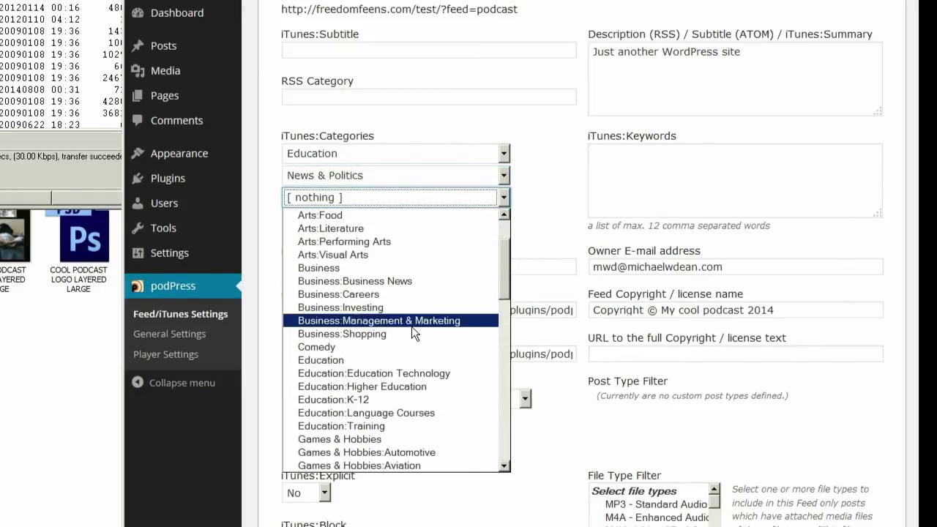
pyautogui.click(337, 346)
# - Enter the owner's e-mail address as iTunes Author/Owner and review the iTunes image URL
pyautogui.click(354, 270)
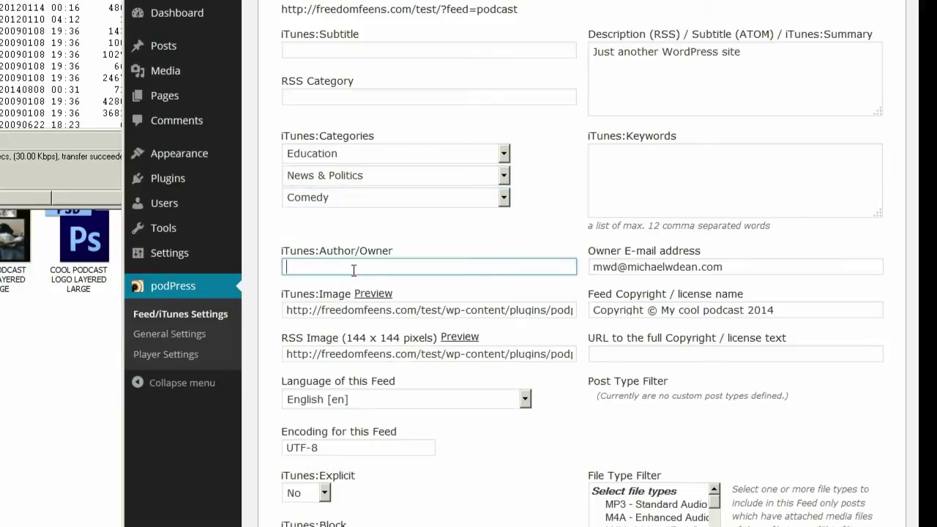
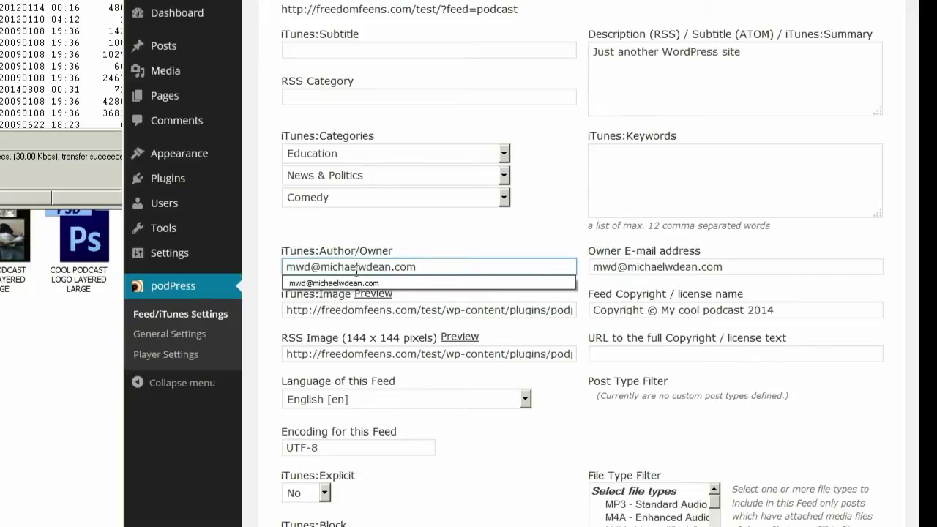
pyautogui.click(387, 323)
pyautogui.click(386, 309)
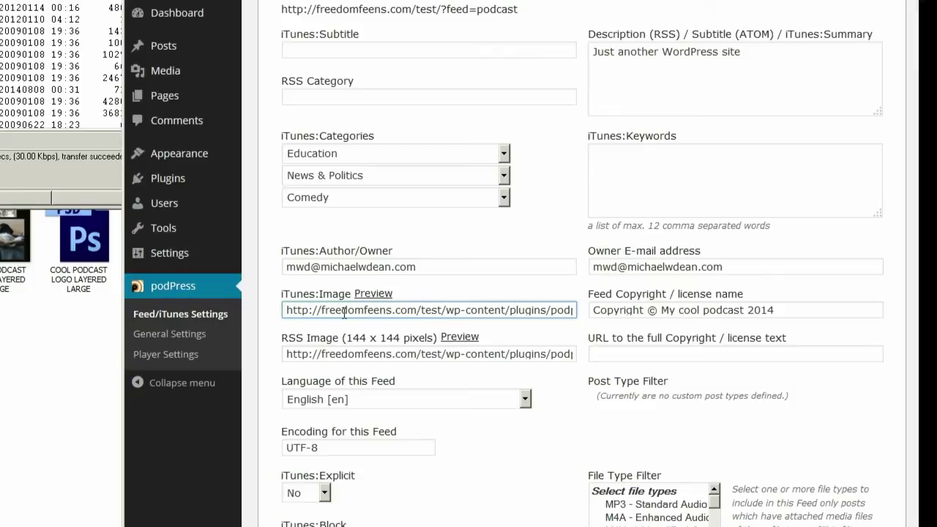
pyautogui.press('End')
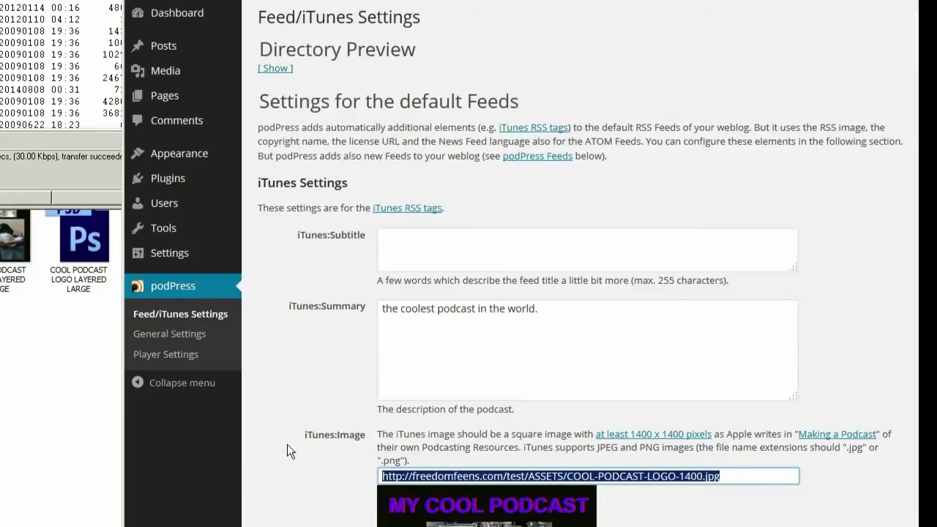
pyautogui.click(286, 444)
# - Replace the podcast feed's iTunes Image URL with the COOL-PODCAST-LOGO-1400.jpg URL
pyautogui.scroll(-15, 279, 445)
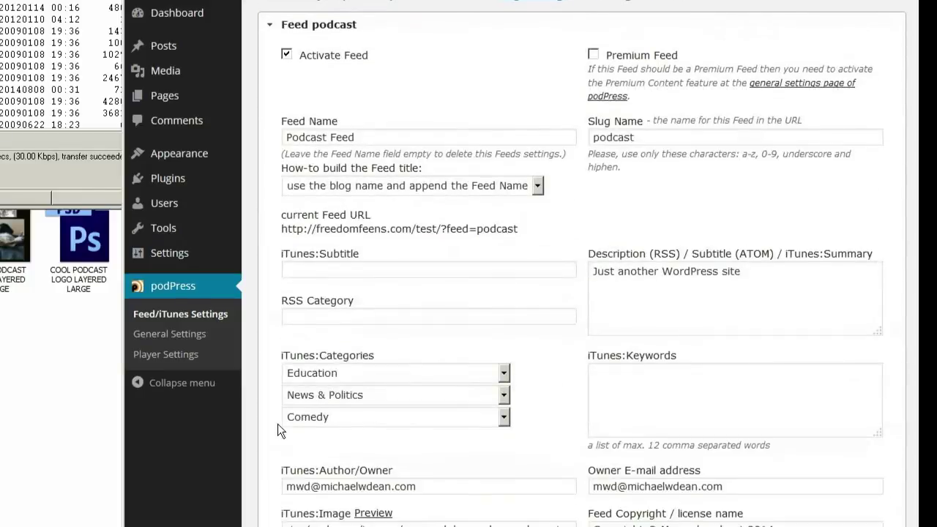
pyautogui.scroll(-5, 410, 285)
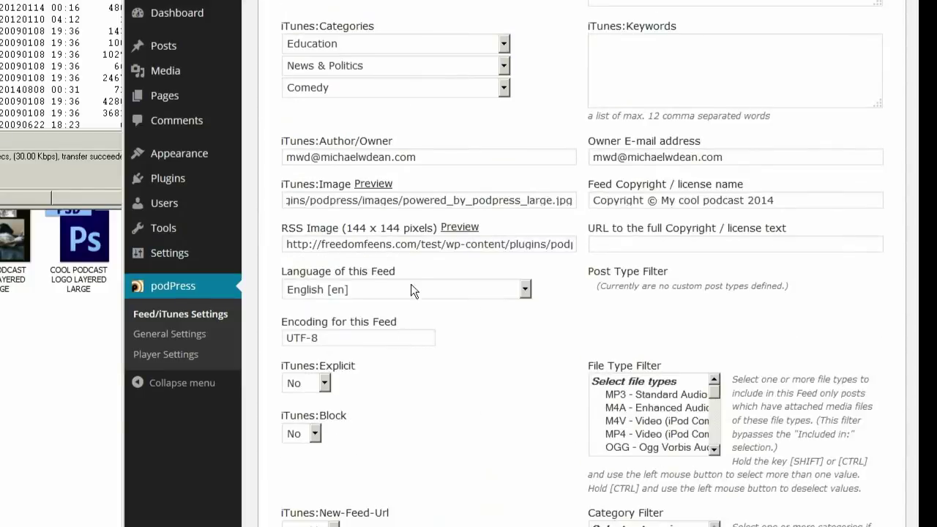
pyautogui.click(389, 200)
pyautogui.hotkey('ctrl', 'a')
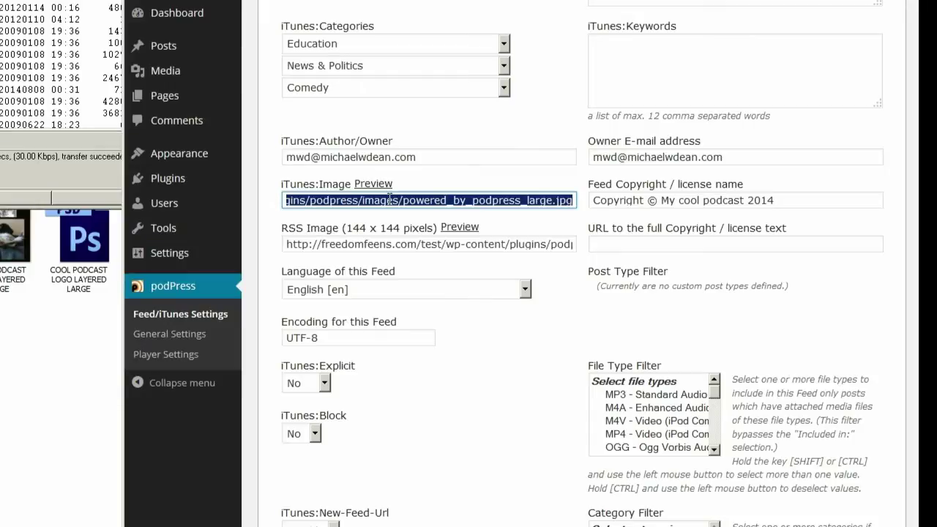
pyautogui.write('http://freedomfeens.com/test/ASSETS/COOL-PODCAST-LOGO-1400.jpg')
# - Set the feed's RSS Image to the Blog/RSS Image URL, COOL-PODCAST-LOGO-144.jpg
pyautogui.scroll(10, 267, 241)
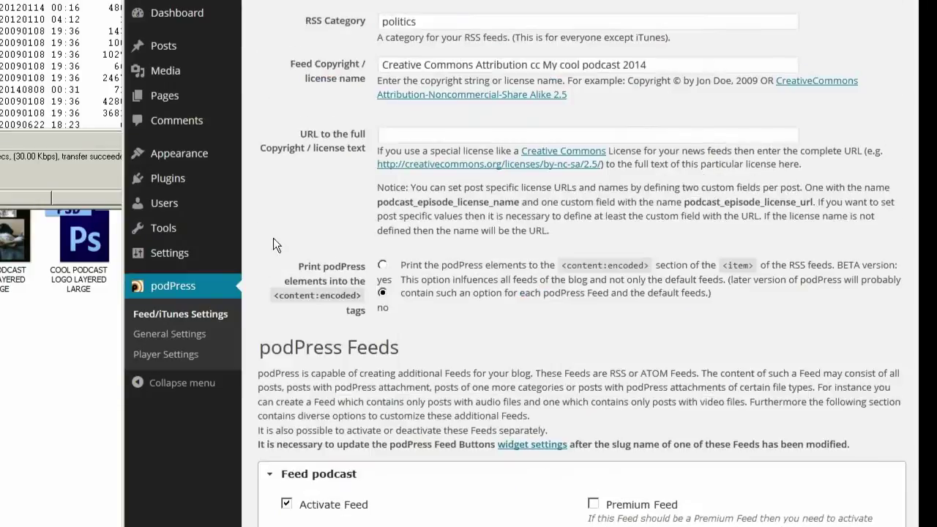
pyautogui.click(752, 344)
pyautogui.hotkey('ctrl', 'a')
pyautogui.hotkey('ctrl', 'c')
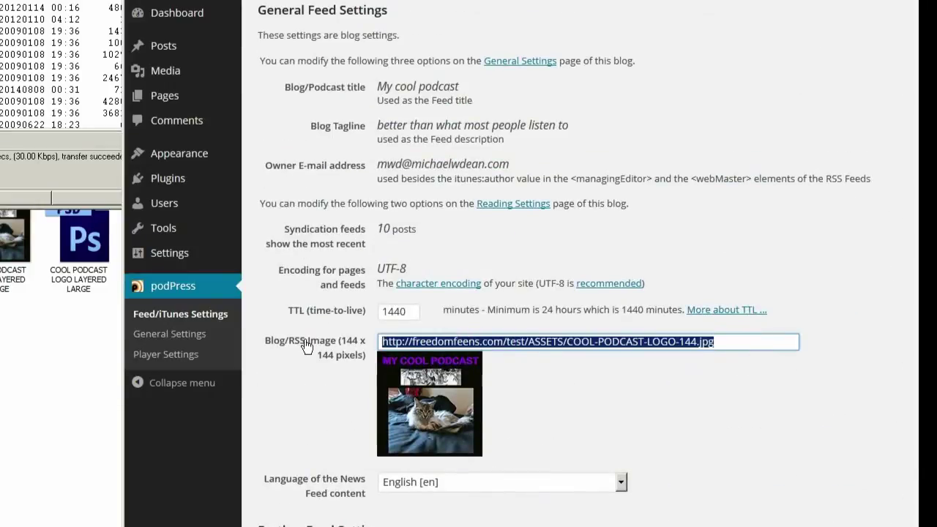
pyautogui.click(278, 396)
pyautogui.scroll(-15, 279, 377)
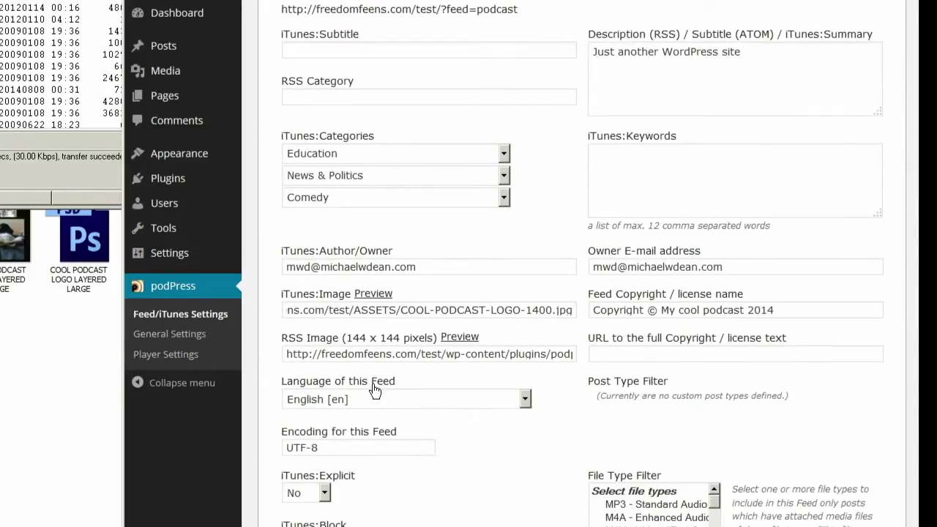
pyautogui.click(374, 355)
pyautogui.hotkey('ctrl', 'a')
pyautogui.hotkey('ctrl', 'v')
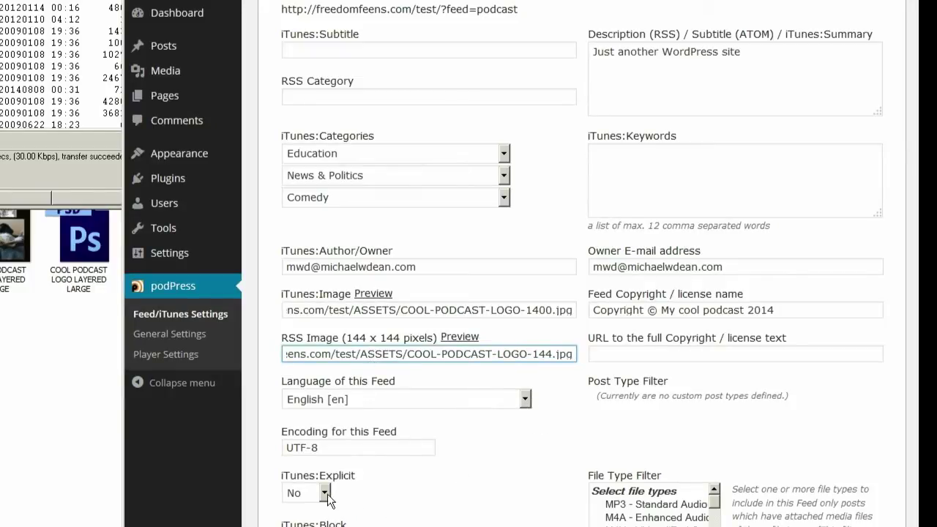
# - Enable 'add Feed link to the blog header' for the podcast feed
pyautogui.scroll(-5, 426, 476)
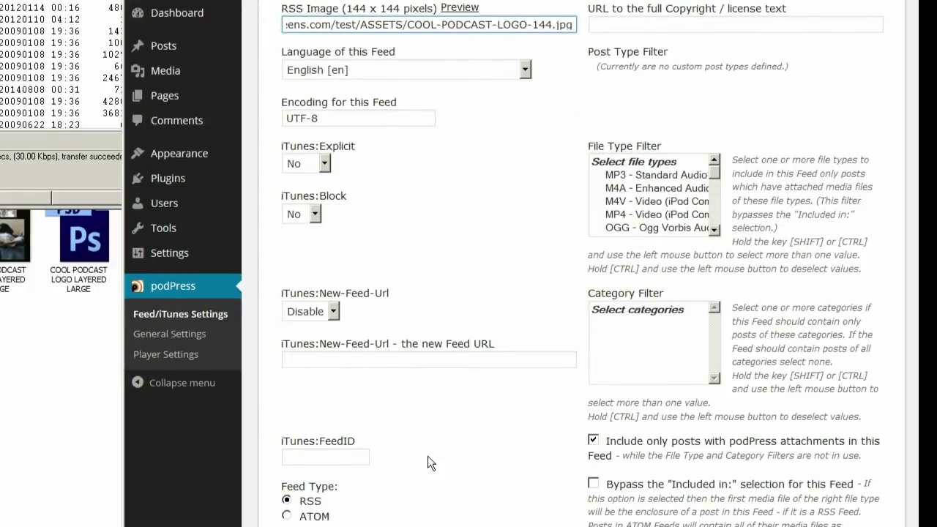
pyautogui.scroll(-4, 427, 456)
pyautogui.click(286, 363)
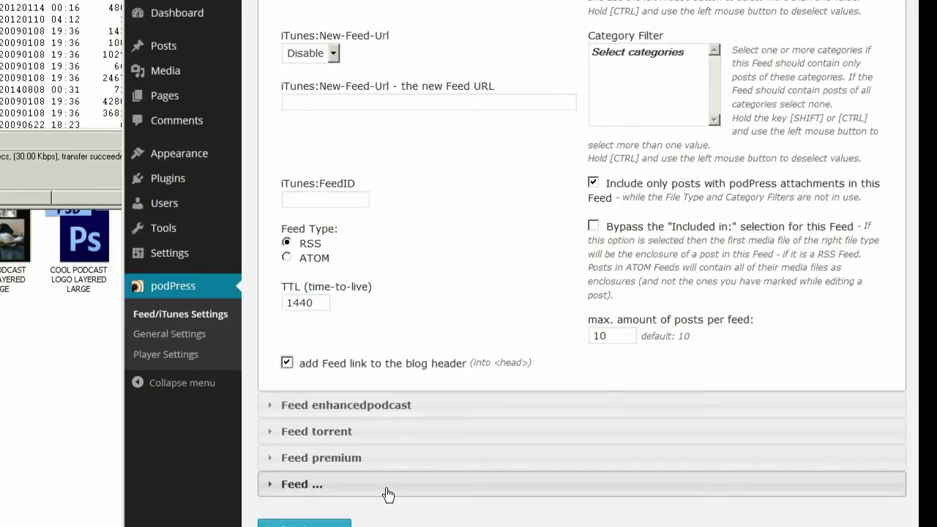
pyautogui.scroll(20, 407, 448)
pyautogui.scroll(12, 396, 431)
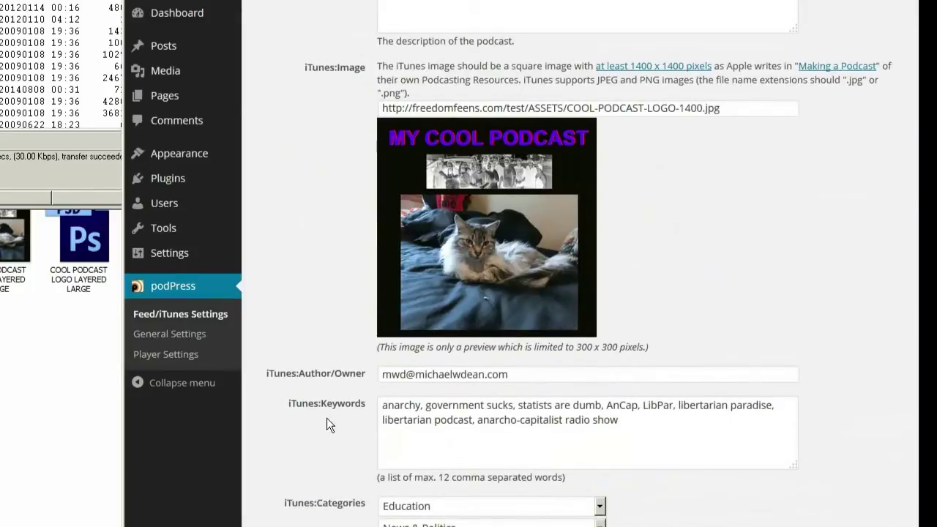
pyautogui.scroll(5, 324, 421)
pyautogui.scroll(-10, 322, 415)
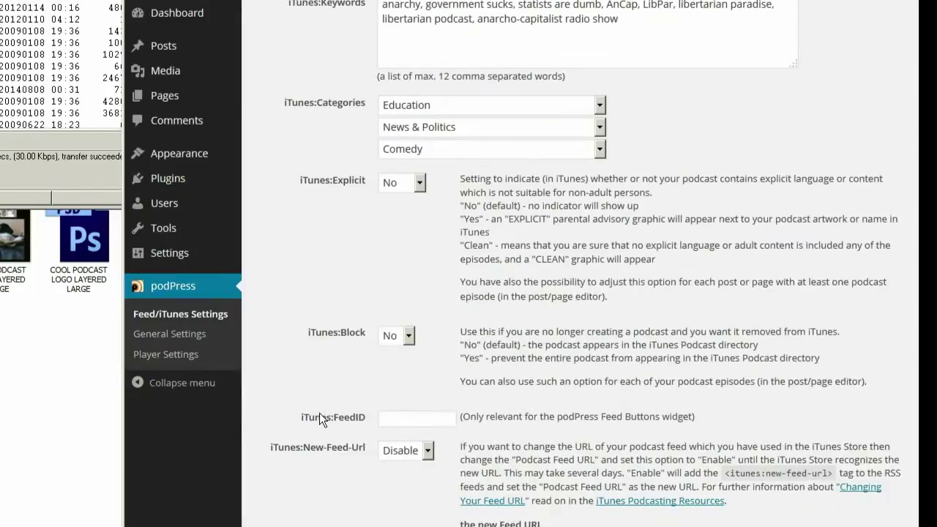
pyautogui.scroll(-8, 320, 419)
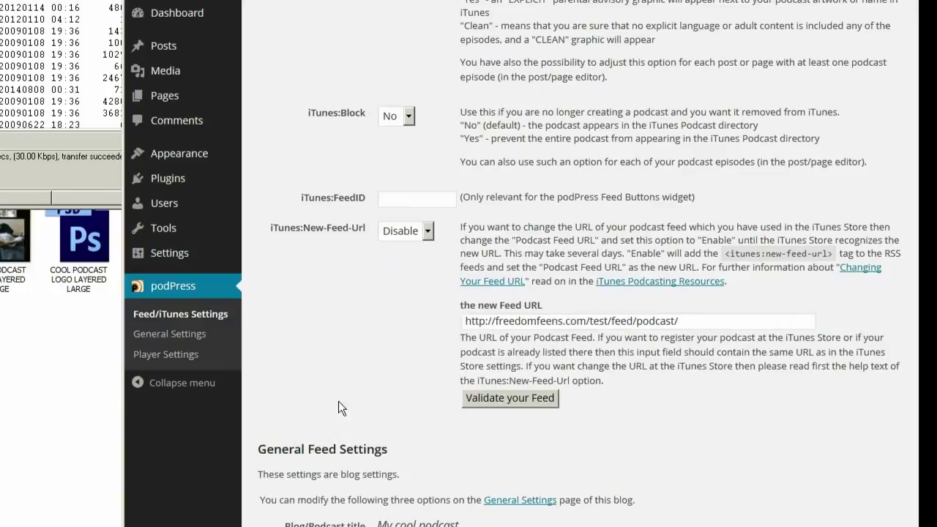
pyautogui.scroll(-5, 315, 388)
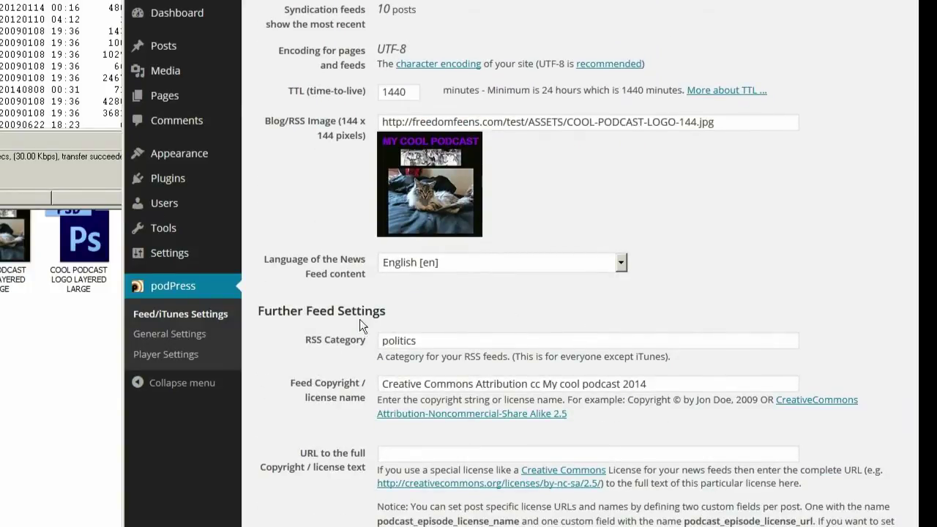
pyautogui.scroll(-15, 360, 319)
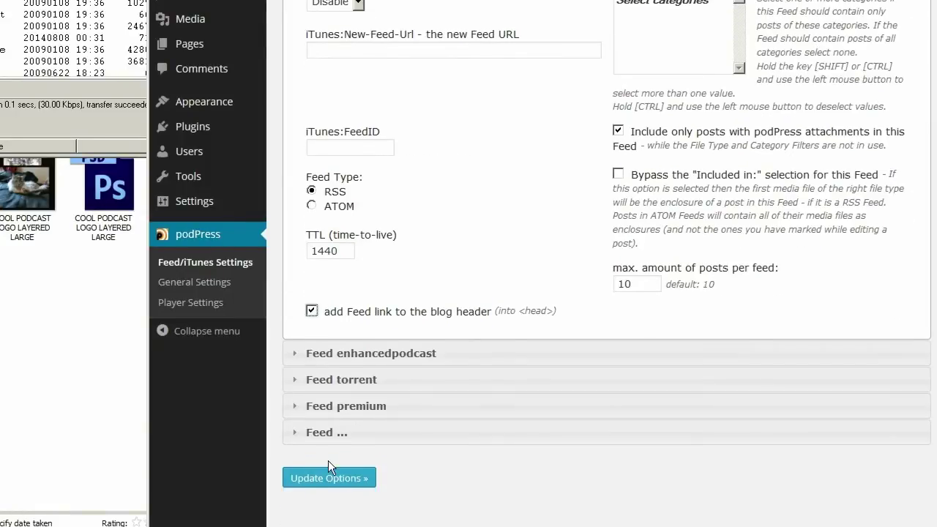
# - Save the feed settings and set podPress content Location to Start
pyautogui.click(331, 477)
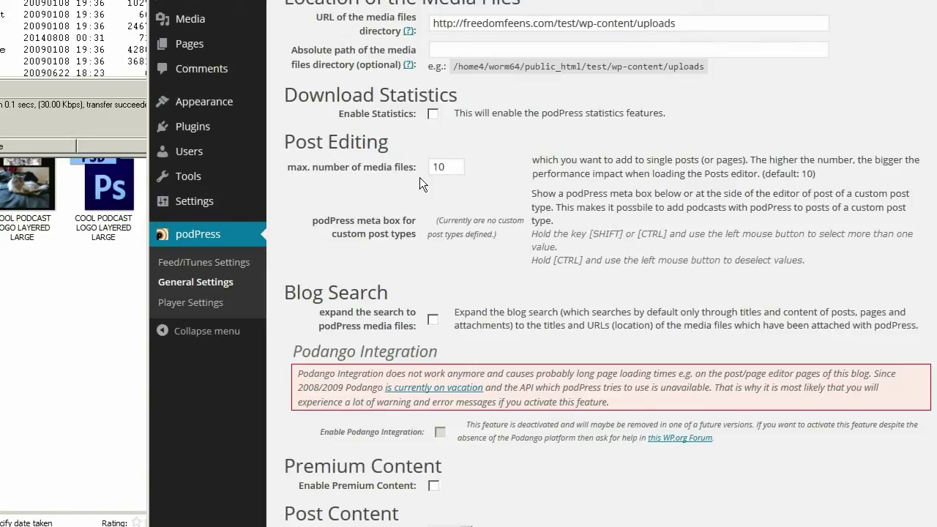
pyautogui.scroll(-3, 363, 206)
pyautogui.scroll(-4, 357, 206)
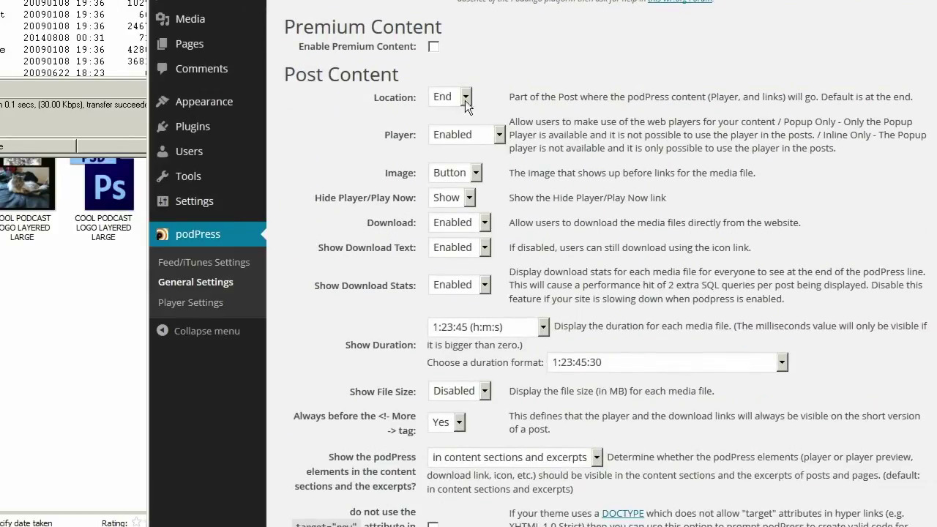
pyautogui.click(465, 96)
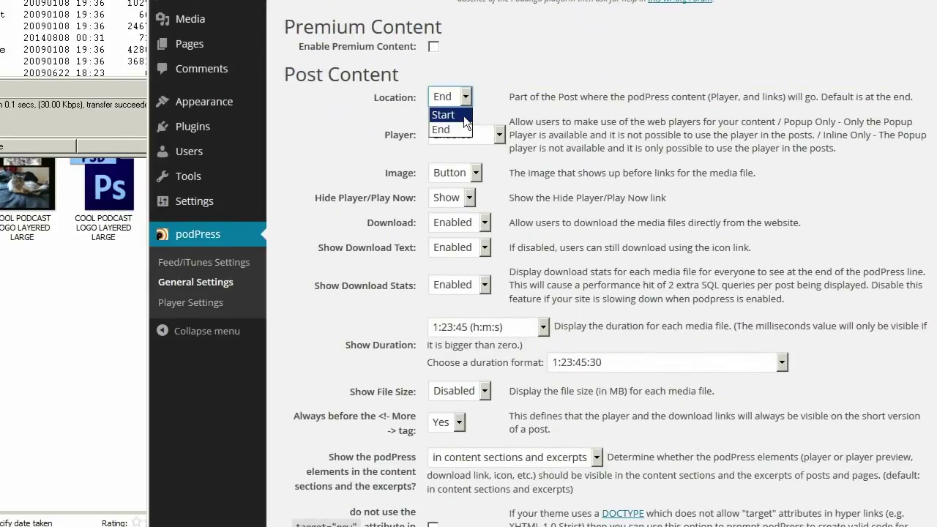
pyautogui.click(464, 116)
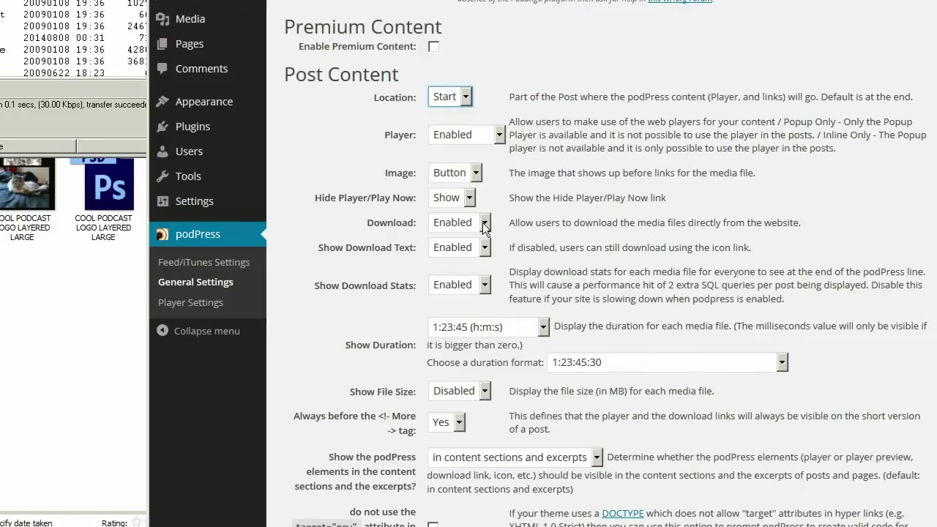
# - Enable Show File Size and save the podPress General Settings
pyautogui.scroll(-5, 488, 246)
pyautogui.click(479, 61)
pyautogui.click(476, 78)
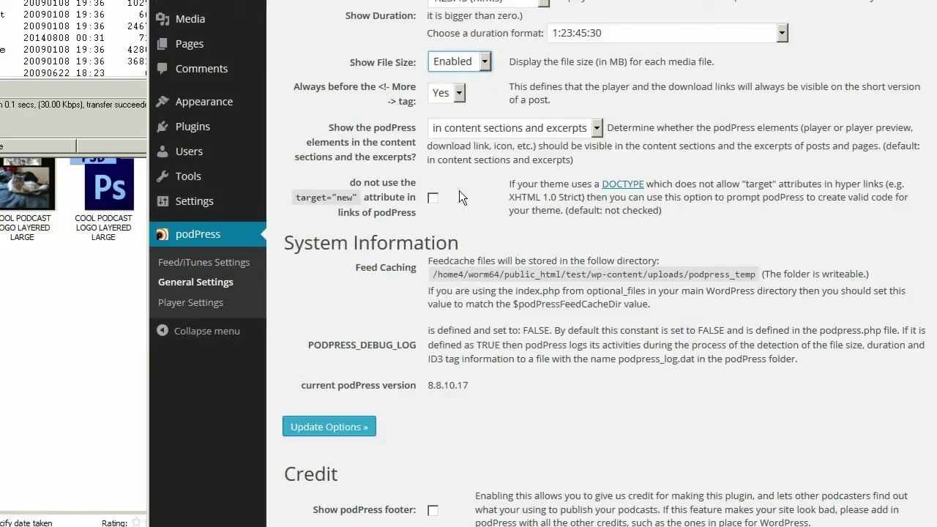
pyautogui.scroll(-2, 461, 271)
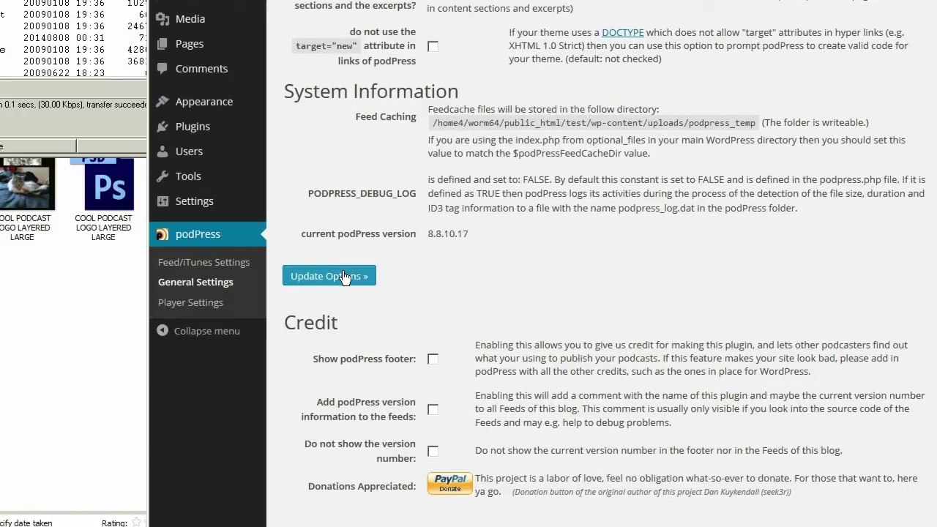
pyautogui.click(344, 277)
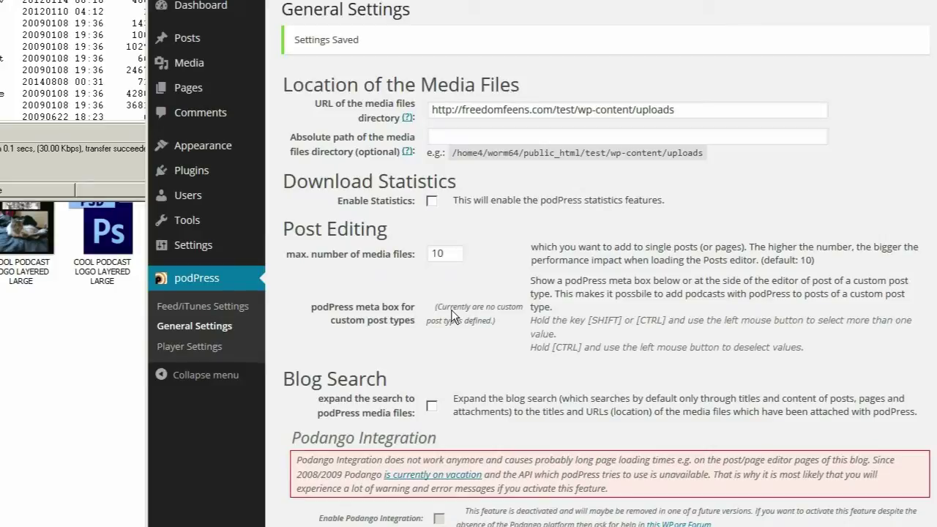
pyautogui.click(182, 351)
# - Set the player's initial volume level to 100
pyautogui.scroll(-5, 305, 217)
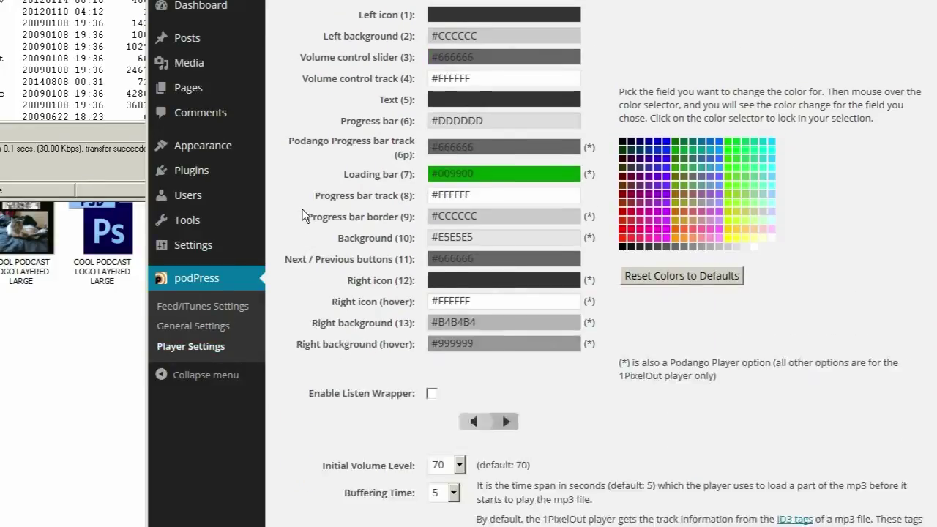
pyautogui.click(460, 359)
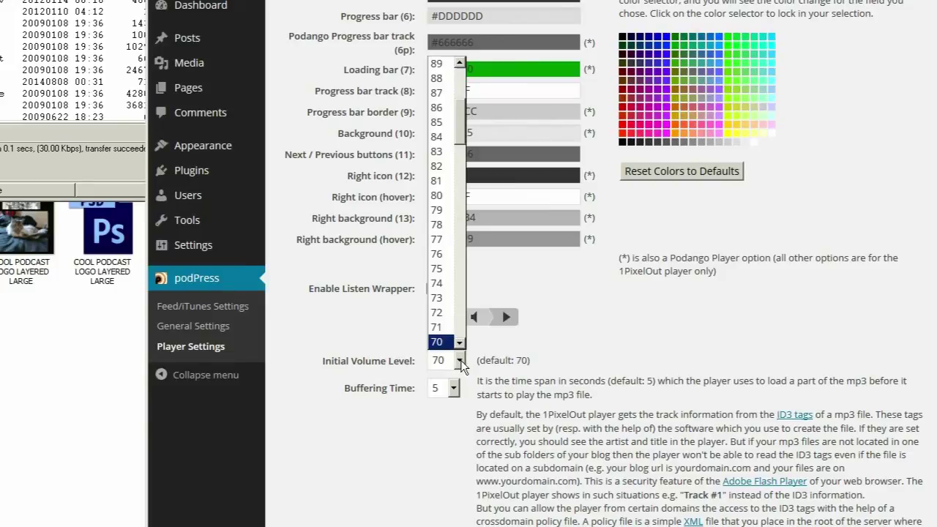
pyautogui.scroll(4, 461, 95)
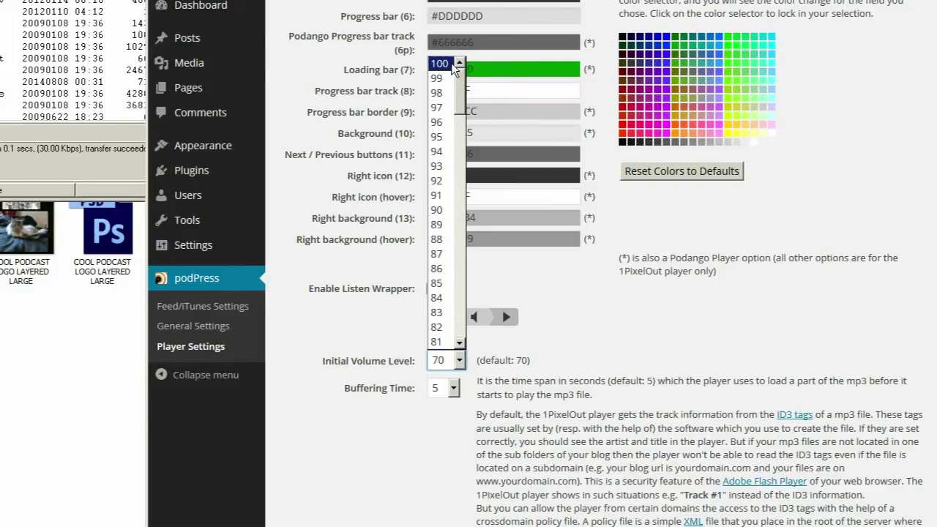
pyautogui.click(446, 65)
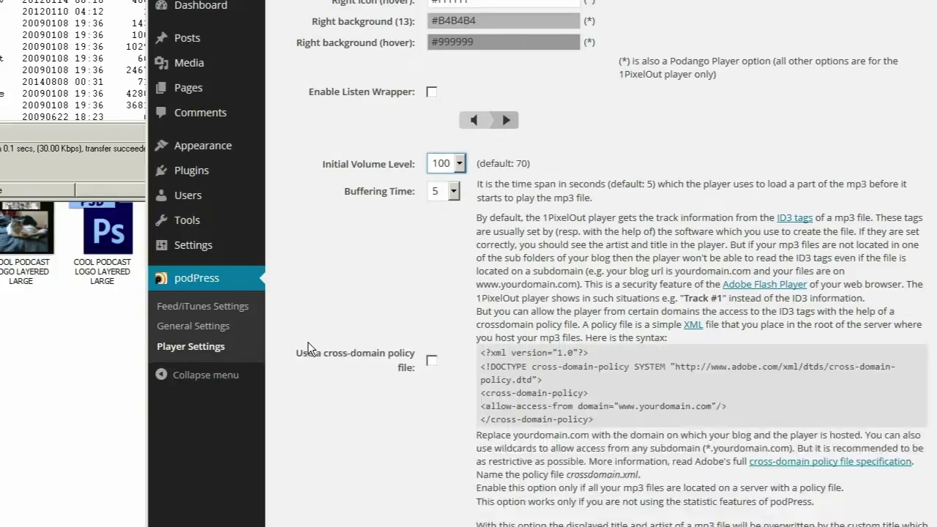
# - Make the player's Left icon colour red (#ff3333)
pyautogui.scroll(-6, 307, 349)
pyautogui.scroll(-9, 306, 348)
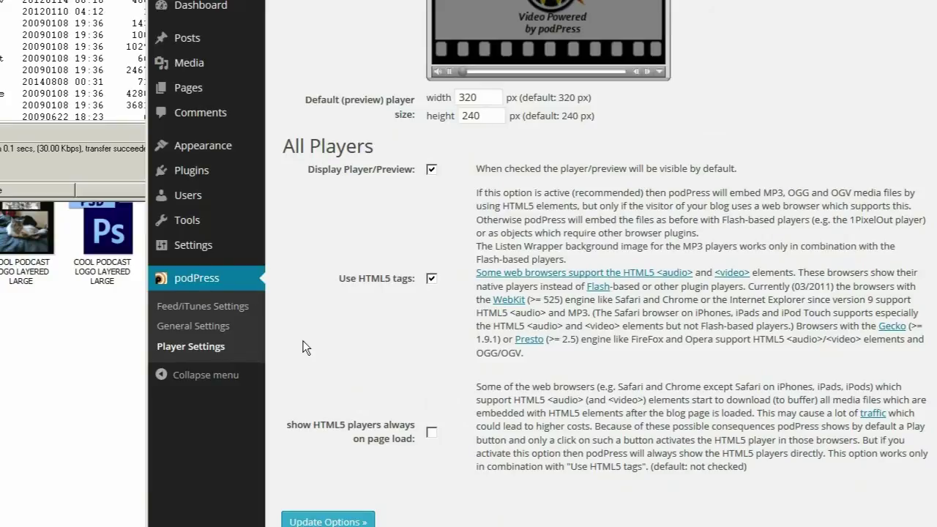
pyautogui.scroll(10, 306, 348)
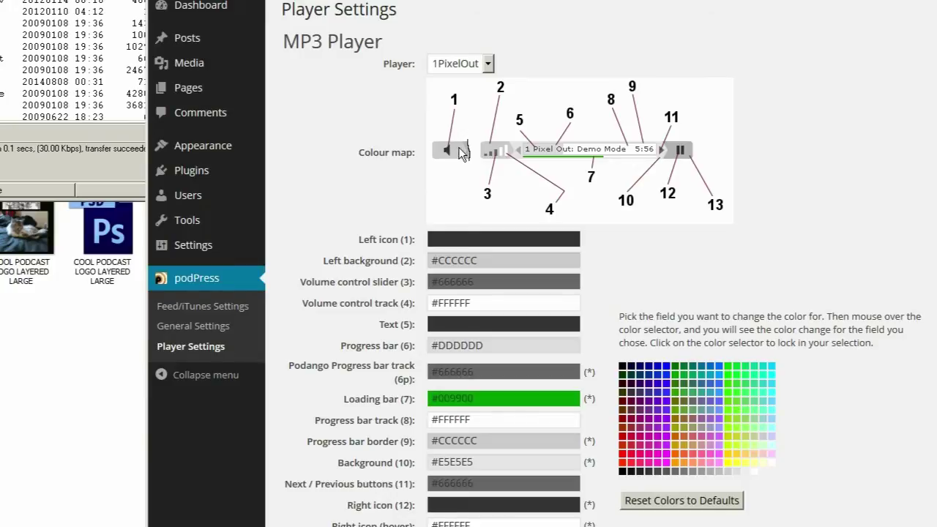
pyautogui.click(525, 242)
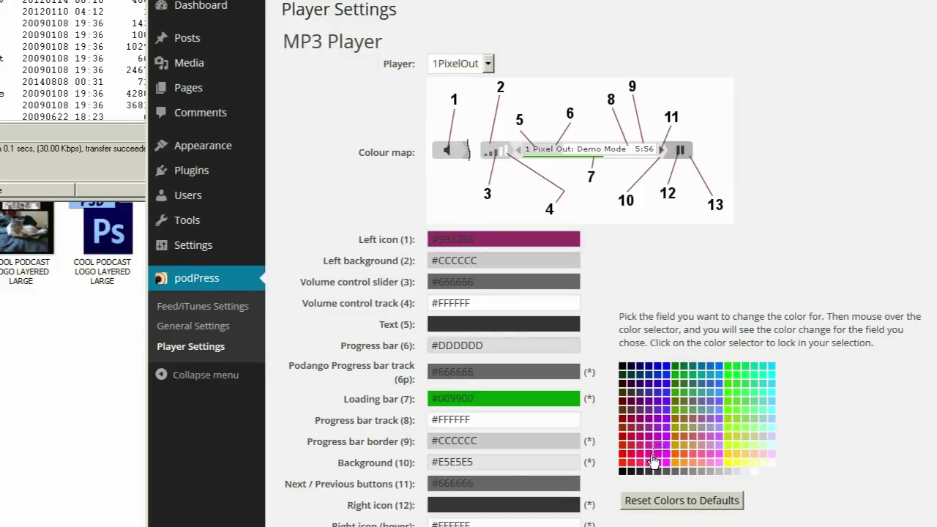
pyautogui.click(631, 463)
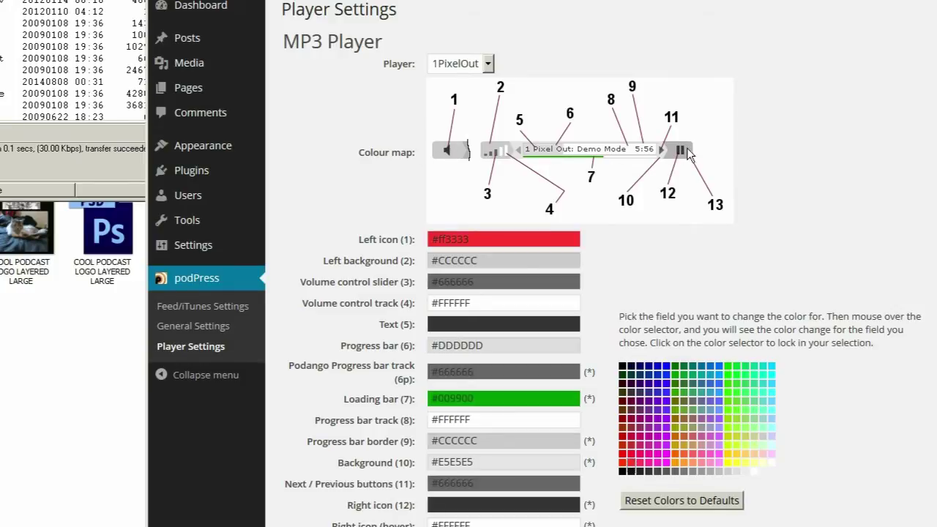
# - Make the Right background green (#009900) and save the player settings
pyautogui.scroll(-3, 395, 479)
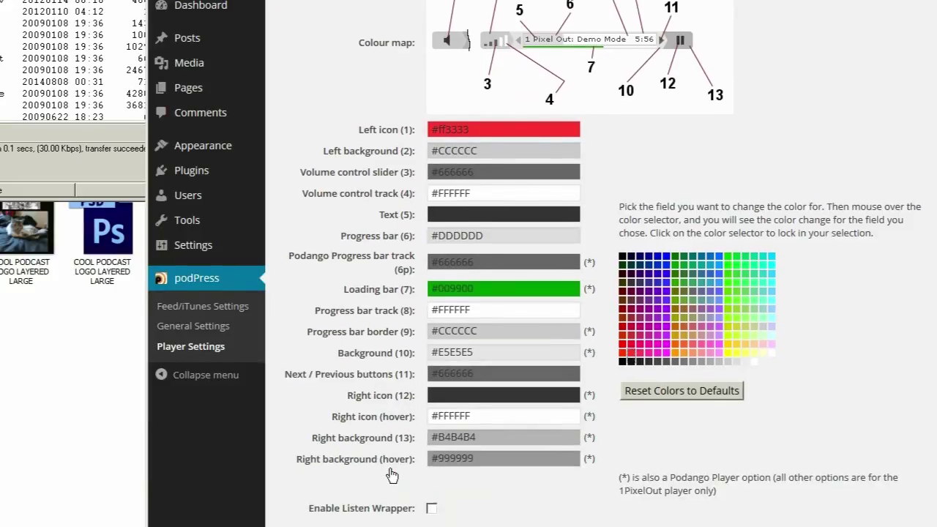
pyautogui.click(483, 417)
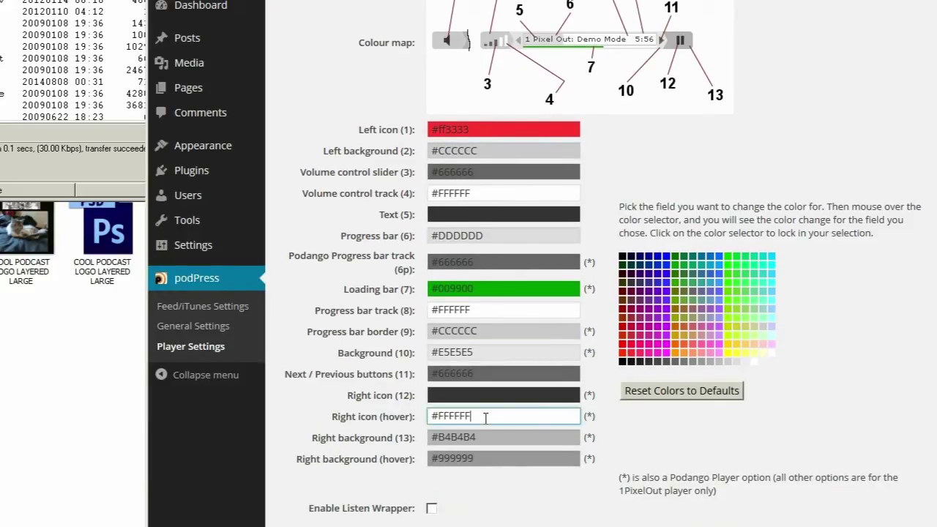
pyautogui.click(469, 437)
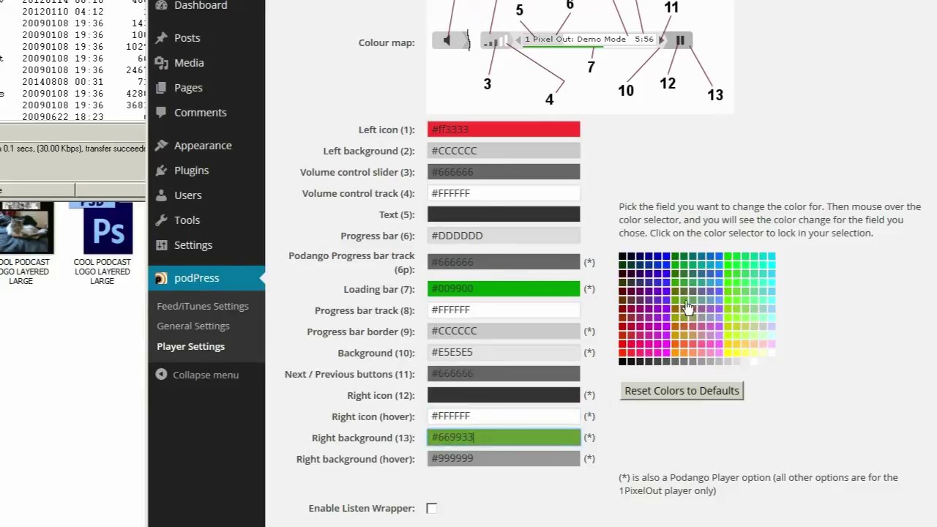
pyautogui.click(677, 273)
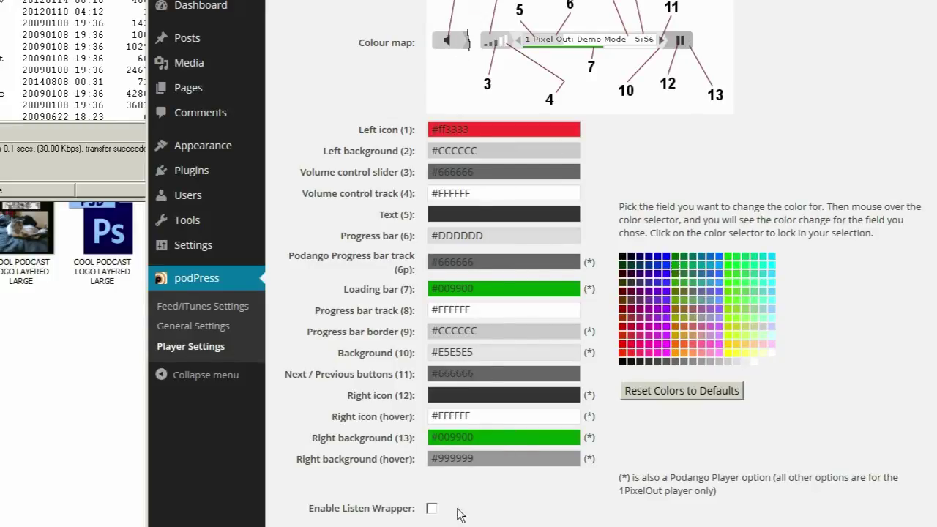
pyautogui.scroll(-6, 307, 505)
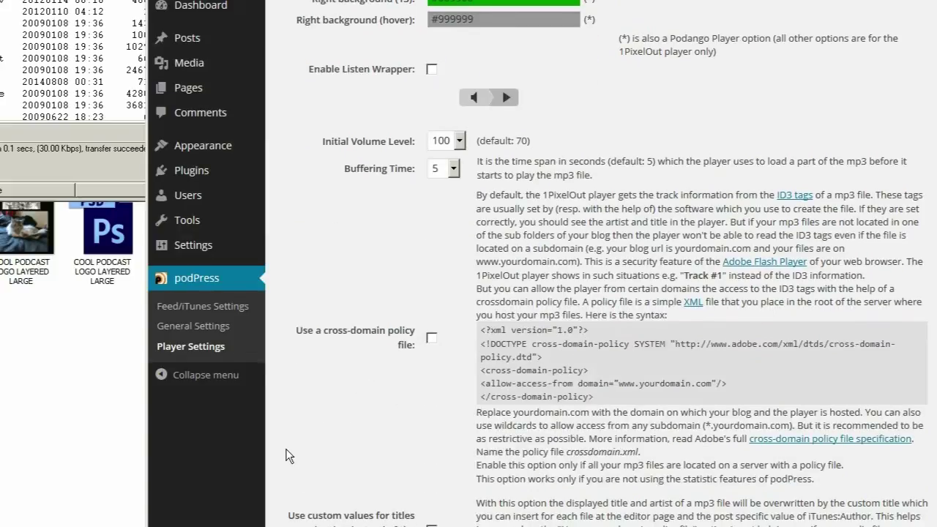
pyautogui.scroll(-2, 286, 455)
pyautogui.scroll(-4, 330, 218)
pyautogui.scroll(-6, 295, 197)
pyautogui.click(333, 435)
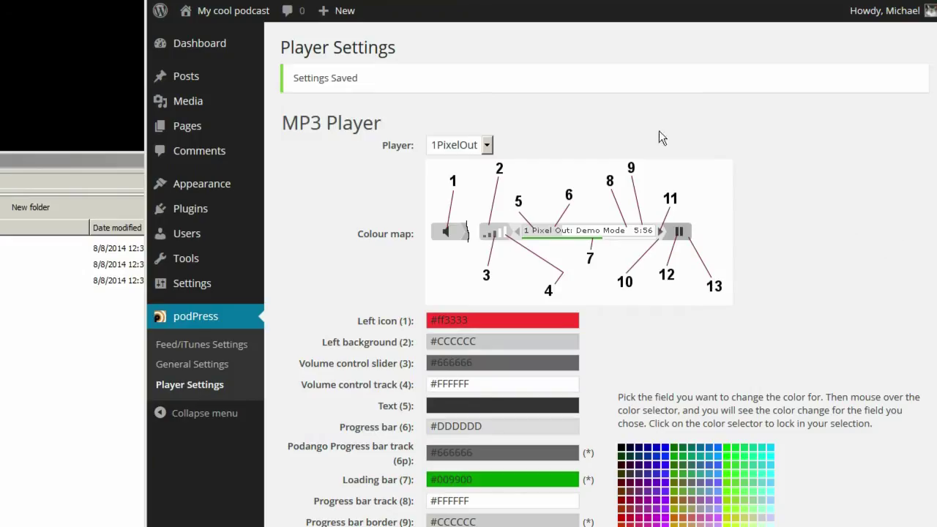
# - Add podPress - Feed Buttons to the main sidebar with iTunes button, itpc protocol and Podcast Feed button
pyautogui.moveTo(220, 183)
pyautogui.click(293, 229)
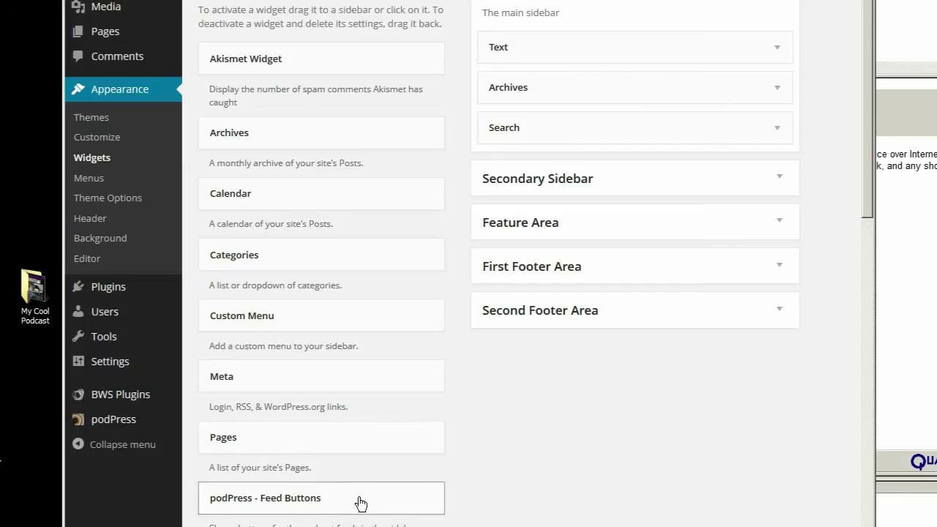
pyautogui.moveTo(362, 504); pyautogui.dragTo(652, 74)
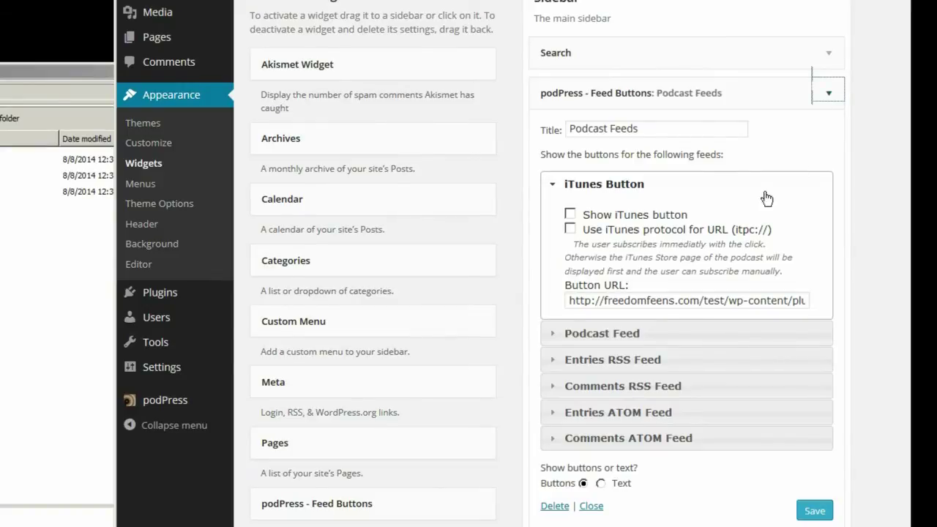
pyautogui.click(570, 214)
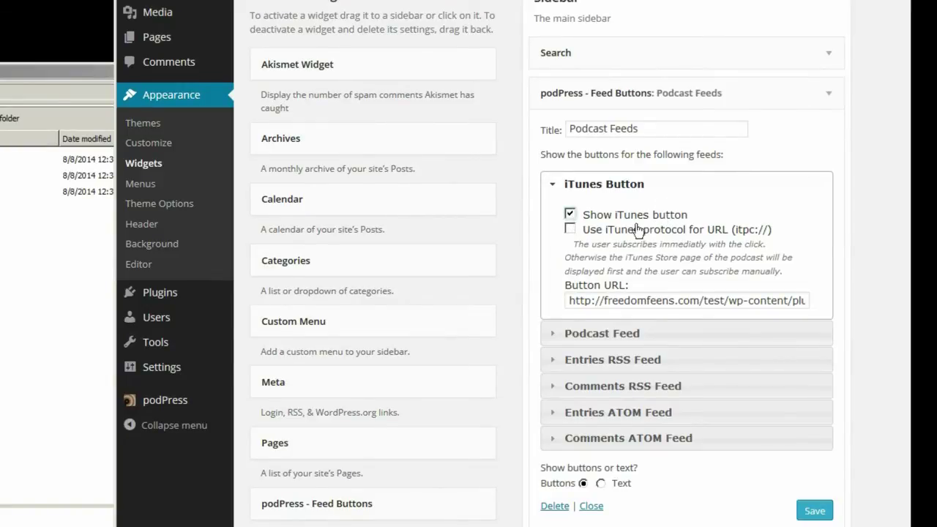
pyautogui.click(570, 231)
pyautogui.click(560, 334)
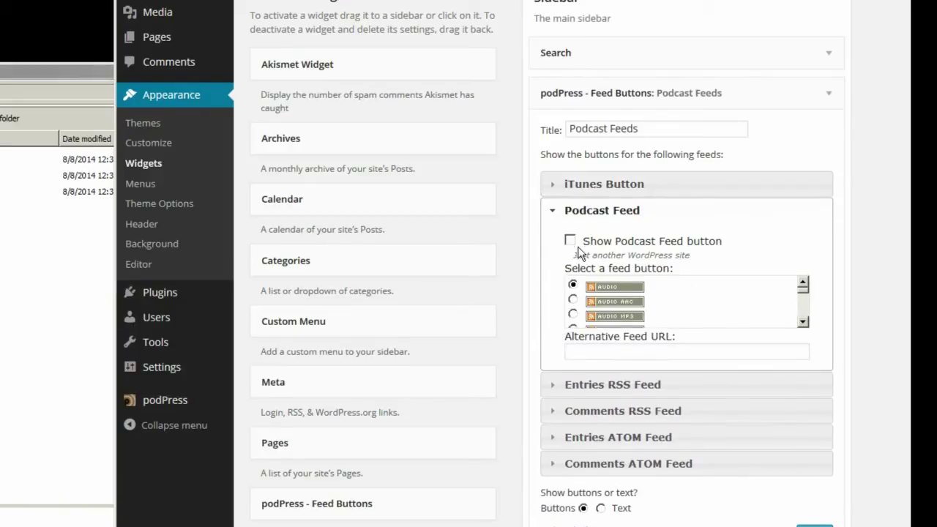
pyautogui.click(569, 240)
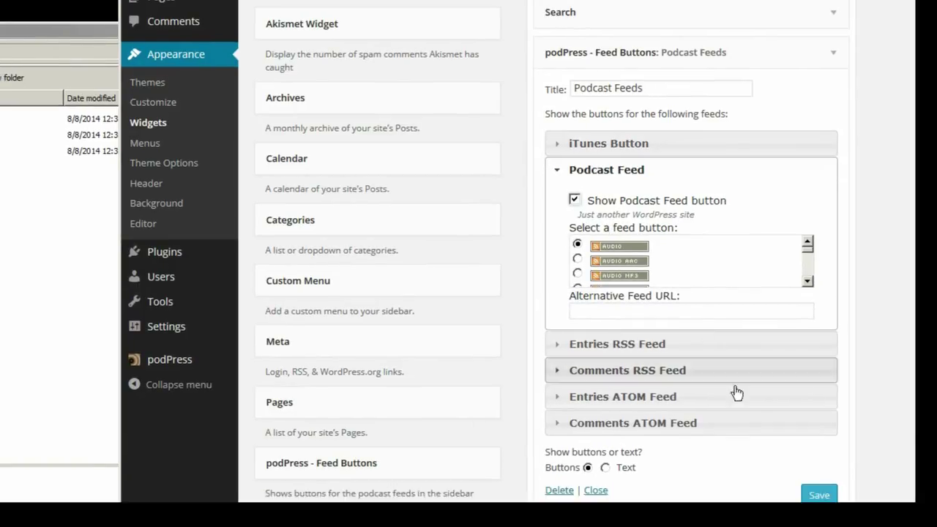
pyautogui.click(814, 496)
# - Reload the test post and try the new audio podcast feed button
pyautogui.hotkey('ctrl', 'Tab')
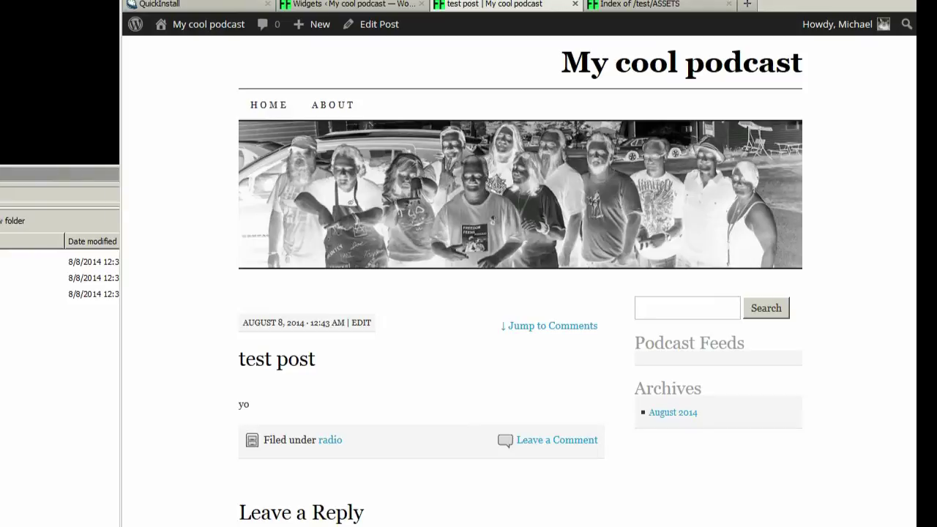
pyautogui.press('F5')
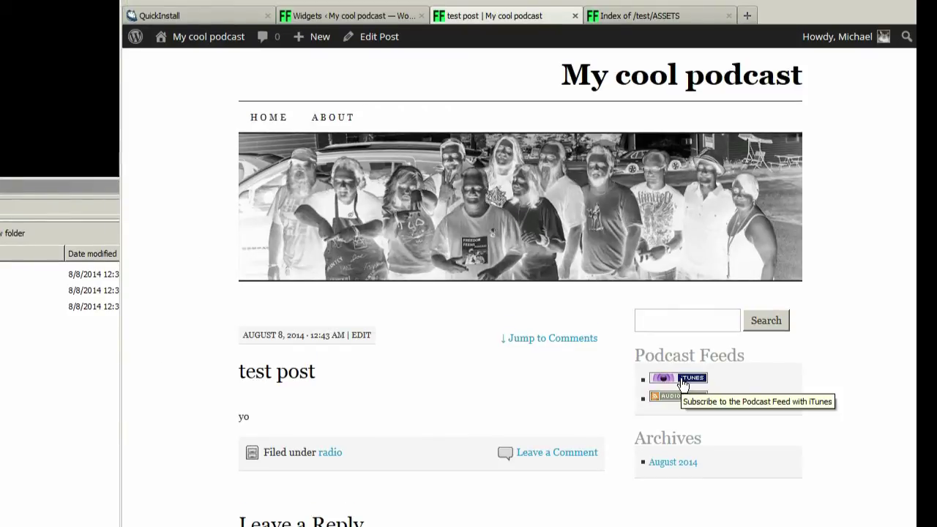
pyautogui.click(676, 398)
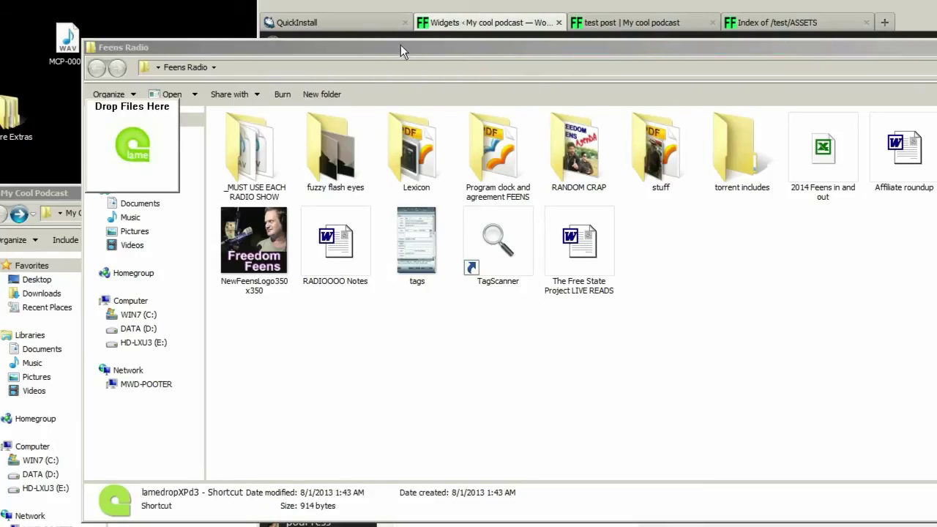
# - Review and accept LameDrop's 96 kbps encoding options
pyautogui.moveTo(401, 45); pyautogui.dragTo(713, 49)
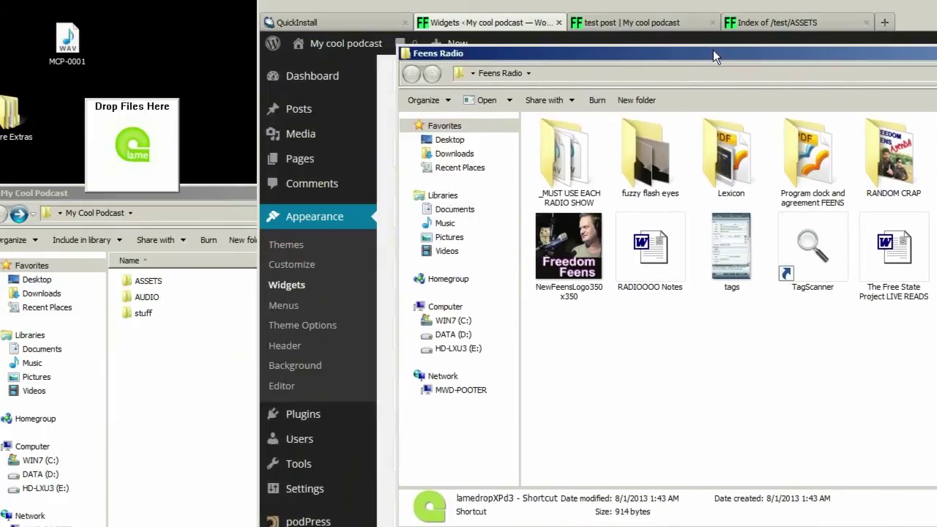
pyautogui.moveTo(135, 115); pyautogui.dragTo(145, 58)
pyautogui.rightClick(140, 84)
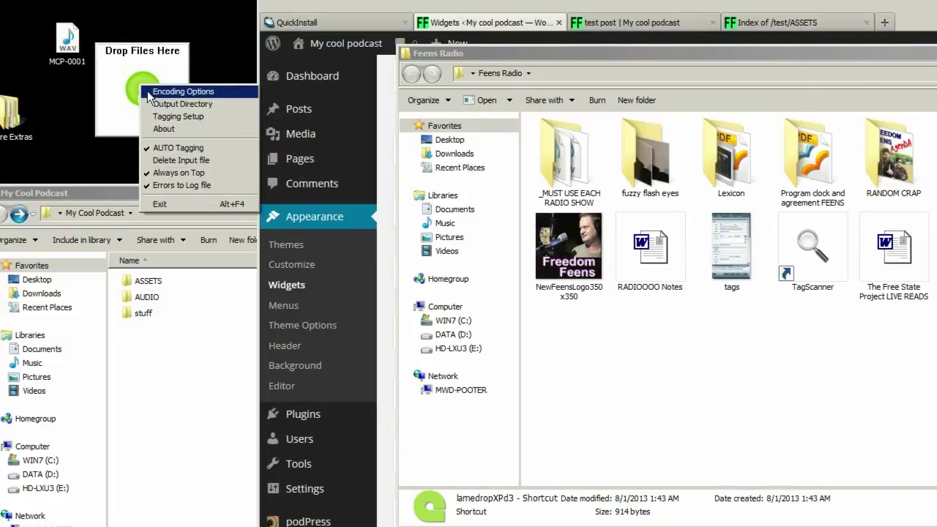
pyautogui.click(147, 91)
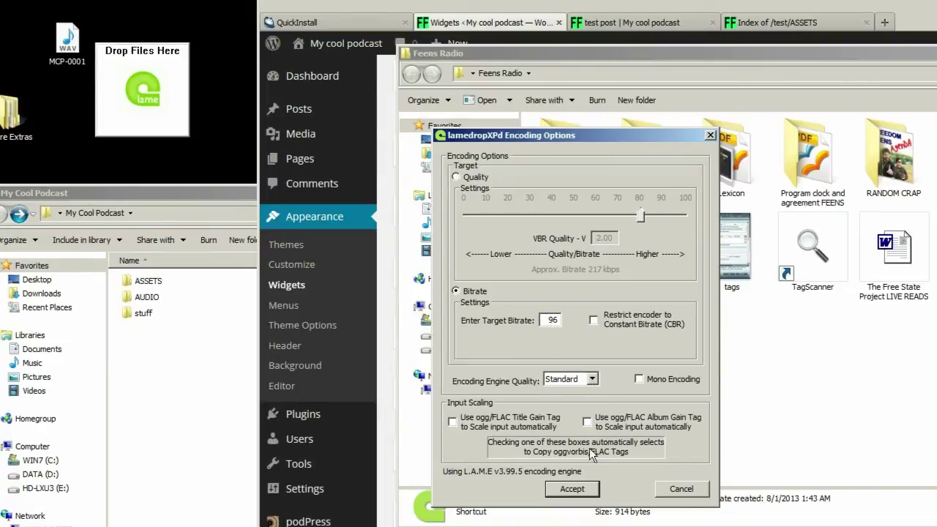
pyautogui.click(583, 488)
# - Review and accept the tagging setup with album Freedom Feens and year 2014
pyautogui.rightClick(122, 65)
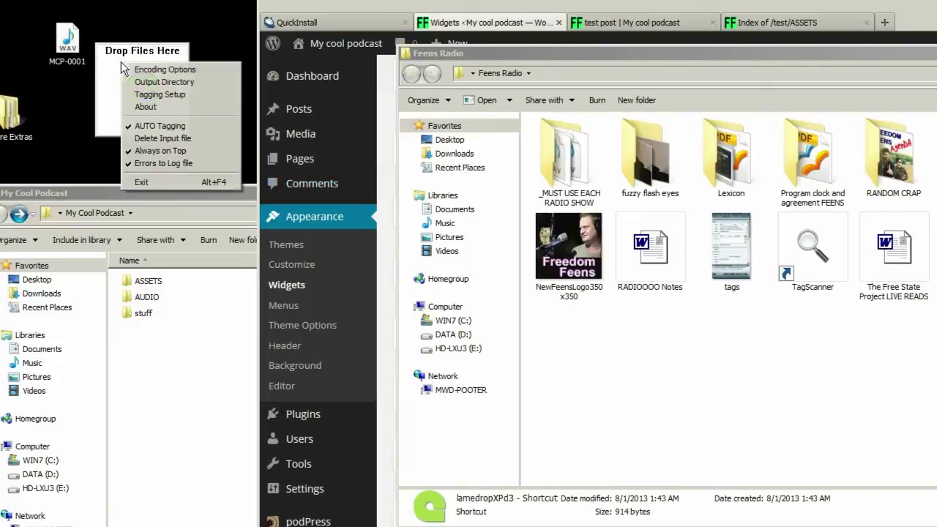
pyautogui.click(137, 99)
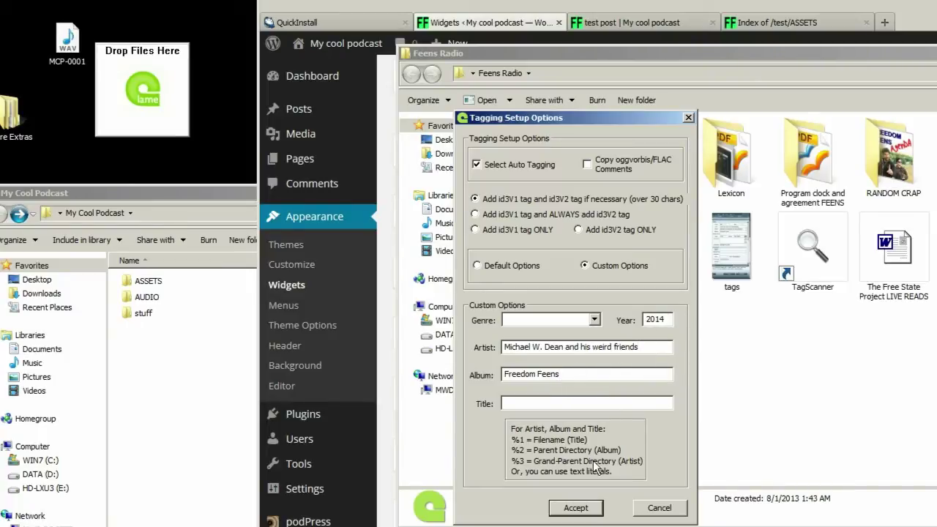
pyautogui.click(578, 510)
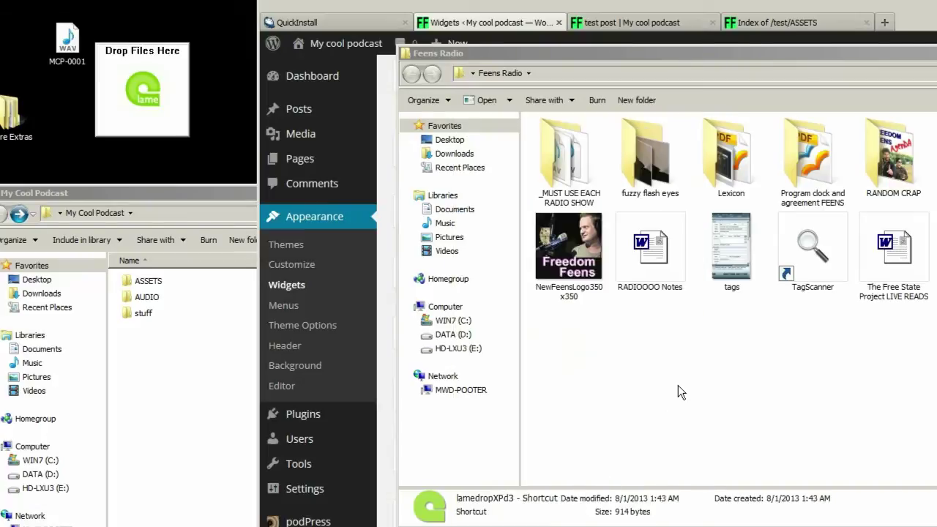
pyautogui.doubleClick(890, 157)
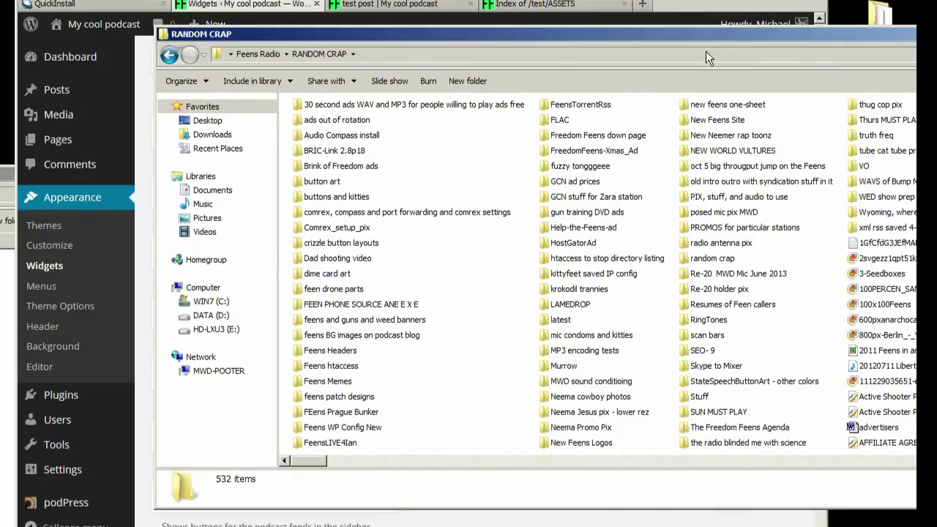
# - Open the lamedropXPd settings file from RANDOM CRAP > LAMEDROP in Notepad
pyautogui.moveTo(659, 38); pyautogui.dragTo(494, 25)
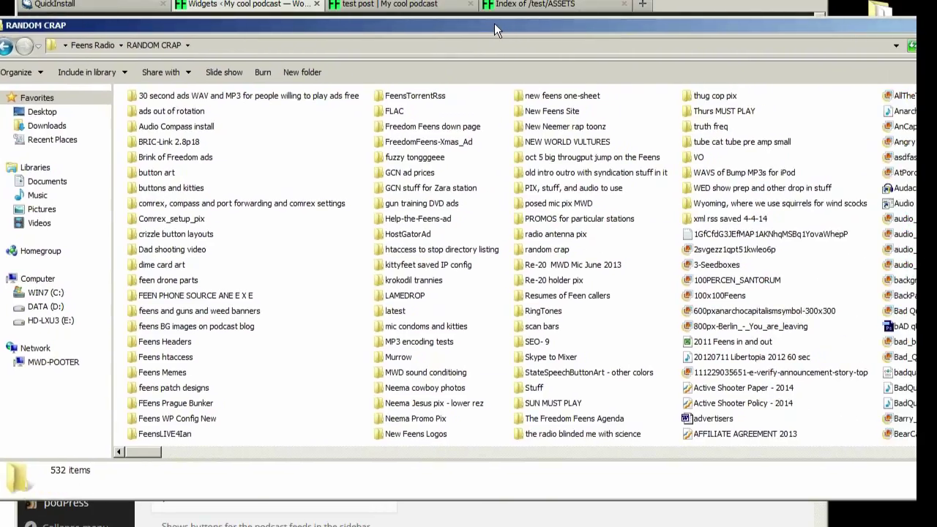
pyautogui.click(5, 47)
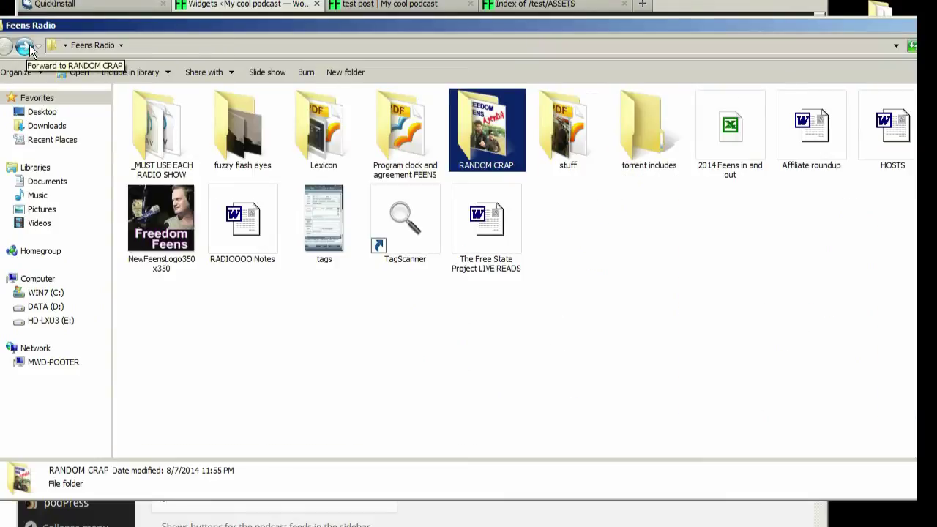
pyautogui.click(24, 45)
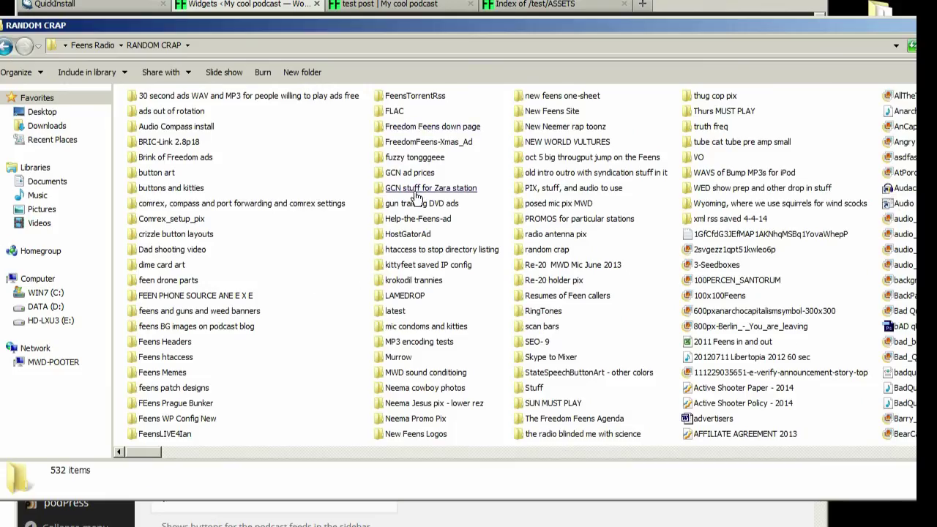
pyautogui.click(412, 300)
pyautogui.doubleClick(412, 300)
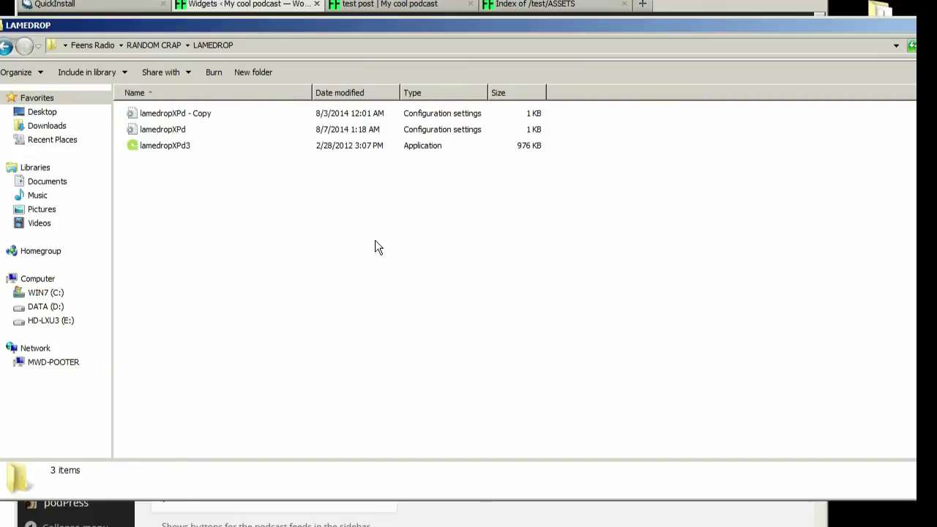
pyautogui.click(168, 133)
pyautogui.doubleClick(167, 131)
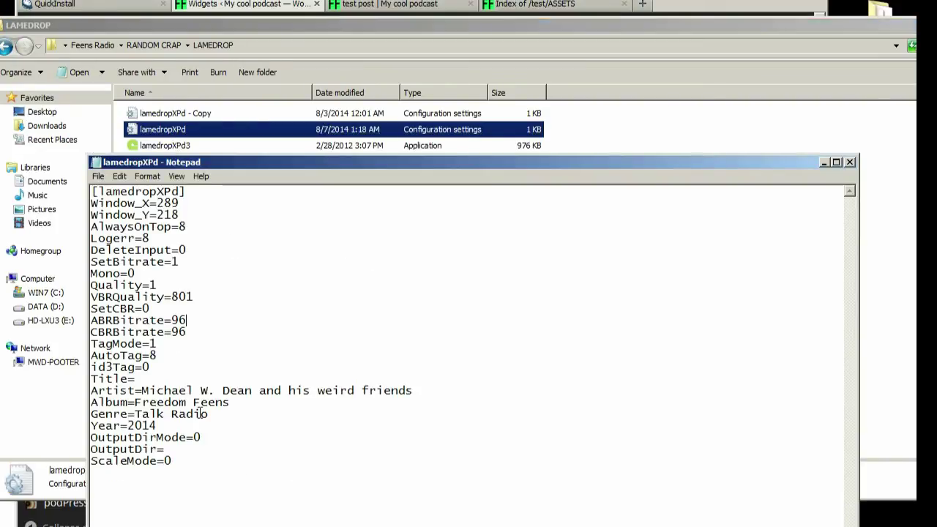
# - Review the Genre=Talk Radio, Album=Freedom Feens and Artist lines, then close Notepad
pyautogui.moveTo(222, 416); pyautogui.dragTo(76, 417)
pyautogui.click(203, 438)
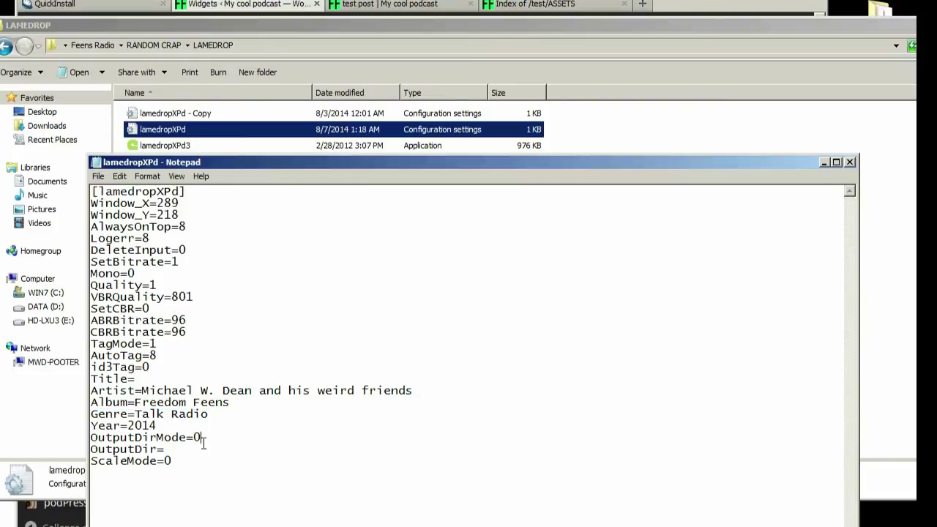
pyautogui.moveTo(252, 406); pyautogui.dragTo(91, 403)
pyautogui.moveTo(423, 389); pyautogui.dragTo(81, 386)
pyautogui.moveTo(237, 405); pyautogui.dragTo(76, 403)
pyautogui.click(243, 411)
pyautogui.click(849, 162)
pyautogui.click(344, 205)
pyautogui.doubleClick(179, 130)
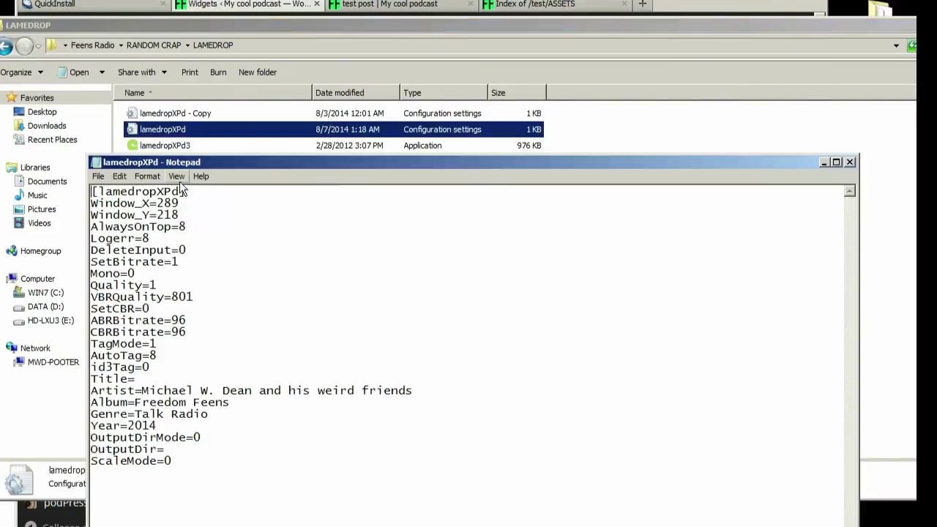
pyautogui.click(851, 162)
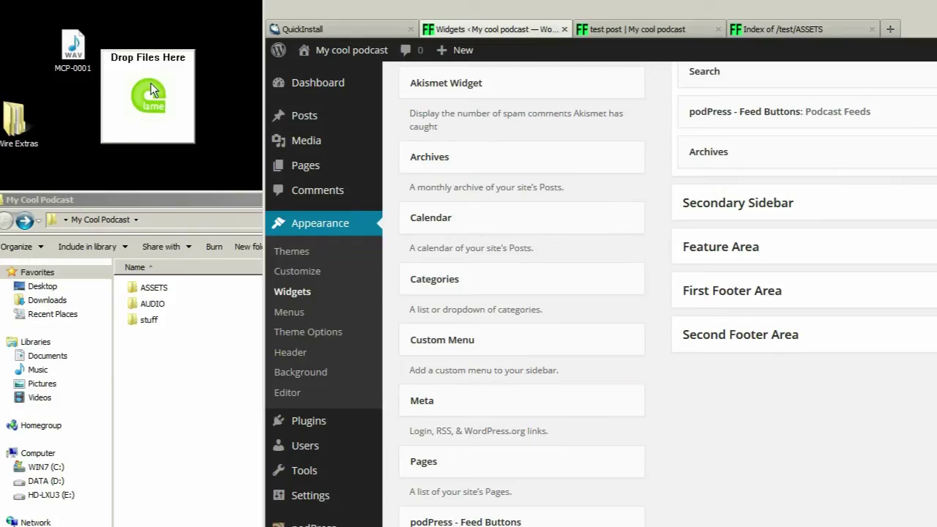
# - Reaccept LameDropXPd's custom ID3 tags: year 2014, artist, album Freedom Feens
pyautogui.rightClick(152, 86)
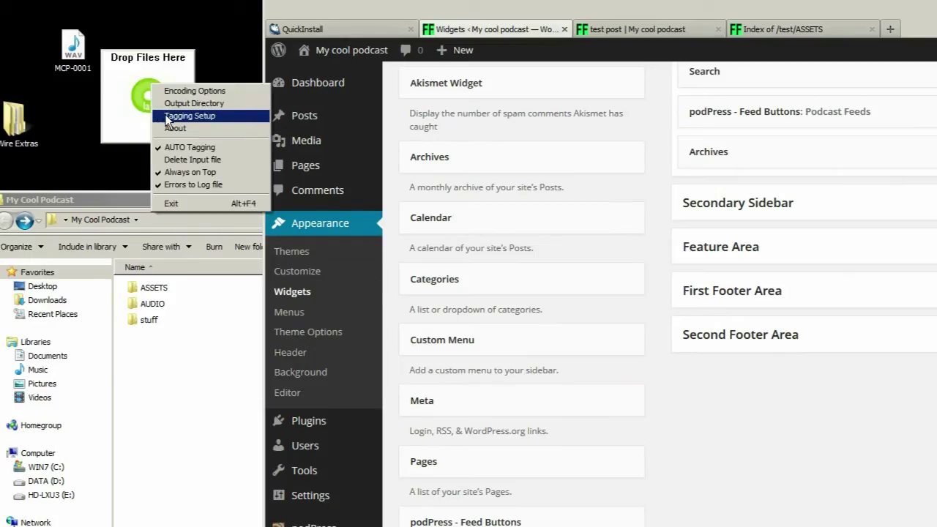
pyautogui.click(167, 117)
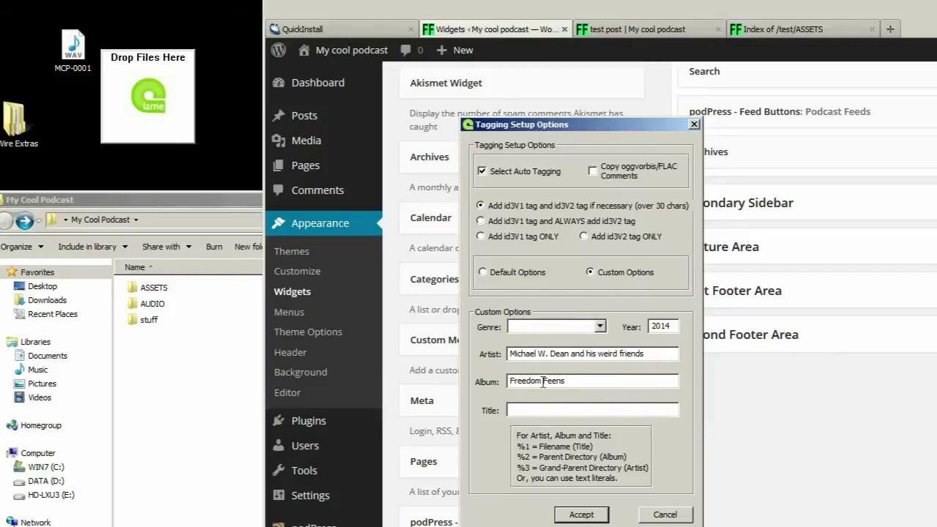
pyautogui.click(581, 515)
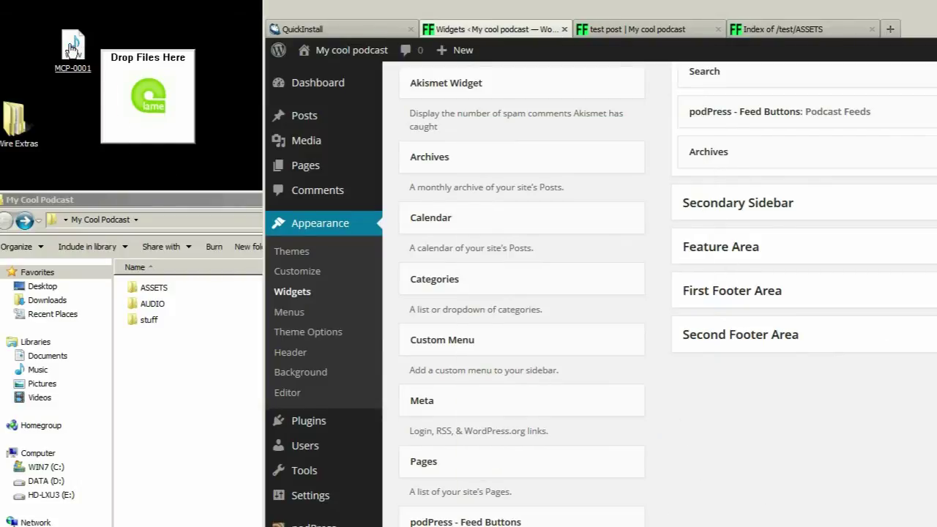
pyautogui.doubleClick(151, 305)
# - Create the 2014 WAVs and 2014 MP3s folders inside AUDIO
pyautogui.rightClick(190, 303)
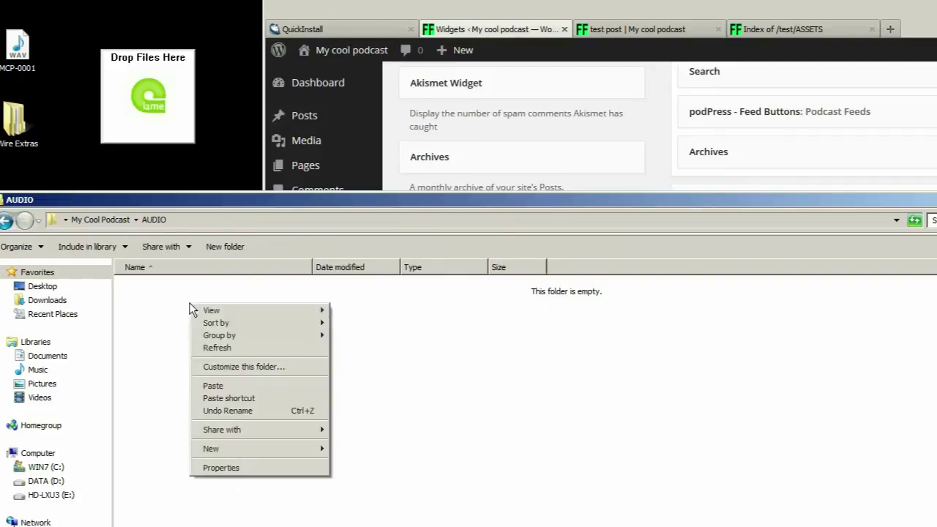
pyautogui.moveTo(238, 450)
pyautogui.click(352, 450)
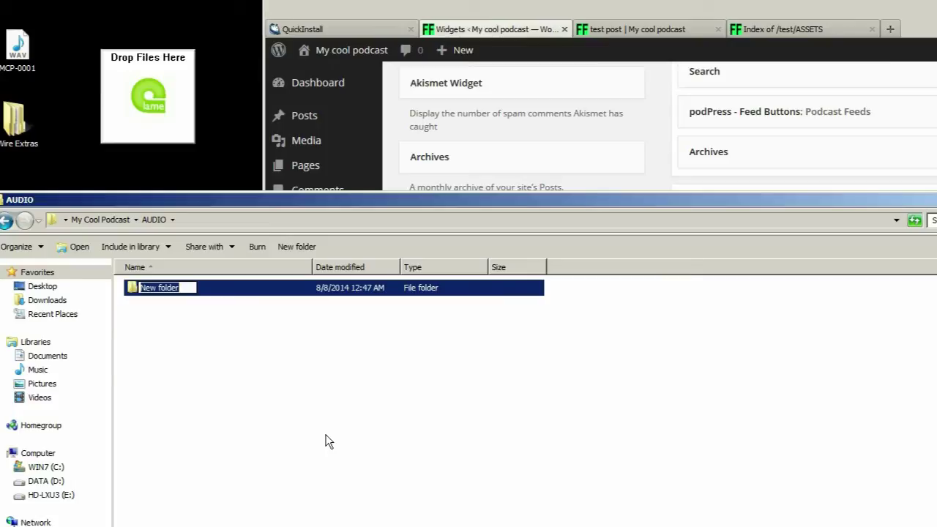
pyautogui.write('2014 WA')
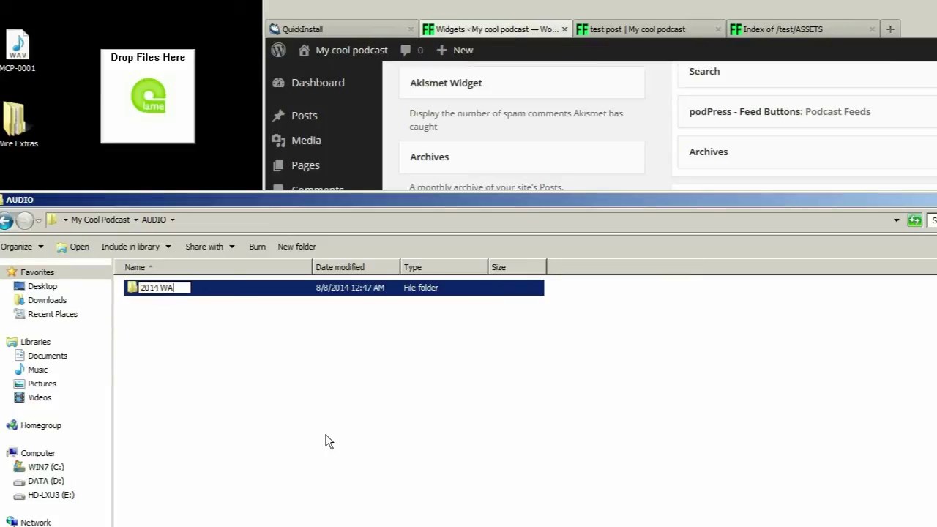
pyautogui.click(326, 435)
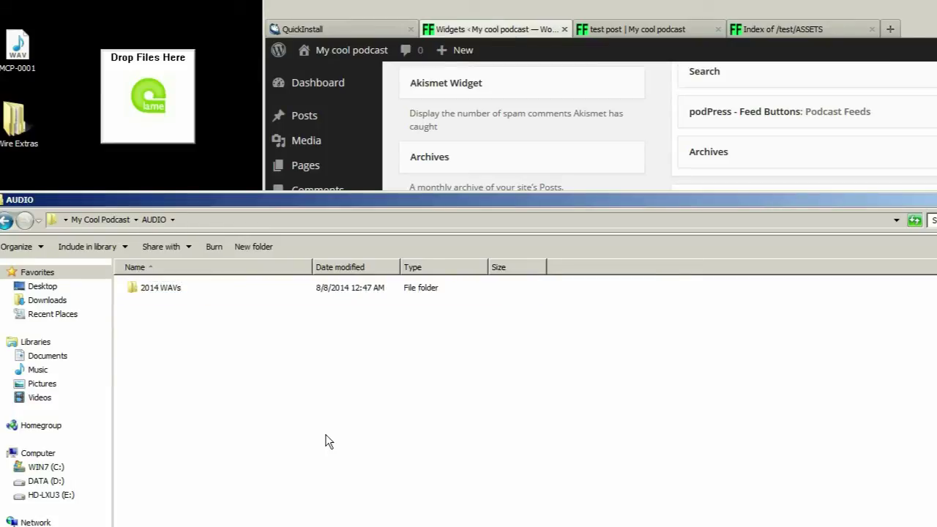
pyautogui.rightClick(326, 434)
pyautogui.moveTo(351, 464)
pyautogui.click(475, 467)
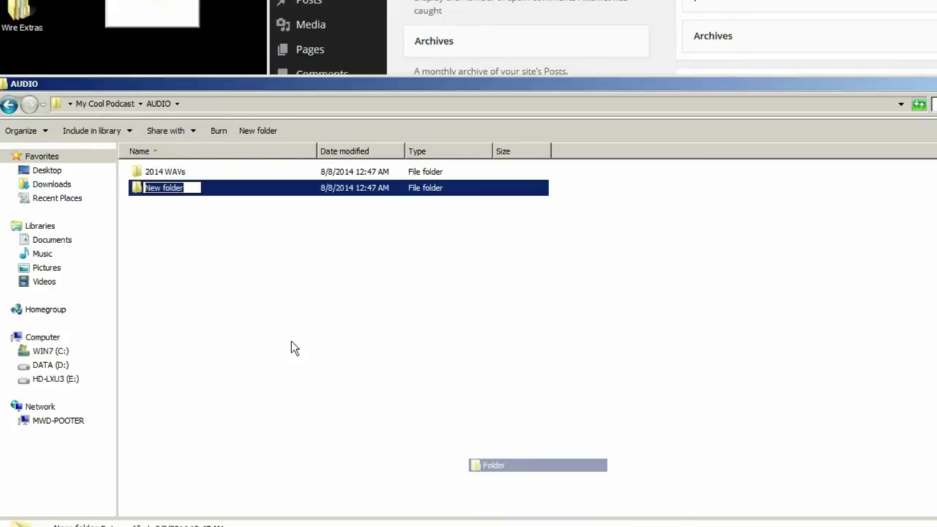
pyautogui.write('2014 MP3s')
pyautogui.press('Return')
pyautogui.press('Return')
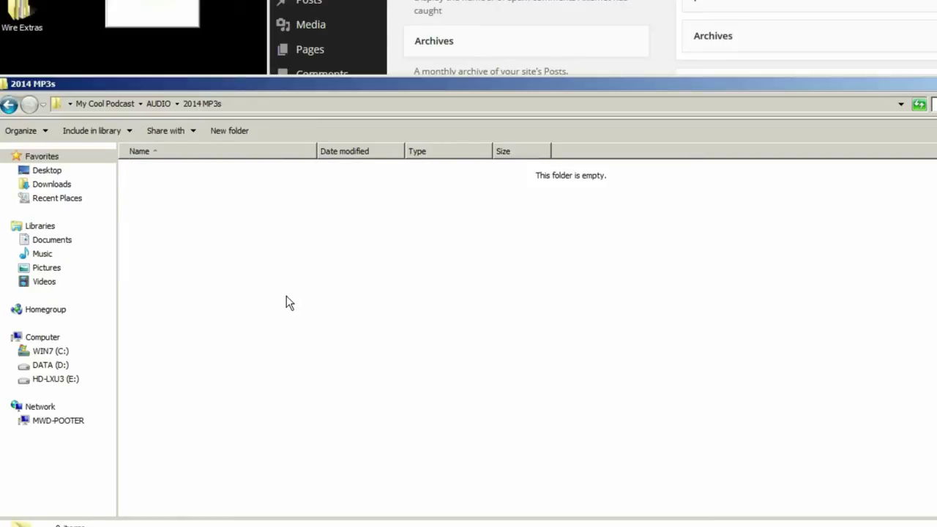
# - Add an 08 subfolder inside 2014 MP3s and return to AUDIO
pyautogui.rightClick(215, 202)
pyautogui.moveTo(279, 345)
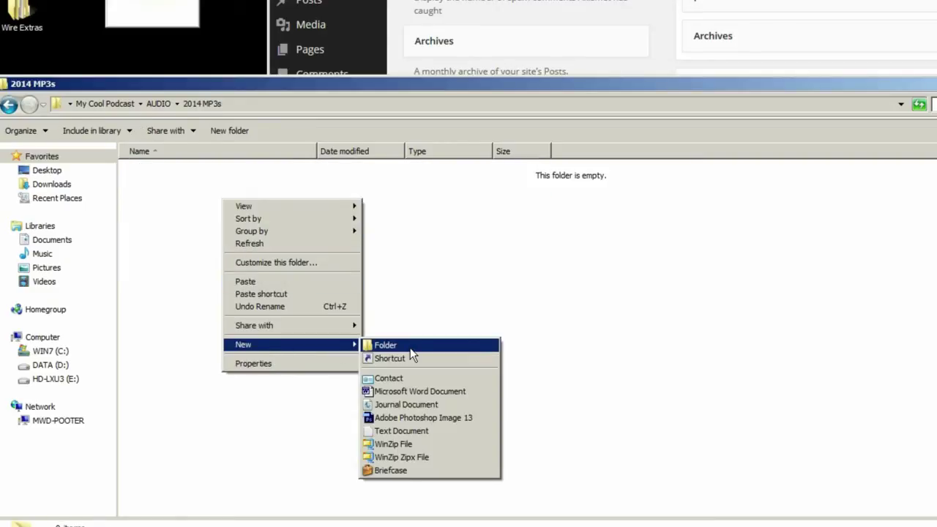
pyautogui.click(410, 348)
pyautogui.write('08')
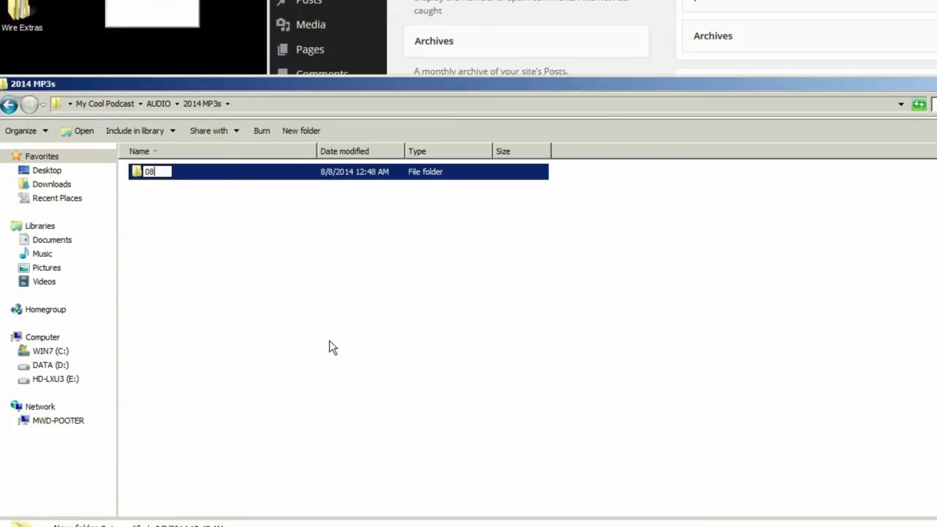
pyautogui.press('Return')
pyautogui.press('Return')
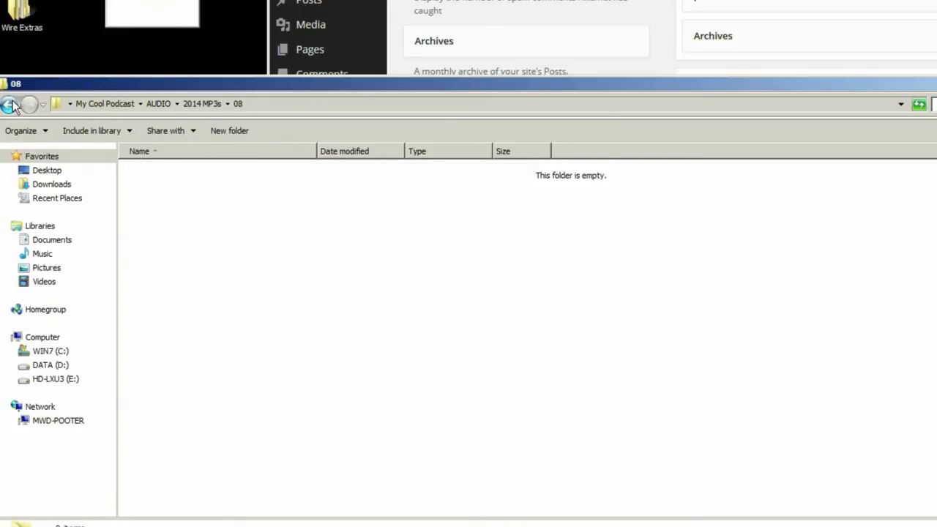
pyautogui.click(10, 105)
pyautogui.click(10, 106)
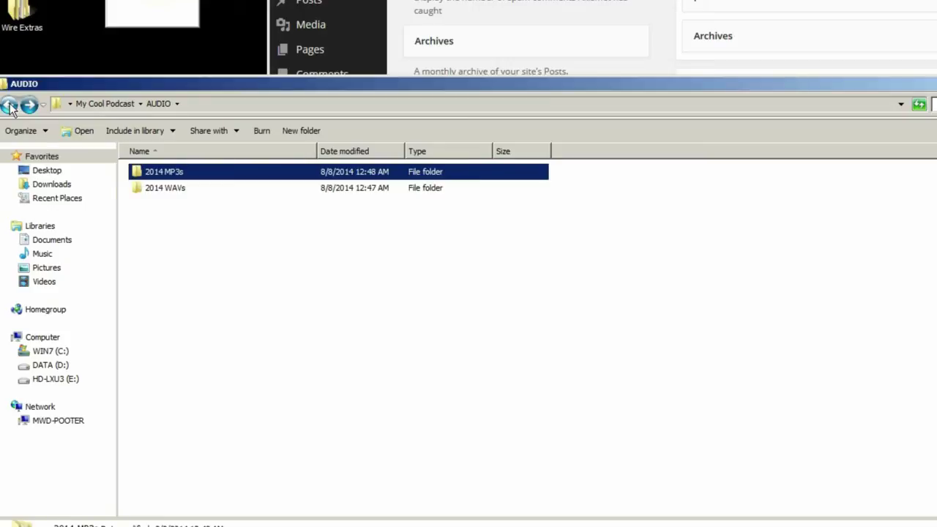
# - Add 08 and 09 subfolders inside 2014 WAVs and open its 08 folder
pyautogui.doubleClick(173, 190)
pyautogui.rightClick(174, 208)
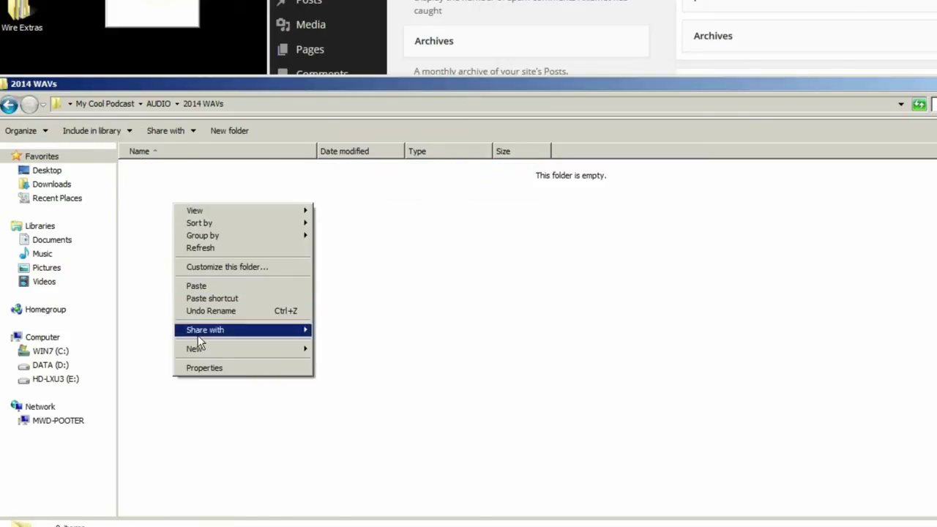
pyautogui.moveTo(200, 347)
pyautogui.click(333, 349)
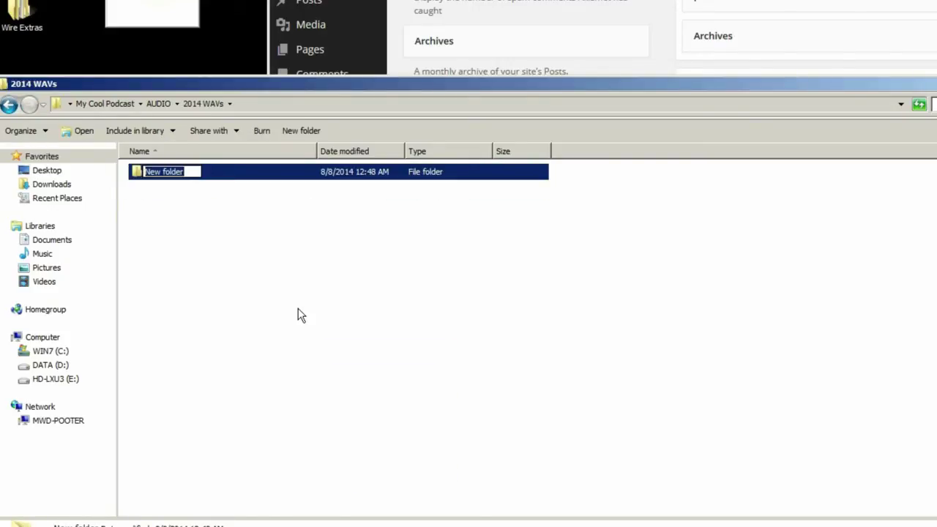
pyautogui.write('08')
pyautogui.rightClick(298, 314)
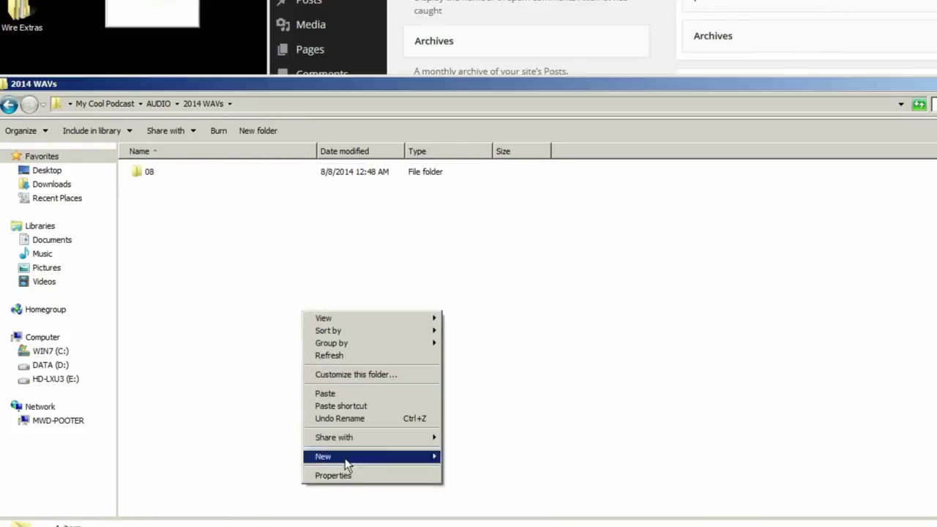
pyautogui.moveTo(347, 461)
pyautogui.click(442, 455)
pyautogui.write('0')
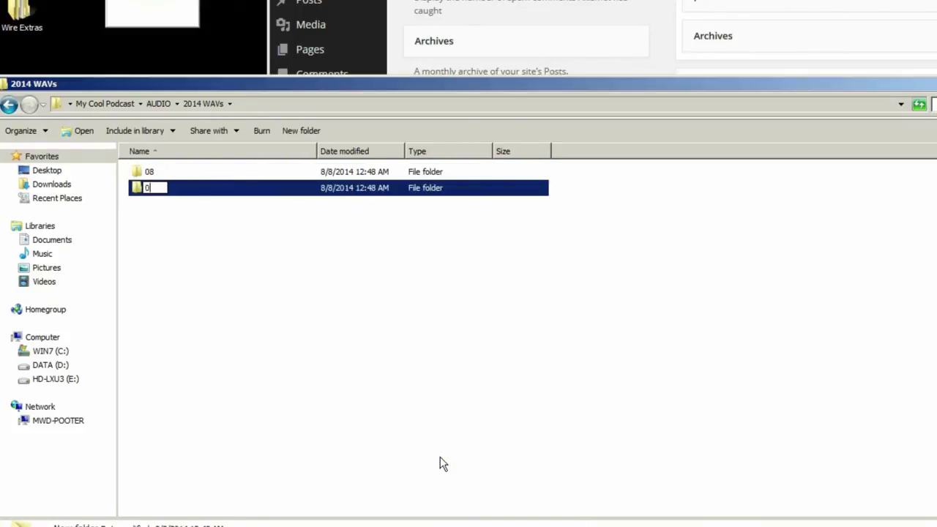
pyautogui.write('9')
pyautogui.press('Return')
pyautogui.doubleClick(145, 172)
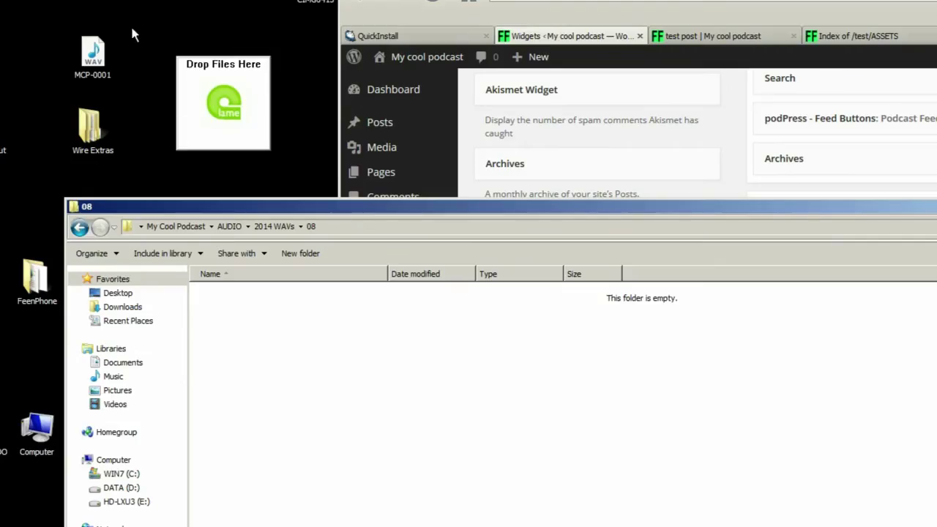
# - File MCP-0001.wav in 2014 WAVs\08, close the LAME droplet, and move the MP3 to the desktop
pyautogui.moveTo(21, 0); pyautogui.dragTo(266, 116)
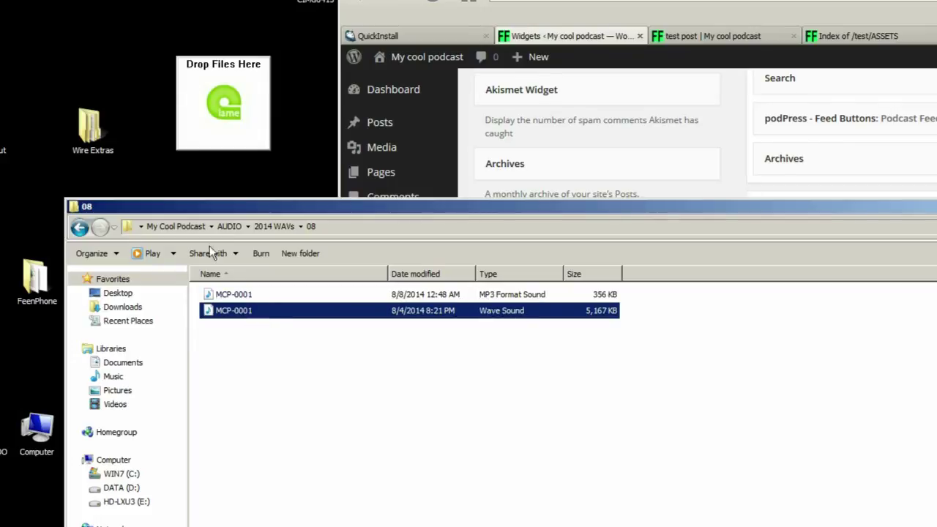
pyautogui.rightClick(200, 82)
pyautogui.click(209, 201)
pyautogui.click(260, 363)
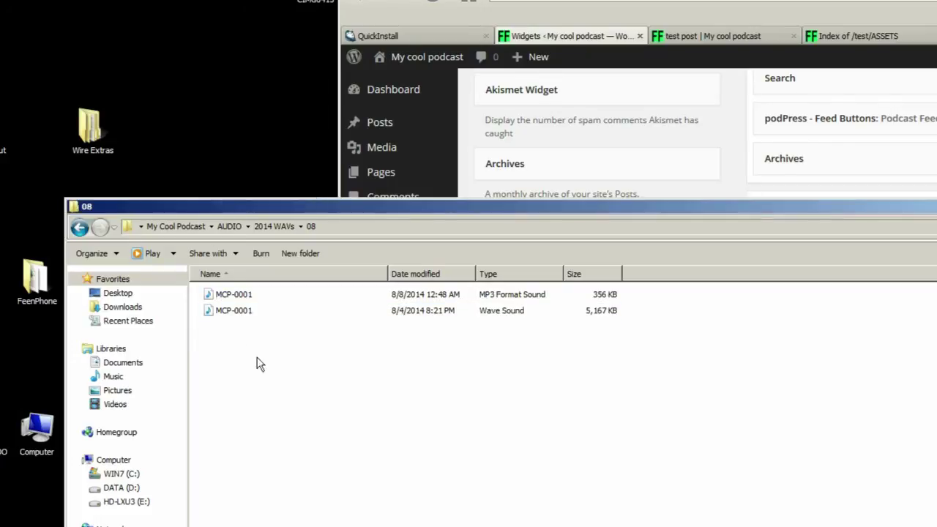
pyautogui.click(234, 314)
pyautogui.click(232, 297)
pyautogui.moveTo(233, 301); pyautogui.dragTo(203, 58)
# - Move the MCP-0001 MP3 into 2014 MP3s\08 and launch TagScanner
pyautogui.click(82, 245)
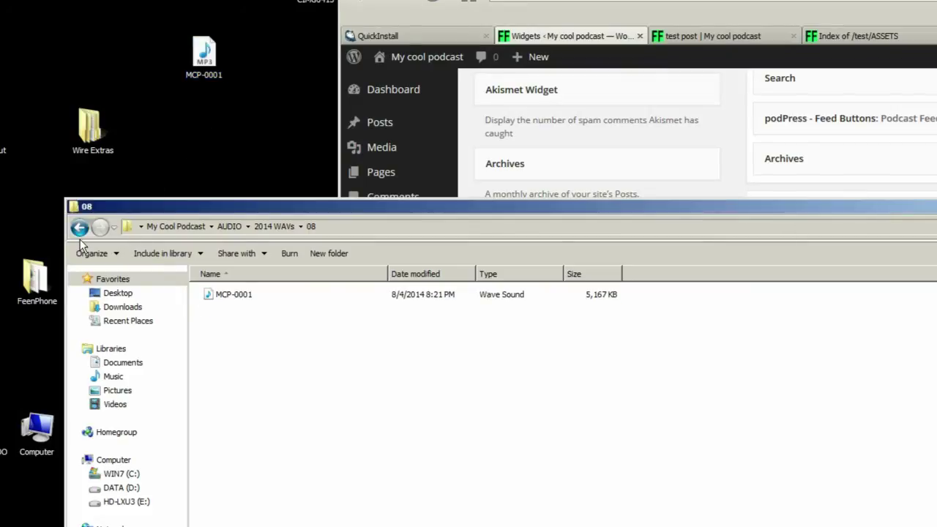
pyautogui.click(79, 228)
pyautogui.click(79, 228)
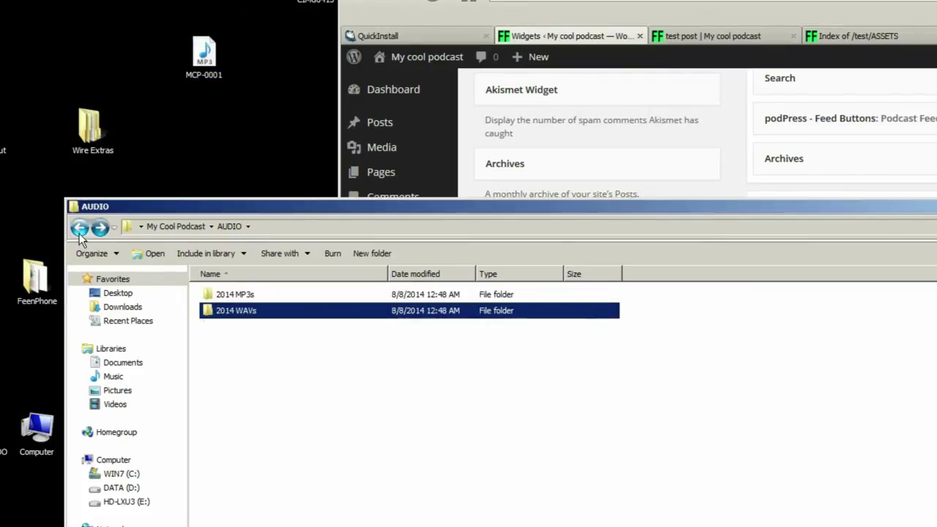
pyautogui.doubleClick(262, 295)
pyautogui.doubleClick(236, 295)
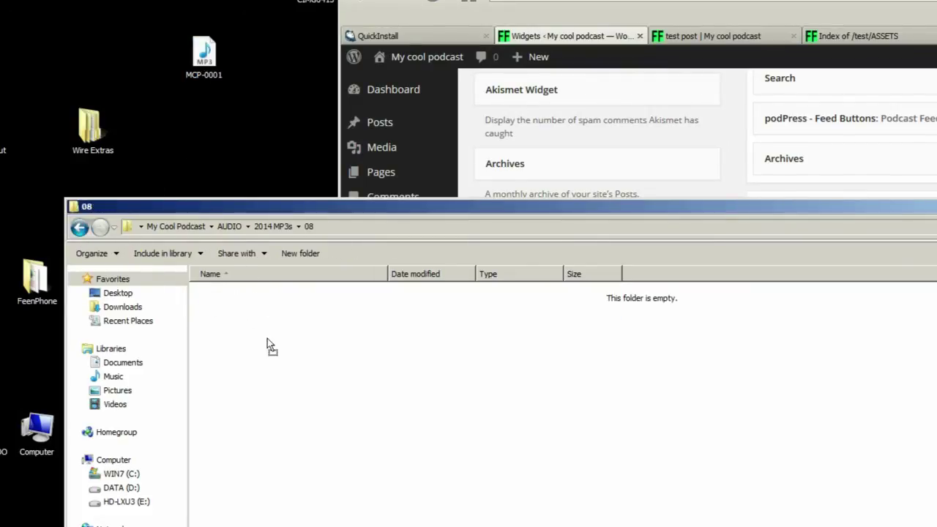
pyautogui.moveTo(267, 338); pyautogui.dragTo(289, 389)
pyautogui.click(295, 388)
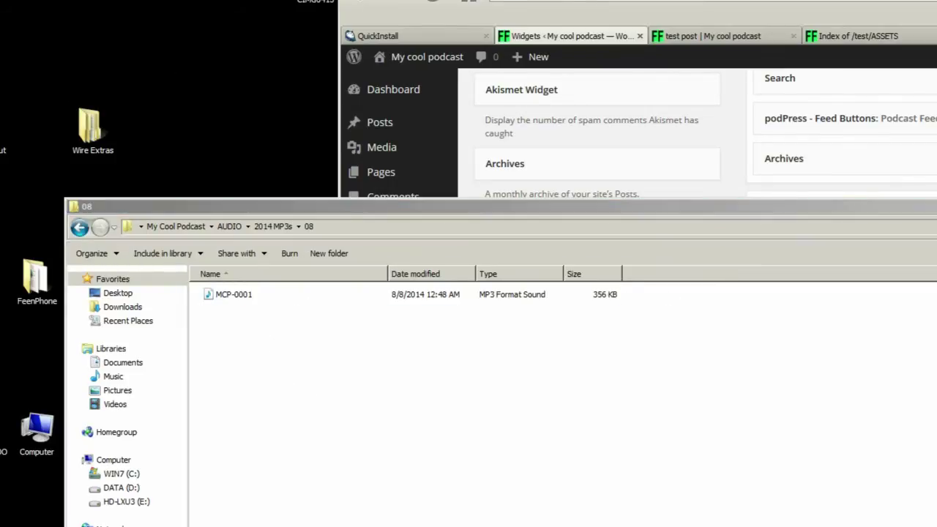
pyautogui.doubleClick(728, 285)
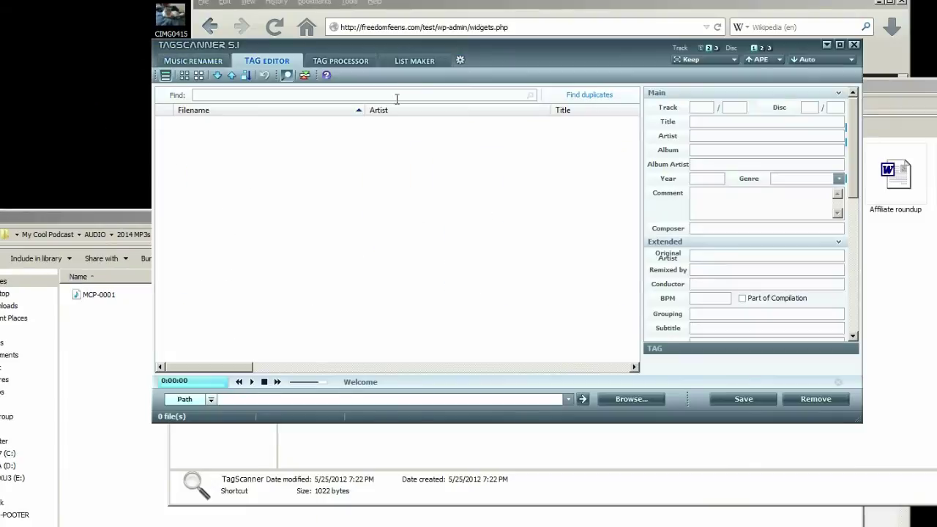
# - Load MCP-0001.mp3 into TagScanner and trim the extra trailing words from its Artist
pyautogui.moveTo(893, 58); pyautogui.dragTo(936, 303)
pyautogui.moveTo(97, 295); pyautogui.dragTo(275, 229)
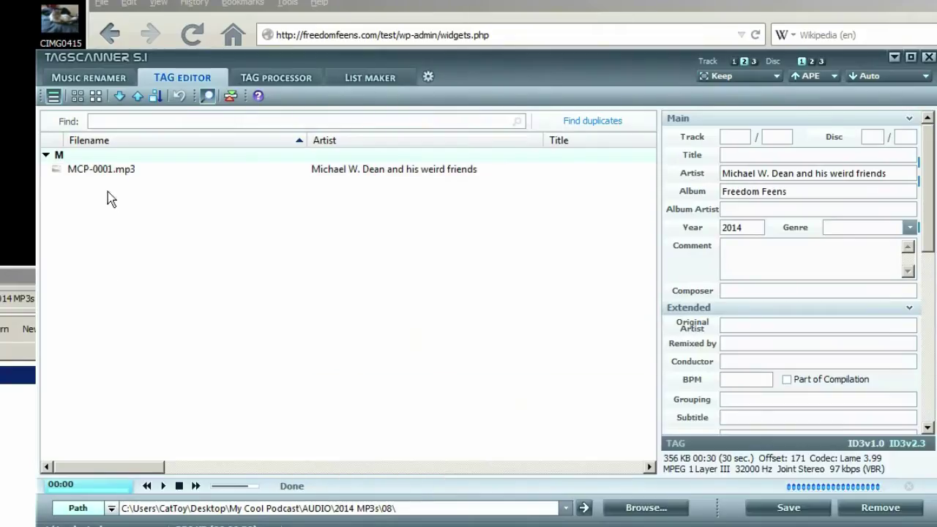
pyautogui.click(108, 173)
pyautogui.moveTo(904, 174); pyautogui.dragTo(796, 174)
pyautogui.press('BackSpace')
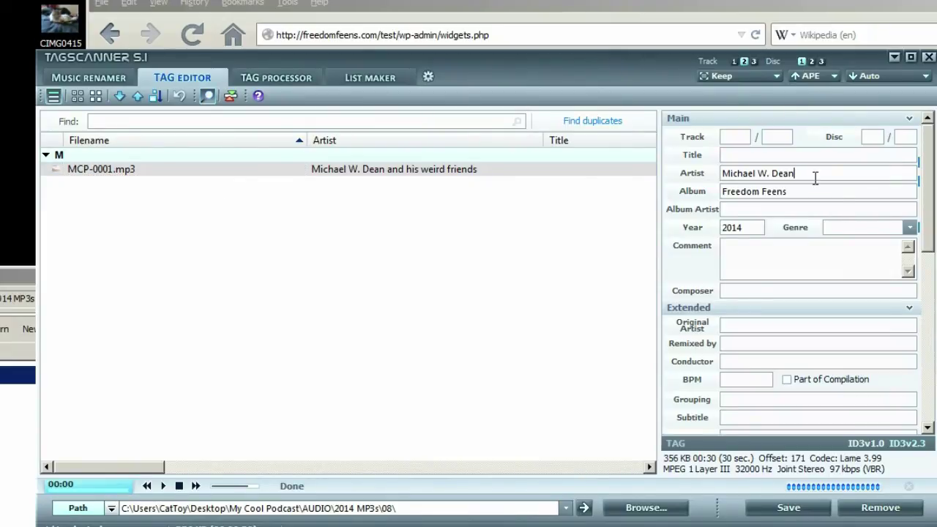
# - Change the Album from Freedom Feens to My Cool Podcast
pyautogui.tripleClick(803, 190)
pyautogui.write('My')
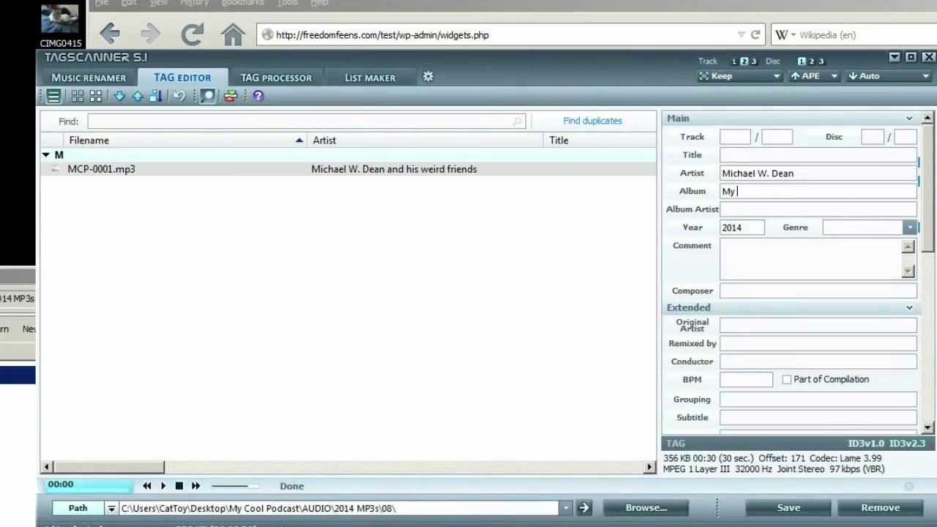
pyautogui.write(' Cool Podcast')
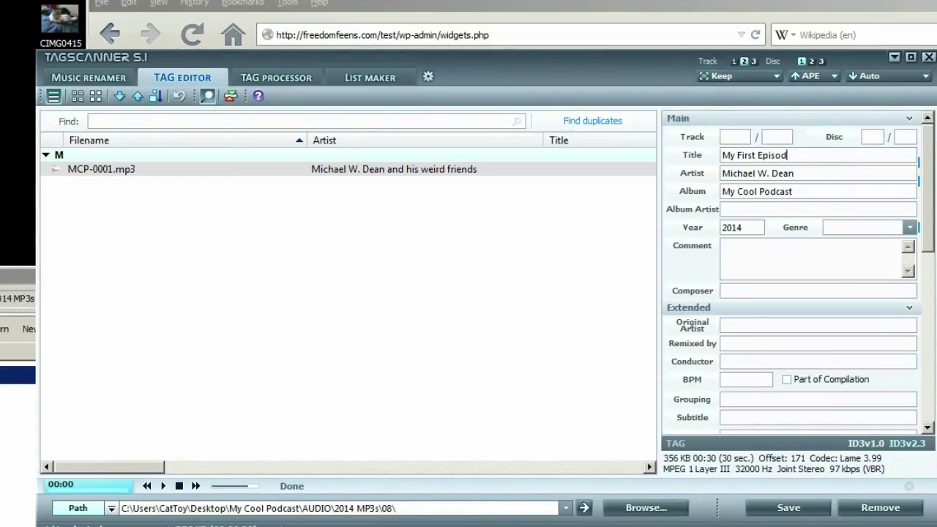
pyautogui.hotkey('ctrl', 'a')
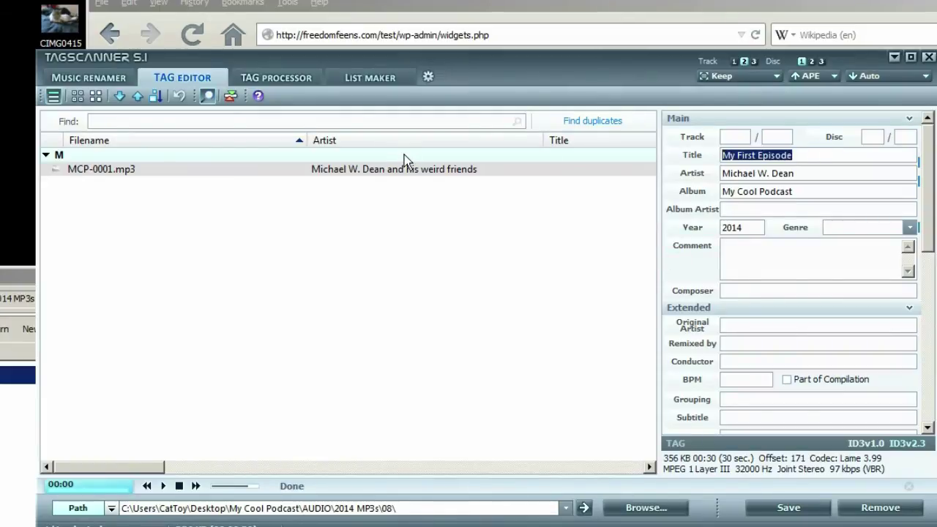
pyautogui.hotkey('alt', 'Tab')
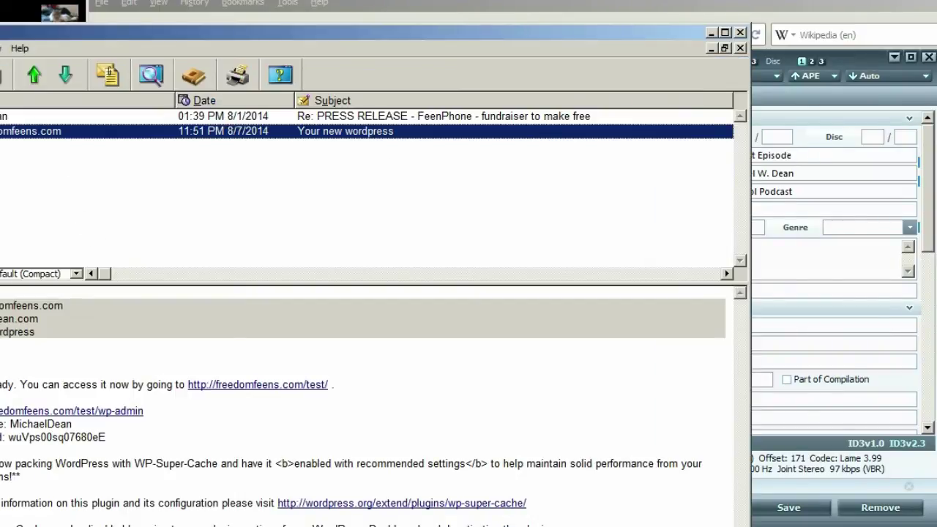
pyautogui.click(710, 32)
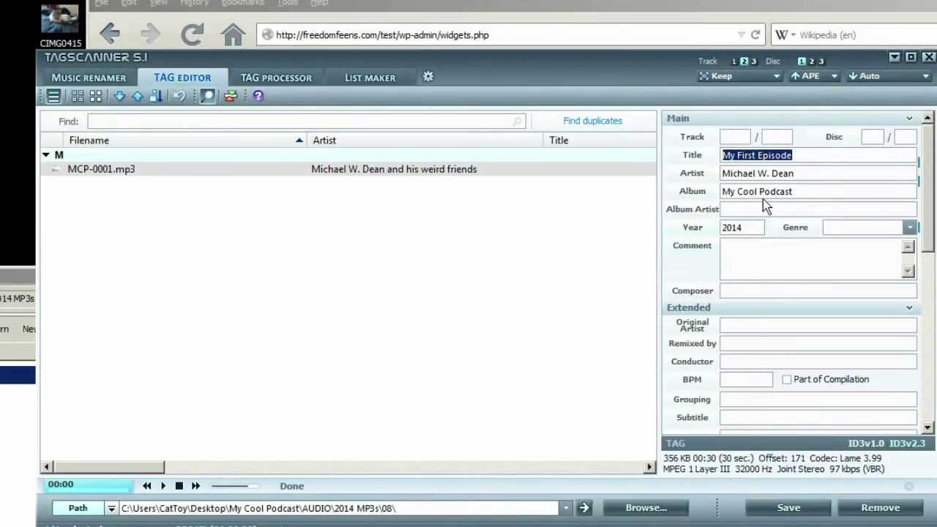
# - Copy the Artist name into Composer and set the Genre to Talk Radio
pyautogui.click(798, 174)
pyautogui.moveTo(803, 173); pyautogui.dragTo(608, 183)
pyautogui.hotkey('ctrl', 'c')
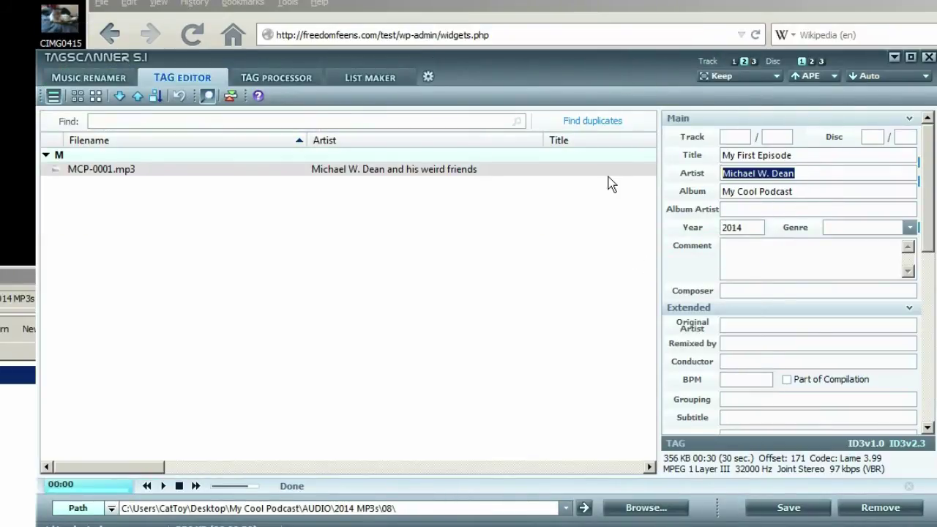
pyautogui.click(761, 290)
pyautogui.hotkey('ctrl', 'v')
pyautogui.click(846, 227)
pyautogui.write('Ta')
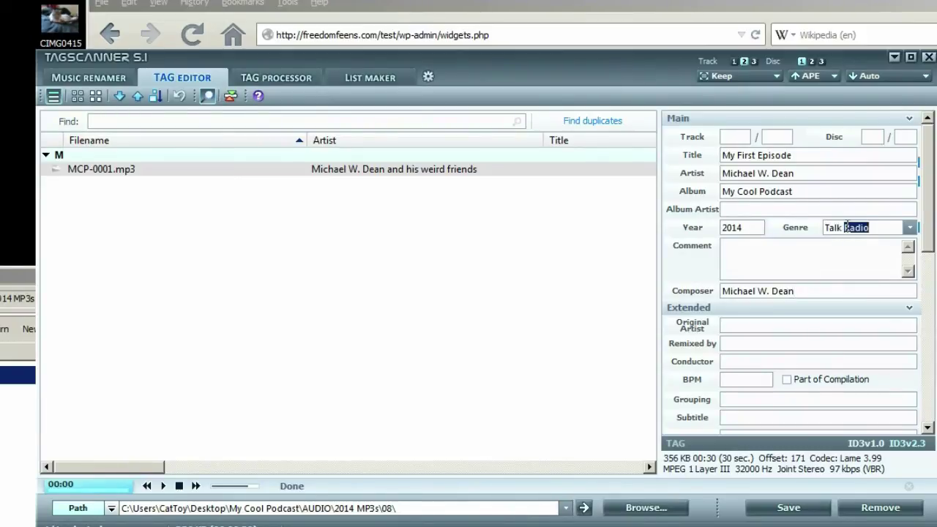
pyautogui.click(859, 209)
# - Copy the album name My Cool Podcast into Grouping, then go up two folders in Explorer
pyautogui.moveTo(800, 193); pyautogui.dragTo(646, 189)
pyautogui.hotkey('ctrl', 'c')
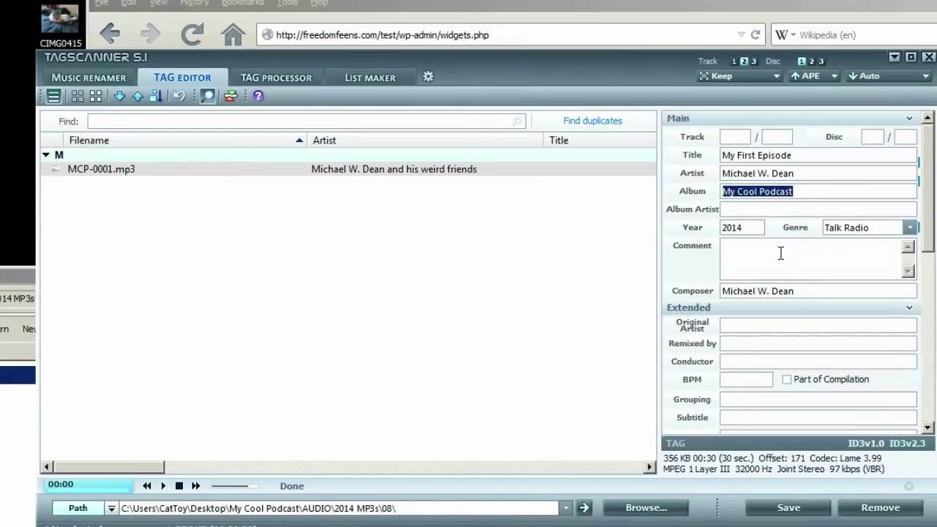
pyautogui.click(735, 399)
pyautogui.hotkey('ctrl', 'v')
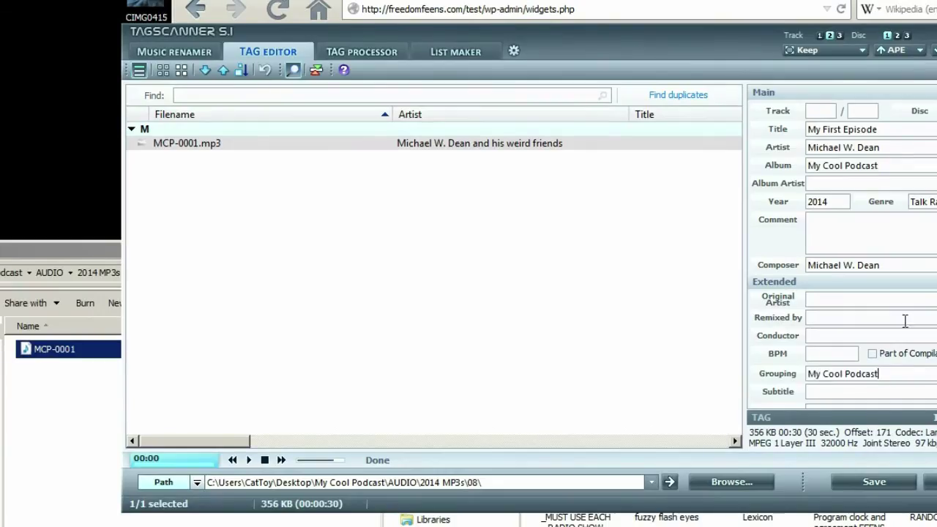
pyautogui.scroll(-5, 841, 249)
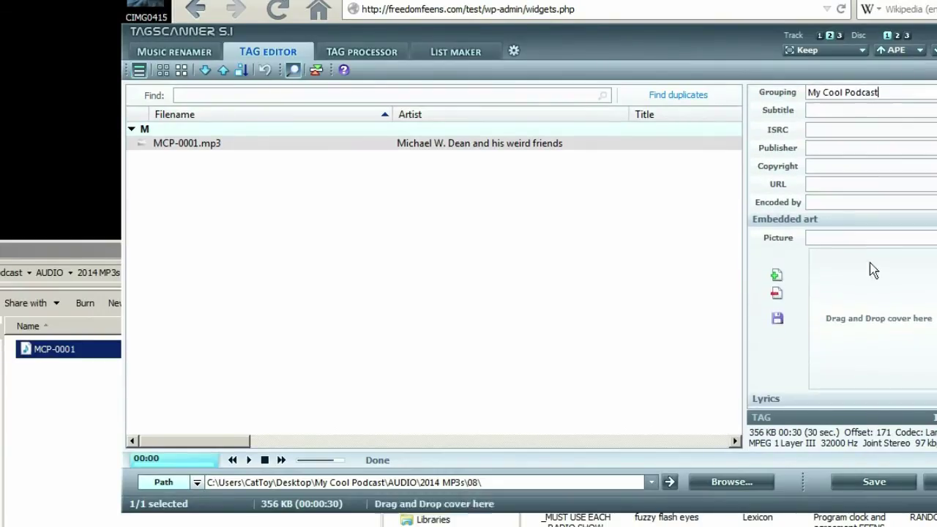
pyautogui.hotkey('alt', 'Tab')
pyautogui.hotkey('alt', 'Up')
pyautogui.hotkey('alt', 'Up')
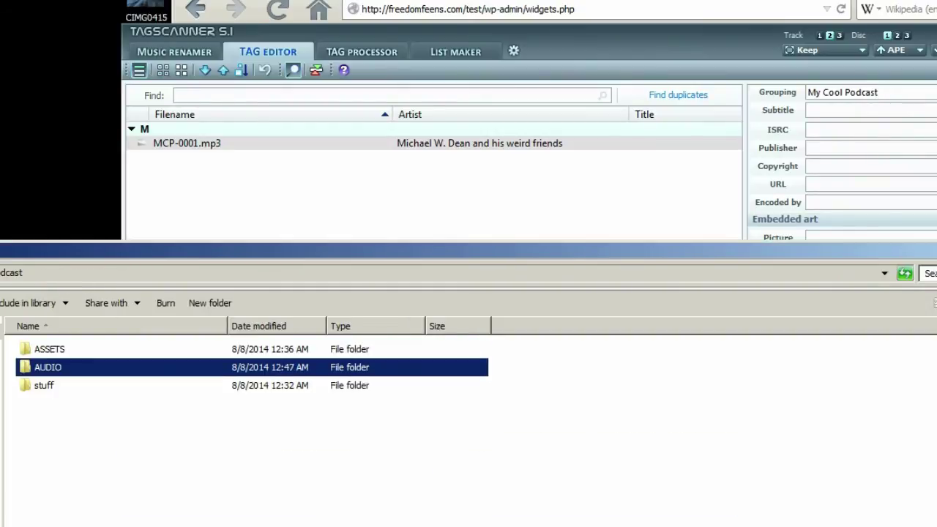
# - Copy COOL-PODCAST-LOGO-350.jpg from ASSETS into the parent podcast folder
pyautogui.doubleClick(48, 350)
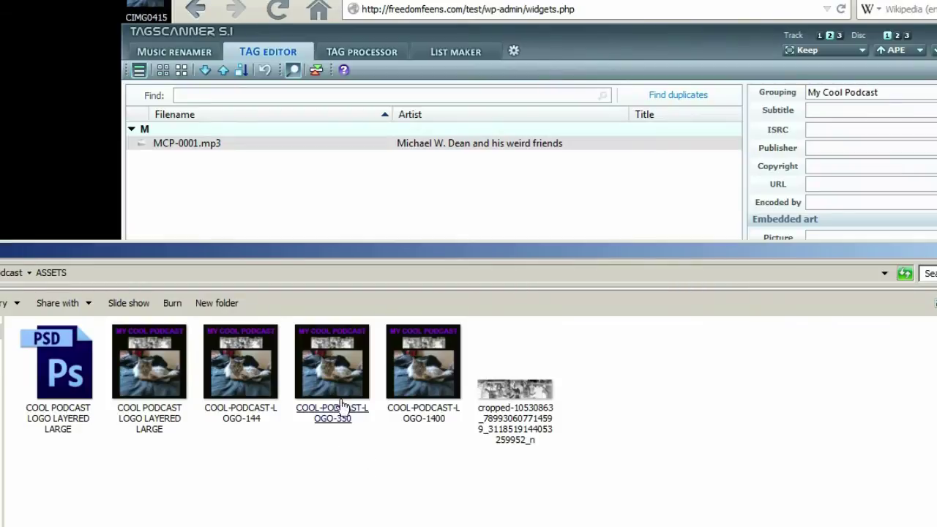
pyautogui.click(341, 375)
pyautogui.moveTo(395, 261); pyautogui.dragTo(179, 146)
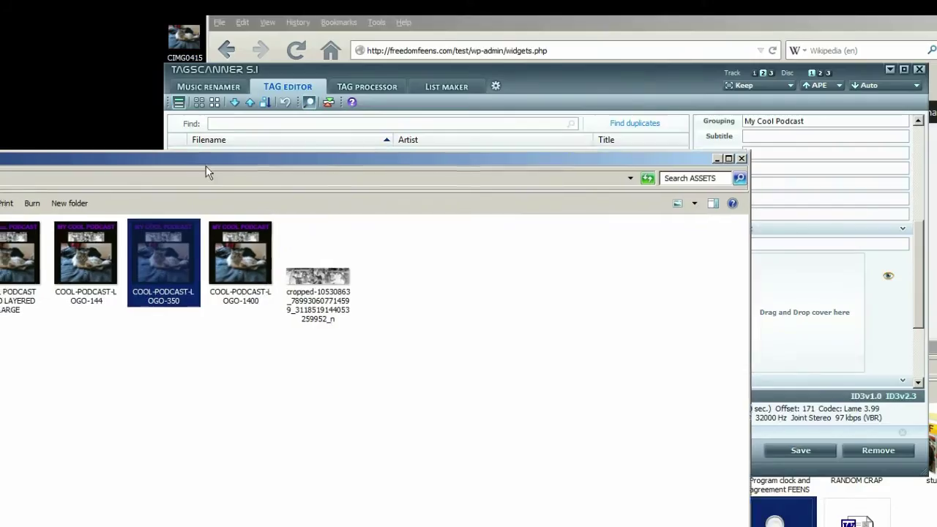
pyautogui.moveTo(205, 165); pyautogui.dragTo(308, 178)
pyautogui.press('BackSpace')
pyautogui.click(63, 355)
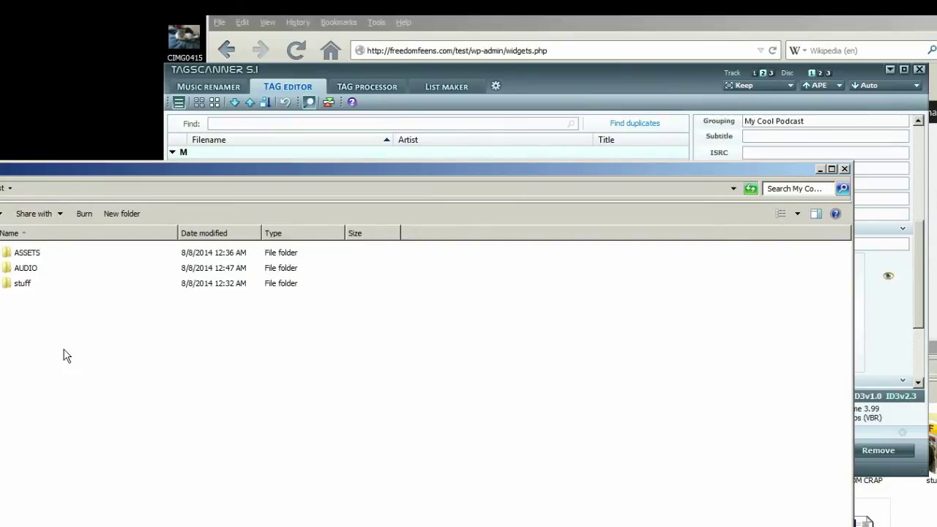
pyautogui.hotkey('ctrl', 'v')
pyautogui.moveTo(209, 169); pyautogui.dragTo(138, 148)
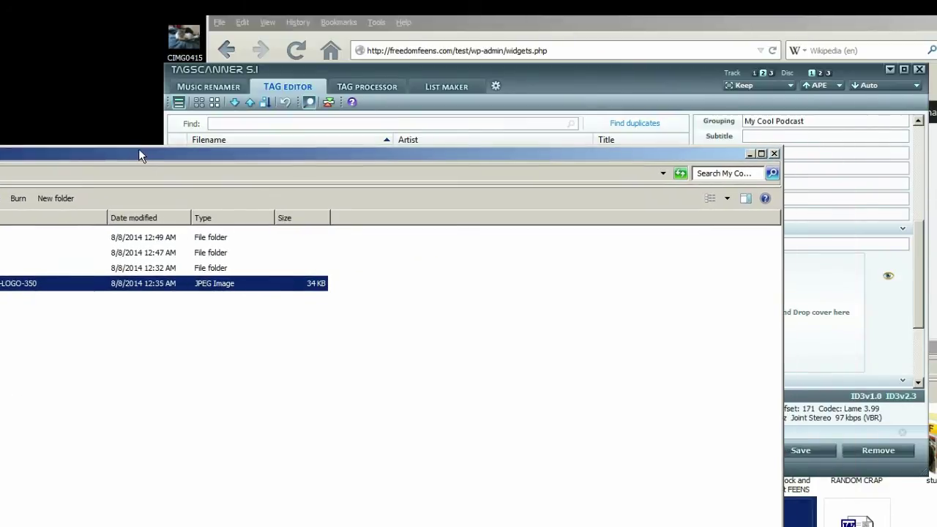
pyautogui.moveTo(272, 284); pyautogui.dragTo(275, 290)
# - Embed the logo as MCP-0001's cover art, save the tags and close TagScanner
pyautogui.moveTo(804, 289); pyautogui.dragTo(805, 290)
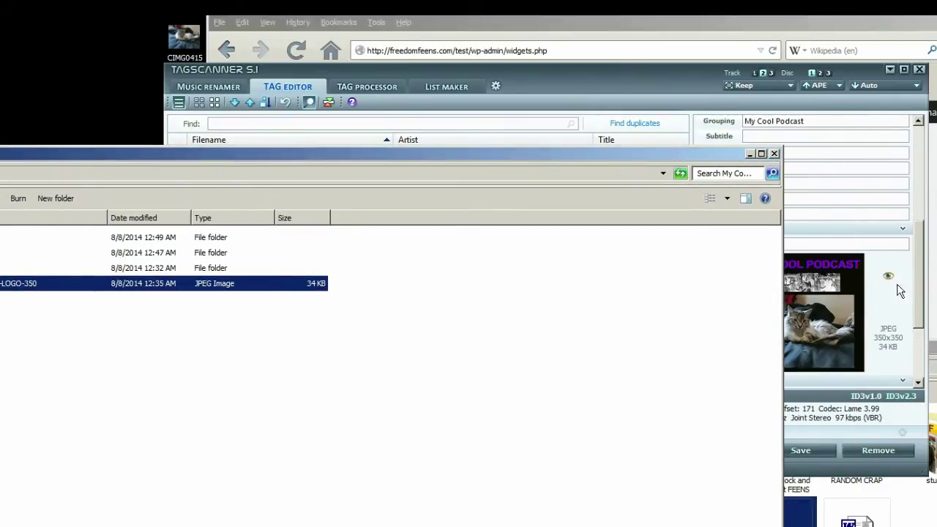
pyautogui.click(921, 285)
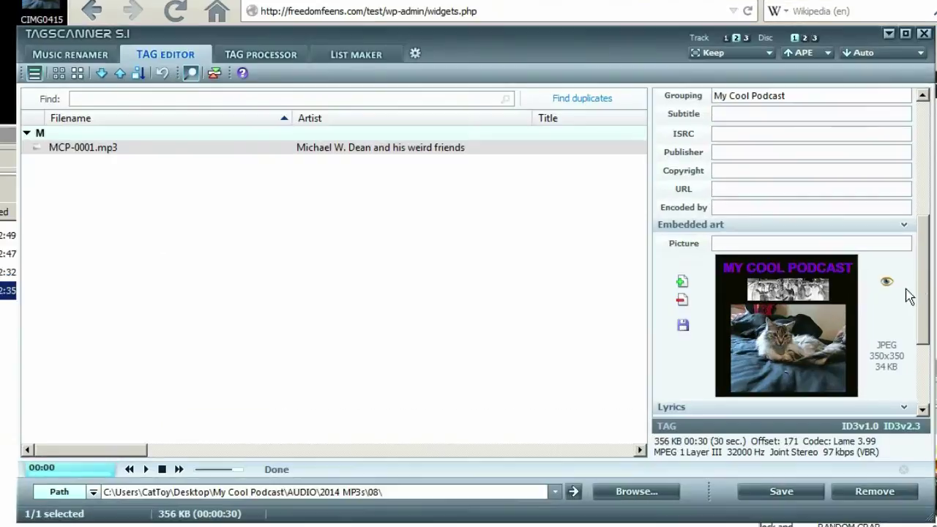
pyautogui.click(780, 496)
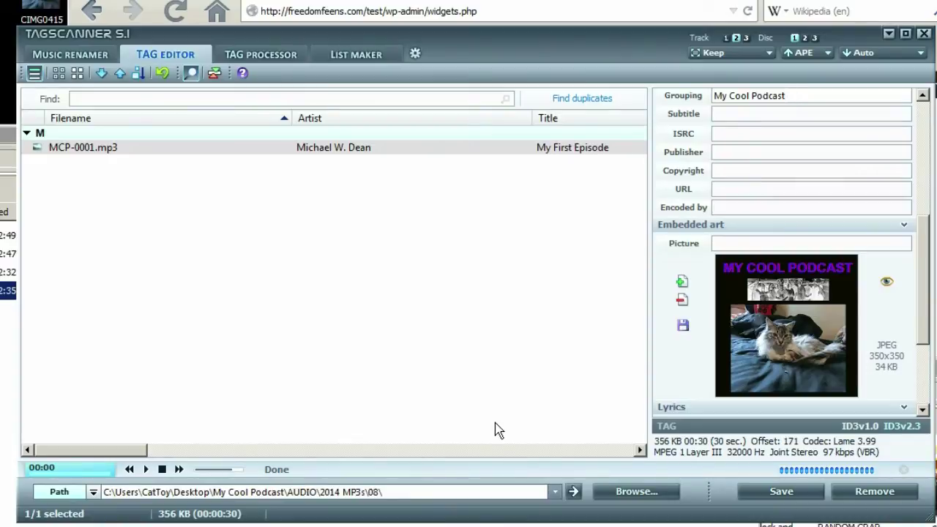
pyautogui.click(924, 34)
pyautogui.moveTo(1, 143); pyautogui.dragTo(348, 134)
pyautogui.doubleClick(155, 244)
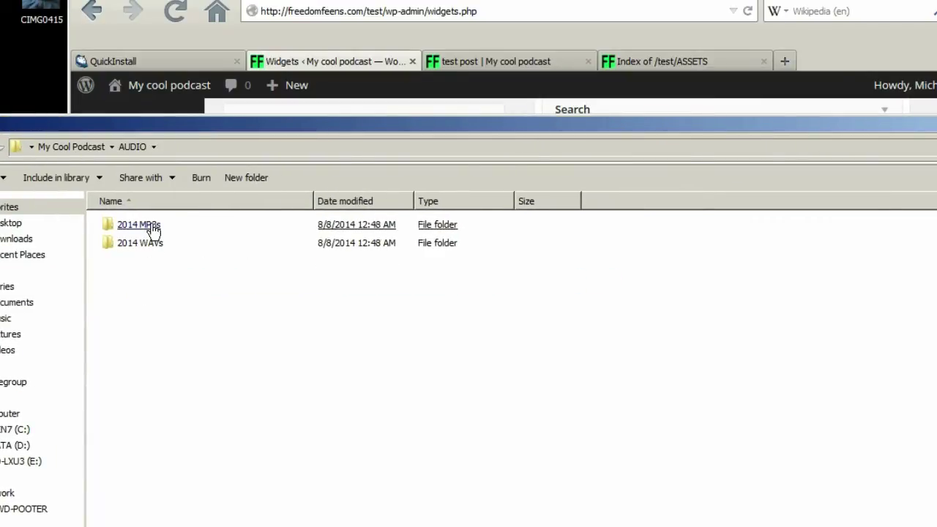
# - Open 2014 MP3s\08, select MCP-0001 and widen the Title column to show My First Episode
pyautogui.doubleClick(146, 227)
pyautogui.doubleClick(114, 231)
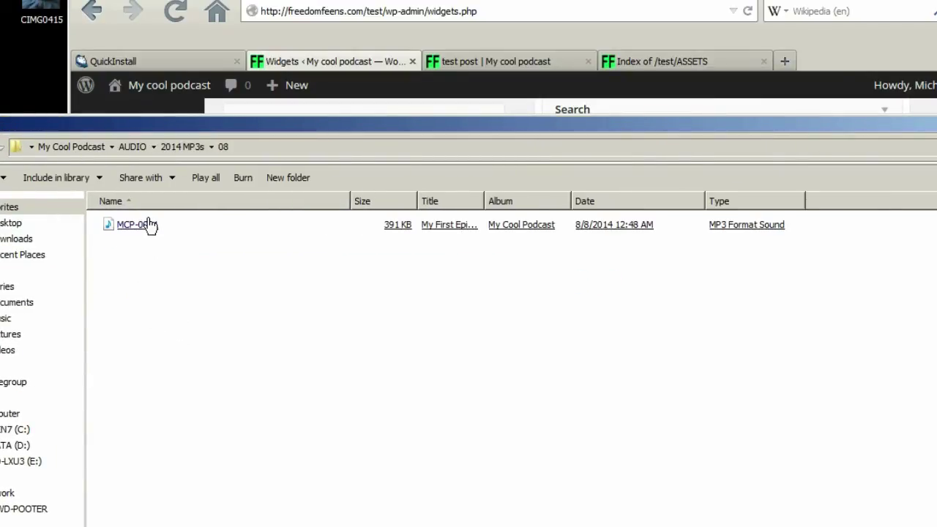
pyautogui.click(149, 225)
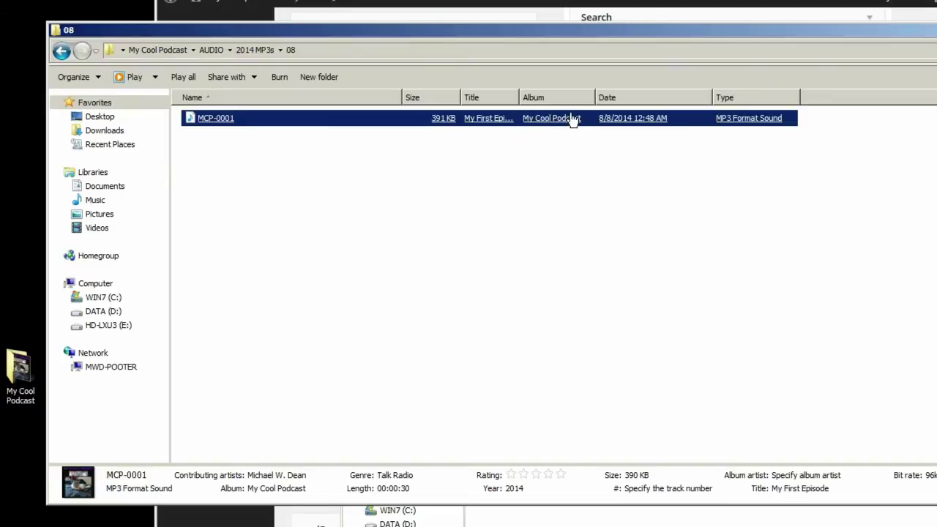
pyautogui.moveTo(524, 93); pyautogui.dragTo(565, 94)
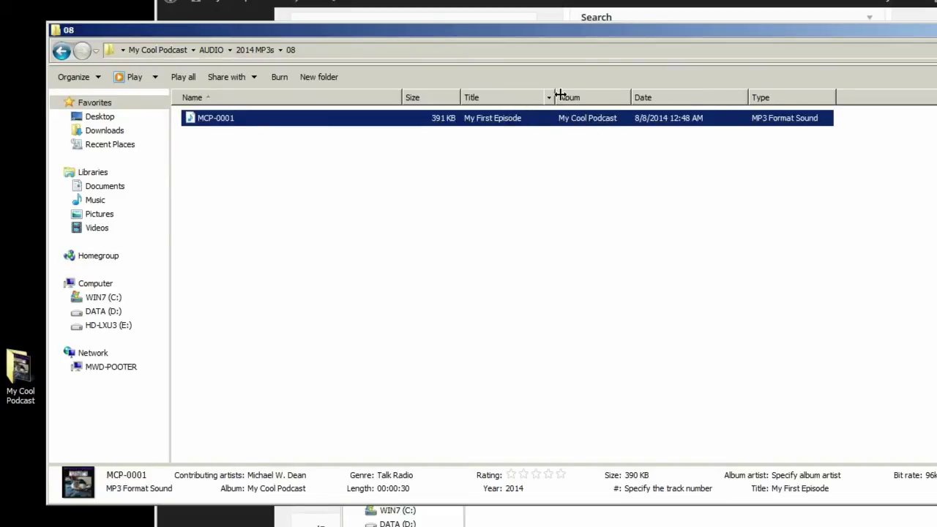
pyautogui.moveTo(854, 30); pyautogui.dragTo(710, 1)
pyautogui.hotkey('alt', 'Tab')
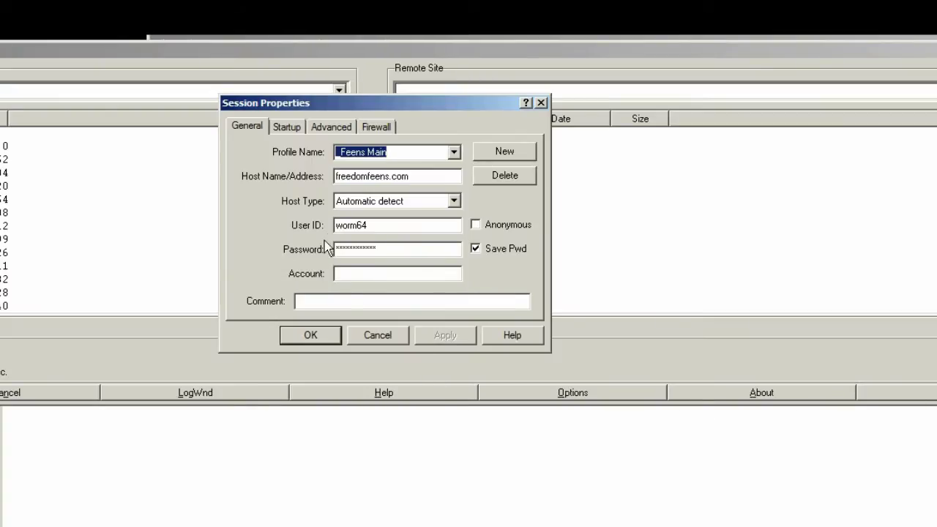
# - Confirm the /public_html/ initial remote folder in Session Properties and connect to the server
pyautogui.click(288, 126)
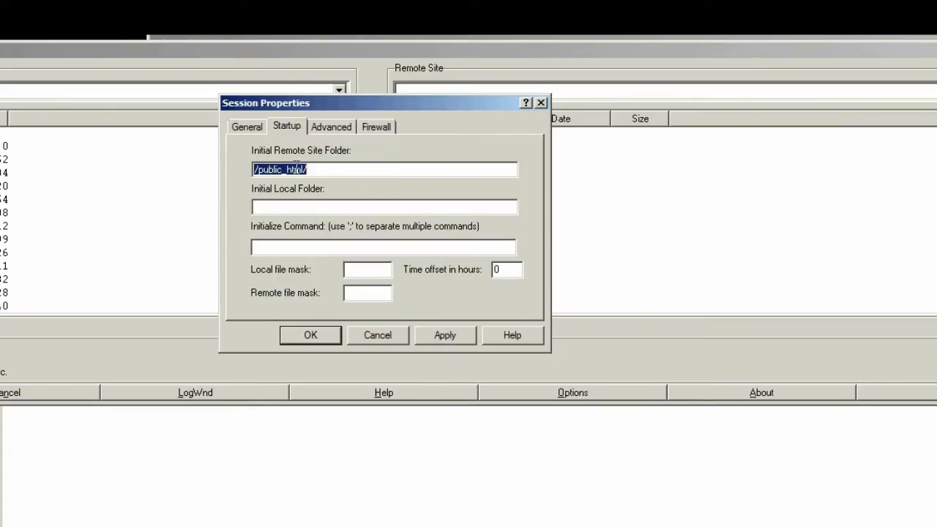
pyautogui.click(350, 169)
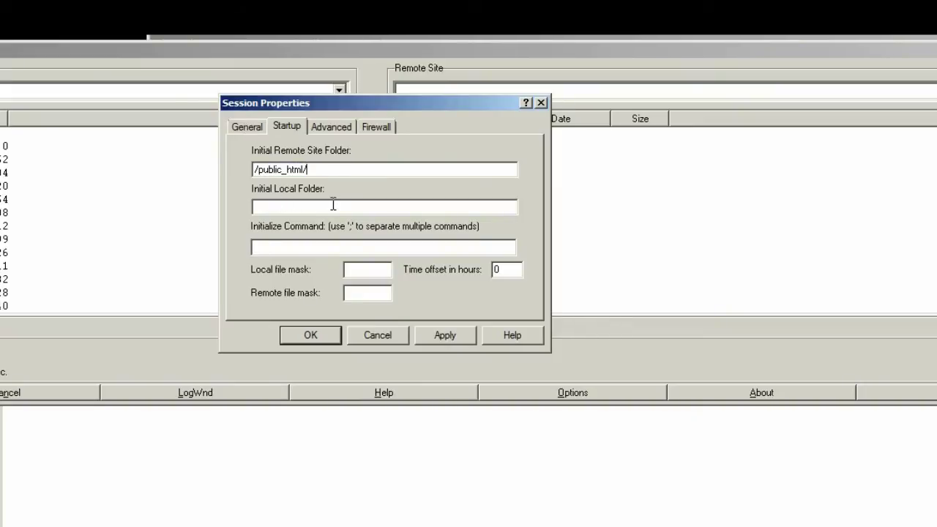
pyautogui.click(245, 128)
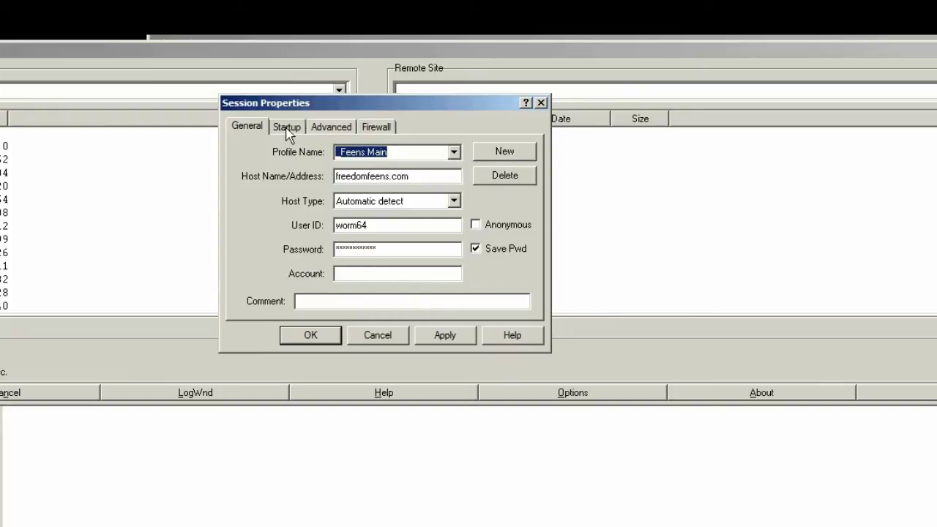
pyautogui.click(296, 339)
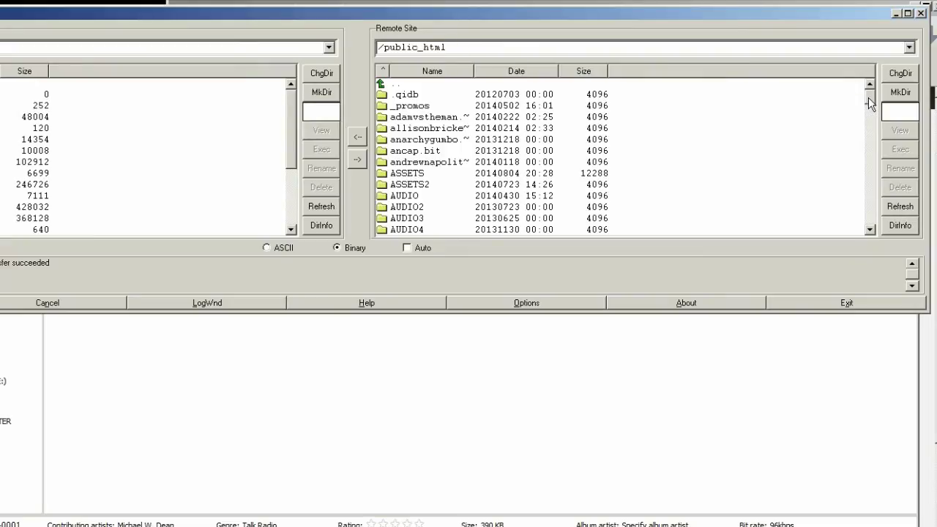
# - Open /public_html/test/AUDIO on the server, then create and open a 2014 folder
pyautogui.moveTo(869, 103); pyautogui.dragTo(870, 189)
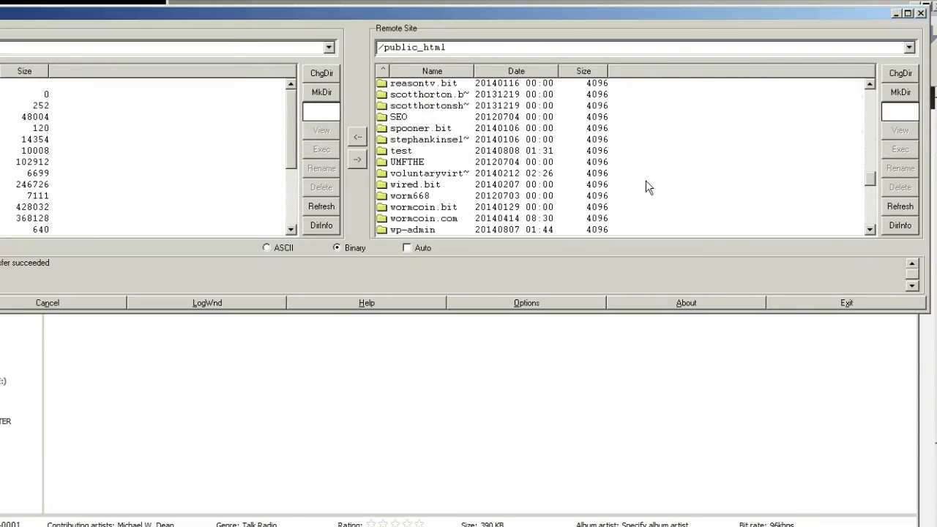
pyautogui.doubleClick(399, 152)
pyautogui.click(423, 118)
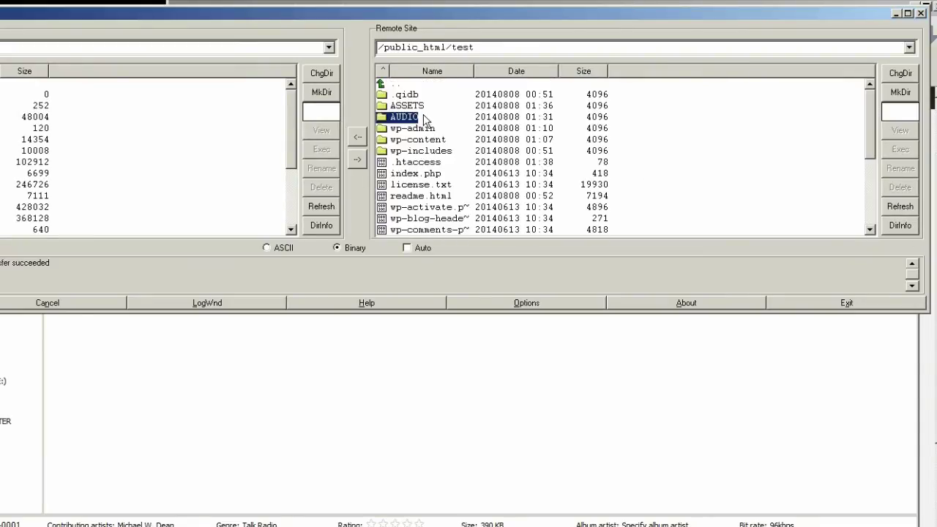
pyautogui.doubleClick(423, 119)
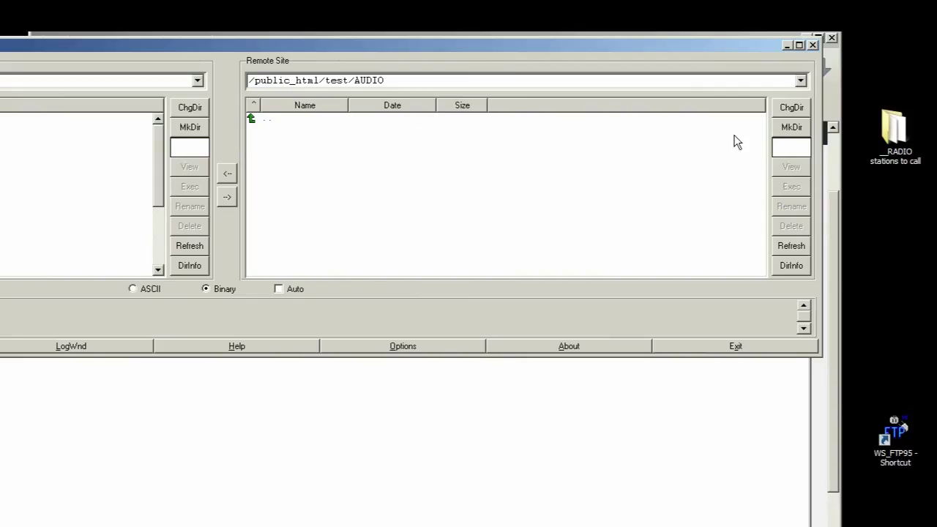
pyautogui.click(887, 93)
pyautogui.write('2014')
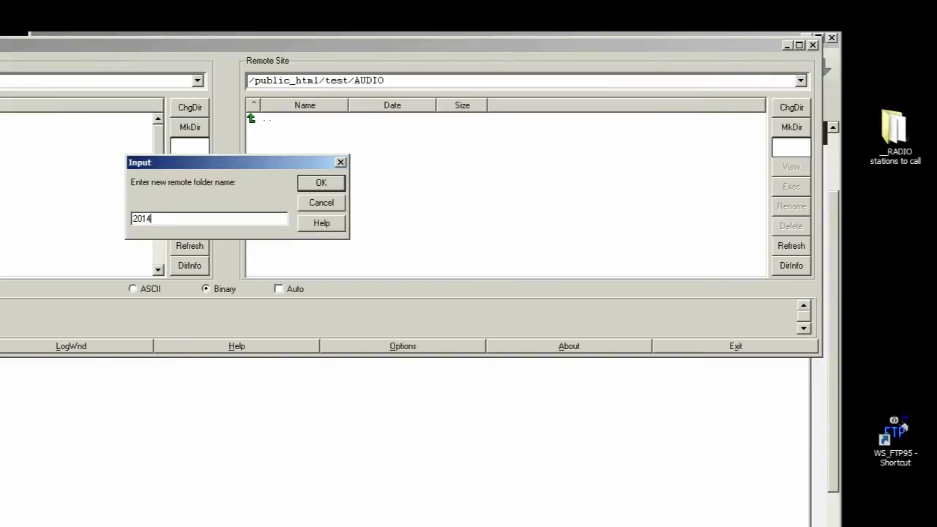
pyautogui.press('Return')
pyautogui.doubleClick(292, 133)
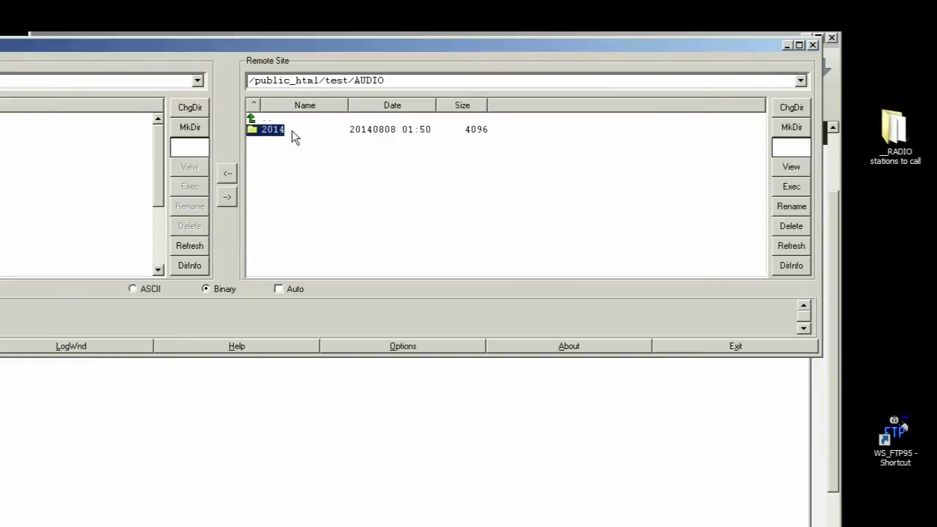
# - Create a remote 08 folder inside 2014 and upload MCP-0001.mp3 into it
pyautogui.rightClick(286, 169)
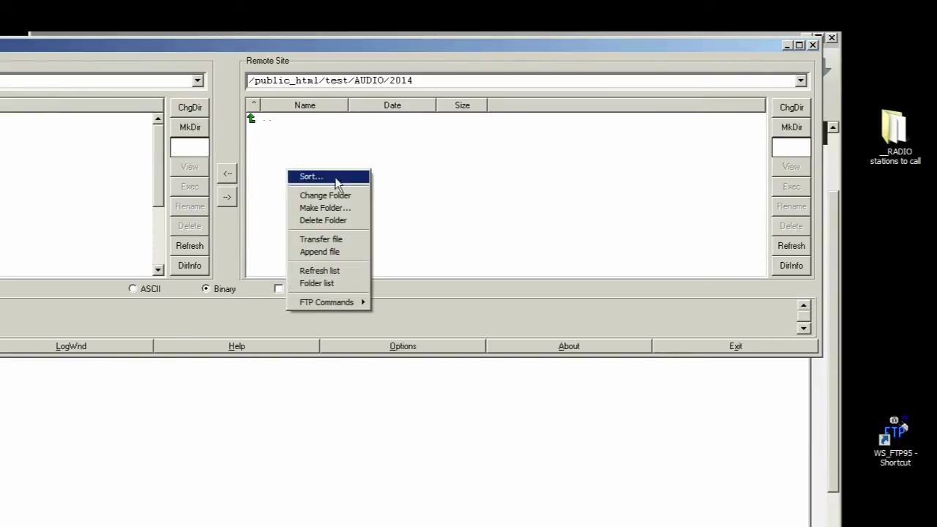
pyautogui.click(787, 127)
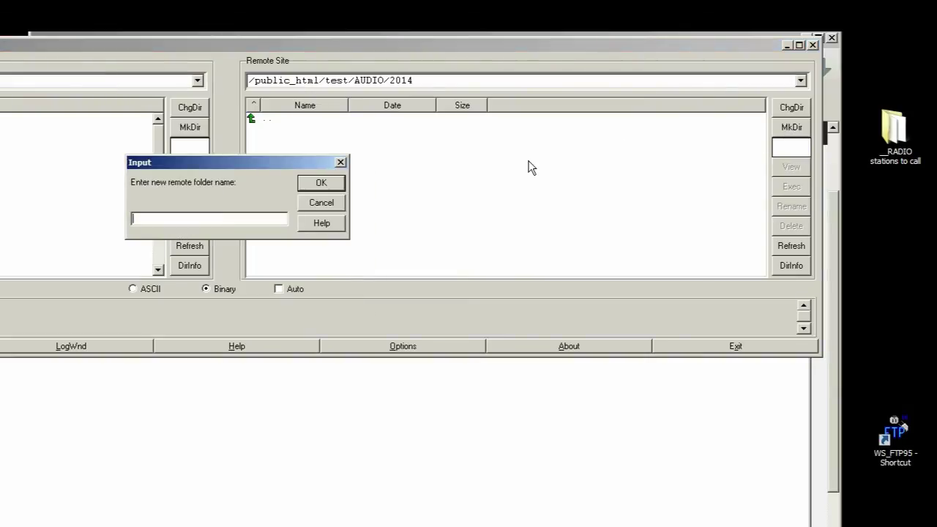
pyautogui.write('08')
pyautogui.press('Return')
pyautogui.click(308, 133)
pyautogui.doubleClick(309, 135)
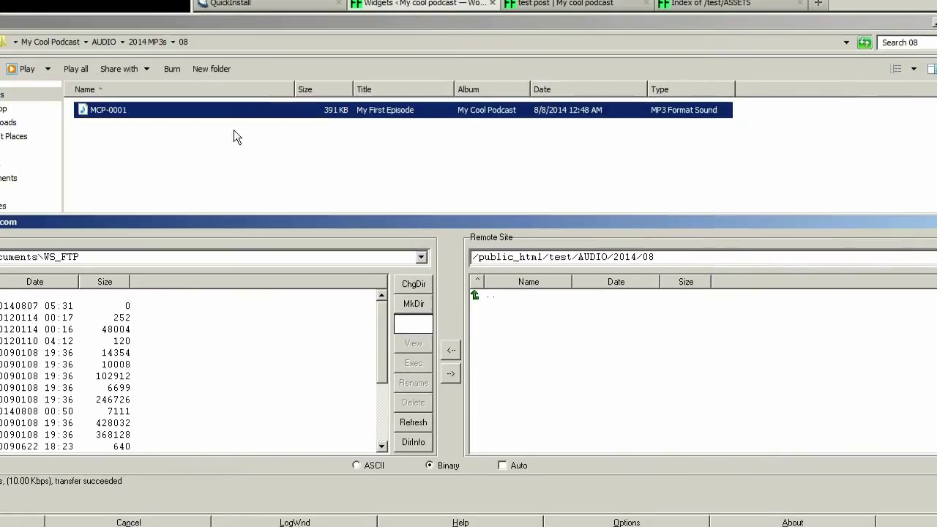
pyautogui.moveTo(211, 119); pyautogui.dragTo(661, 425)
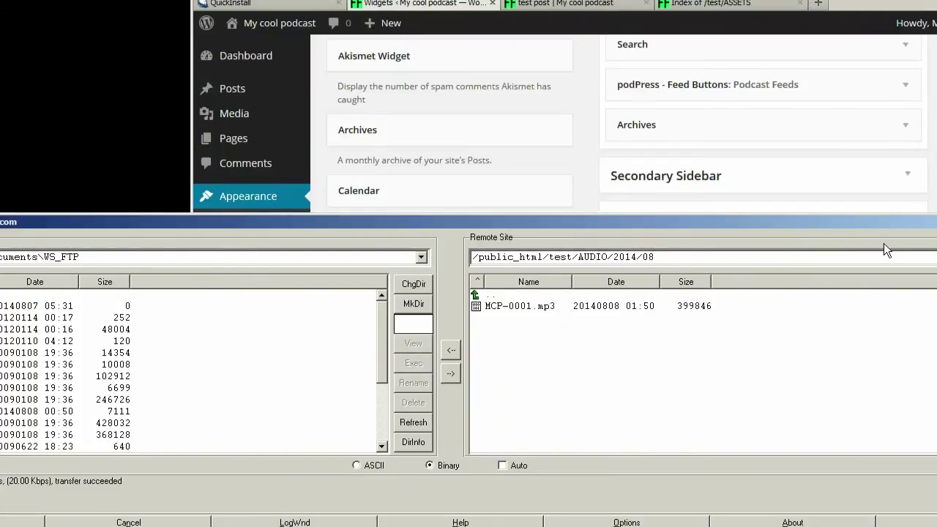
pyautogui.click(732, 3)
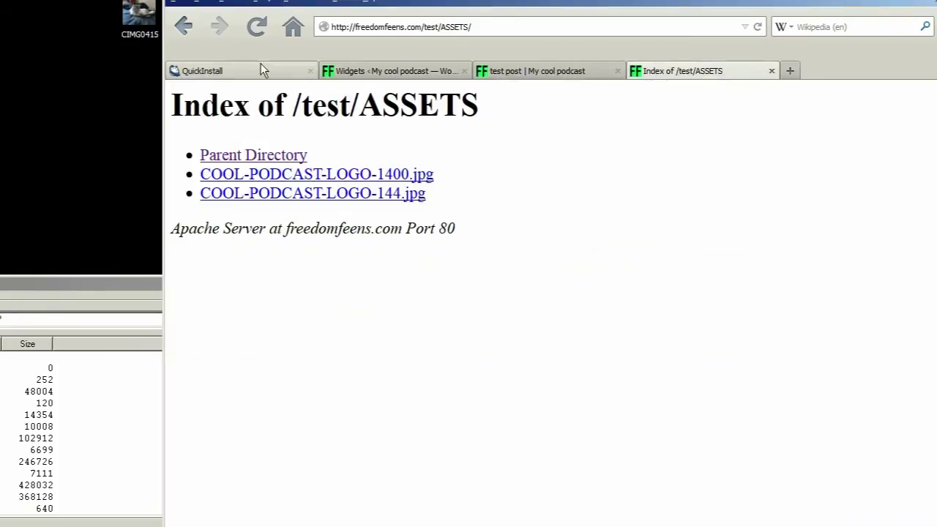
# - Browse to /test/AUDIO/2014/08 in Firefox and copy MCP-0001.mp3's link location
pyautogui.click(183, 27)
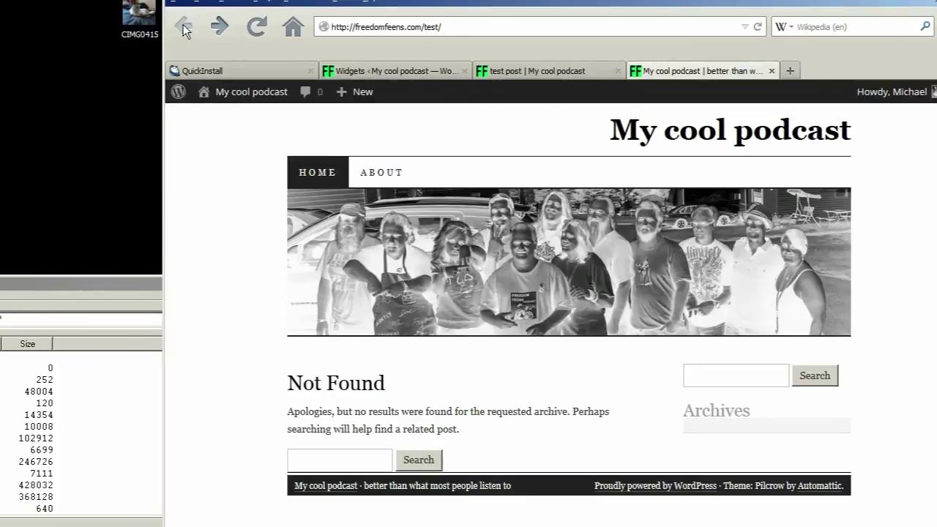
pyautogui.click(509, 27)
pyautogui.click(510, 27)
pyautogui.write('AUDIO')
pyautogui.press('Return')
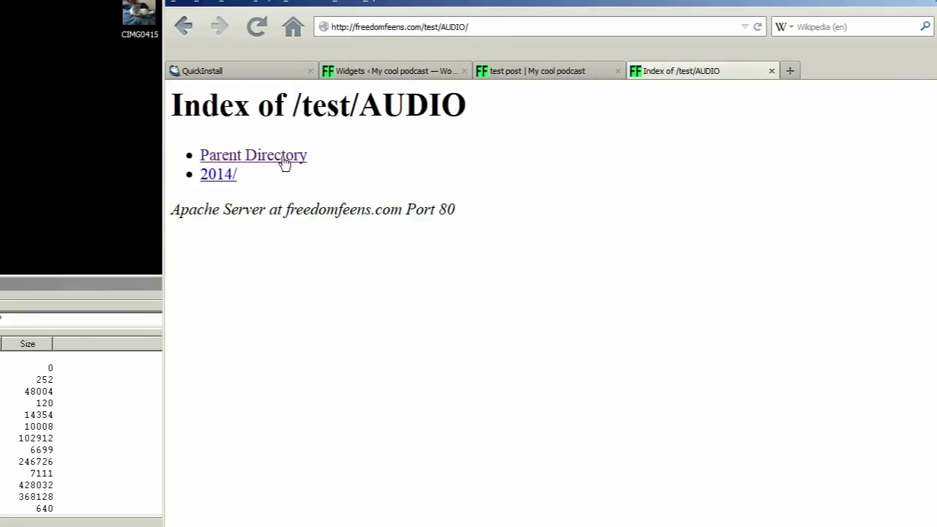
pyautogui.click(226, 176)
pyautogui.click(211, 175)
pyautogui.rightClick(274, 176)
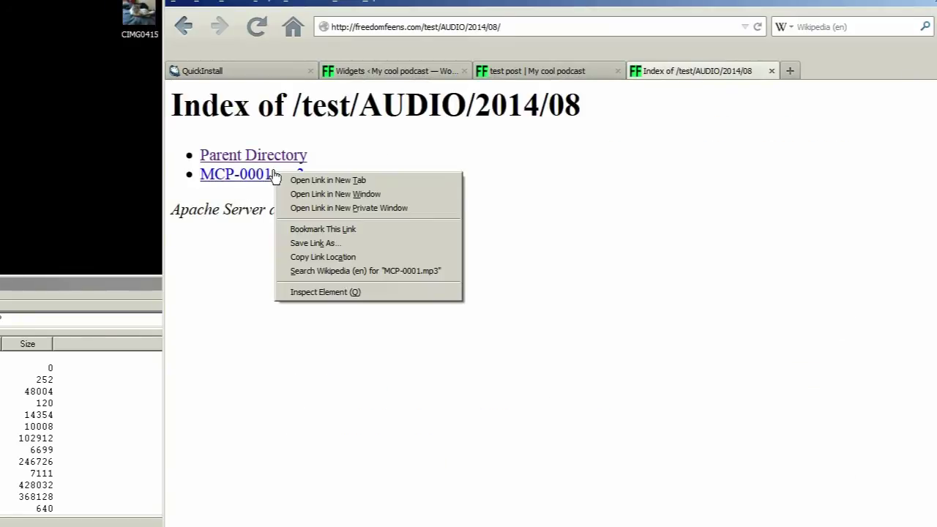
pyautogui.click(308, 255)
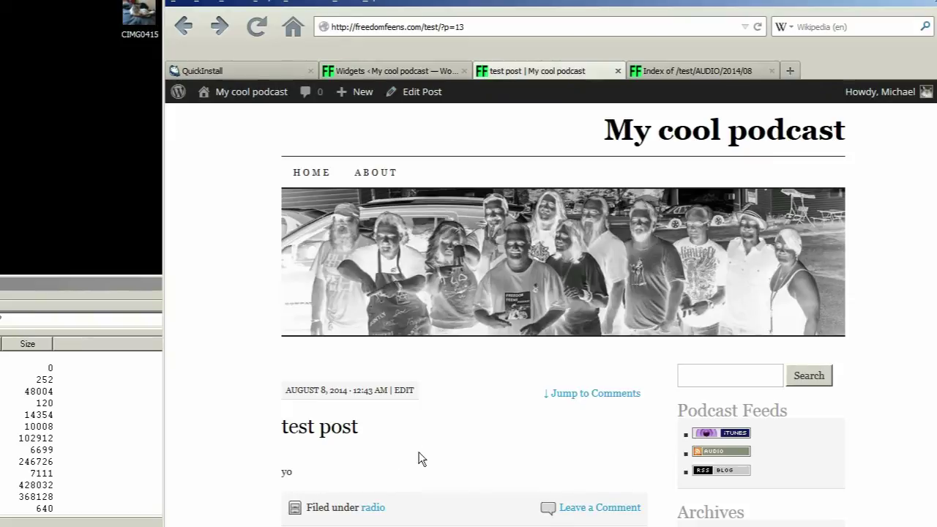
# - Trash the old test post and start a new blank post
pyautogui.click(405, 391)
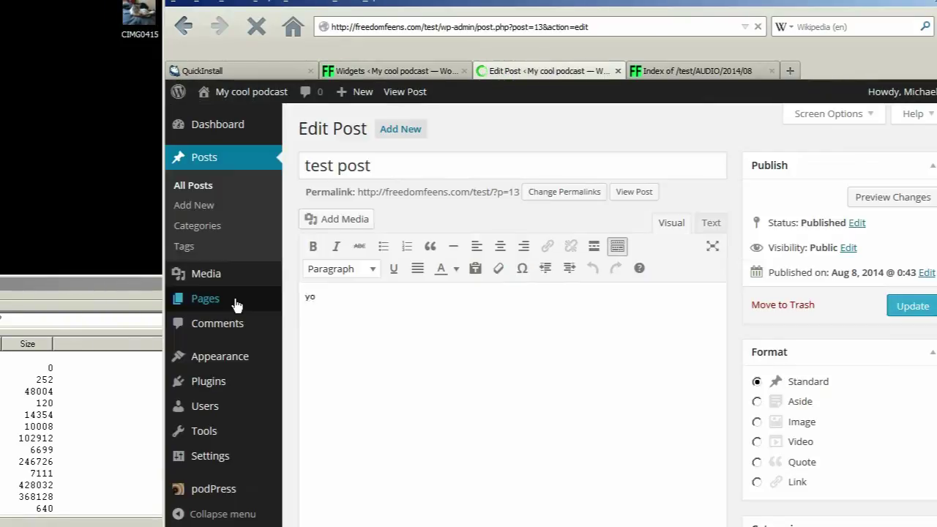
pyautogui.click(781, 305)
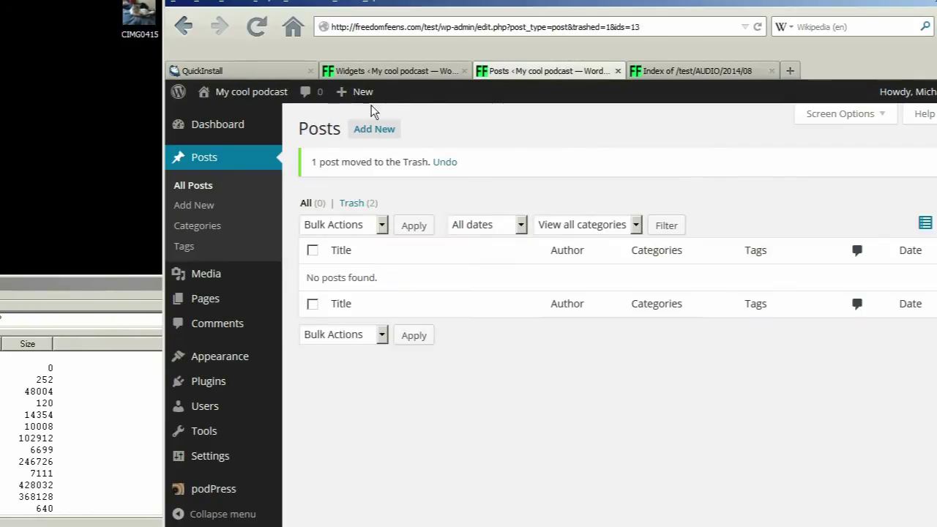
pyautogui.moveTo(344, 93)
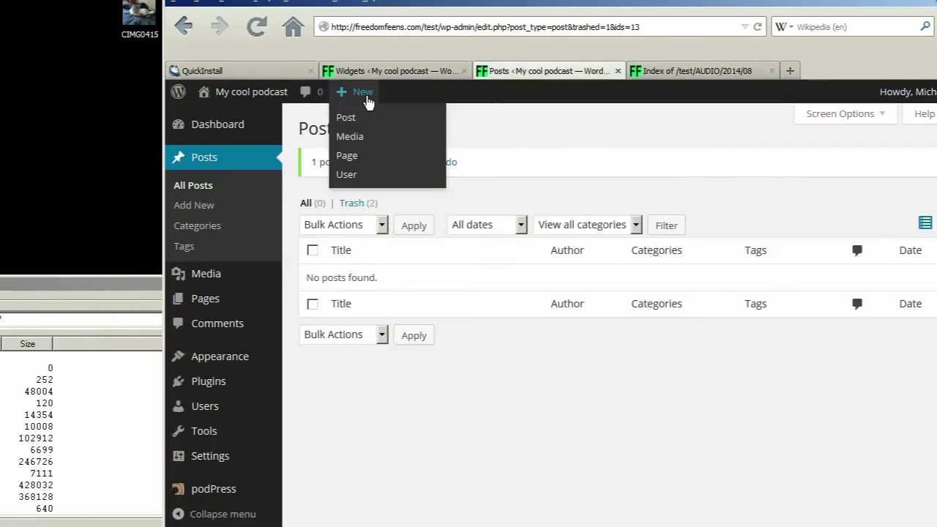
pyautogui.click(360, 120)
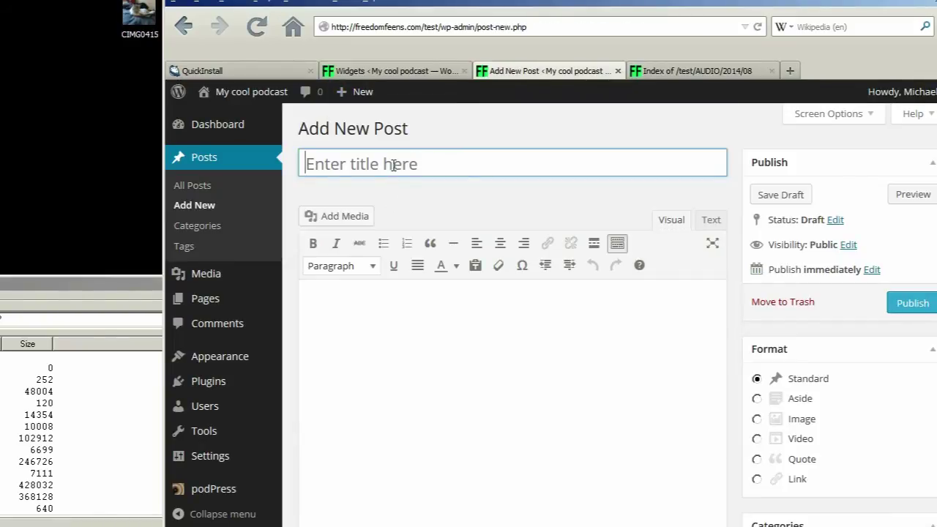
# - Paste the MP3 link into the notes, then cut 'My First Episode' and paste it as the post title
pyautogui.click(393, 164)
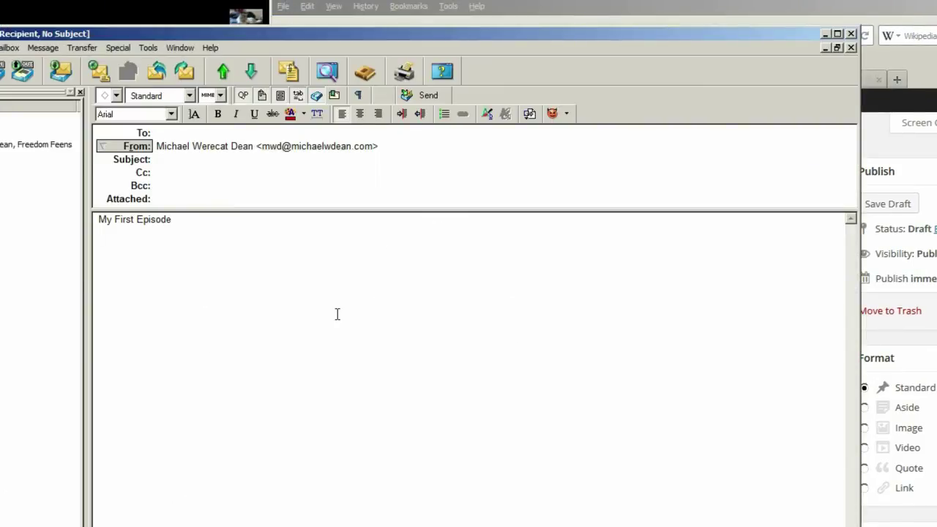
pyautogui.write('http://freedomfeens.com/test/AUDIO/2014/08/MCP-0001.mp3')
pyautogui.tripleClick(198, 223)
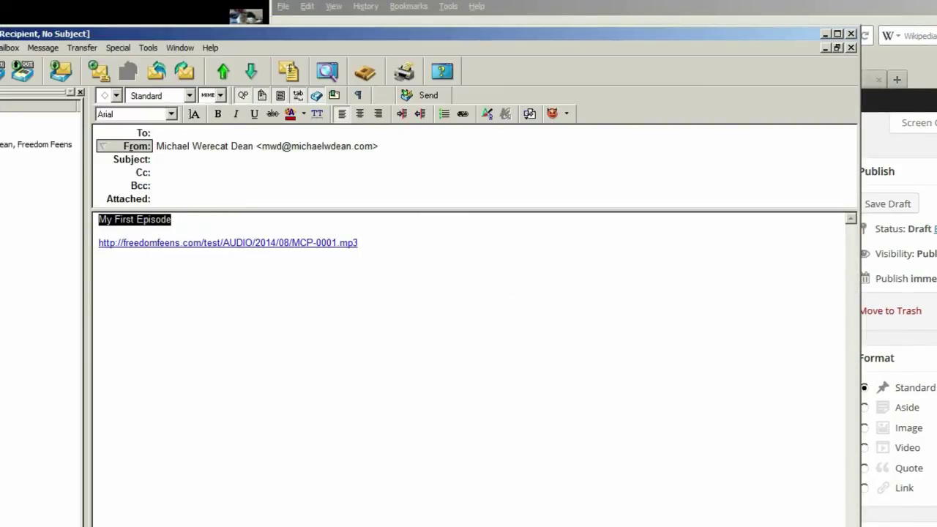
pyautogui.hotkey('ctrl', 'x')
pyautogui.click(890, 14)
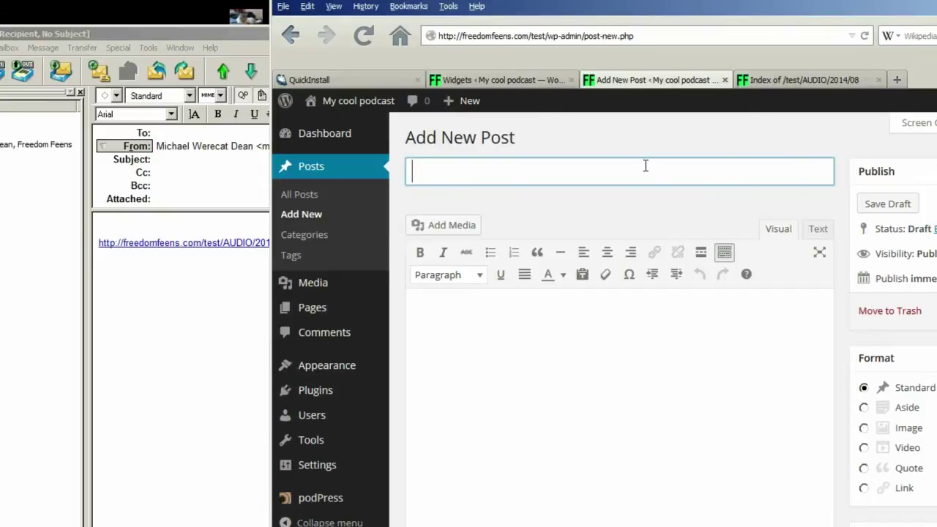
pyautogui.hotkey('ctrl', 'v')
# - Add ' - My Cool Podcast' after the episode name, correcting typos along the way
pyautogui.write('- My')
pyautogui.press('BackSpace')
pyautogui.press('BackSpace')
pyautogui.press('BackSpace')
pyautogui.write('my')
pyautogui.press('BackSpace')
pyautogui.press('BackSpace')
pyautogui.write('My ')
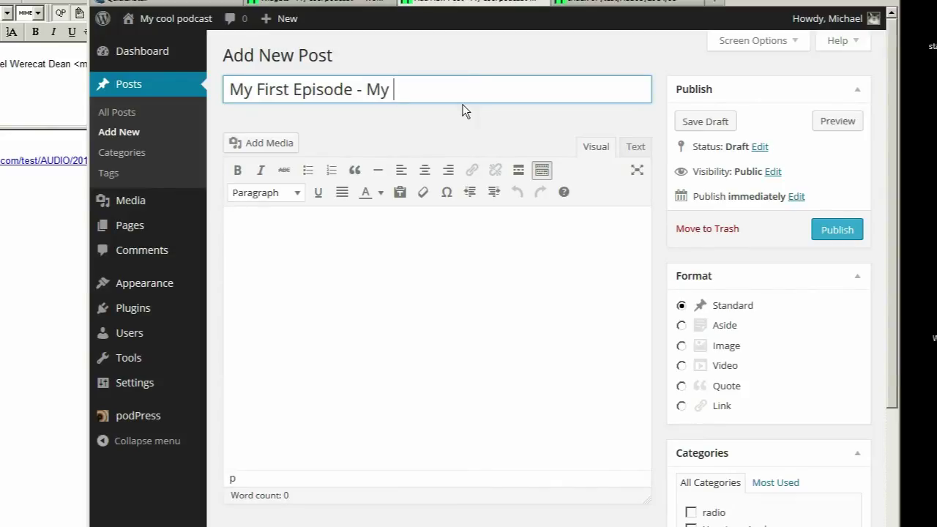
pyautogui.write('Cool Podcat')
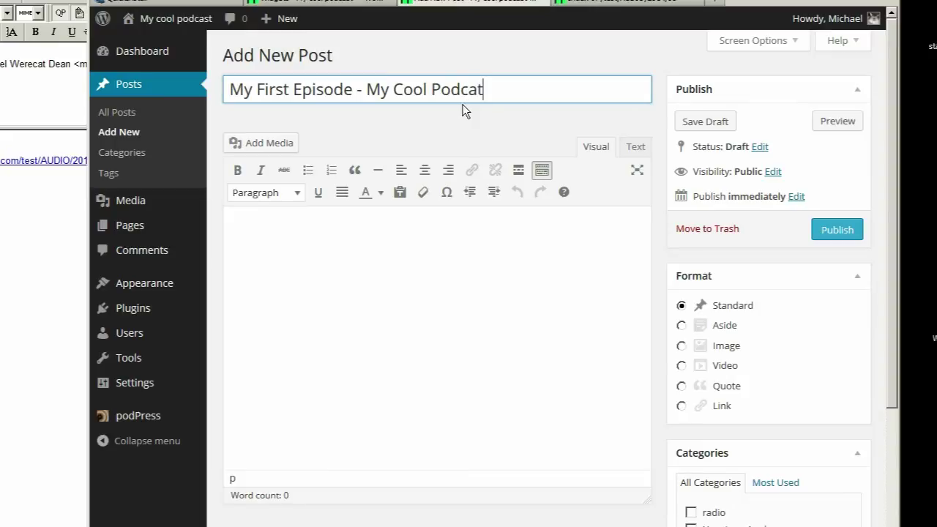
# - Upload CIMG0227.jpg from the fuzzy flash eyes folder and insert it at the top of the post body
pyautogui.click(322, 260)
pyautogui.click(284, 148)
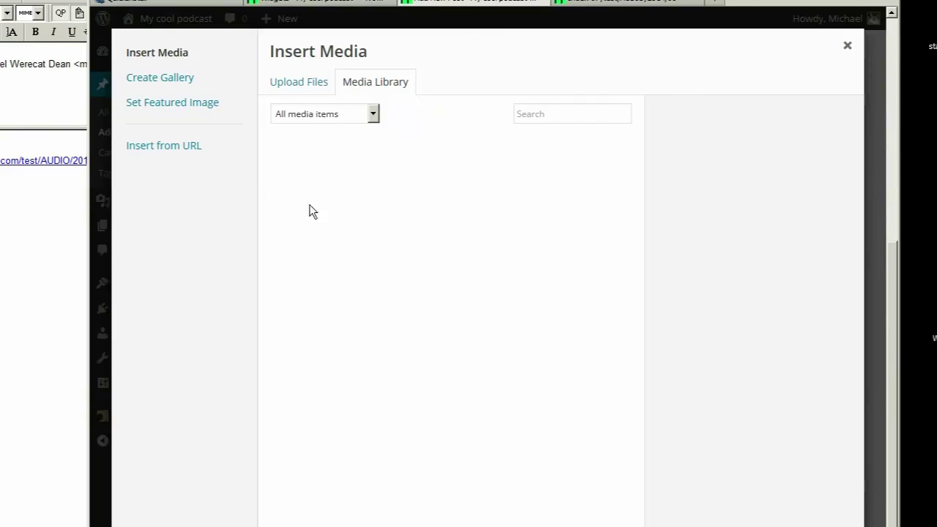
pyautogui.hotkey('alt', 'Tab')
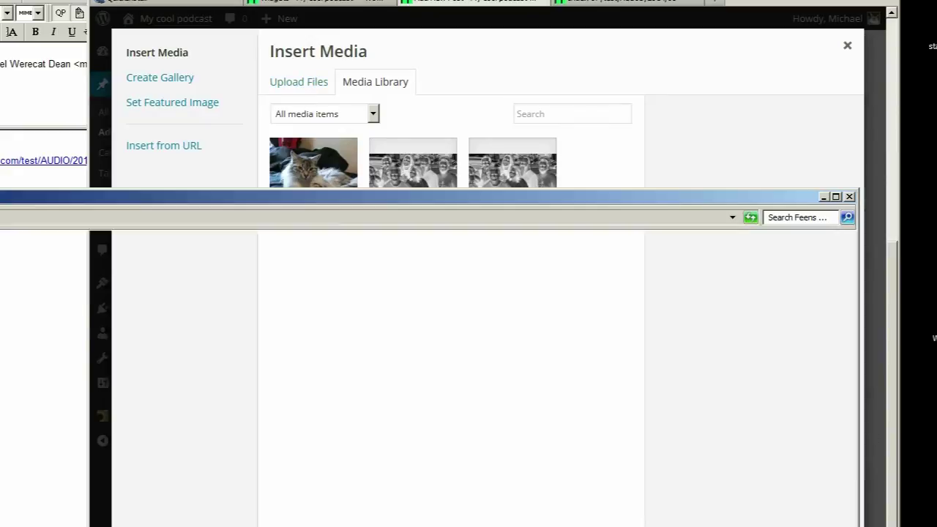
pyautogui.click(73, 321)
pyautogui.doubleClick(73, 321)
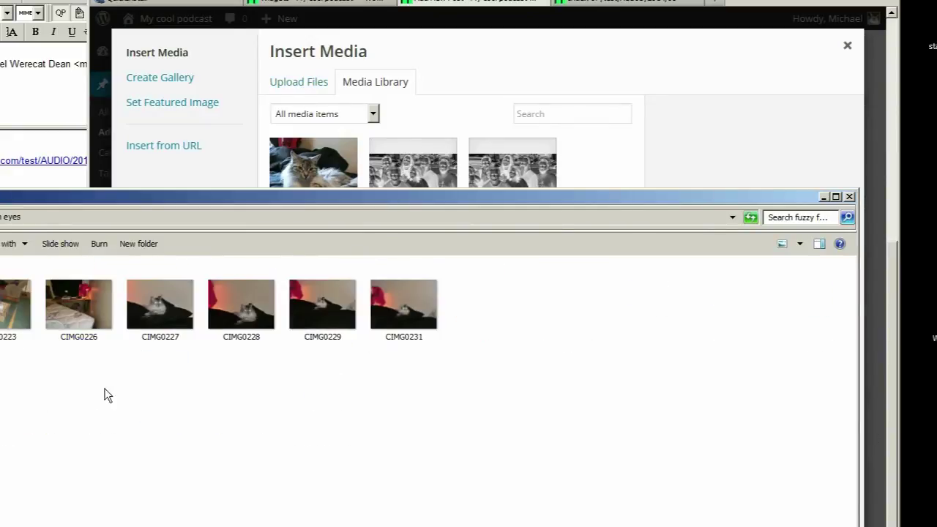
pyautogui.moveTo(176, 307); pyautogui.dragTo(622, 161)
pyautogui.press('Delete')
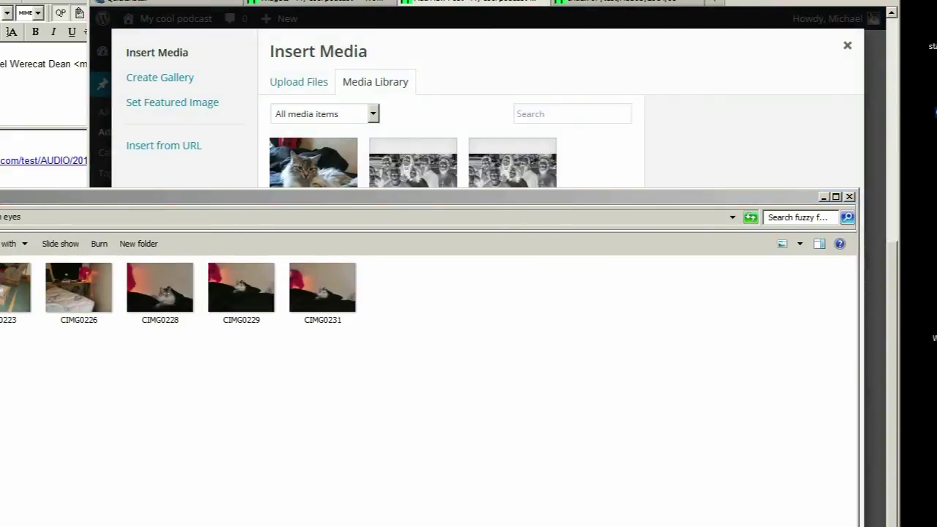
pyautogui.moveTo(732, 102); pyautogui.dragTo(678, 138)
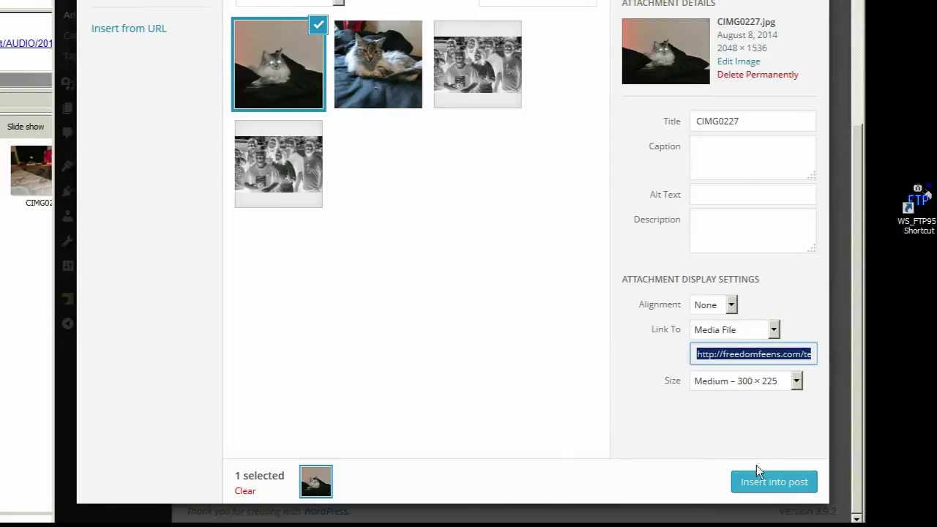
pyautogui.click(770, 480)
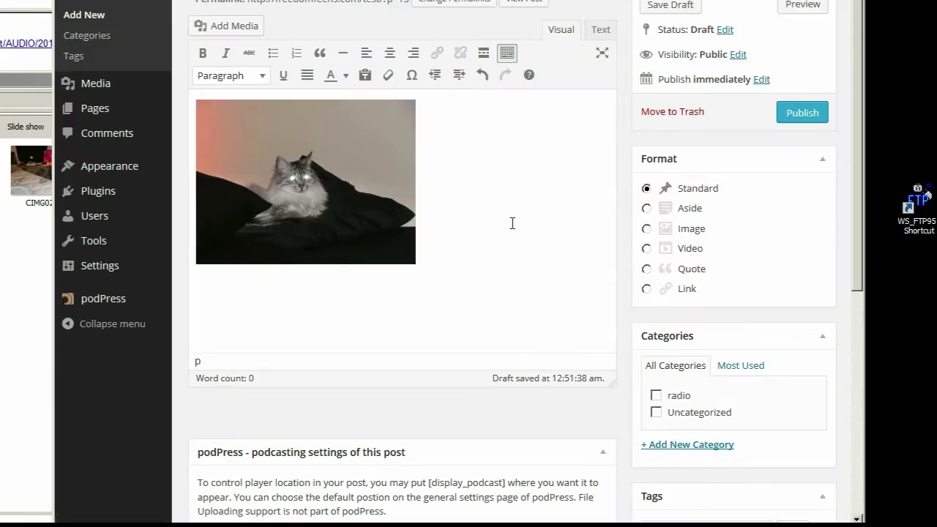
# - Type the intro 'Howdy everyone! I'm going to save the world from tyranny. Here's my first post…' beneath the cat photo
pyautogui.write('Howdy everyone!')
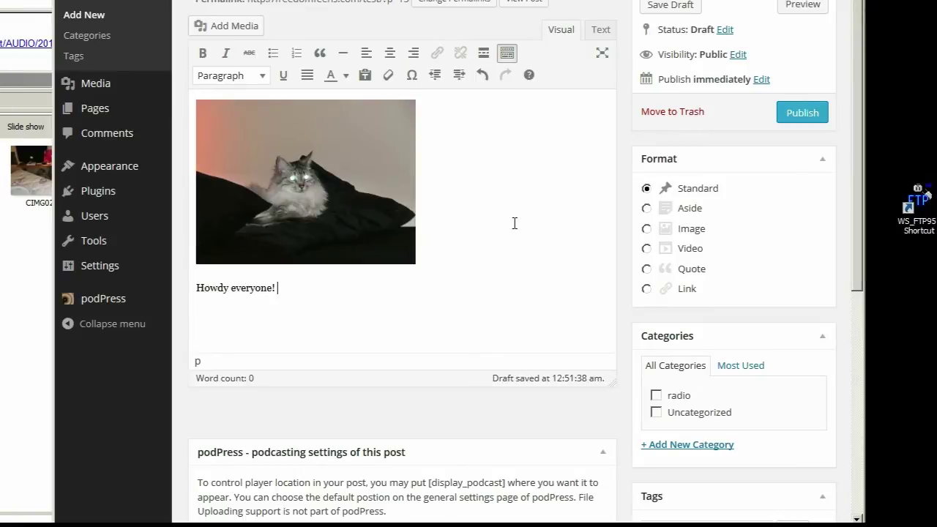
pyautogui.write('svap t')
pyautogui.press('BackSpace')
pyautogui.press('BackSpace')
pyautogui.press('BackSpace')
pyautogui.write("e the world from tyranny. Here's my fir")
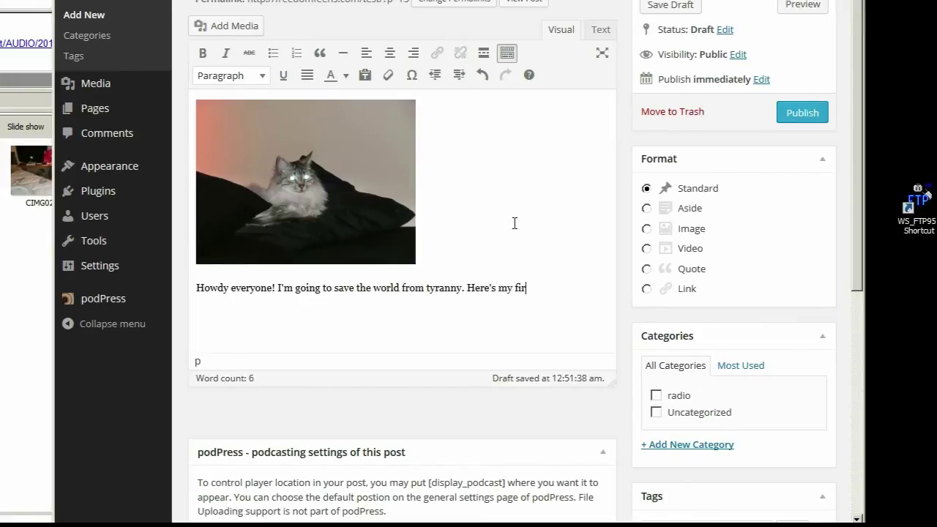
pyautogui.write('st post. Hol')
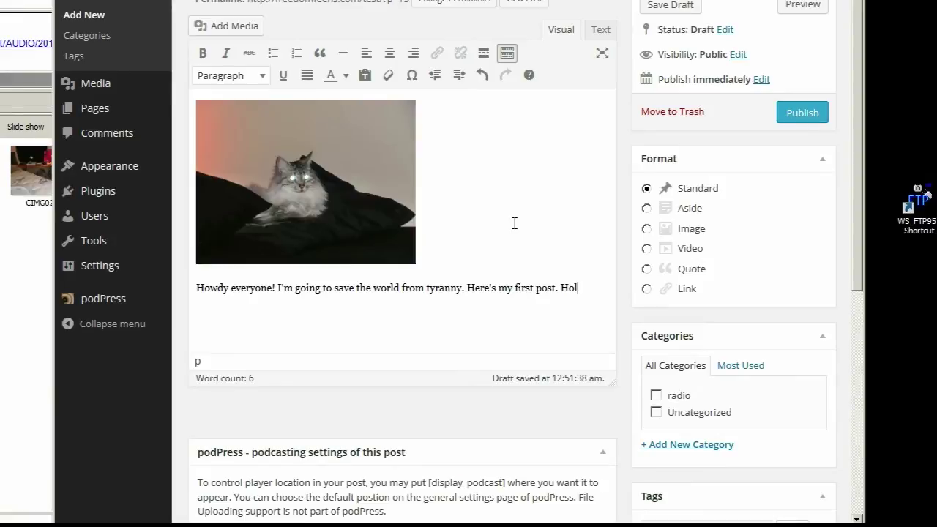